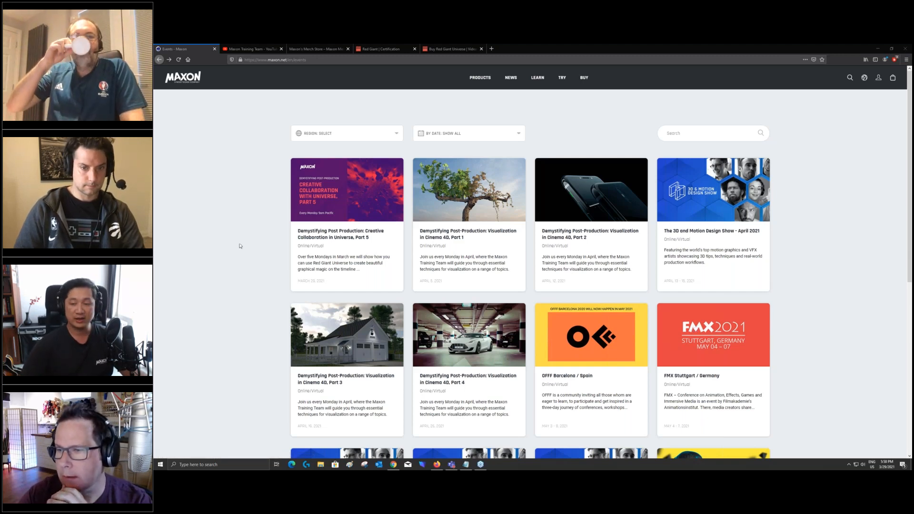
Look over the Maxon Training Team channel, the Maxon merch store and the Red Giant certification page.
click(232, 50)
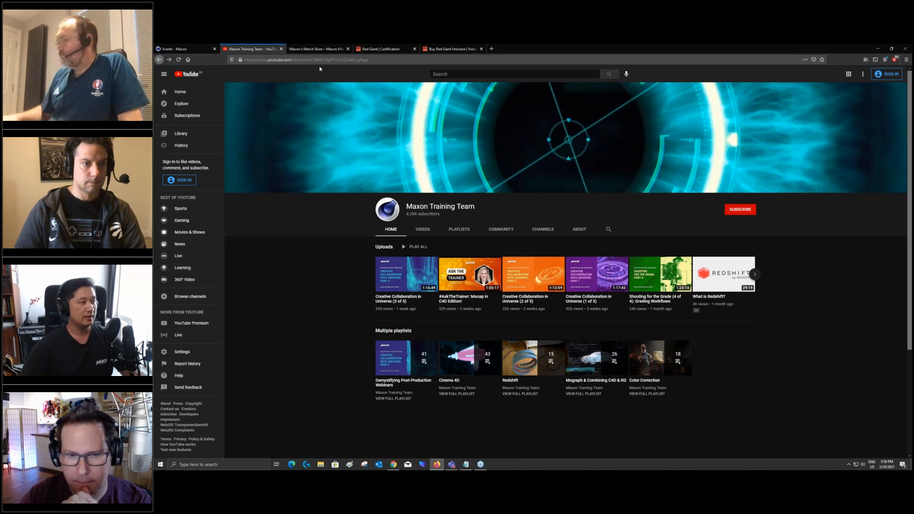
click(316, 49)
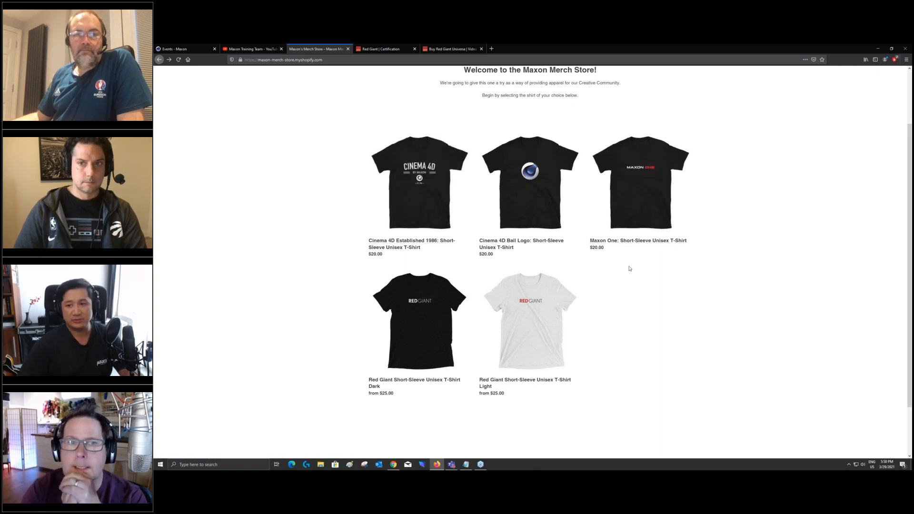
click(398, 50)
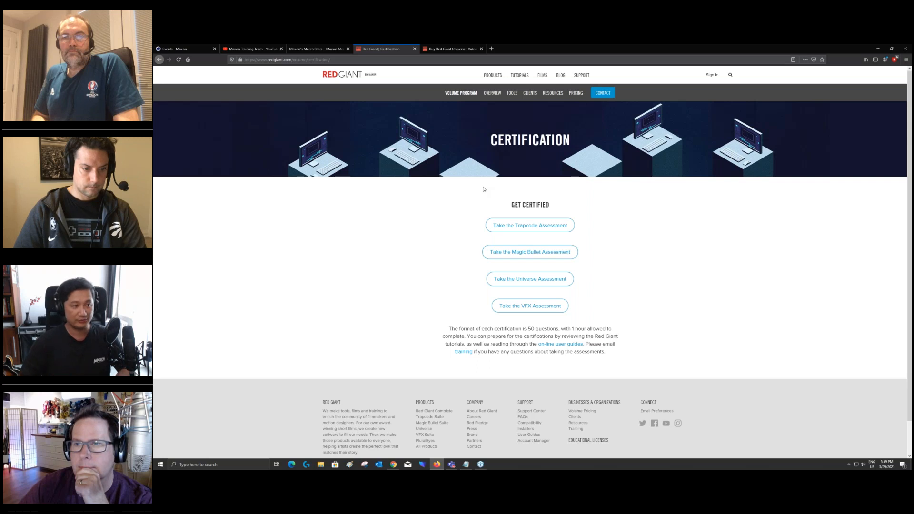
Browse the Tools gallery on the Red Giant Universe product page.
click(450, 49)
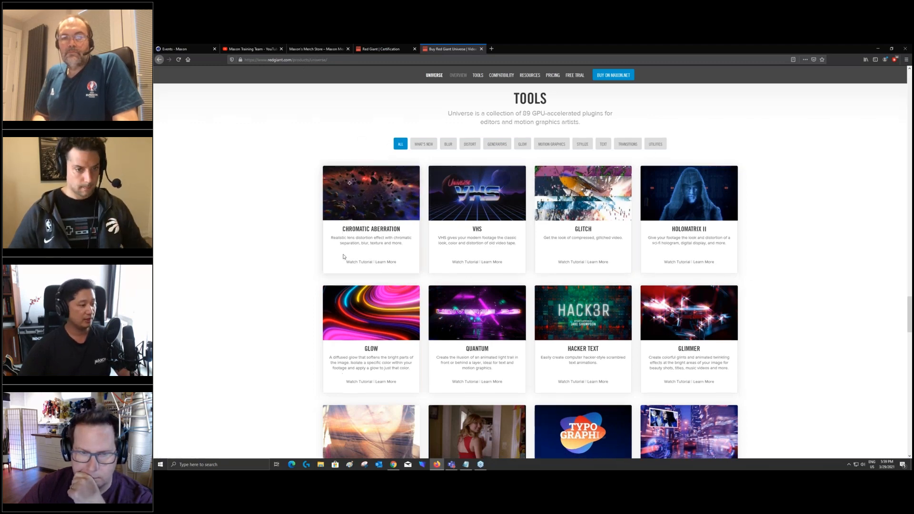
scroll(339, 255, down, 2)
scroll(340, 255, down, 7)
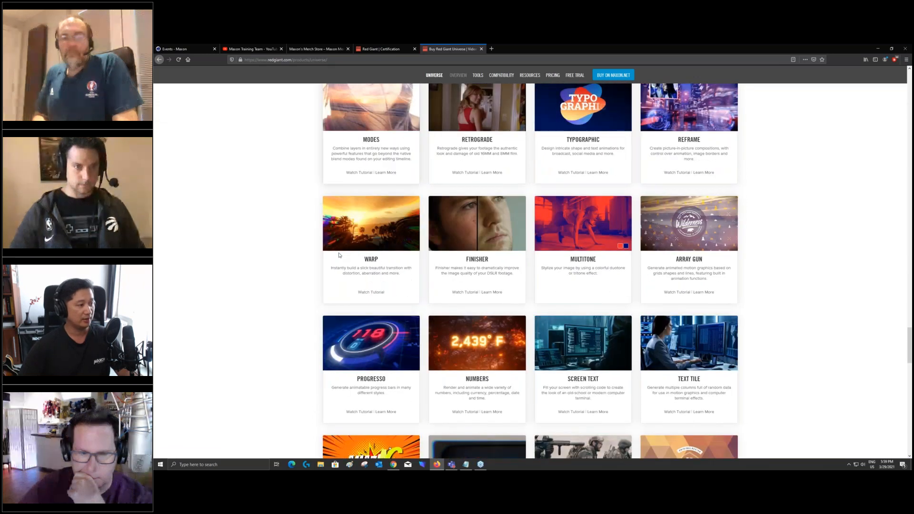
scroll(362, 224, up, 2)
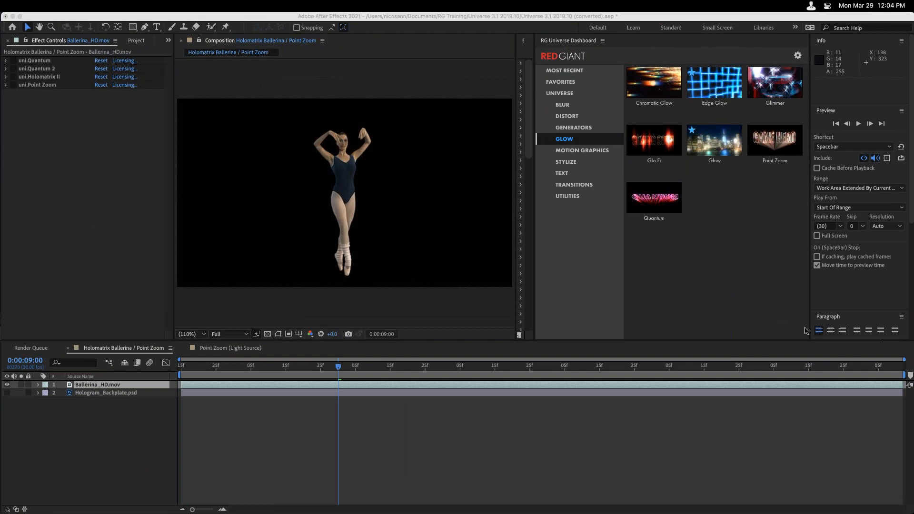
Switch to Safari and view the preset gallery on the Red Giant Universe page.
key(super+Tab)
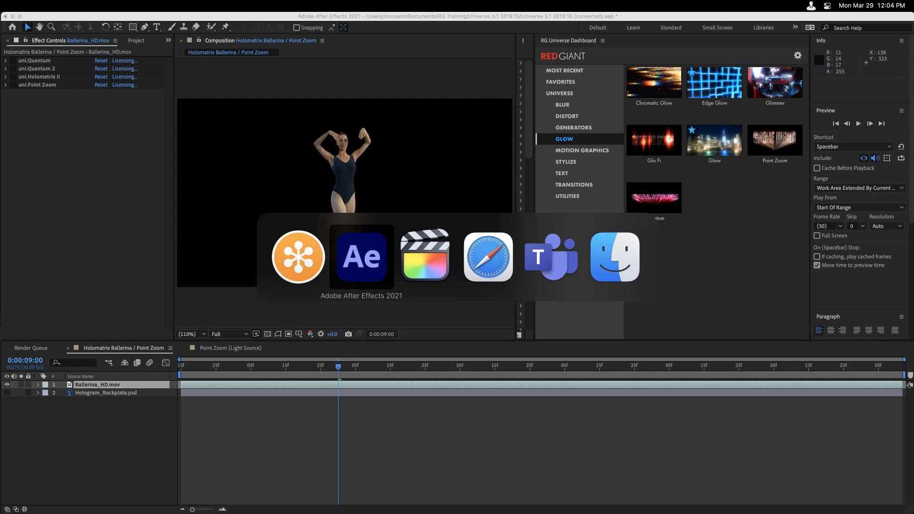
key(super+Tab)
key(super+Tab)
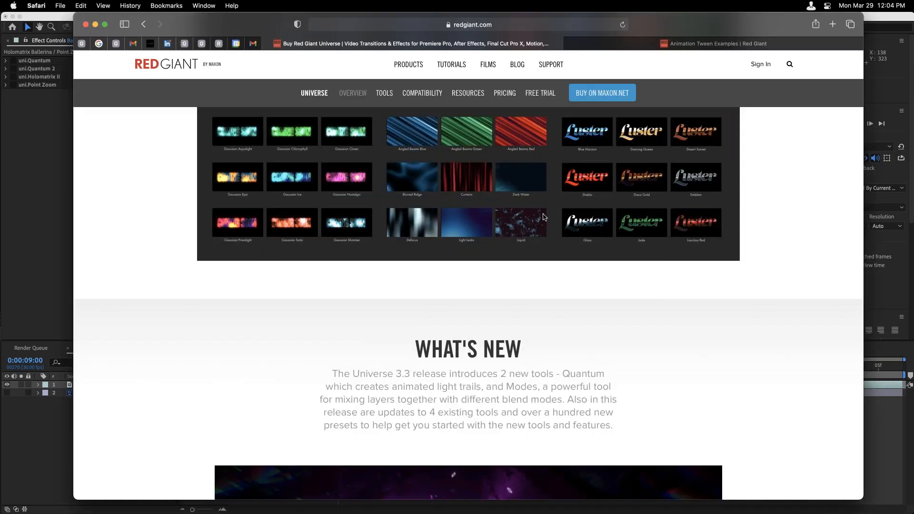
scroll(251, 79, up, 2)
scroll(252, 79, up, 2)
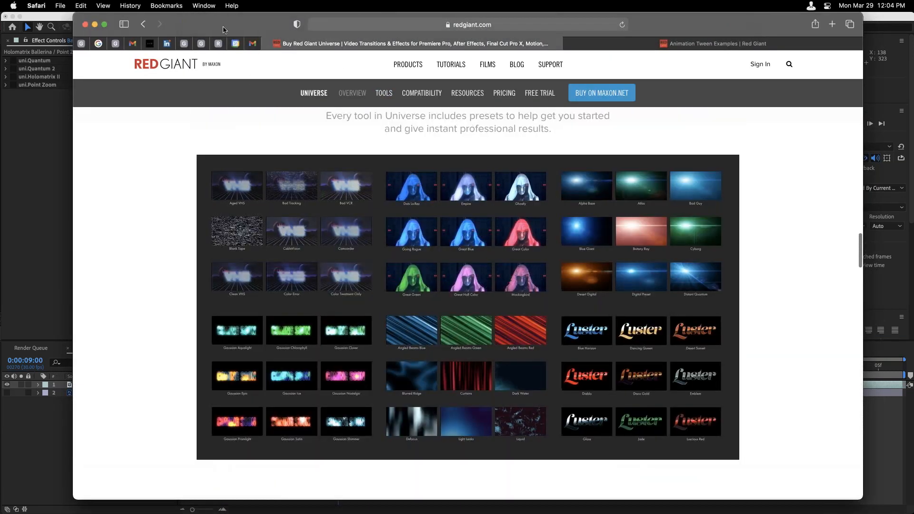
Open the Animation Tween Examples page and examine the easing curve graphs and sample transitions.
drag(709, 26, 663, 26)
mouse_move(662, 43)
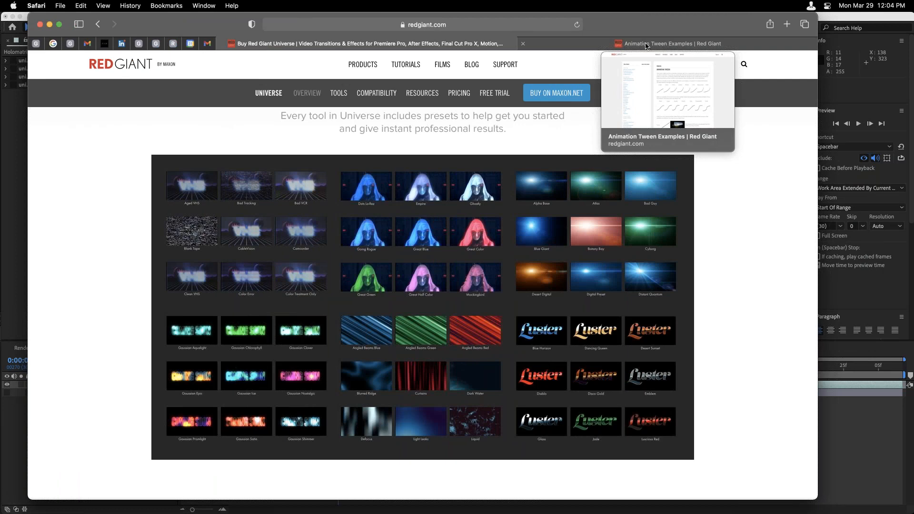
click(646, 46)
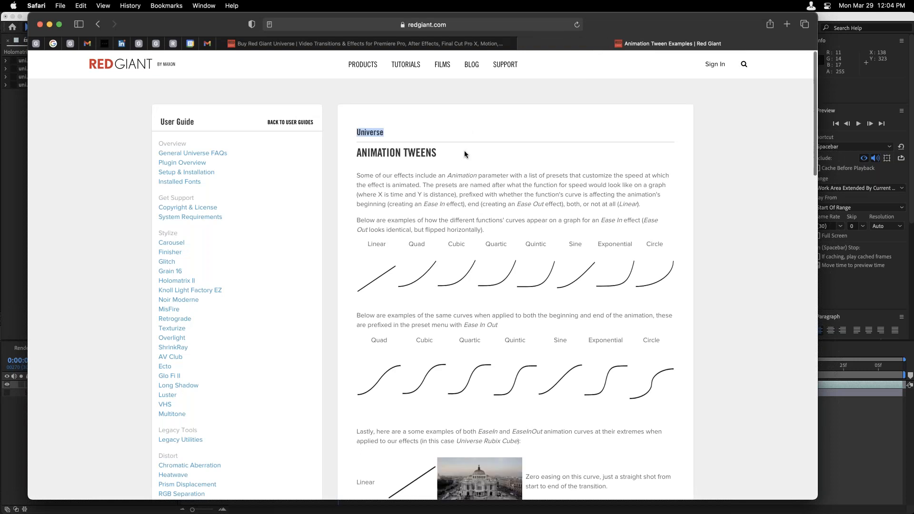
scroll(464, 153, down, 3)
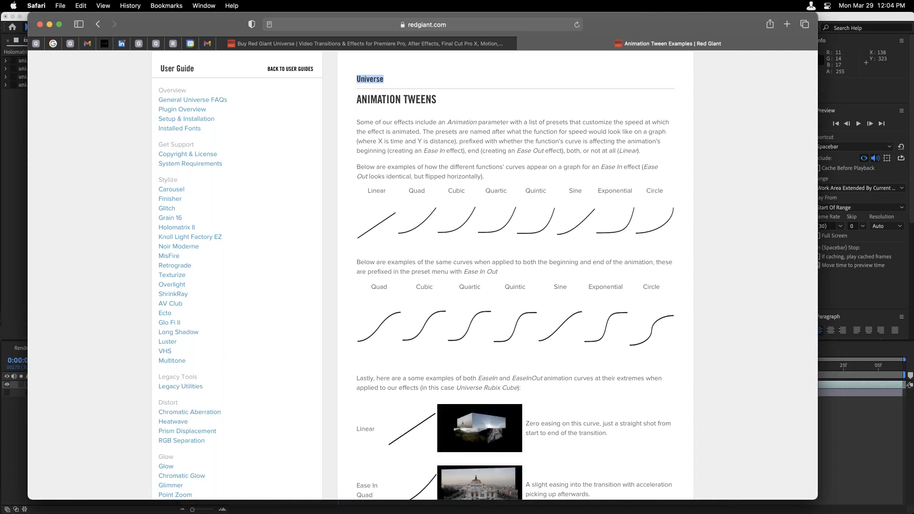
scroll(566, 221, down, 1)
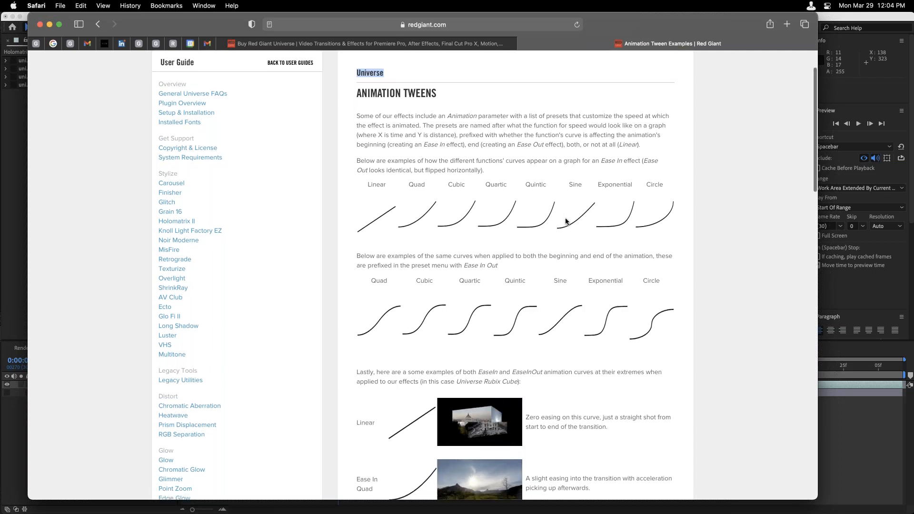
scroll(565, 220, down, 10)
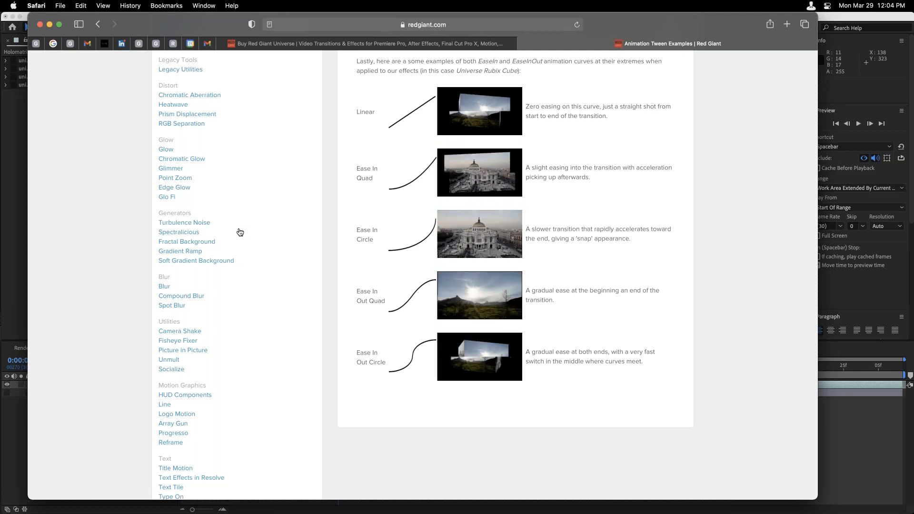
scroll(246, 231, up, 10)
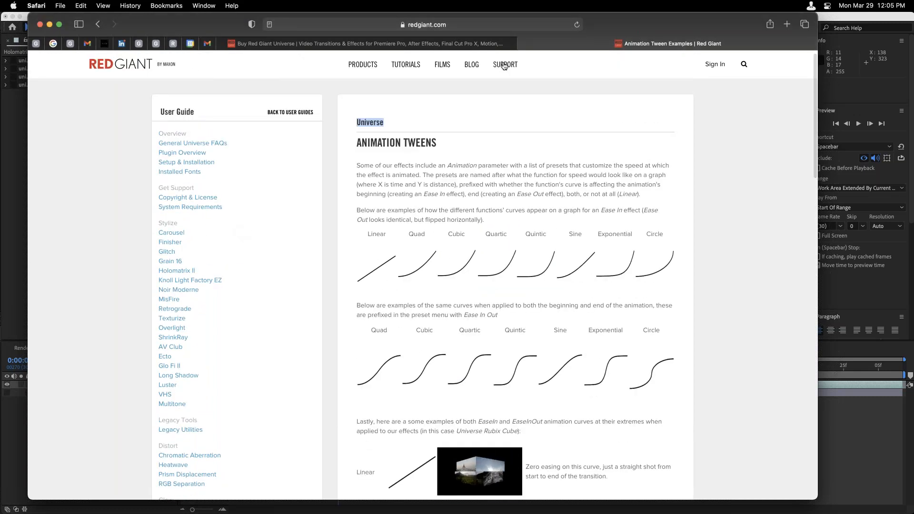
Switch to After Effects and apply the Default preset of the Point Zoom glow effect to the Ballerina_HD.mov layer.
key(super+Tab)
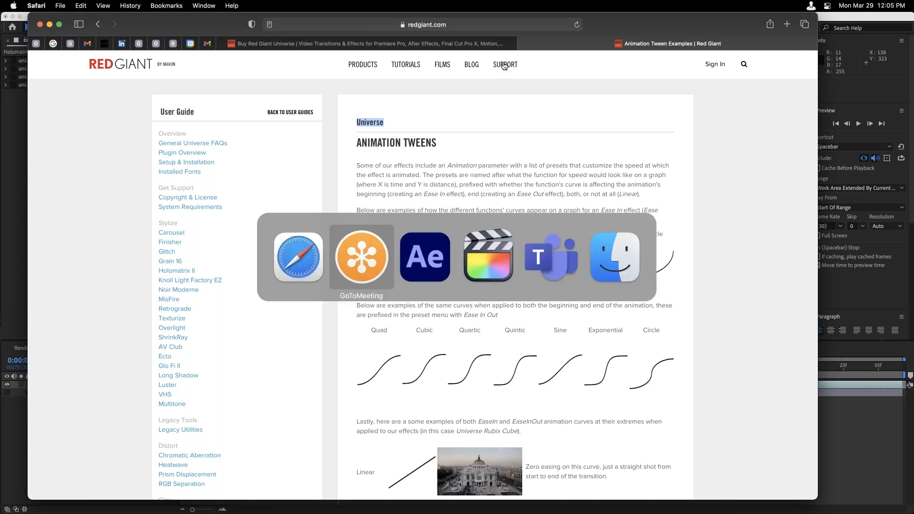
key(super+Tab)
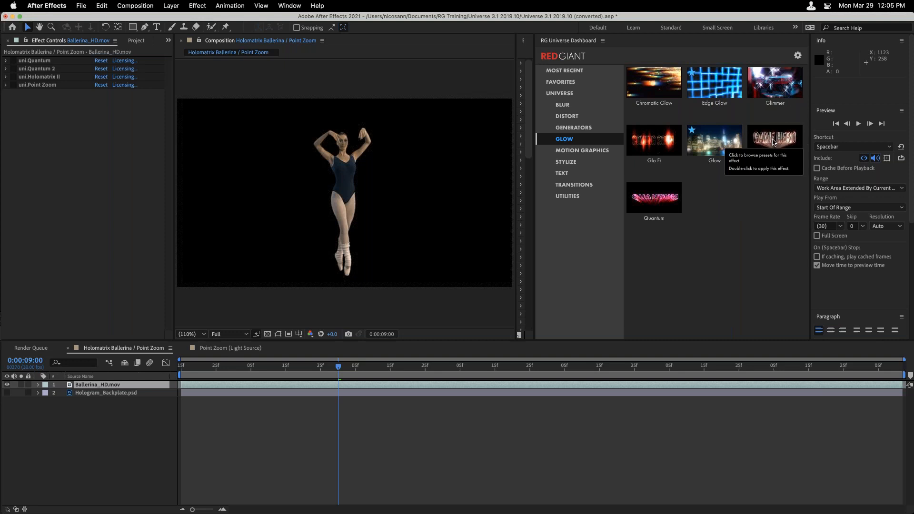
click(767, 143)
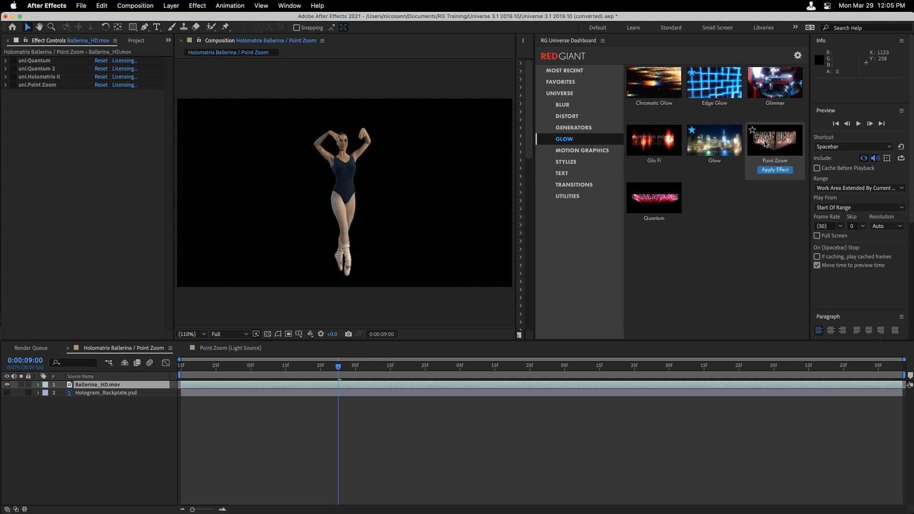
click(765, 143)
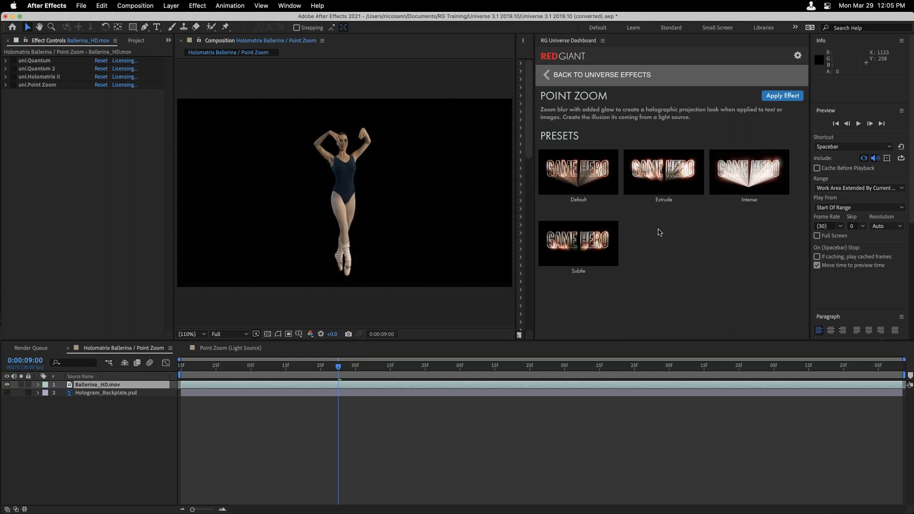
mouse_move(582, 211)
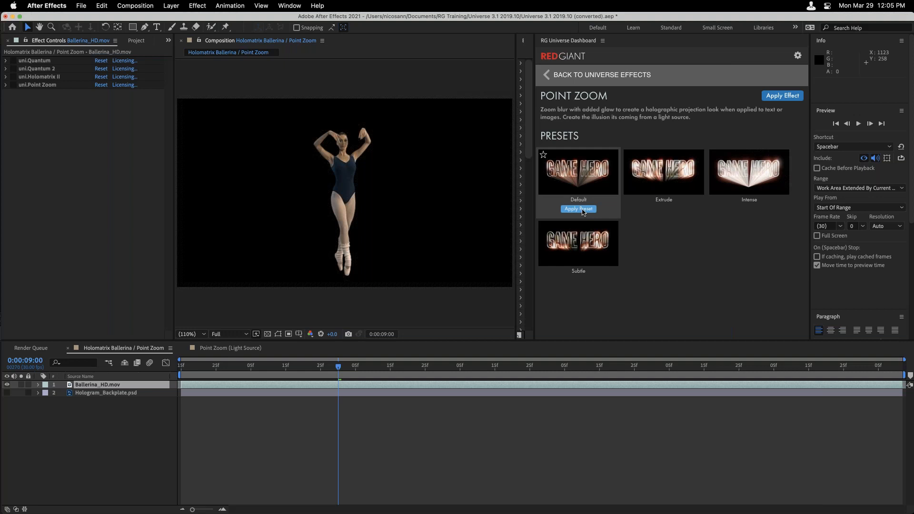
click(578, 209)
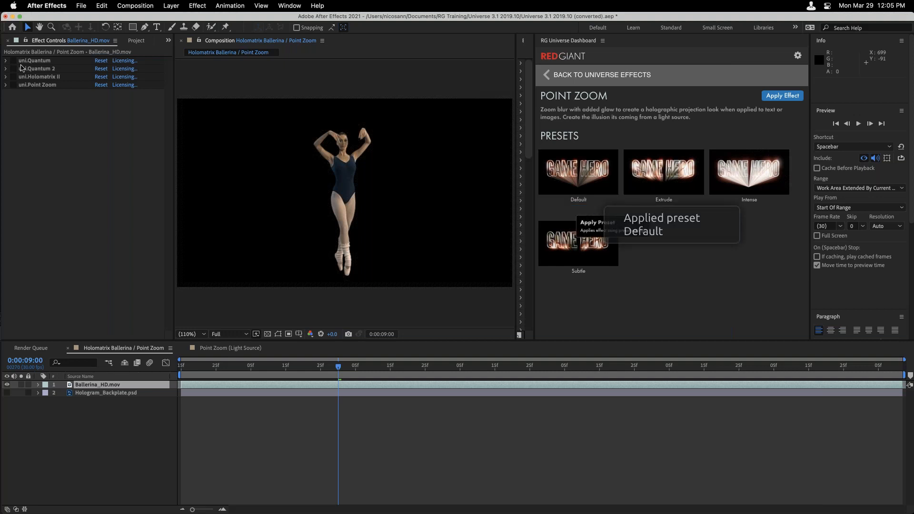
Enable only the Point Zoom effect on the ballerina layer, then expand its settings and select it.
click(15, 63)
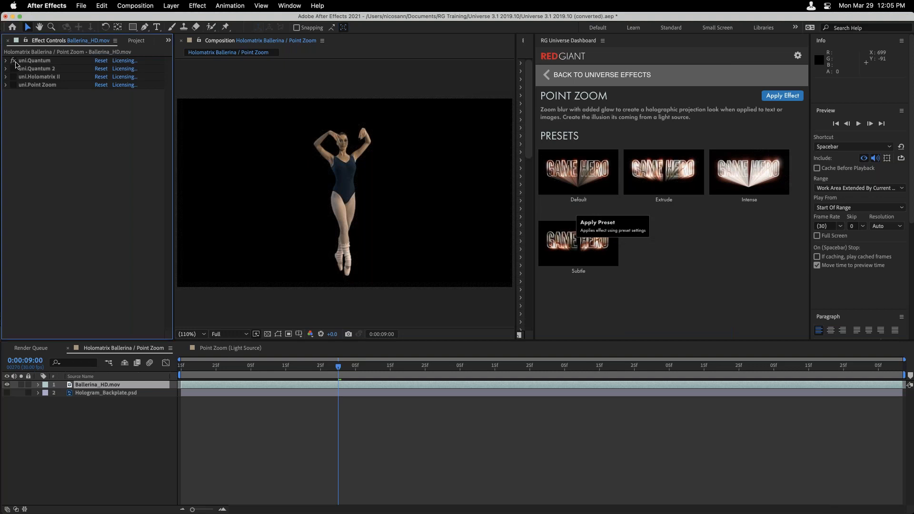
click(14, 63)
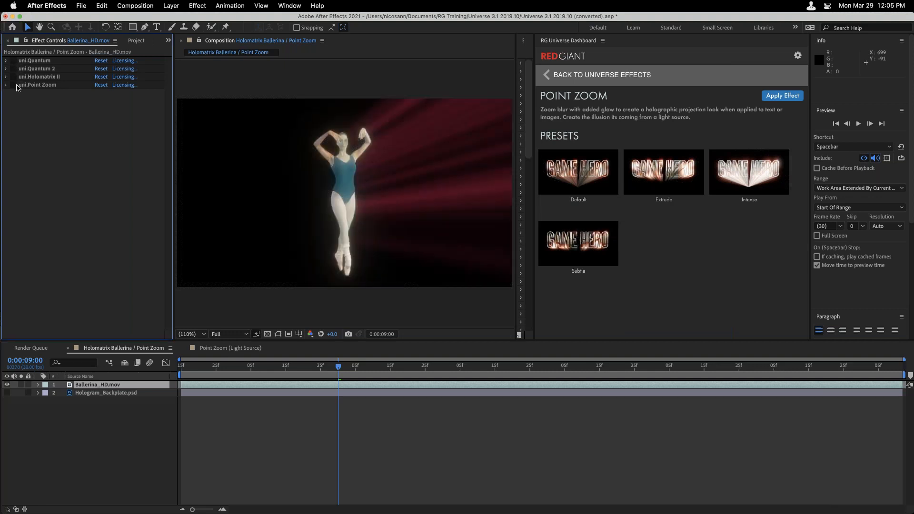
click(16, 86)
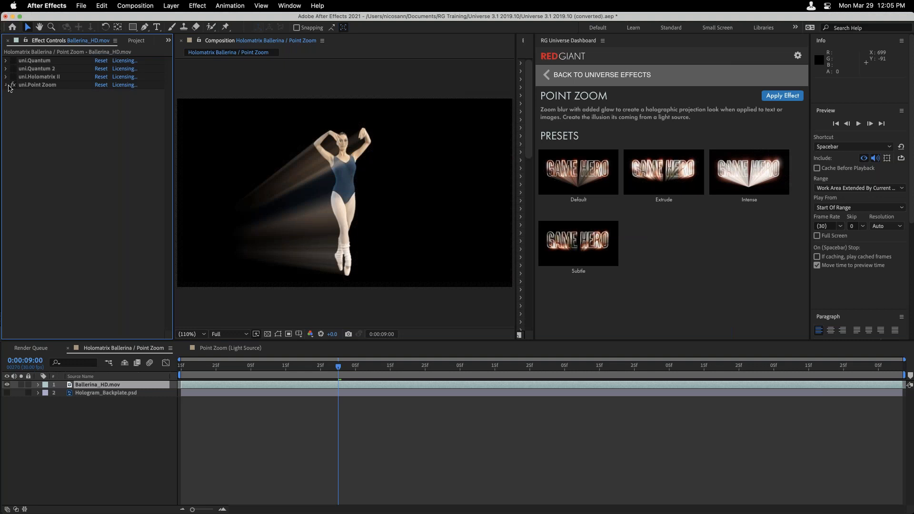
click(7, 86)
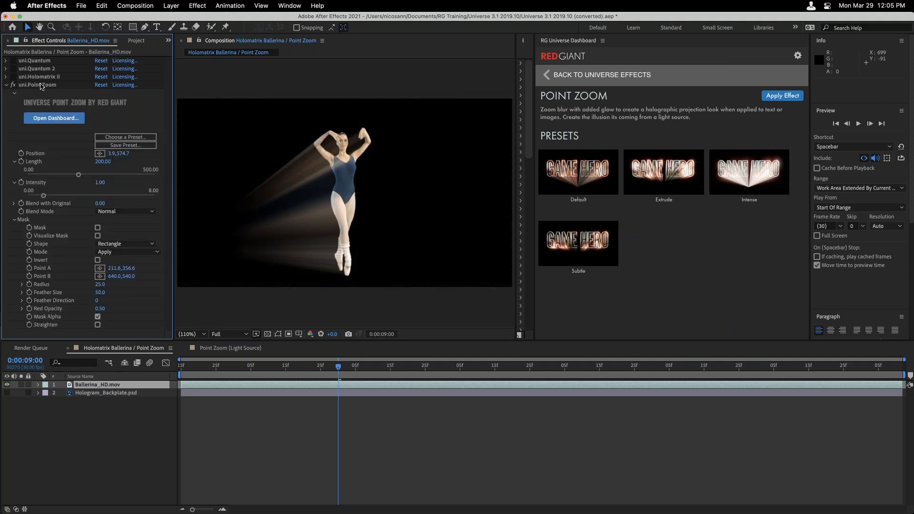
click(41, 86)
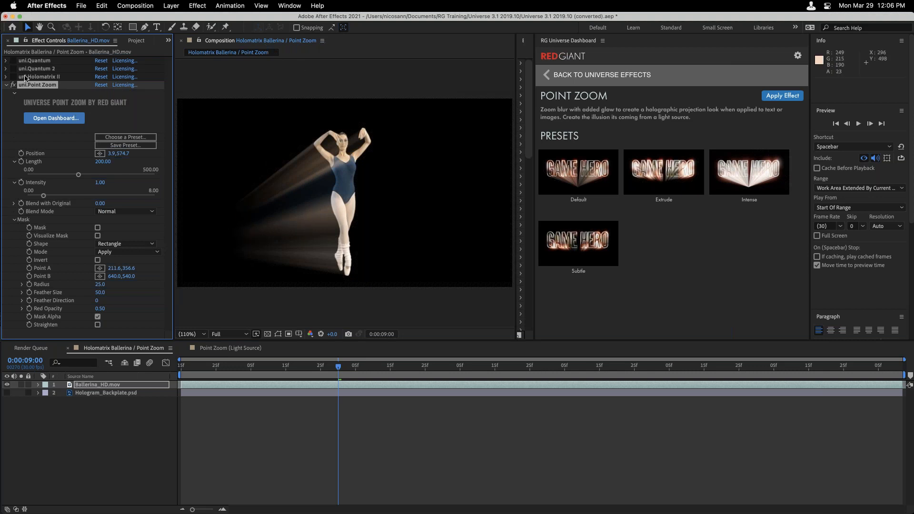
Turn on Layer Controls in the composition's View Options.
click(322, 41)
click(355, 97)
click(389, 205)
click(389, 205)
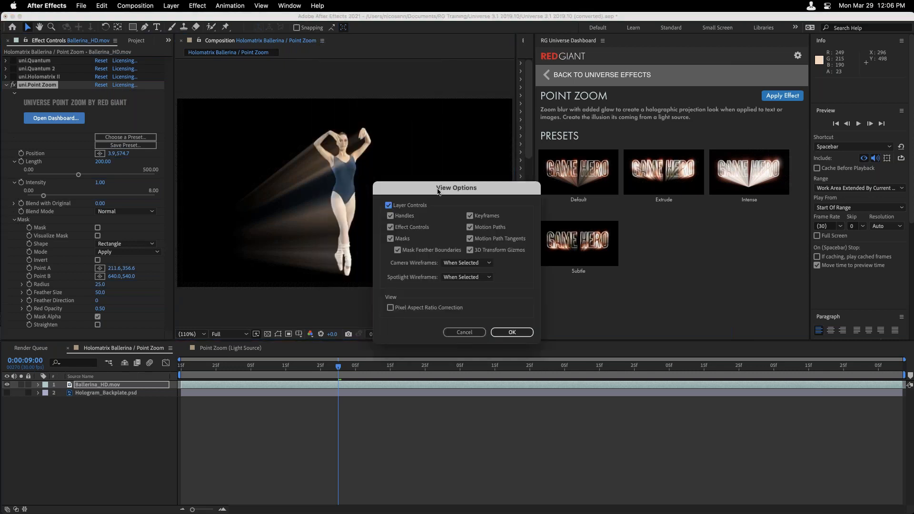
drag(457, 188, 476, 158)
drag(408, 178, 493, 119)
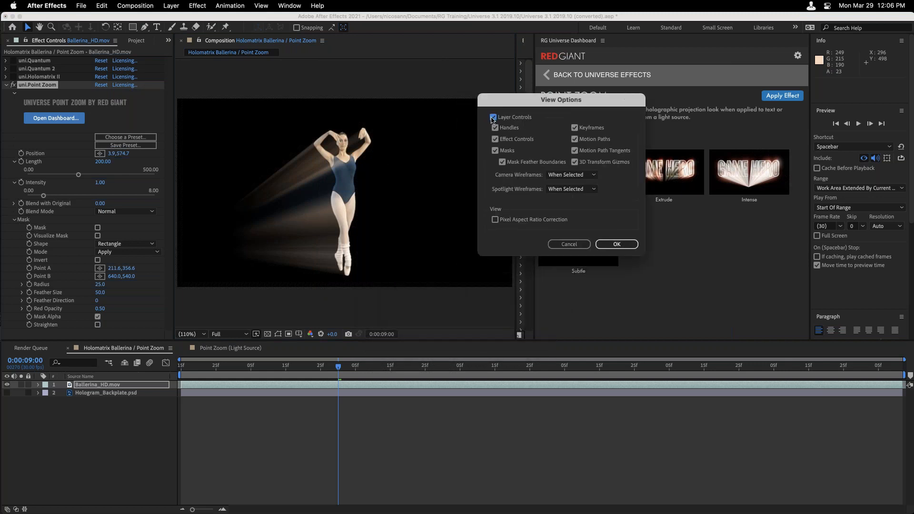
click(617, 244)
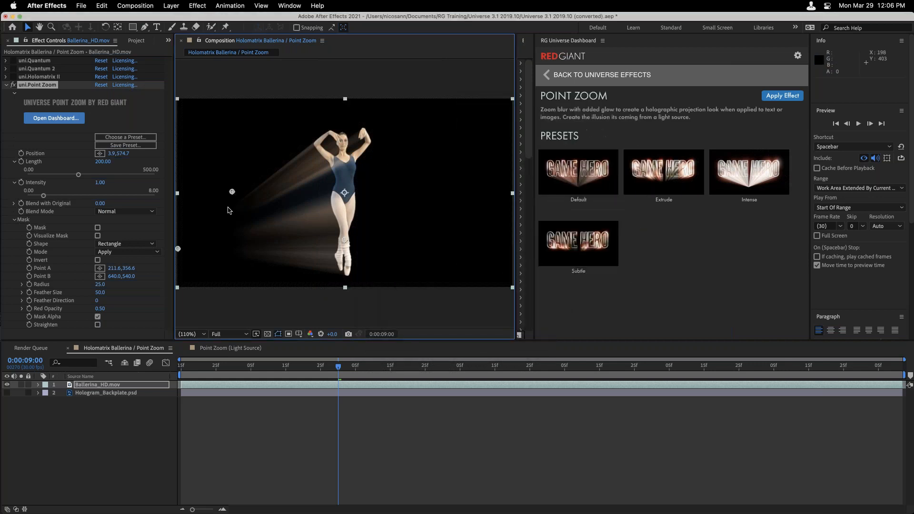
Move Point Zoom's mask Point A to about 199, 509 and Point B to about 307, 482.
drag(228, 210, 229, 232)
drag(342, 240, 257, 226)
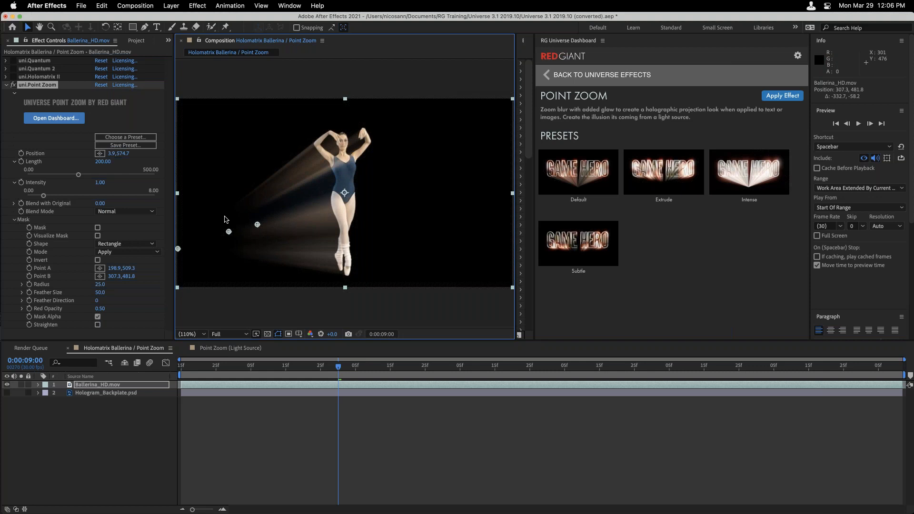
Set the Point Zoom Position to about 105.5, 454.5 beside the ballerina and its Length to about 241.57.
click(99, 153)
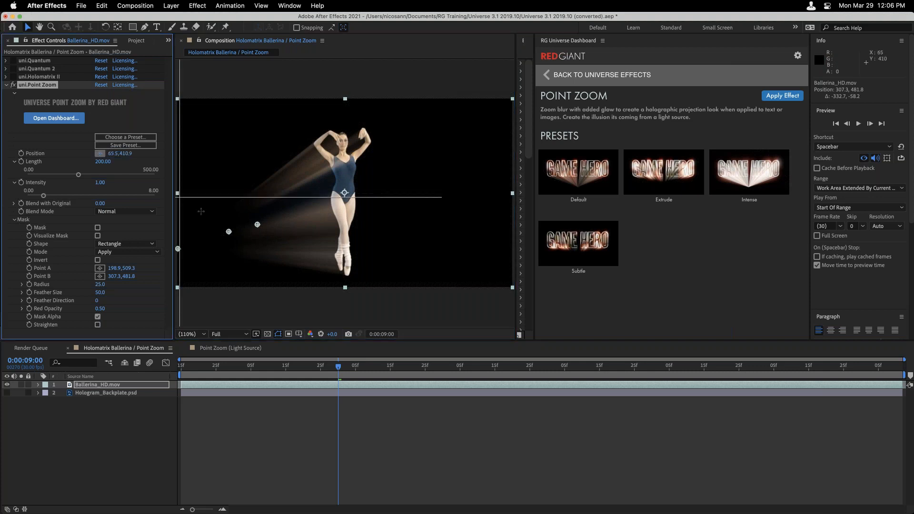
click(201, 211)
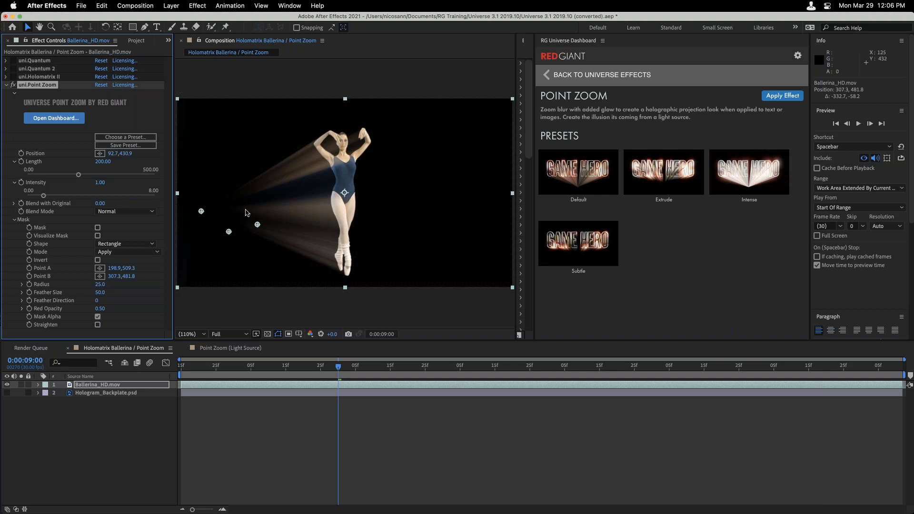
drag(246, 212, 206, 217)
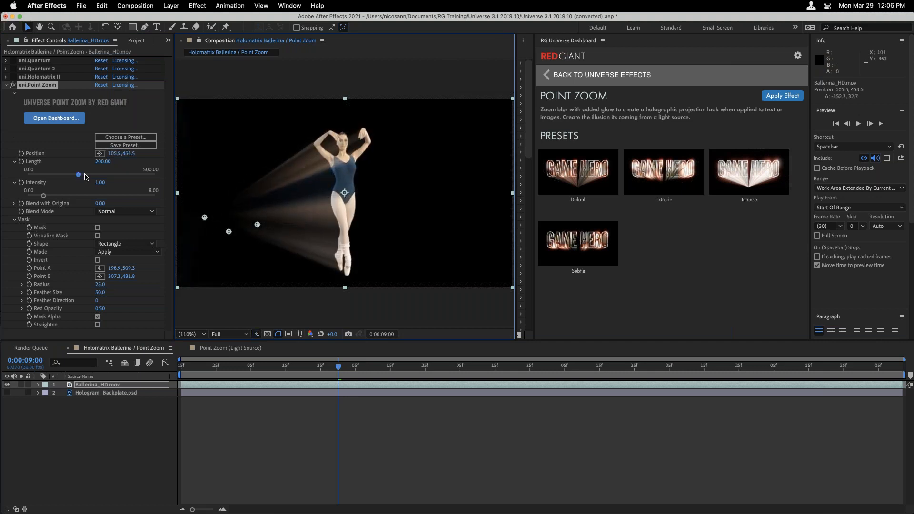
mouse_move(85, 177)
mouse_down()
mouse_move(103, 178)
mouse_move(82, 178)
mouse_up()
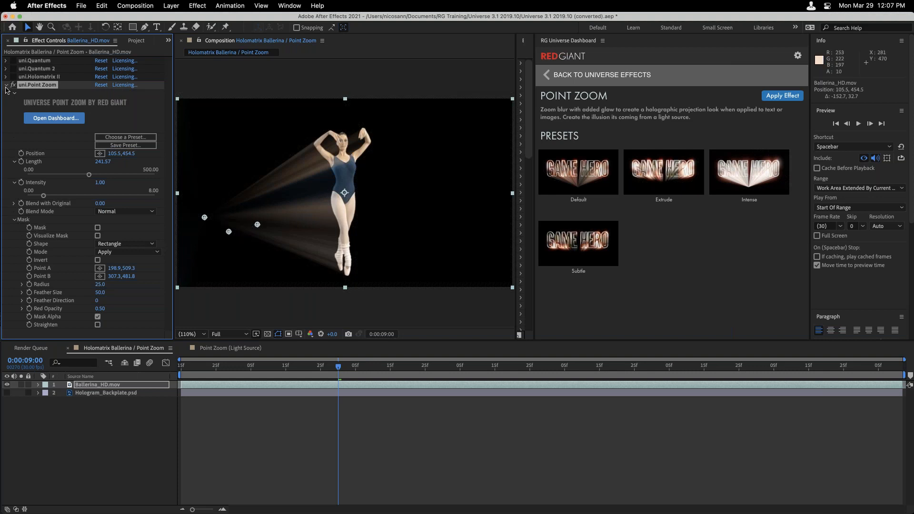
Browse the Glow effects in the Universe Dashboard and examine Quantum's Basic, Mixed and Rays presets.
click(549, 76)
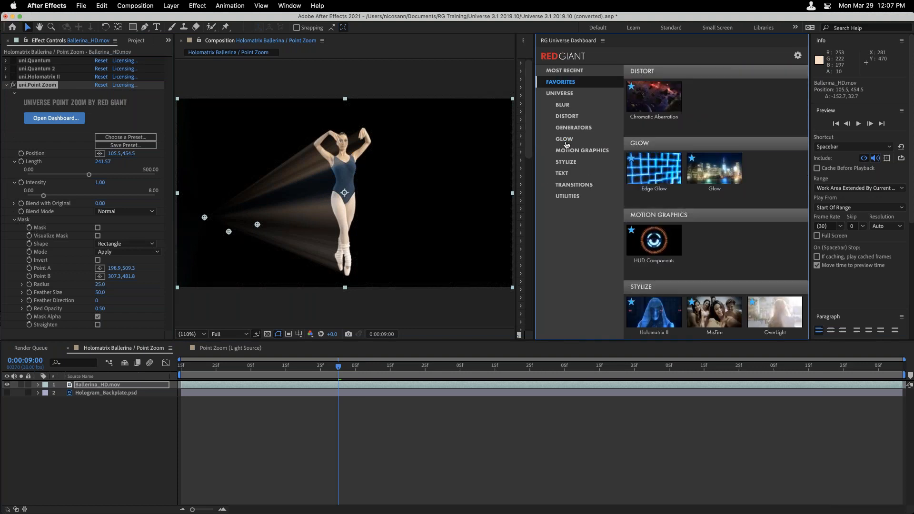
click(565, 139)
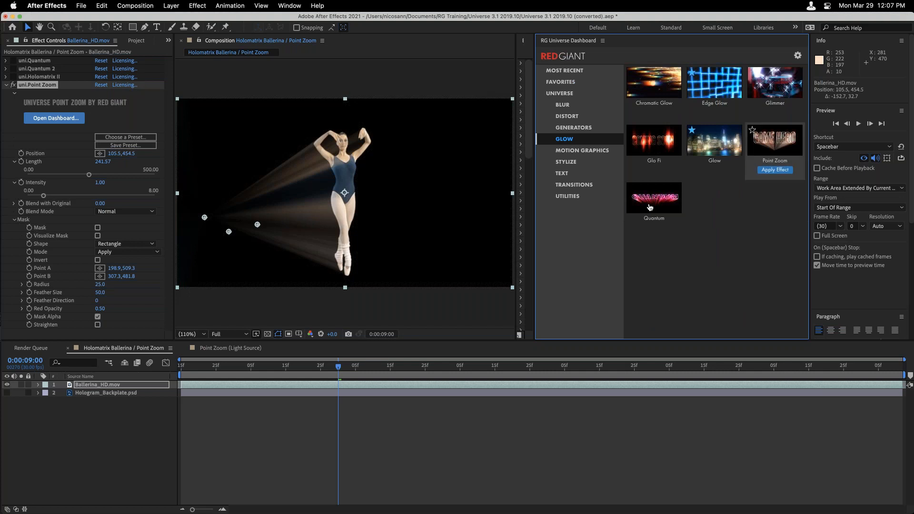
mouse_move(653, 207)
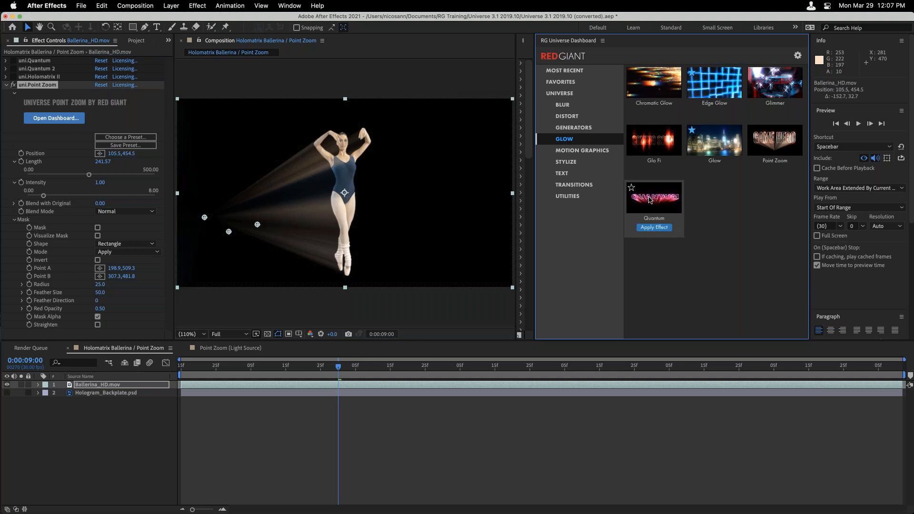
click(656, 200)
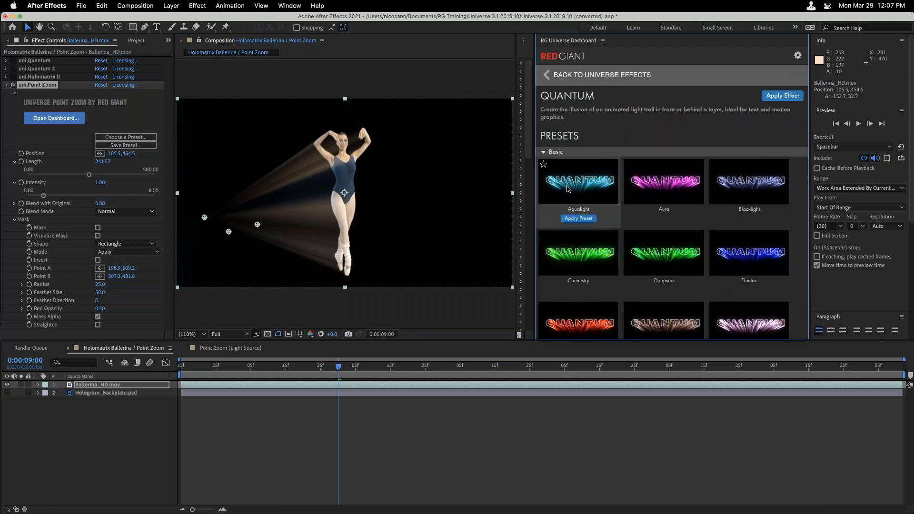
scroll(575, 192, down, 5)
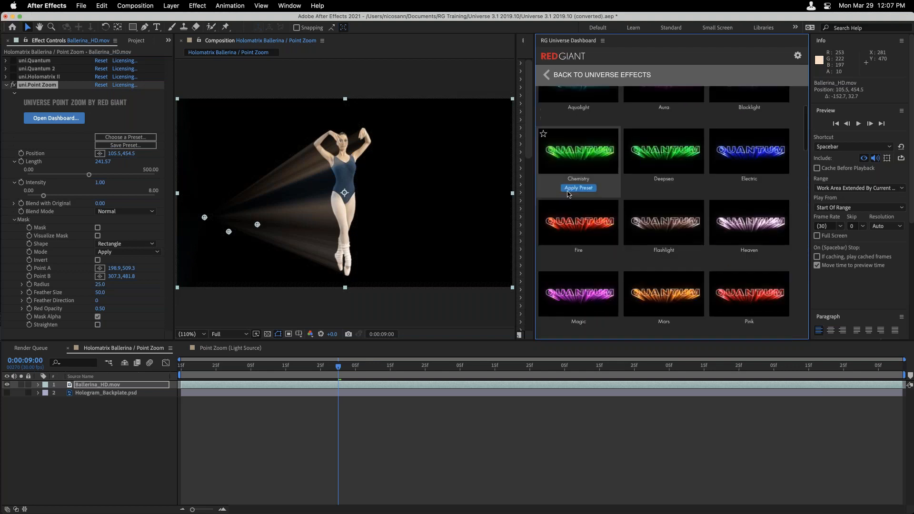
scroll(576, 190, down, 10)
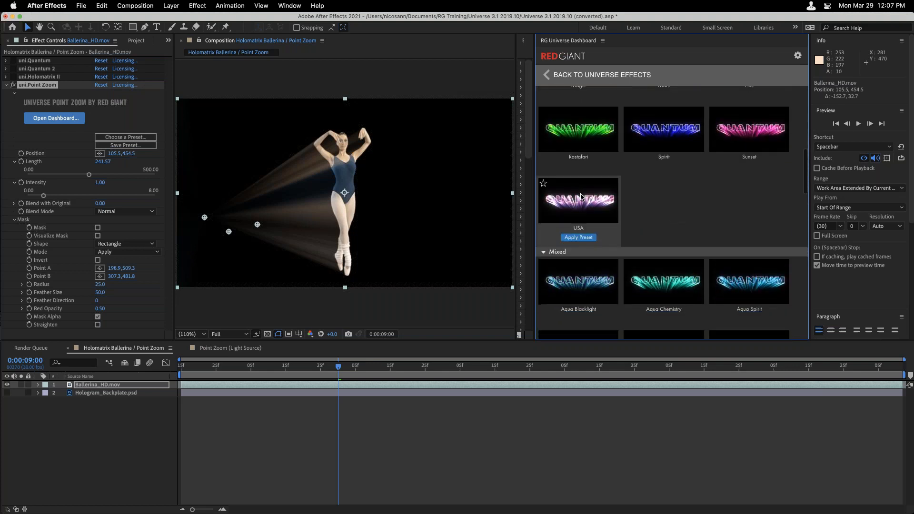
scroll(579, 196, down, 10)
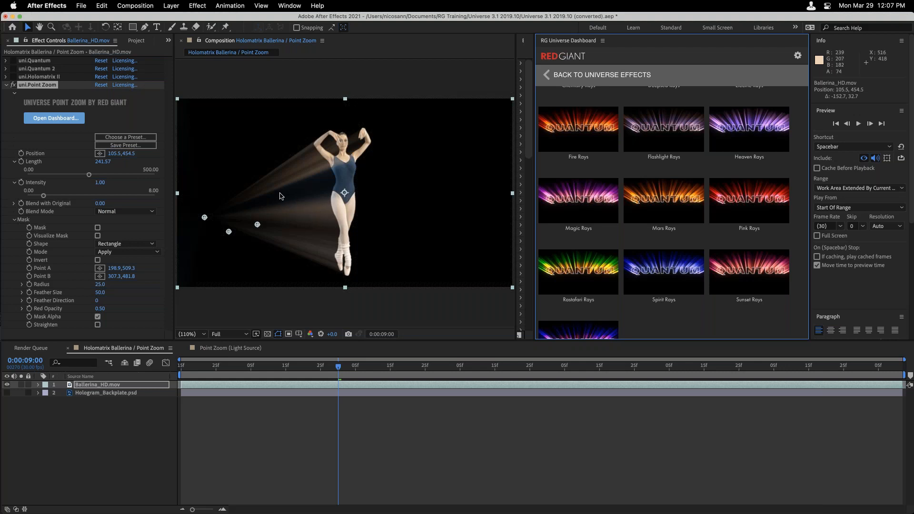
Disable Point Zoom, enable Quantum 2 on the ballerina layer, and expand its settings including Glow 2 and Glow 3.
click(14, 85)
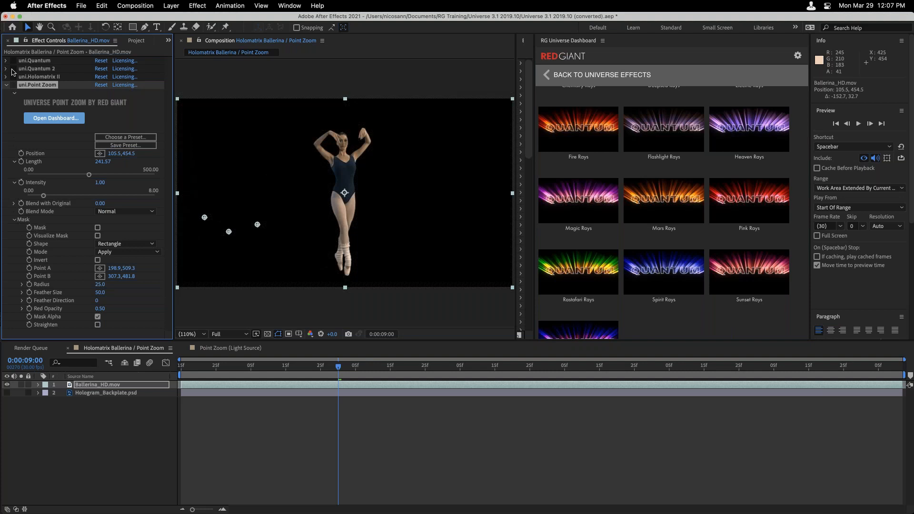
click(13, 69)
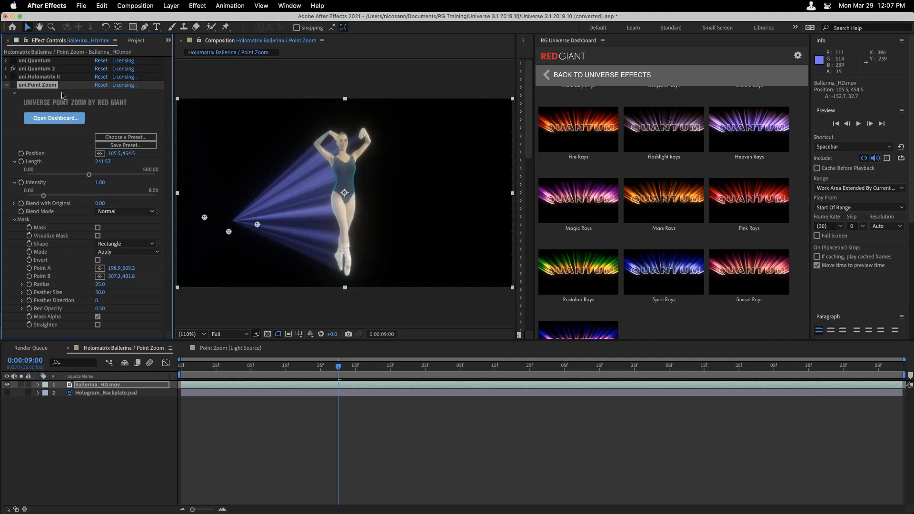
click(7, 69)
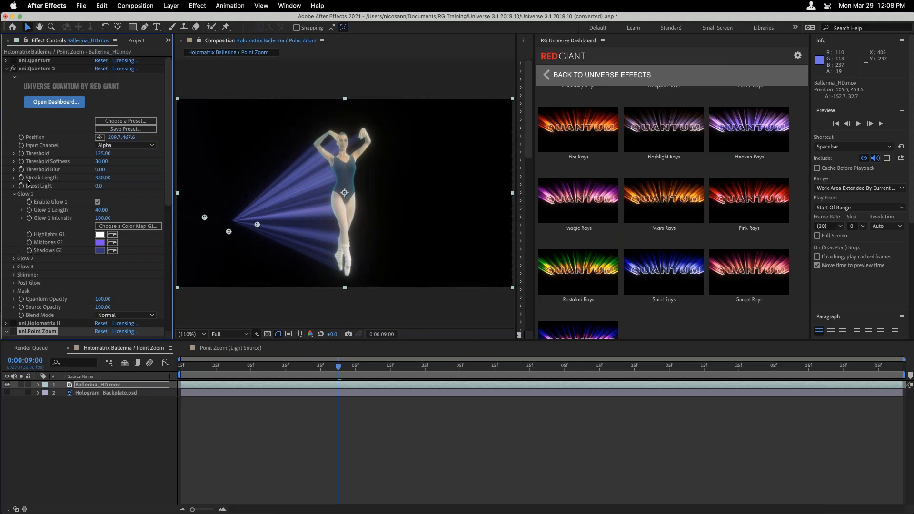
scroll(28, 182, down, 3)
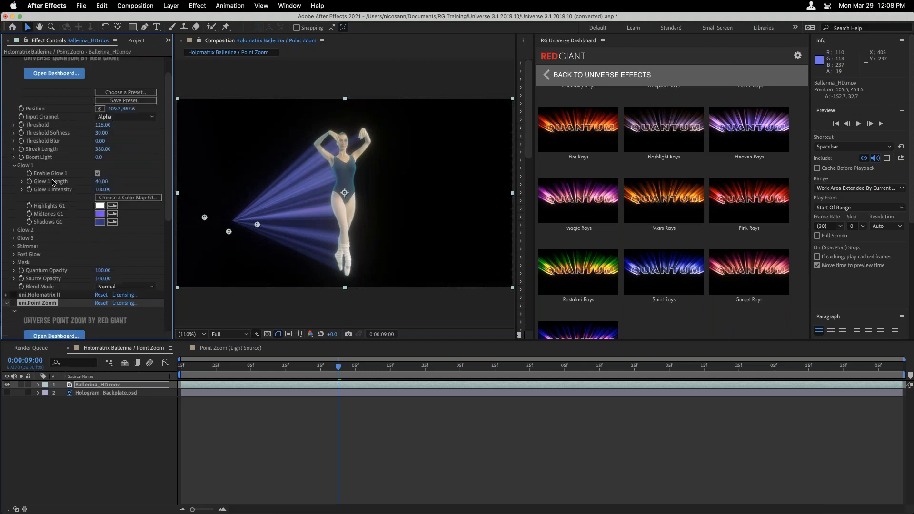
click(14, 230)
click(14, 303)
scroll(92, 236, down, 5)
Turn off Glow 2 and Glow 3 in Quantum 2.
click(98, 250)
click(98, 186)
click(97, 185)
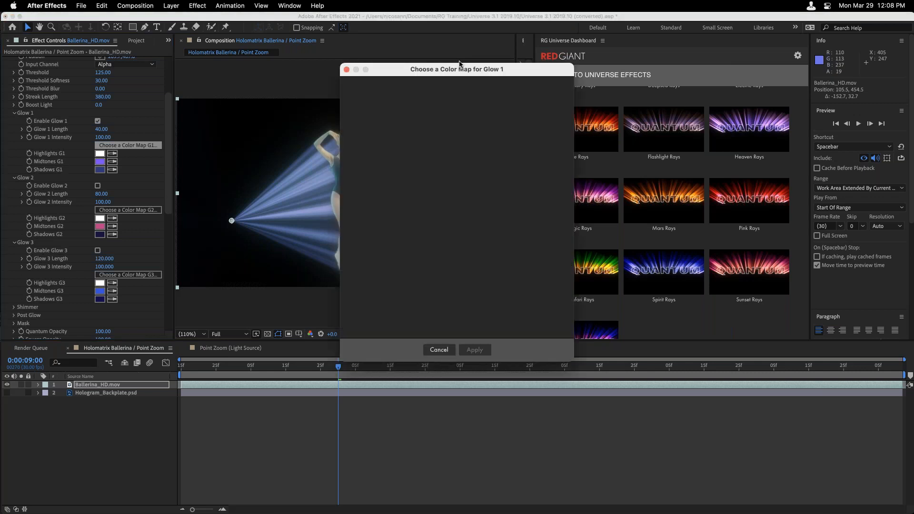
Try the Heaven color map on Quantum 2's Glow 1 and undo it.
drag(475, 70, 688, 42)
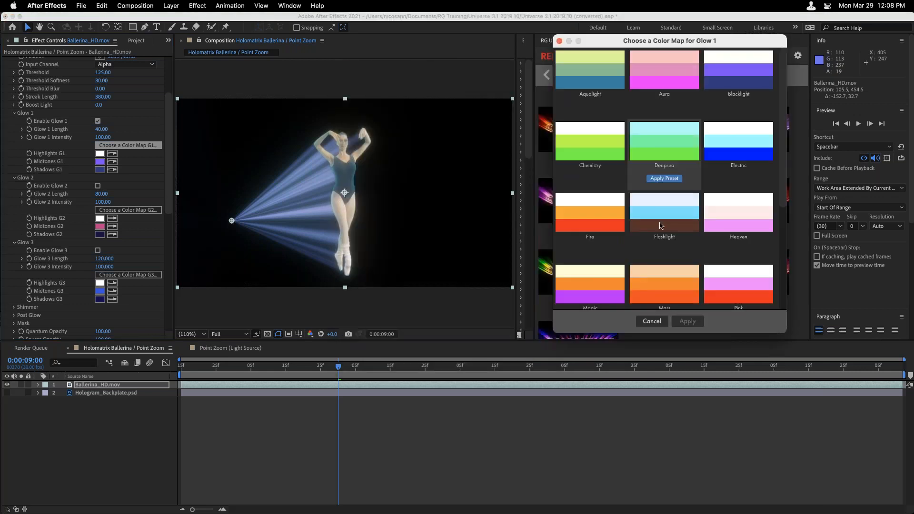
scroll(660, 226, down, 5)
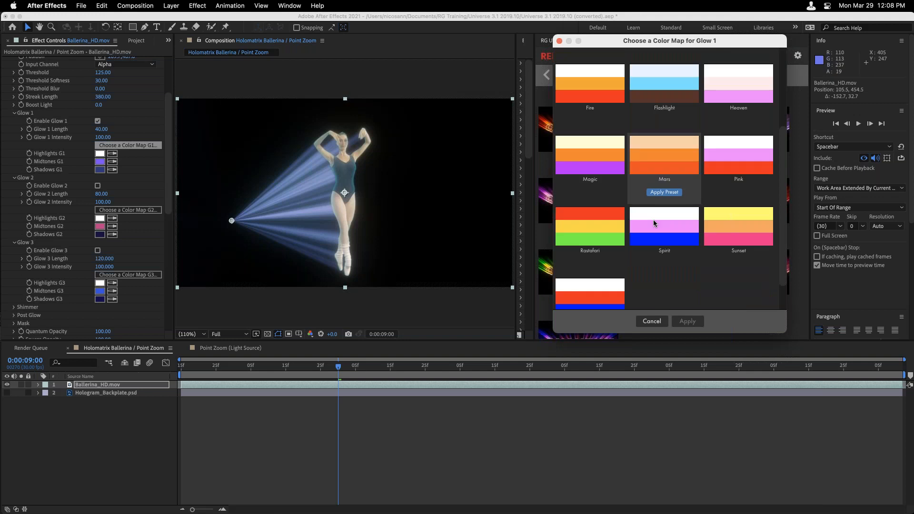
scroll(714, 181, up, 2)
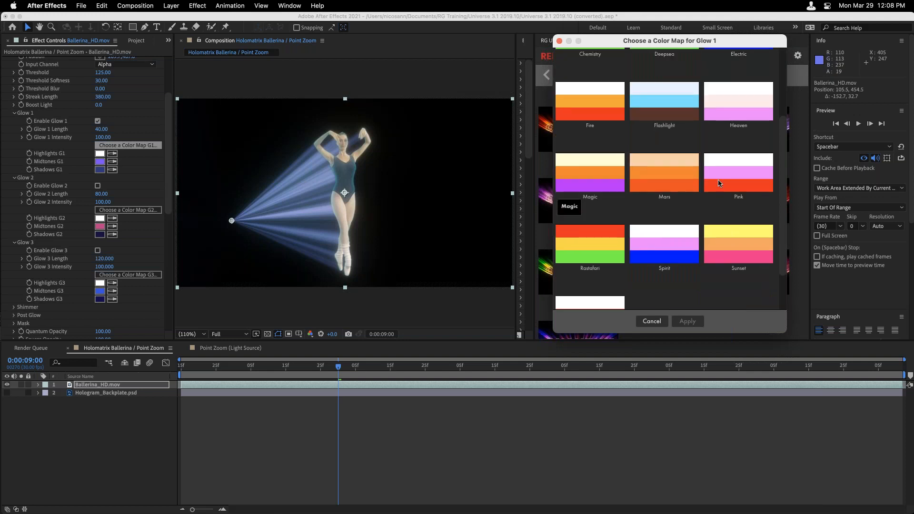
click(740, 146)
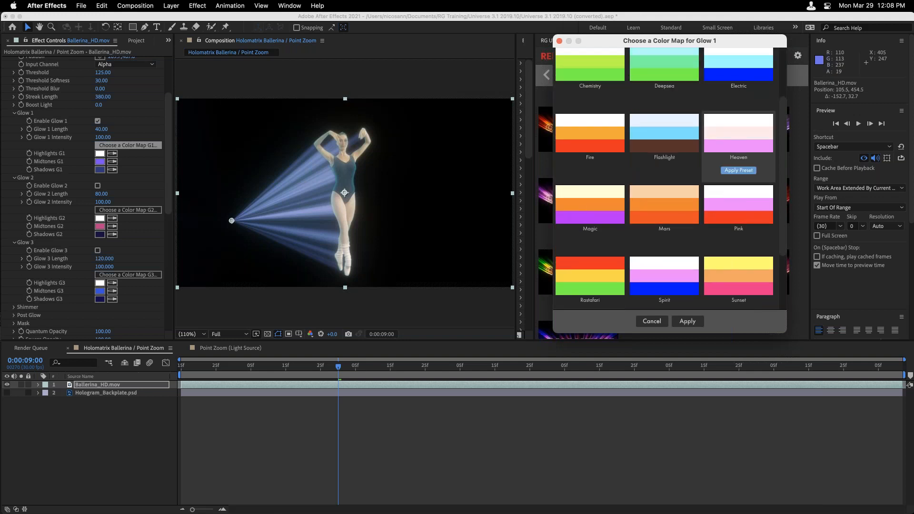
click(738, 170)
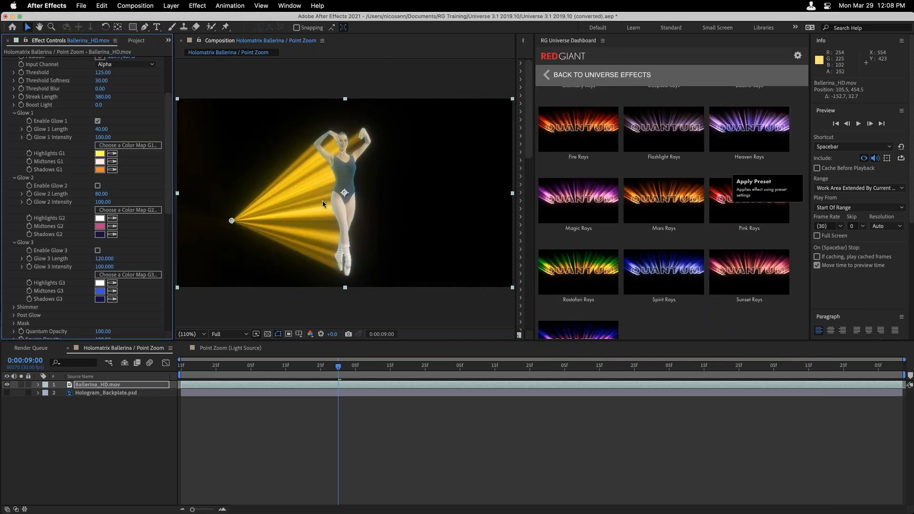
key(super+z)
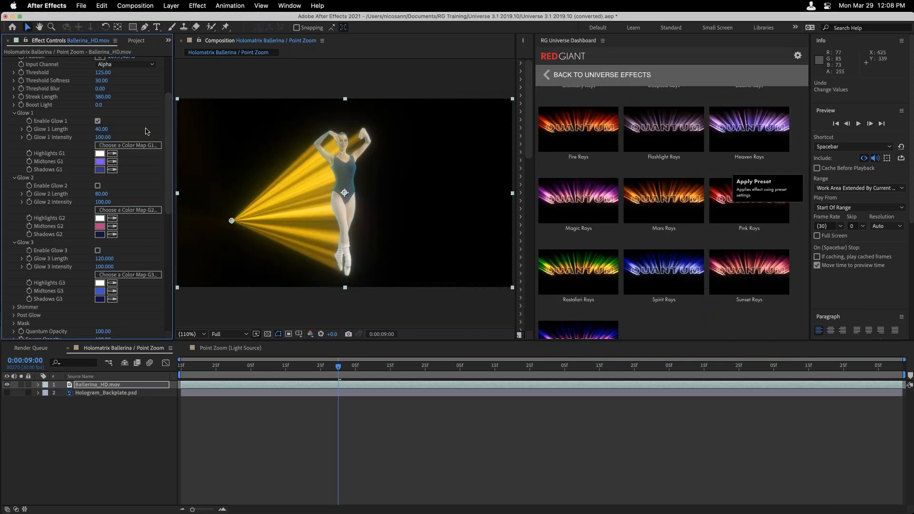
Turn Glow 2 and Glow 3 back on in Quantum 2 and move its Position to about 209.7, 469.4.
click(97, 186)
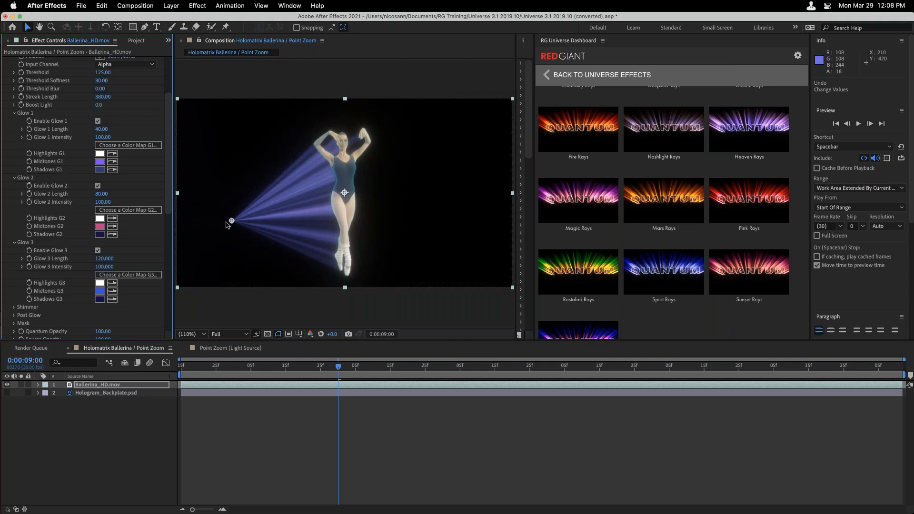
drag(226, 225, 238, 221)
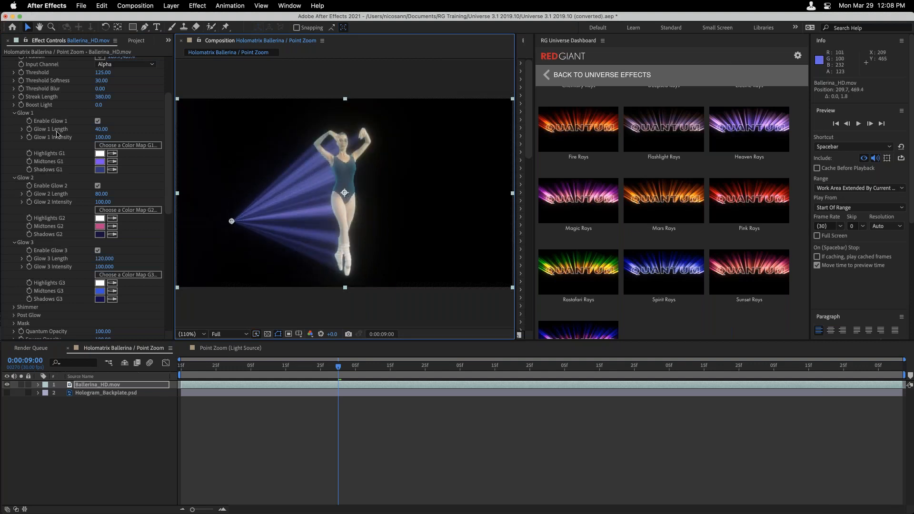
scroll(62, 104, up, 3)
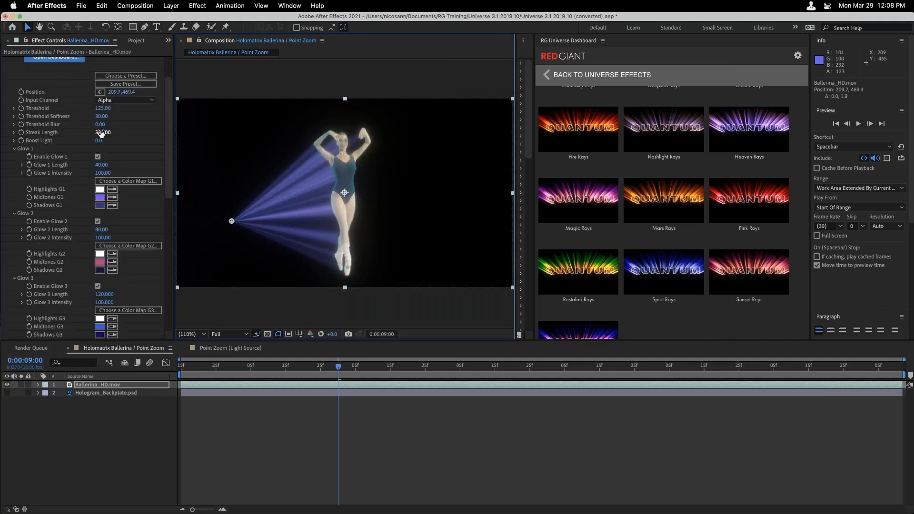
scroll(19, 102, up, 3)
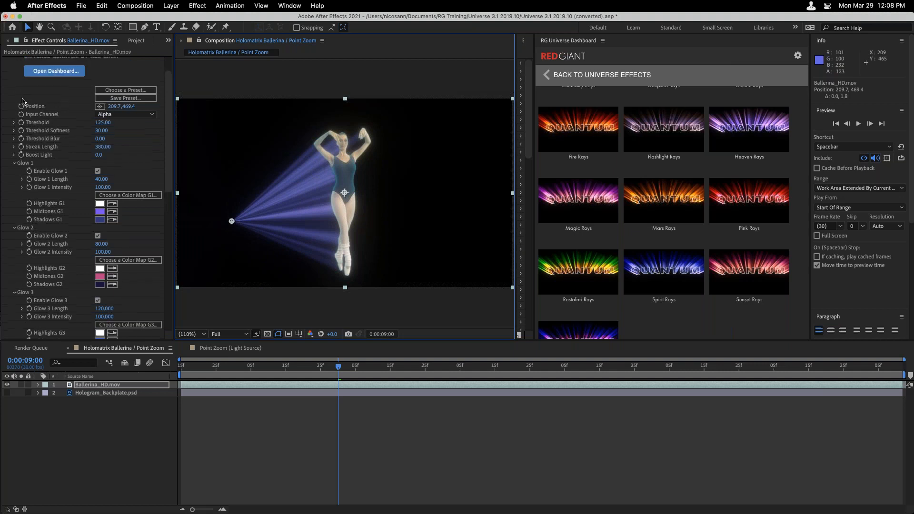
scroll(9, 81, up, 1)
click(6, 70)
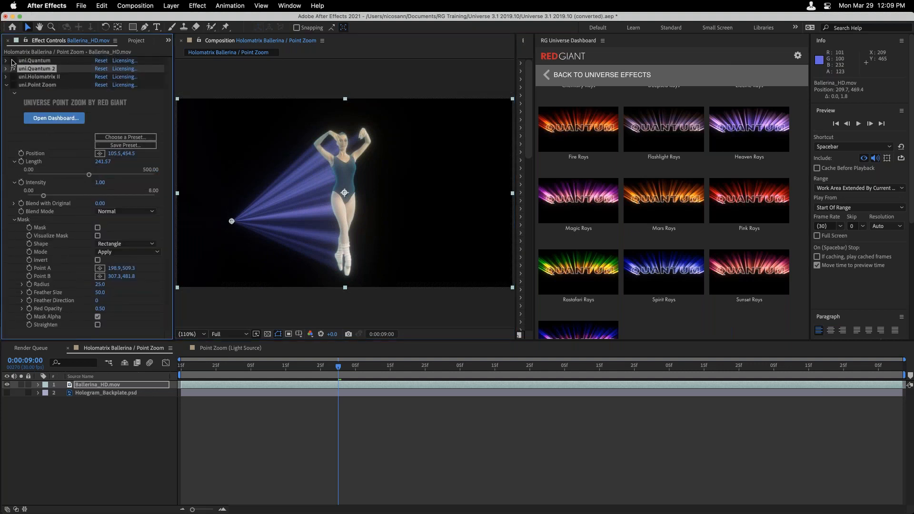
Compare the first Quantum effect alone and combined with Quantum 2, examine its settings, and leave only Quantum 2 enabled.
click(12, 68)
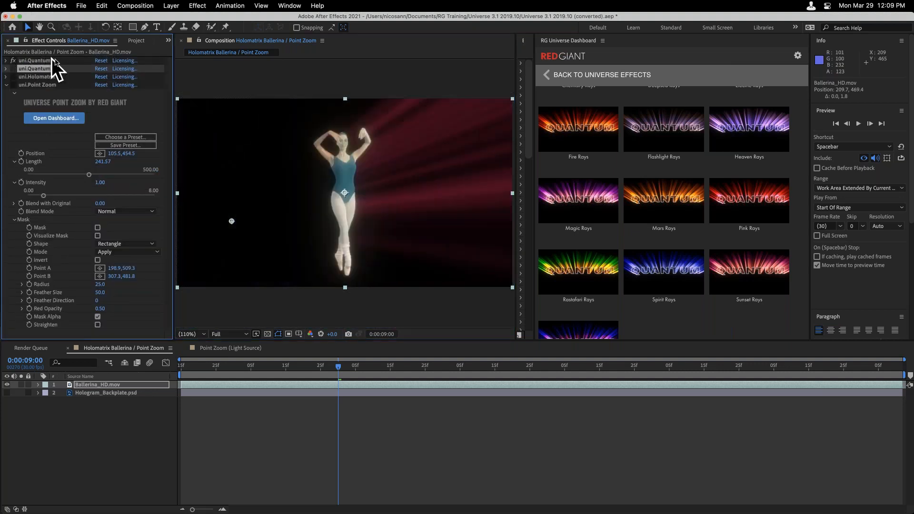
click(7, 60)
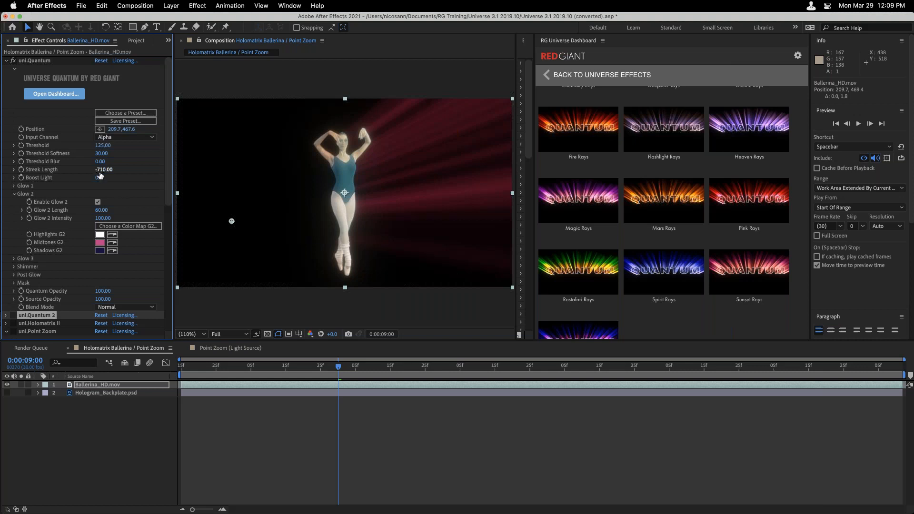
click(6, 61)
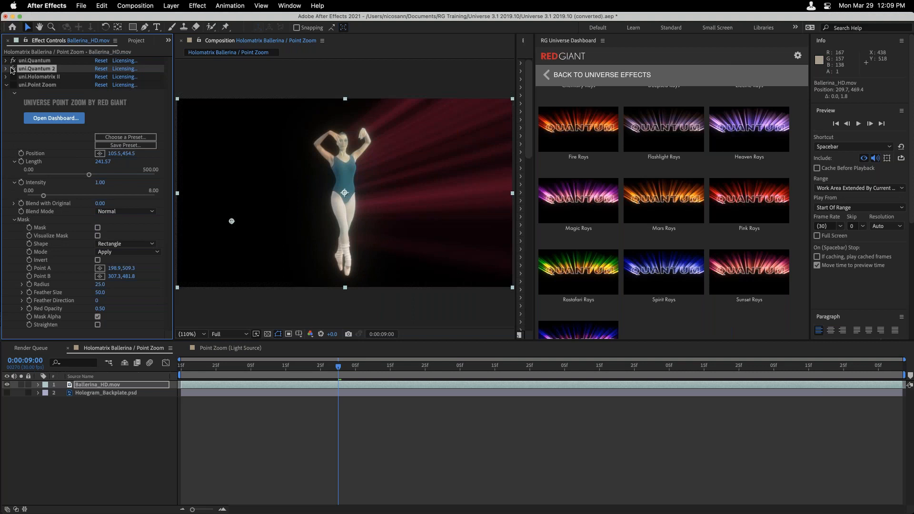
click(13, 69)
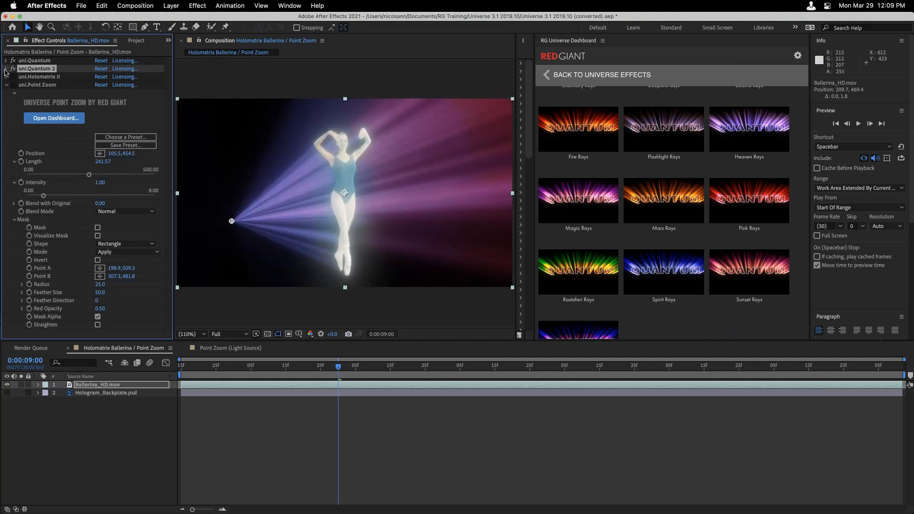
click(12, 61)
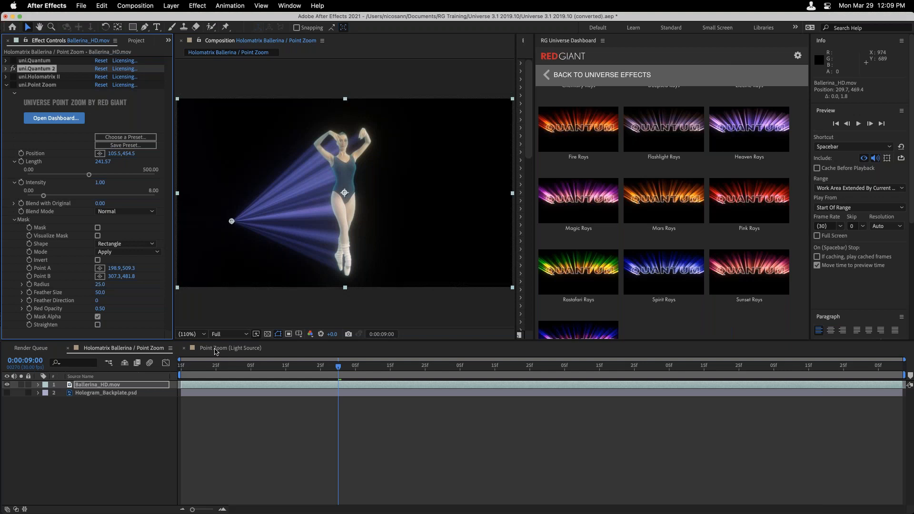
Open the Point Zoom (Light Source) composition, solo its Form Spiral layer, and scrub the animation to about 0:00:08:02.
click(215, 350)
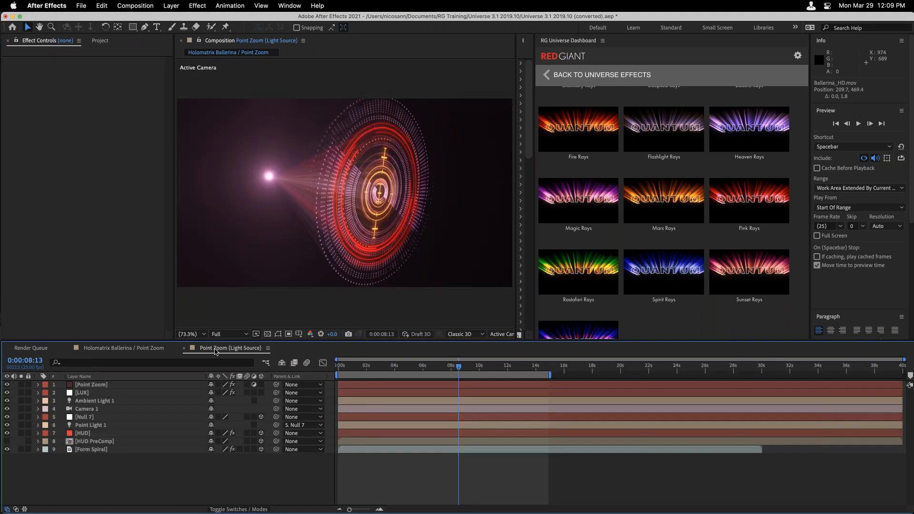
click(91, 449)
click(21, 449)
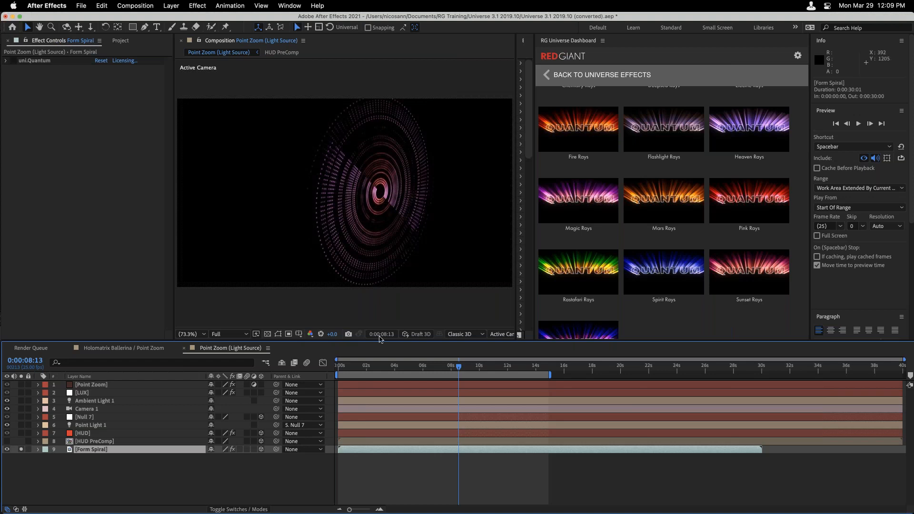
click(348, 368)
drag(348, 368, 452, 372)
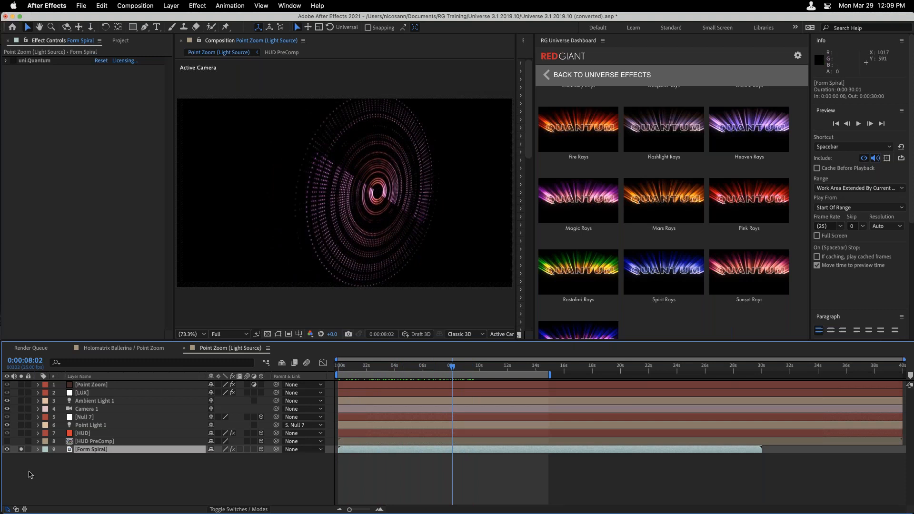
Solo the HUD and LUX layers too, preview the animation up to about 0:00:09:19, and select the Point Zoom layer.
click(21, 433)
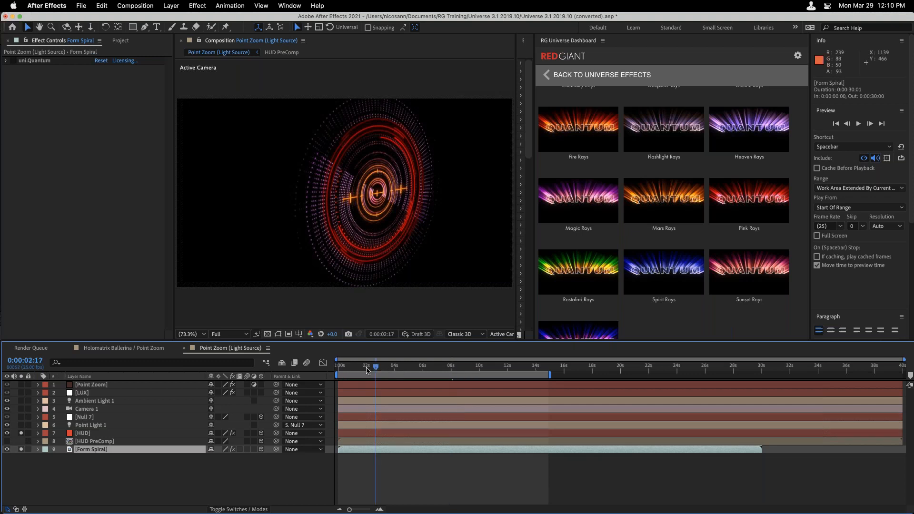
key(space)
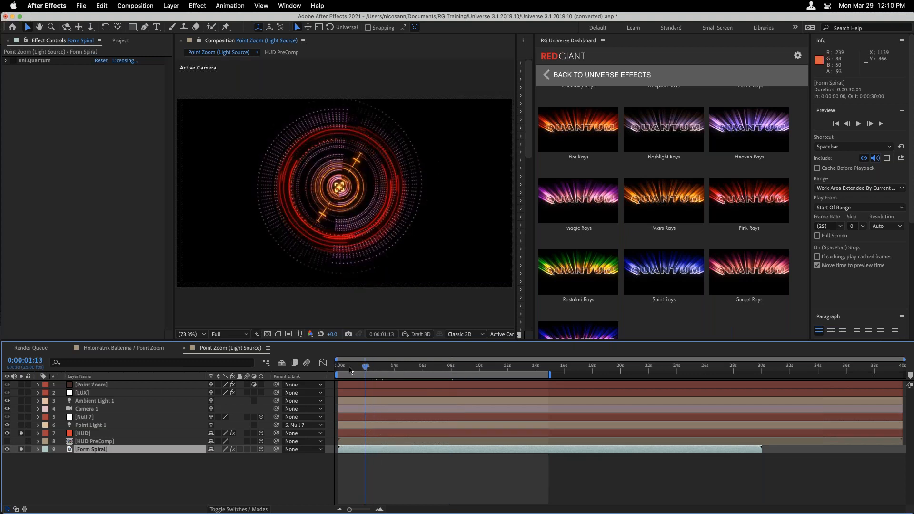
click(469, 372)
drag(439, 372, 476, 372)
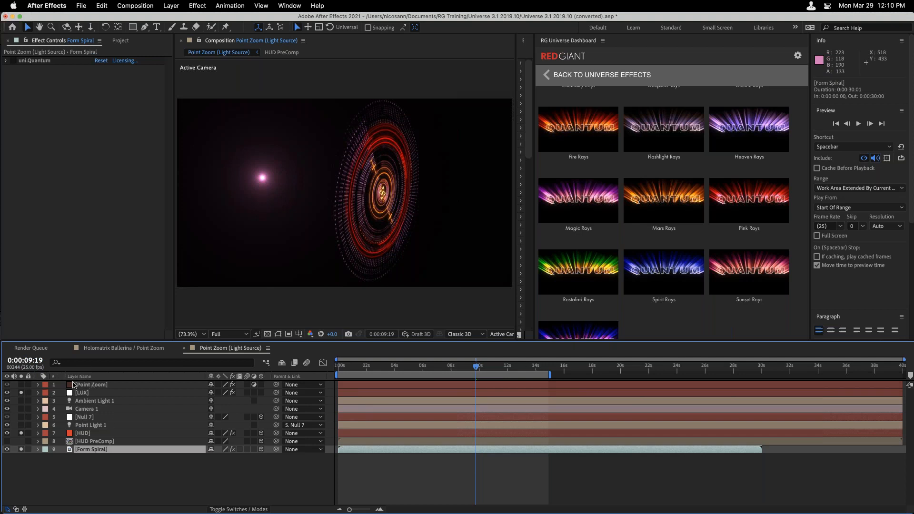
click(77, 385)
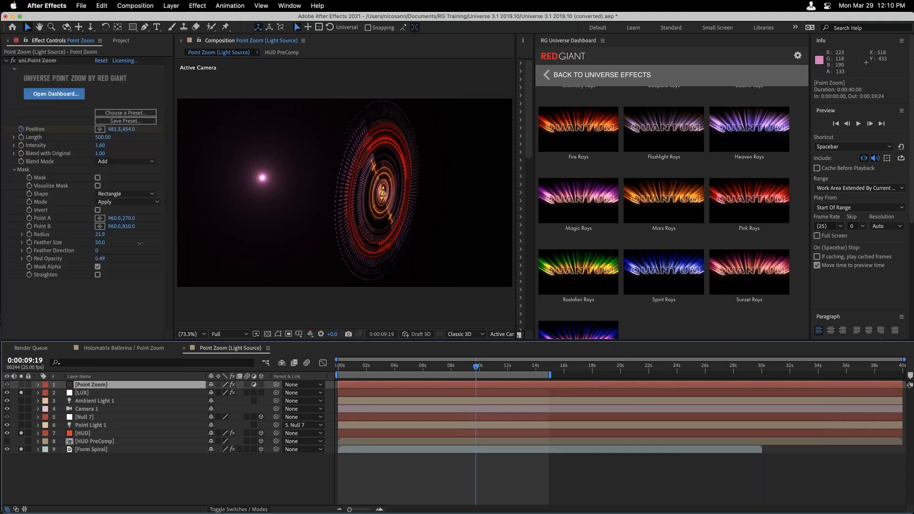
Solo the Point Zoom layer too, scrub the animation to about 0:00:10:12, and turn its Point Zoom effect off.
click(20, 385)
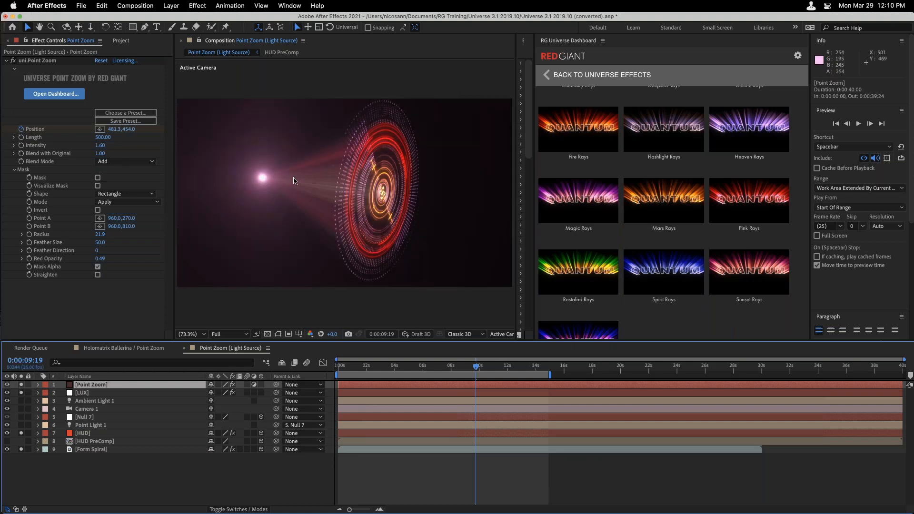
drag(360, 368, 486, 371)
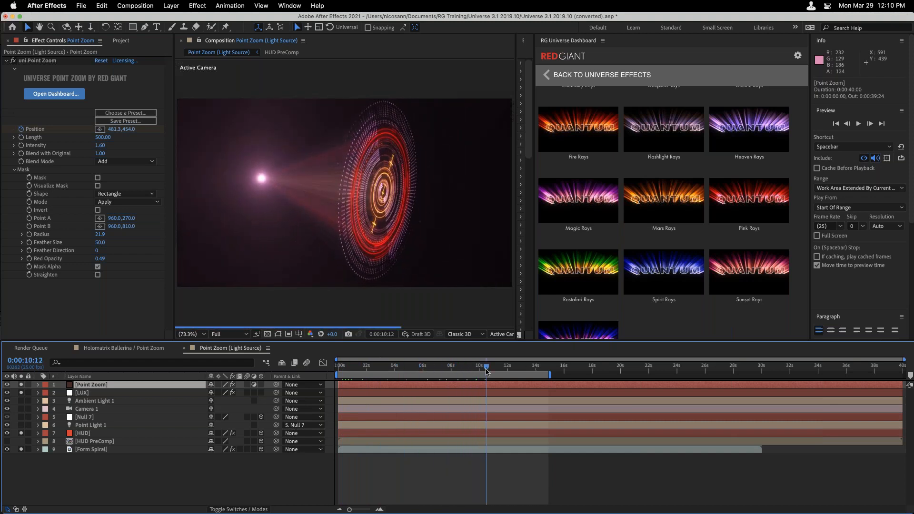
click(14, 61)
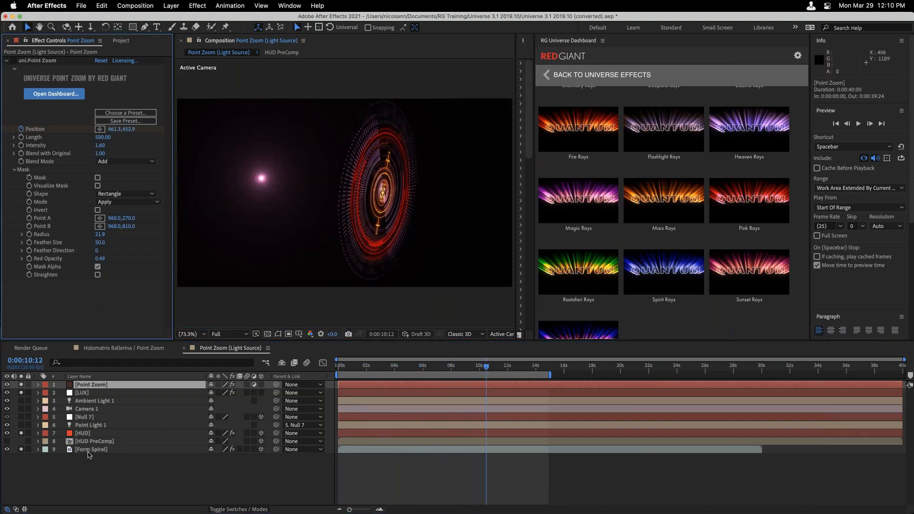
Compare the Form Spiral layer's Quantum effect with the Point Zoom layer's effect, enabling each alone in turn and leaving both off.
click(89, 450)
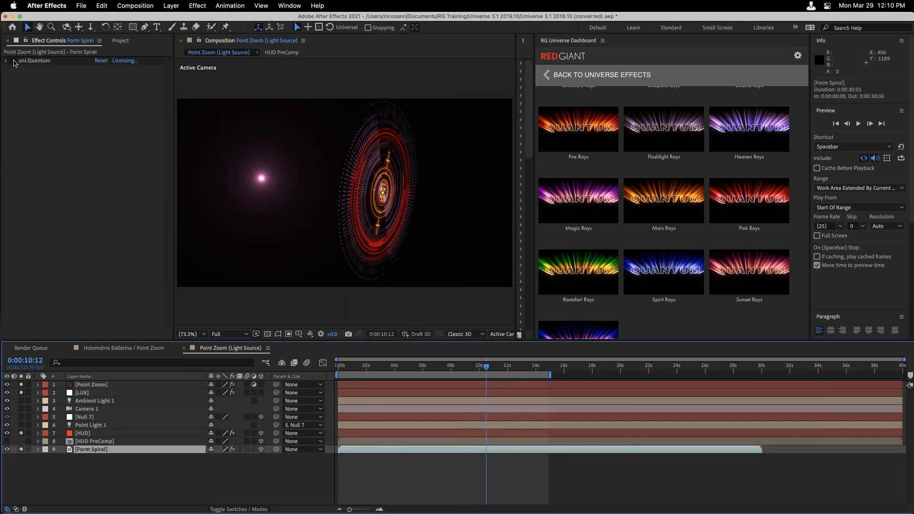
click(13, 61)
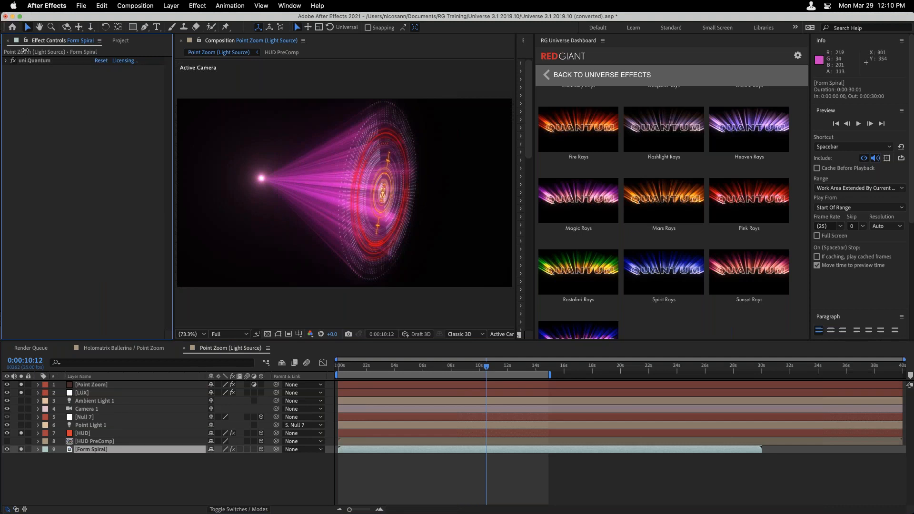
click(14, 61)
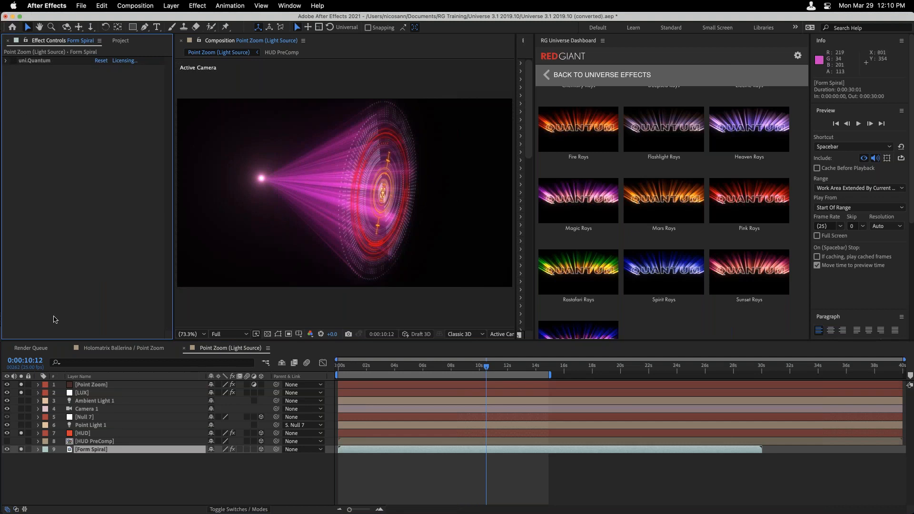
click(86, 385)
click(14, 62)
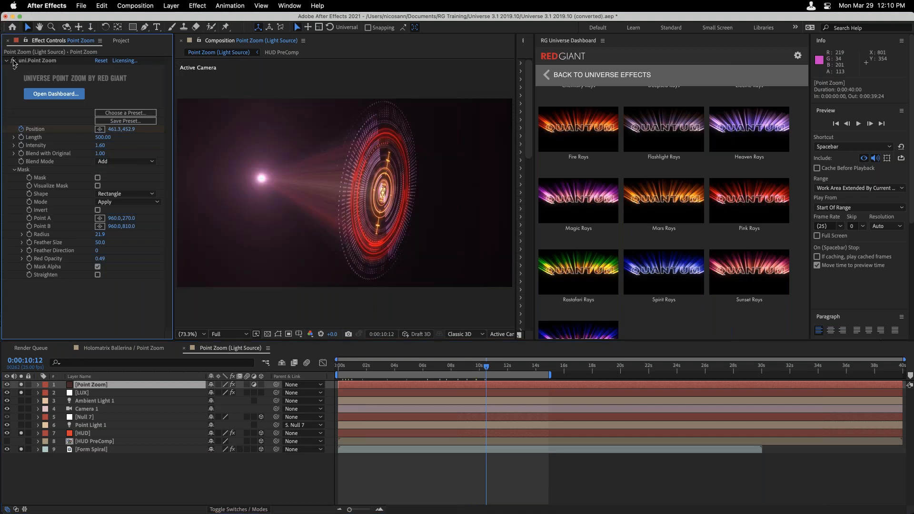
click(13, 61)
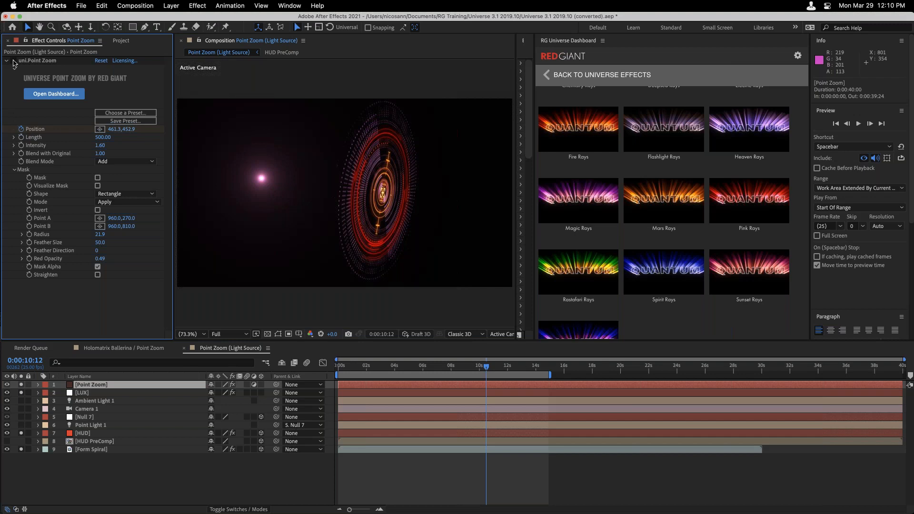
Switch to Final Cut Pro, skim the street and wooden pier clips, and select the woman_walking_in_an_empty_street clip.
key(super+Tab)
key(super+Tab)
key(super+Tab)
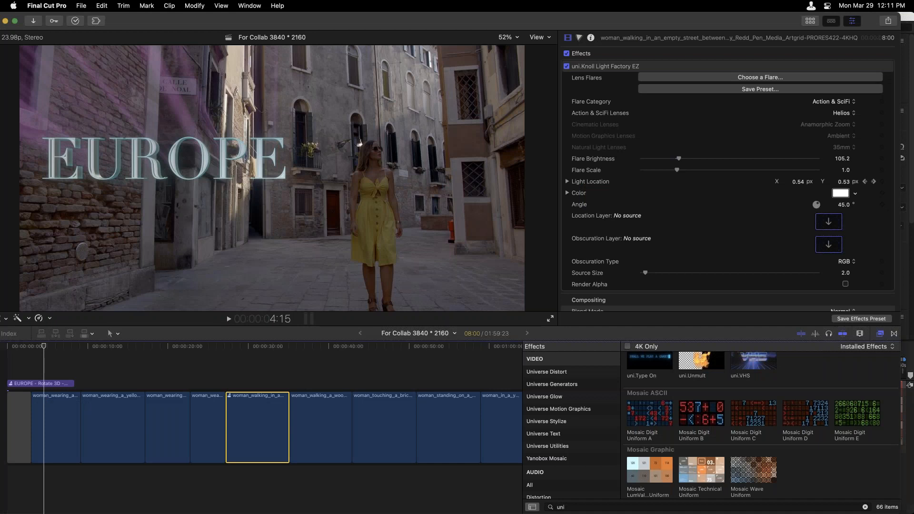
click(255, 346)
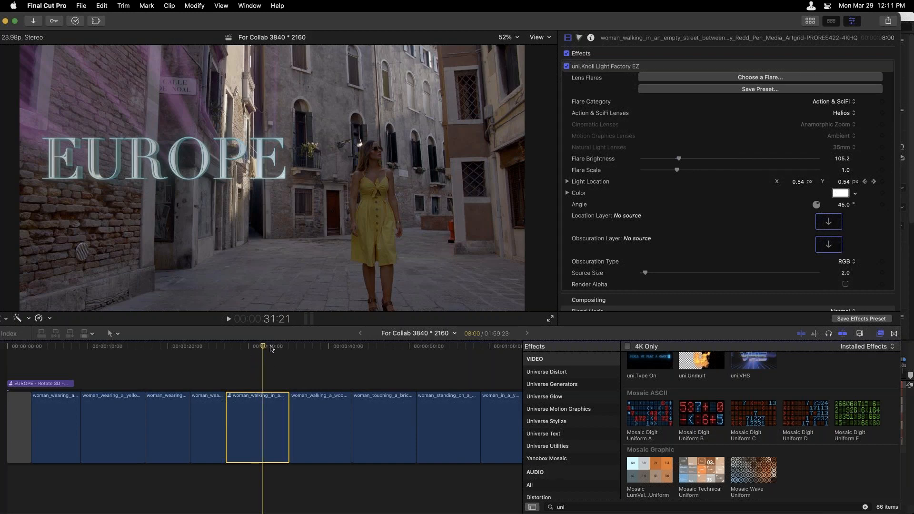
click(269, 410)
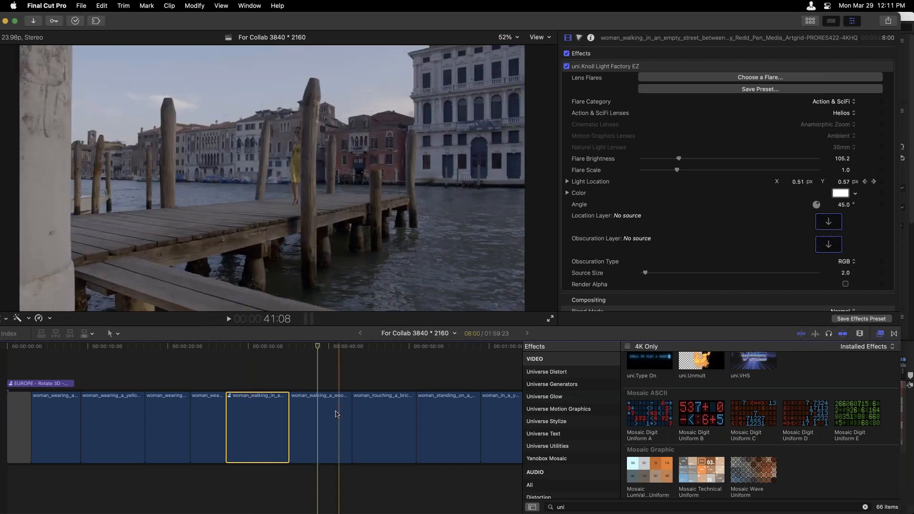
click(322, 413)
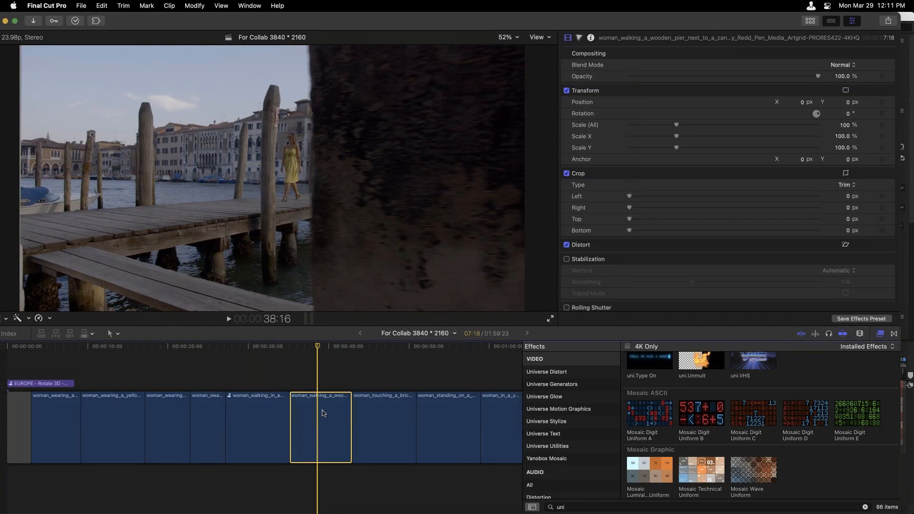
click(227, 400)
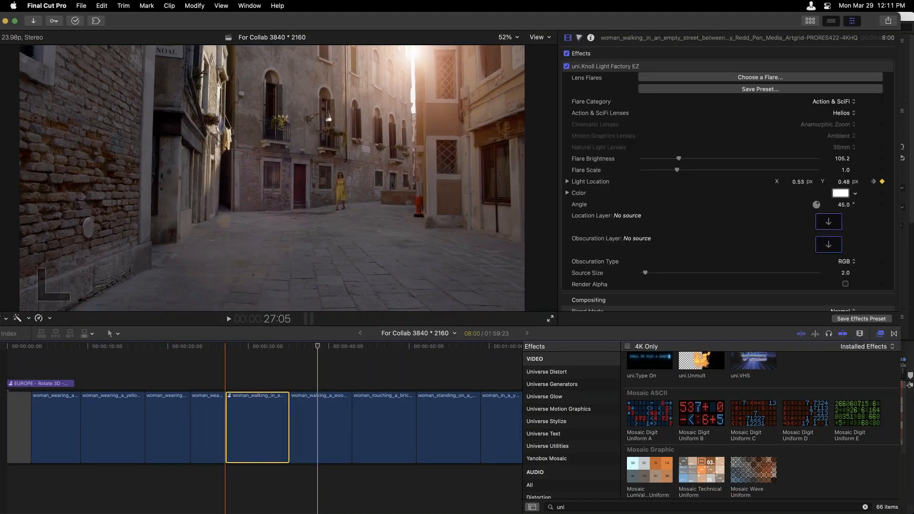
Open the street clip's audition, skim the Helios version, and pick copy 1 with the Desert Digital flare.
click(230, 397)
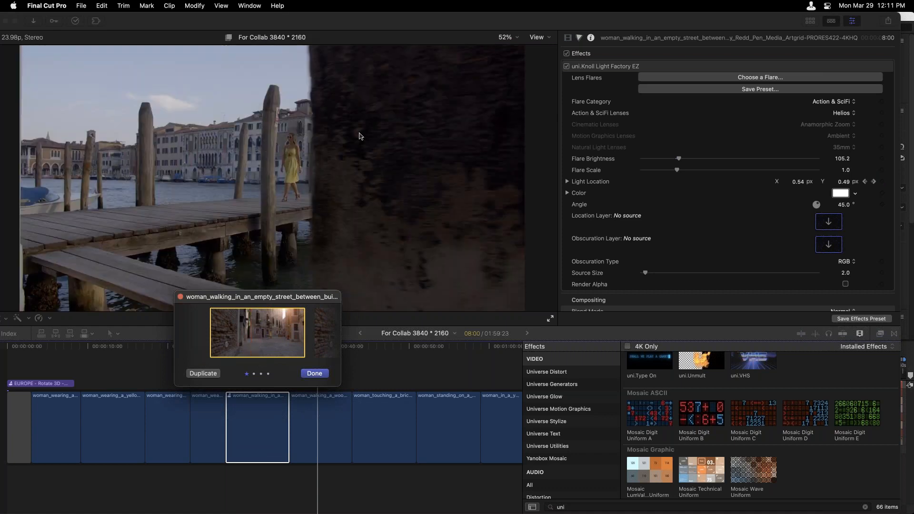
click(289, 266)
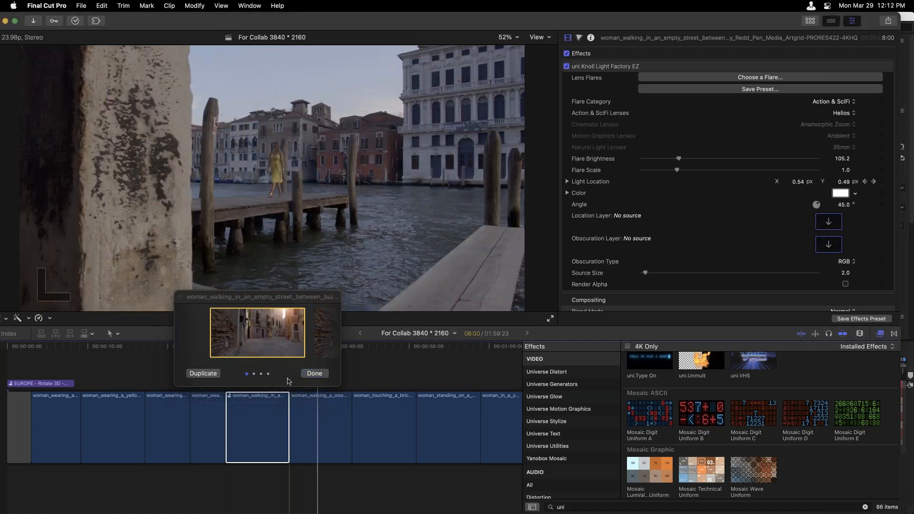
click(272, 329)
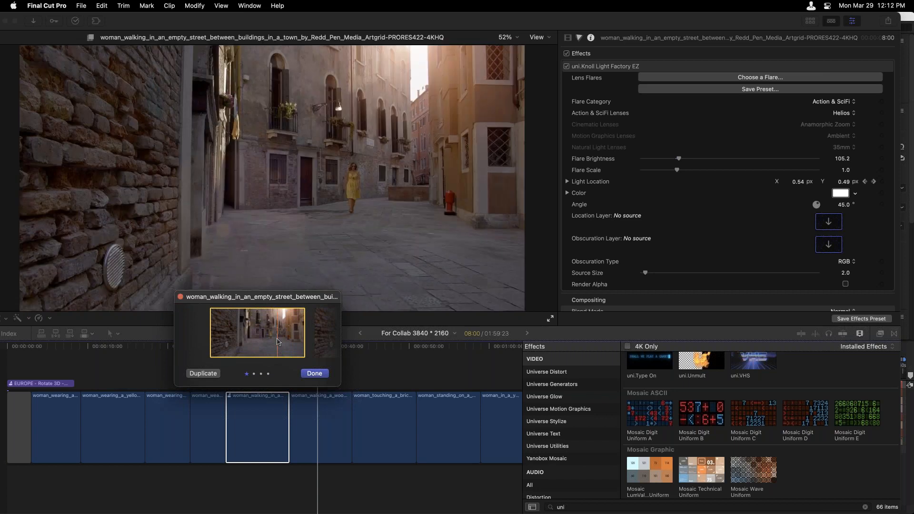
click(254, 374)
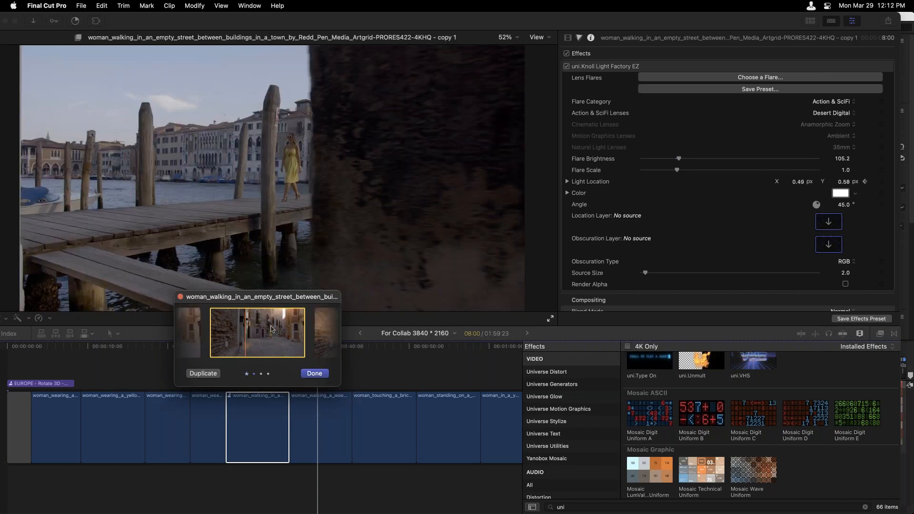
click(314, 373)
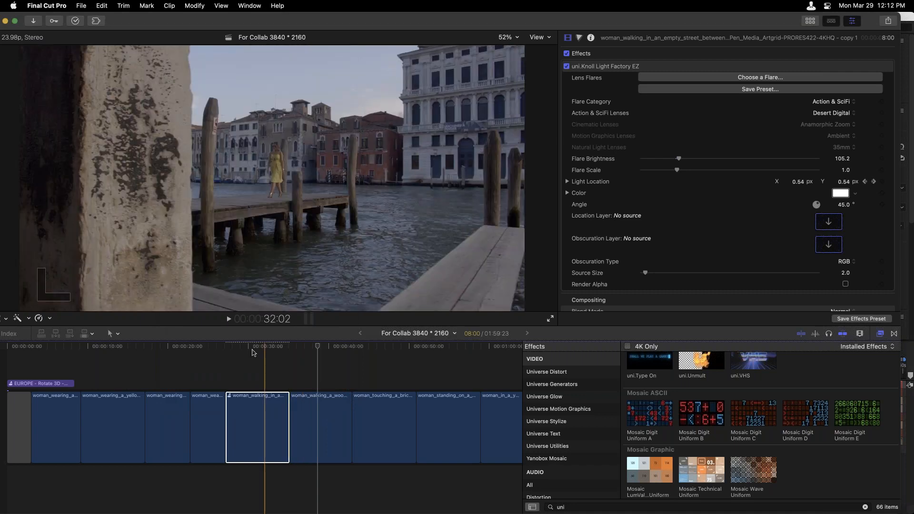
Place the playhead inside the street clip at about 30 seconds and compare its audition versions with Knoll Light Factory EZ and OverLight.
click(252, 353)
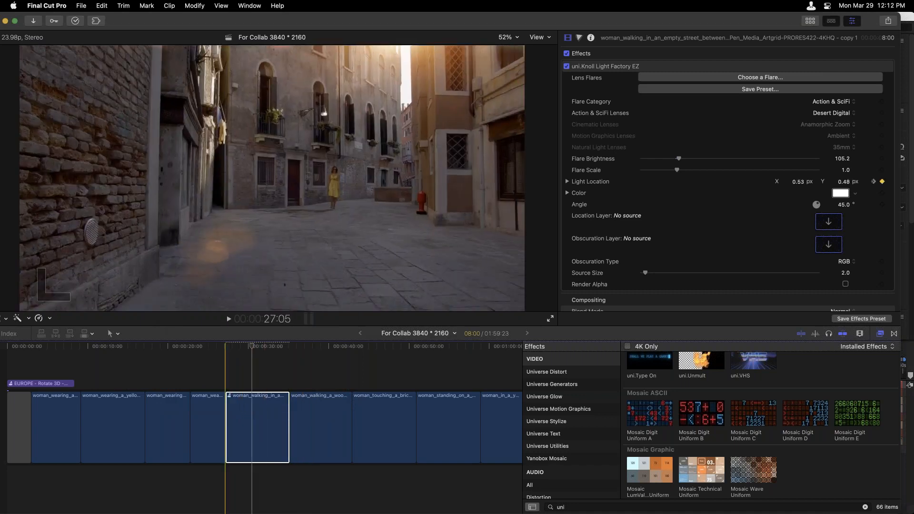
key(y)
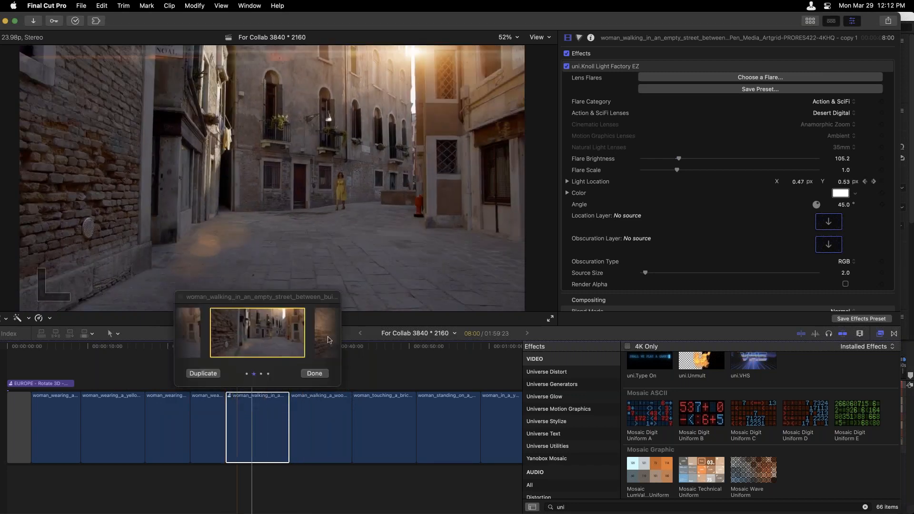
click(328, 338)
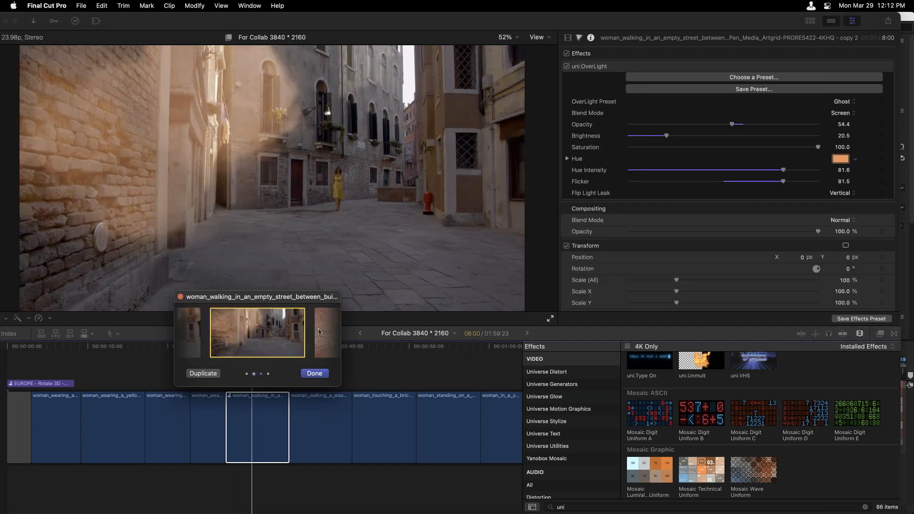
click(323, 333)
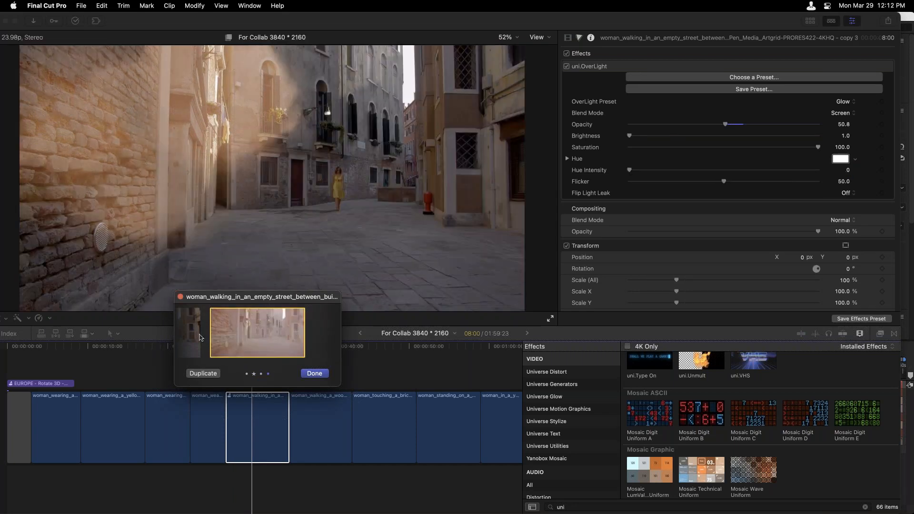
click(195, 337)
click(191, 336)
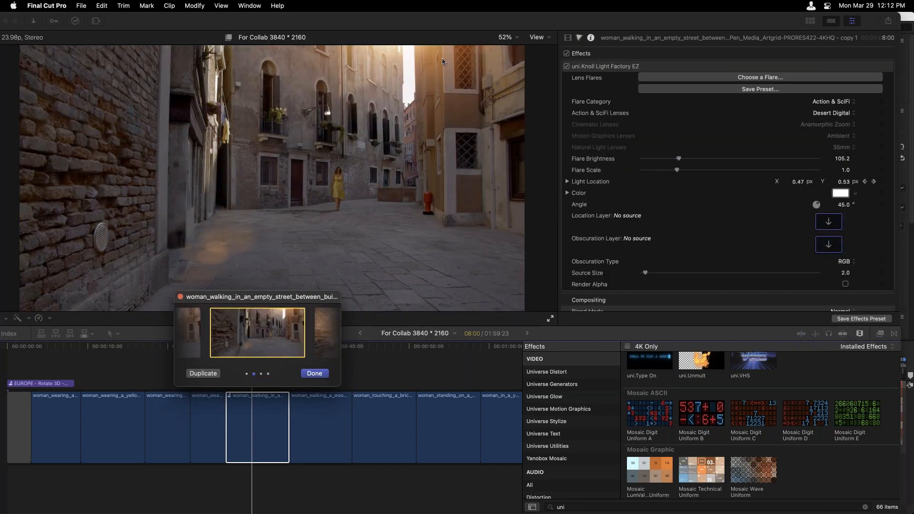
click(195, 324)
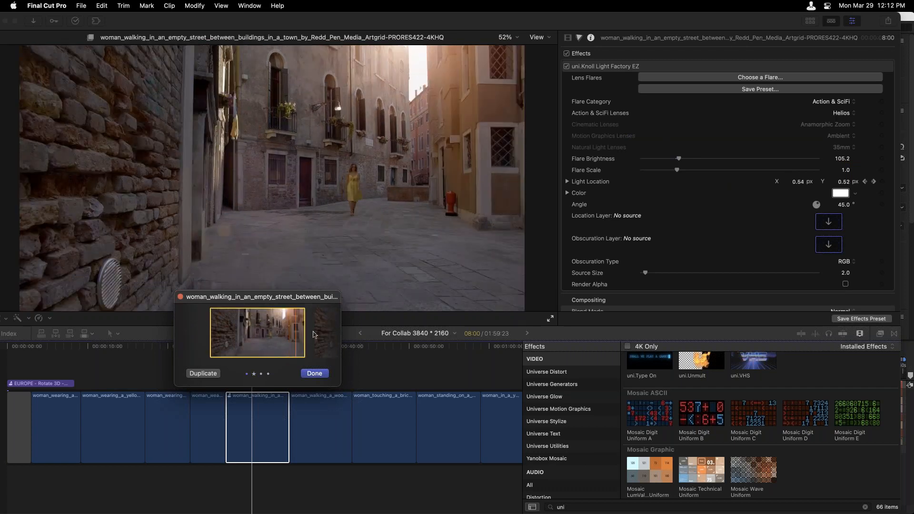
Go through the street clip's audition versions again and keep copy 3 with the OverLight Glow preset.
click(324, 336)
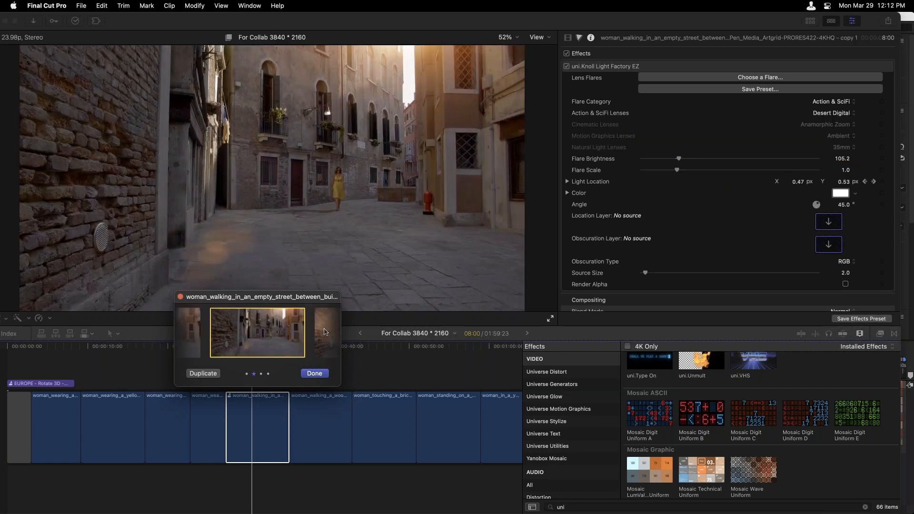
click(323, 331)
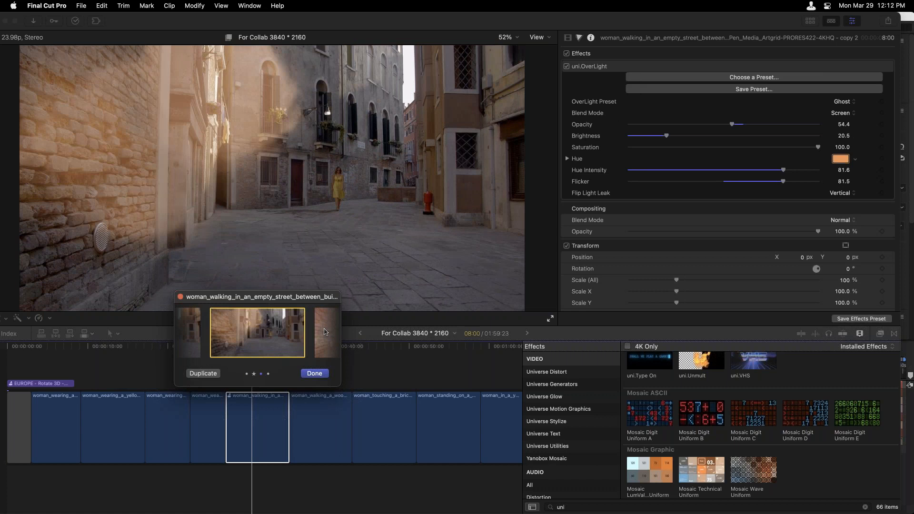
click(324, 331)
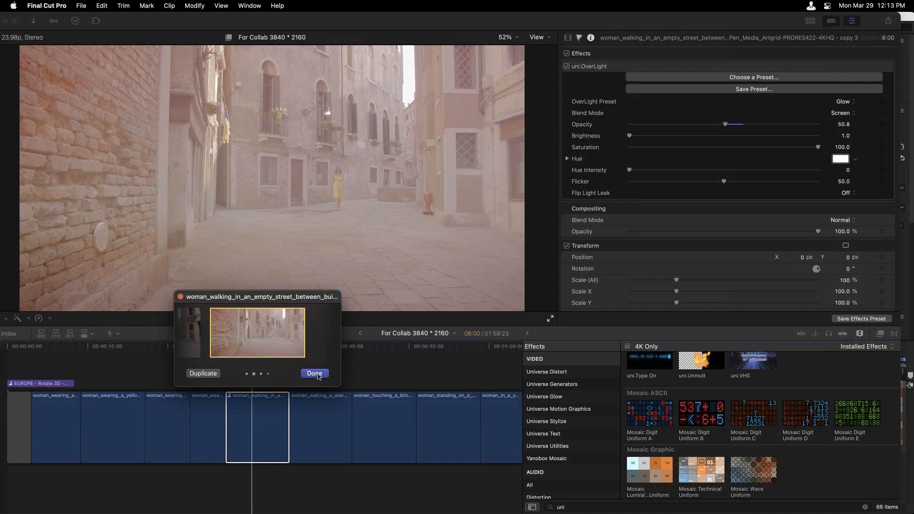
click(318, 374)
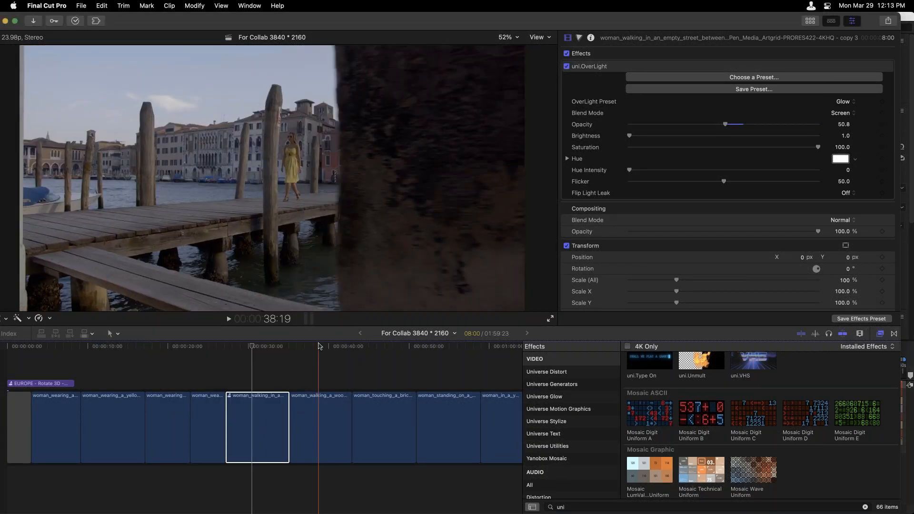
Select the EUROPE title above the timeline's first clips and park the playhead at about 3:21 to view its Quantum rays.
click(325, 421)
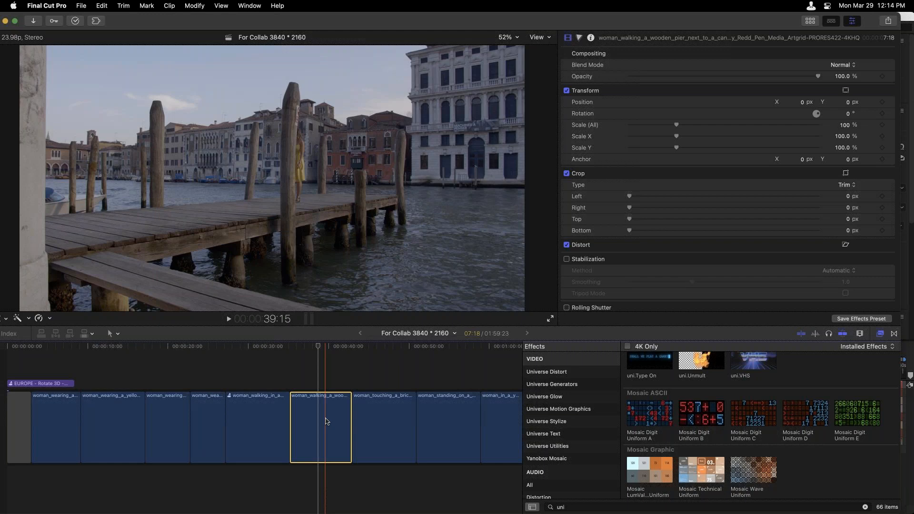
click(31, 384)
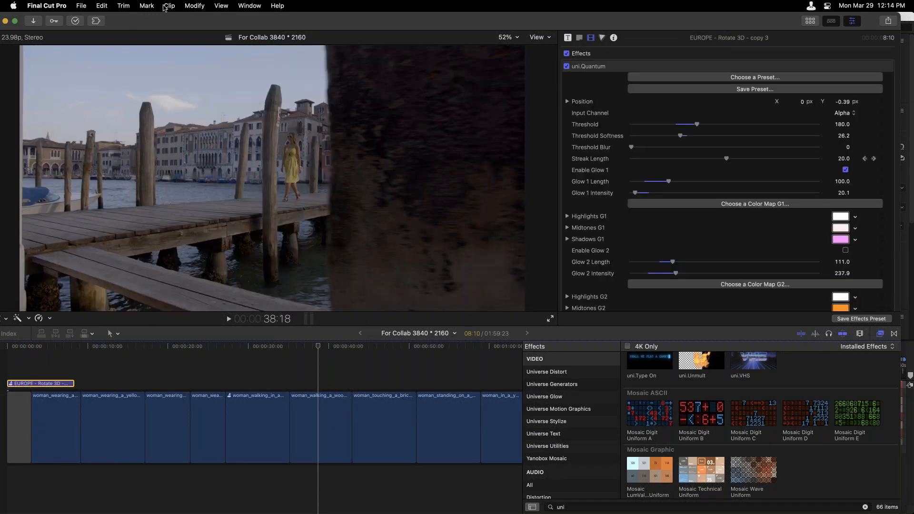
click(38, 353)
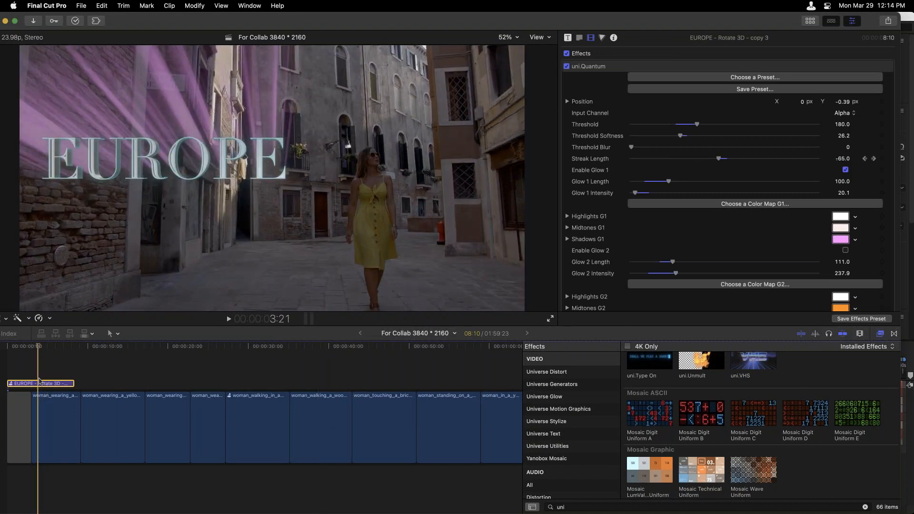
click(170, 6)
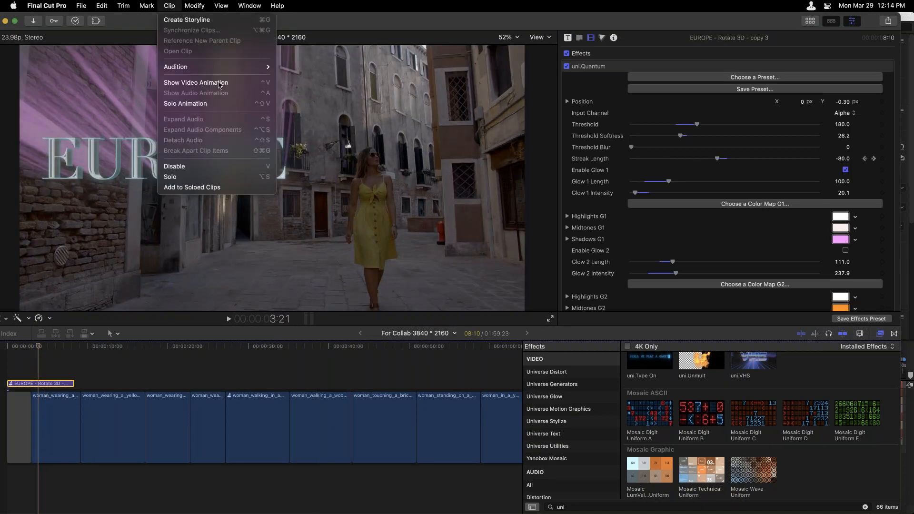
click(26, 363)
Scrub through the opening of the EUROPE title and return the playhead to the start of the timeline.
click(15, 350)
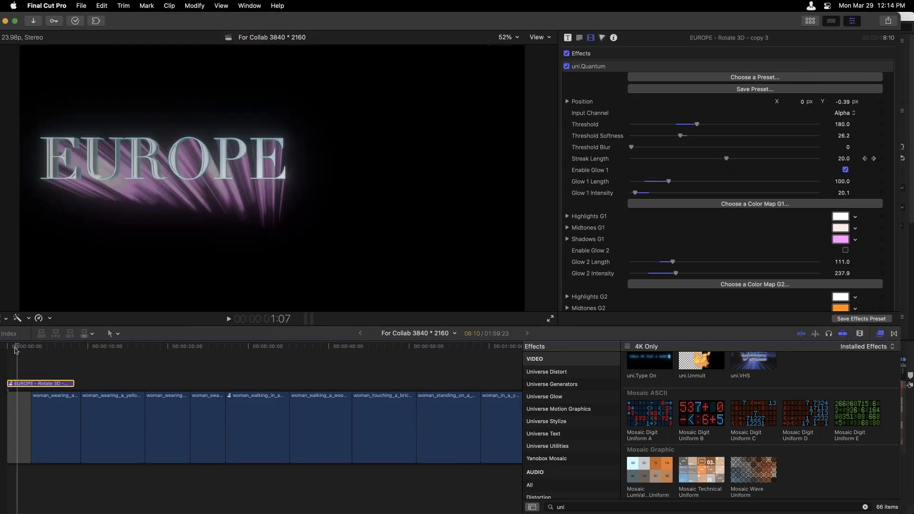
click(8, 350)
click(12, 348)
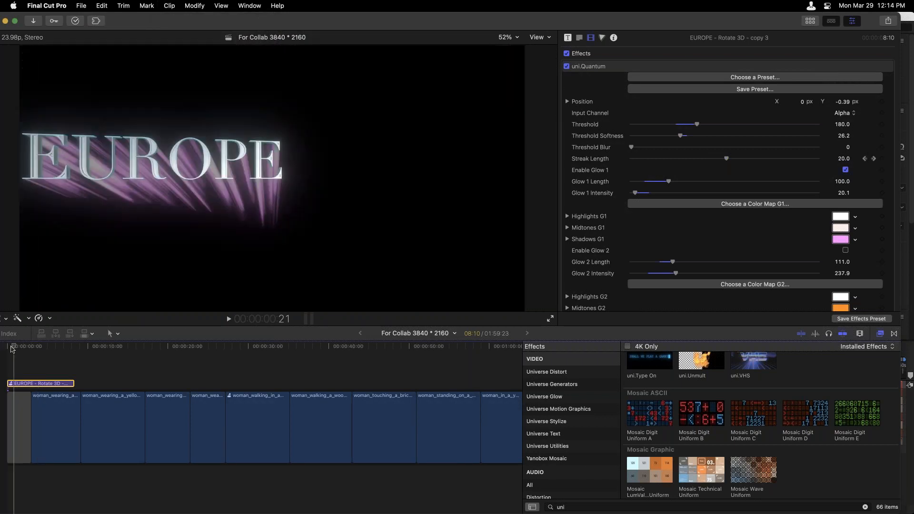
key(Home)
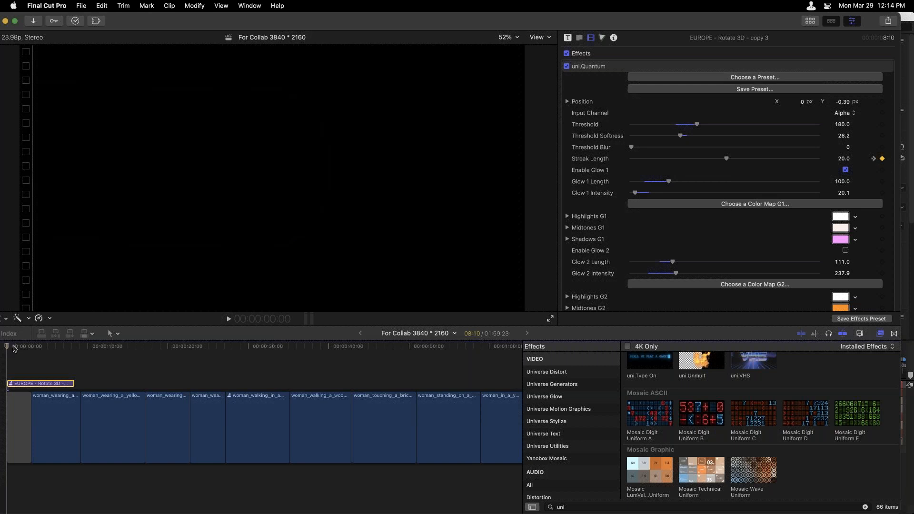
Open the EUROPE title's audition near the timeline start, compare its versions and pick copy 1.
click(13, 349)
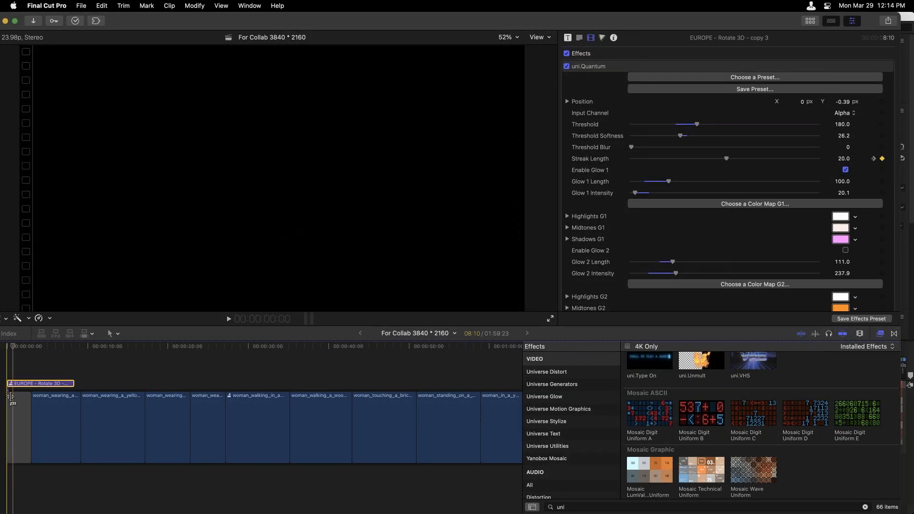
key(y)
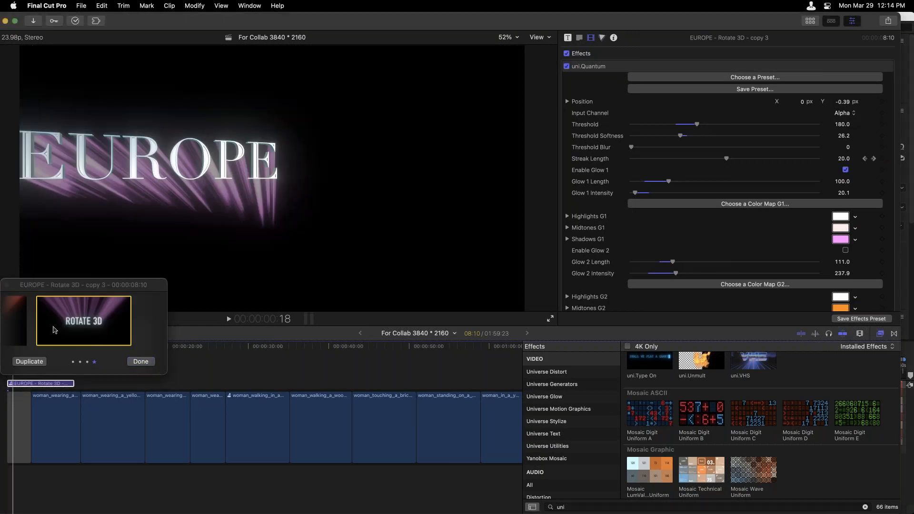
click(21, 325)
click(21, 325)
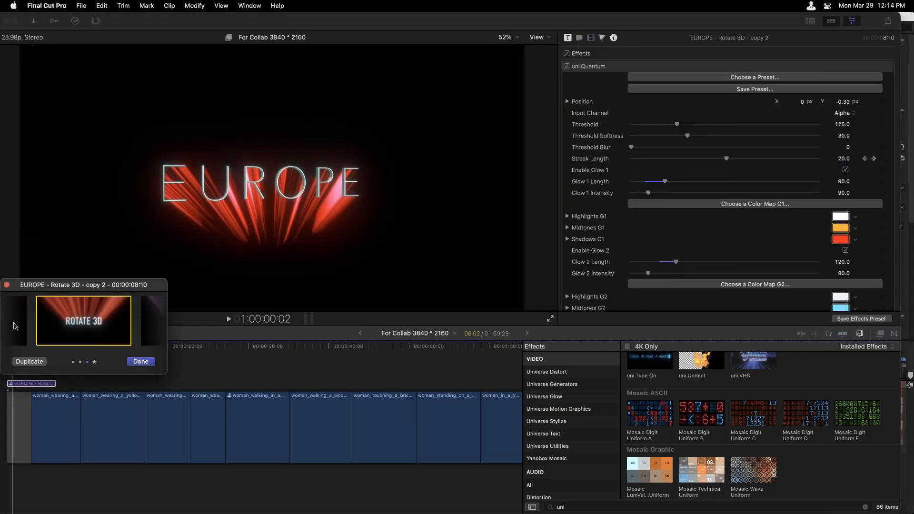
click(15, 326)
click(141, 361)
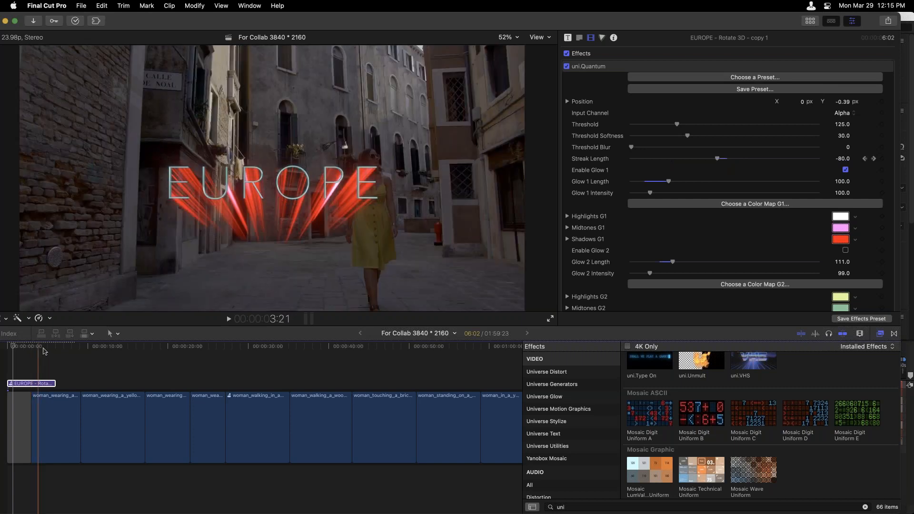
From the timeline start, switch the EUROPE title to its original Rotate 3D audition version and park the playhead at 3:00.
key(Home)
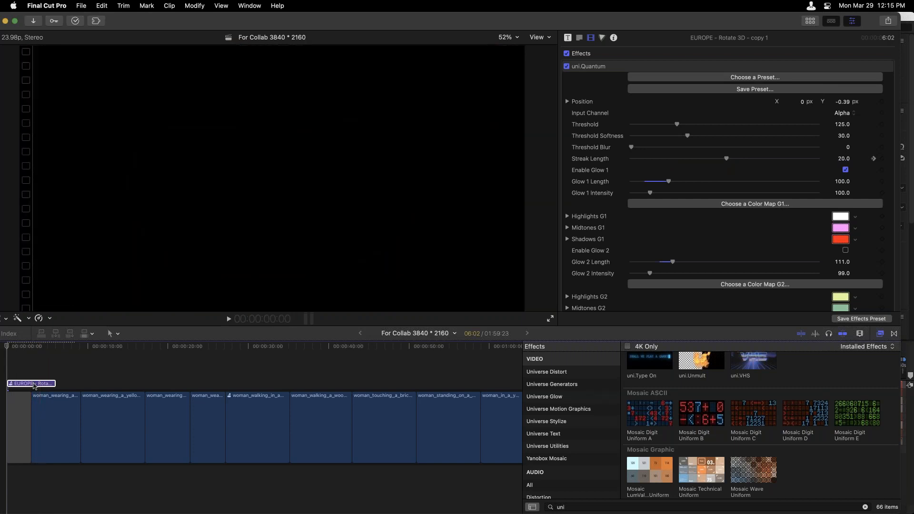
key(ctrl+Right)
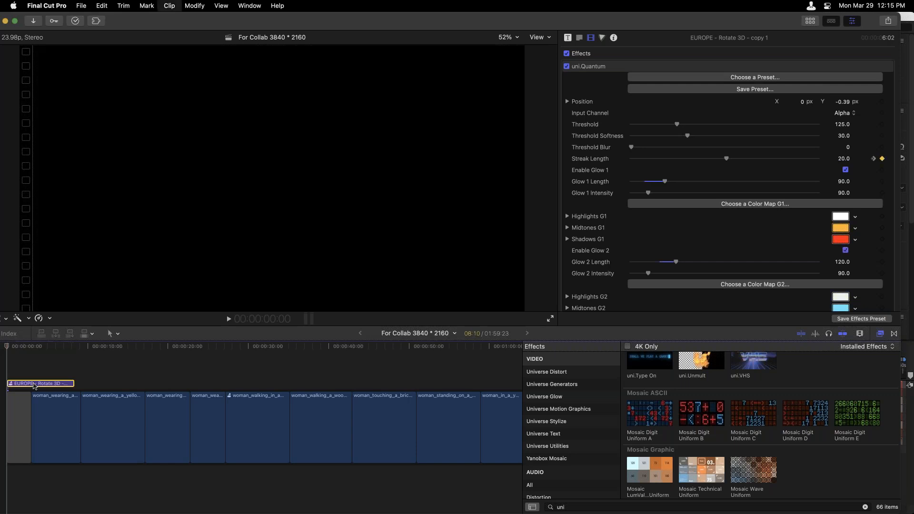
key(ctrl+Right)
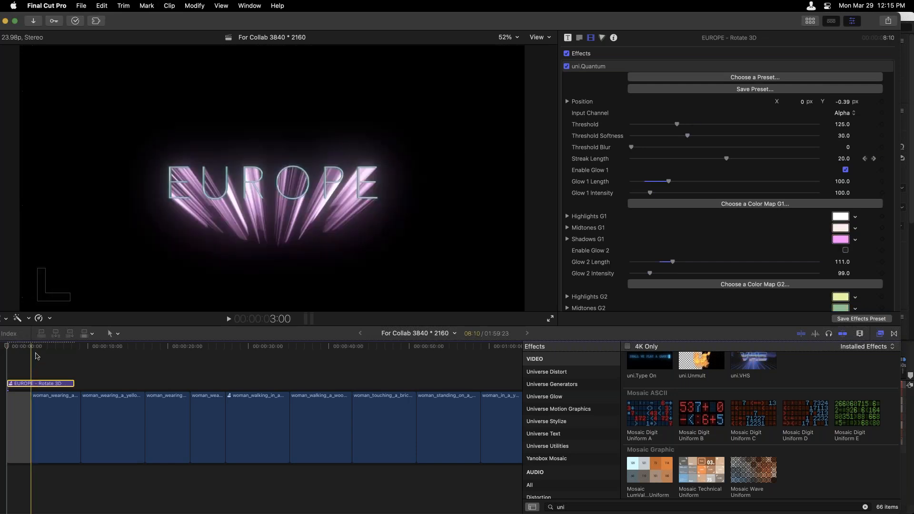
click(30, 353)
Cycle the EUROPE title's audition versions at 3:00, end on the original Rotate 3D version and open its Glow 1 color map chooser.
key(ctrl+Right)
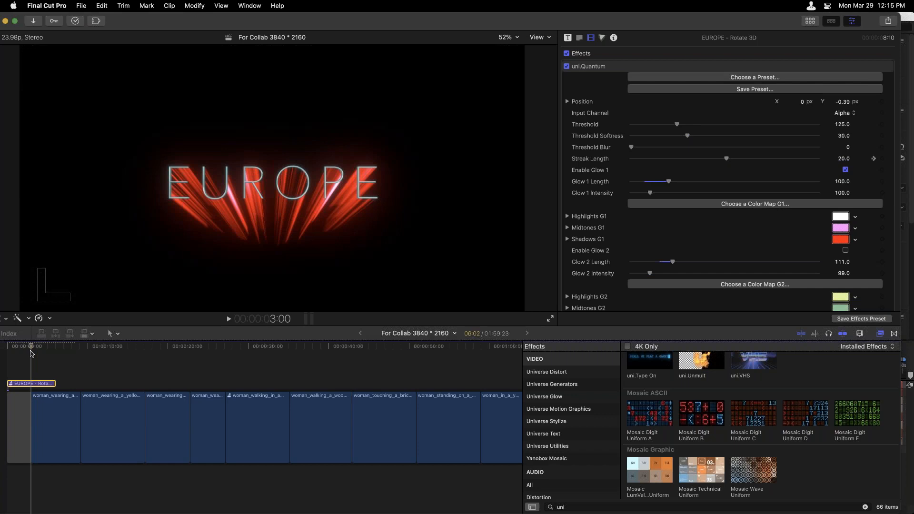
key(ctrl+Right)
key(ctrl+Right)
key(ctrl+Right)
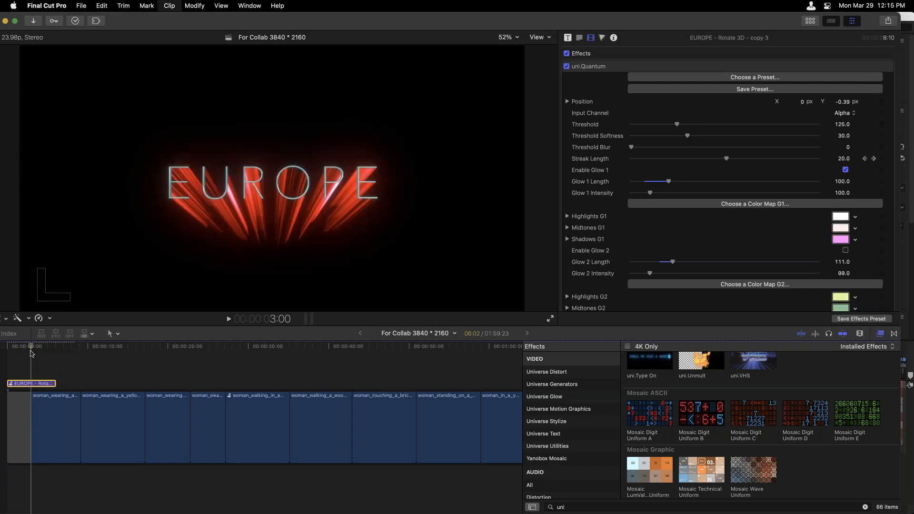
key(ctrl+Right)
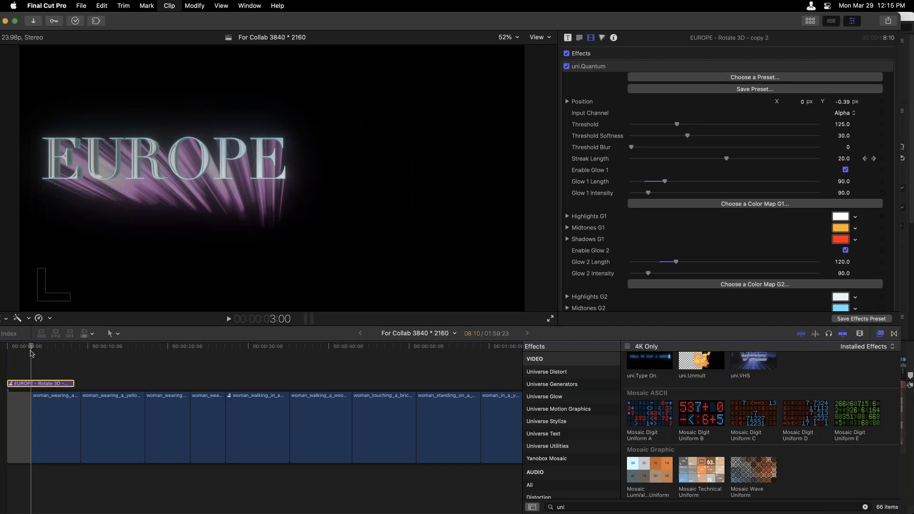
key(ctrl+Left)
key(ctrl+Right)
key(ctrl+Right)
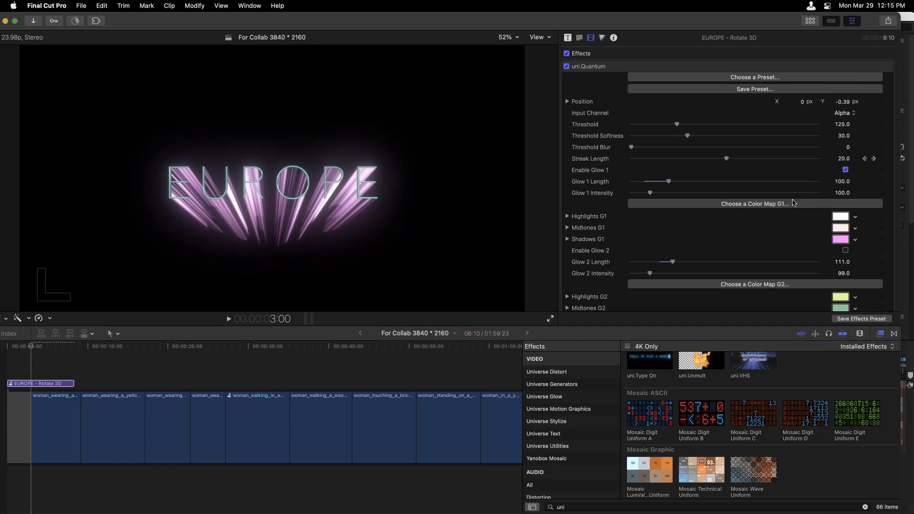
click(794, 203)
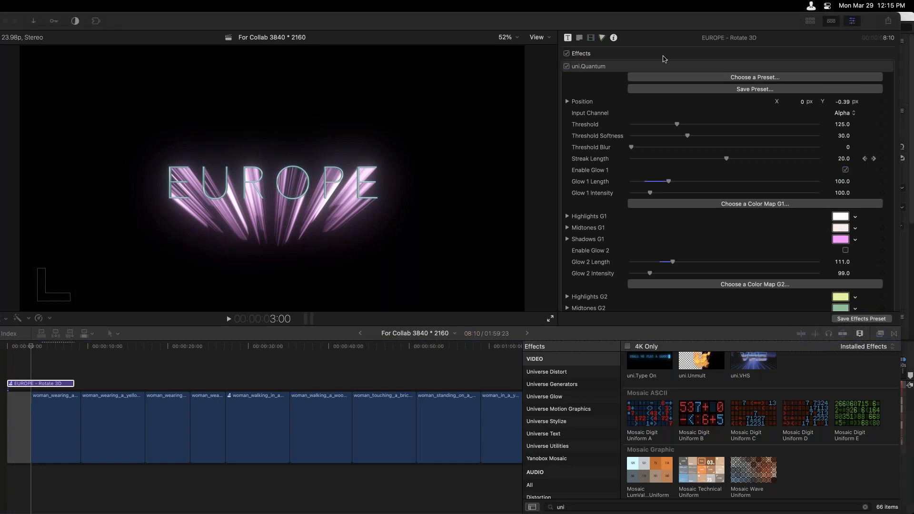
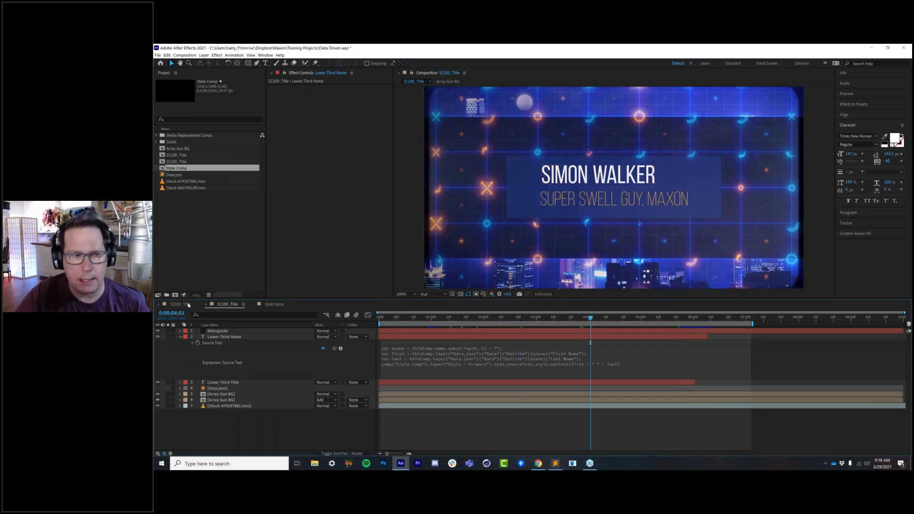
Switch to After Effects, open the Array Gun BG composition and scrub through its animation to 0;00;05;00.
double_click(182, 149)
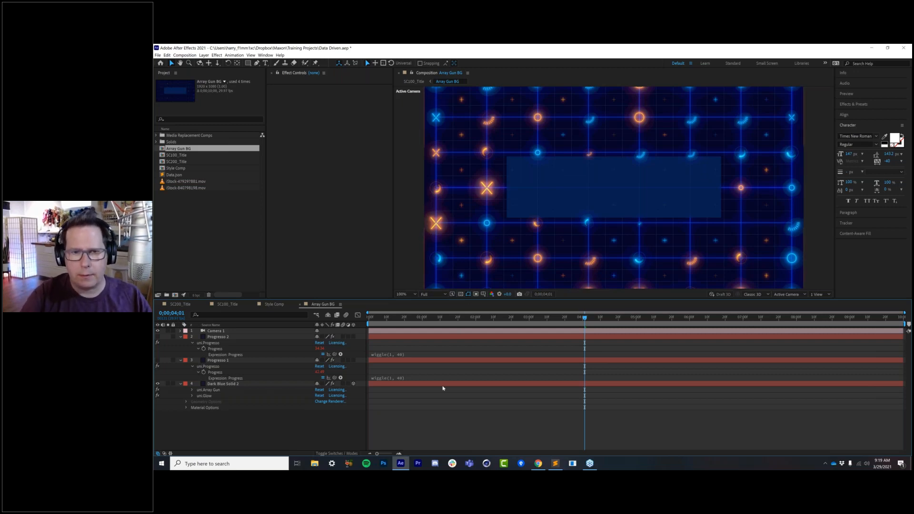
click(563, 322)
drag(568, 325, 621, 327)
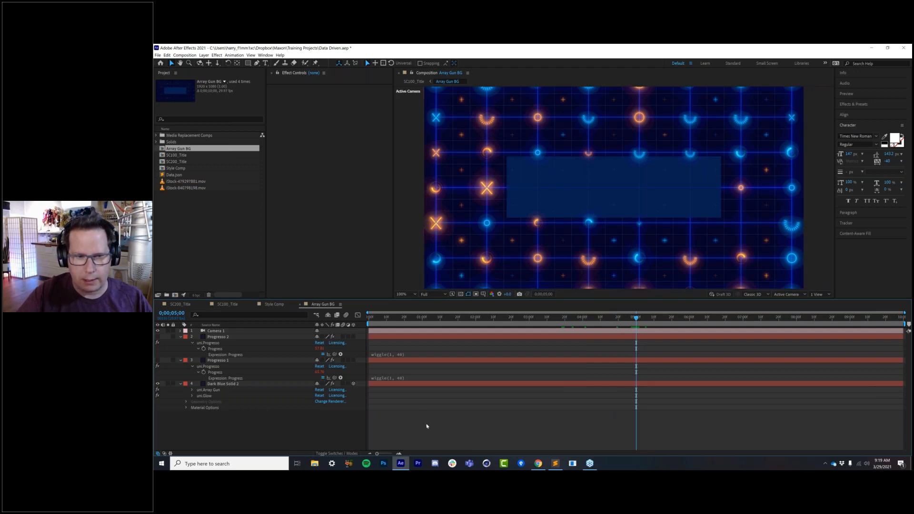
Create a new composition named Array BG 2 with the HDTV 1080 29.97 preset.
key(ctrl+y)
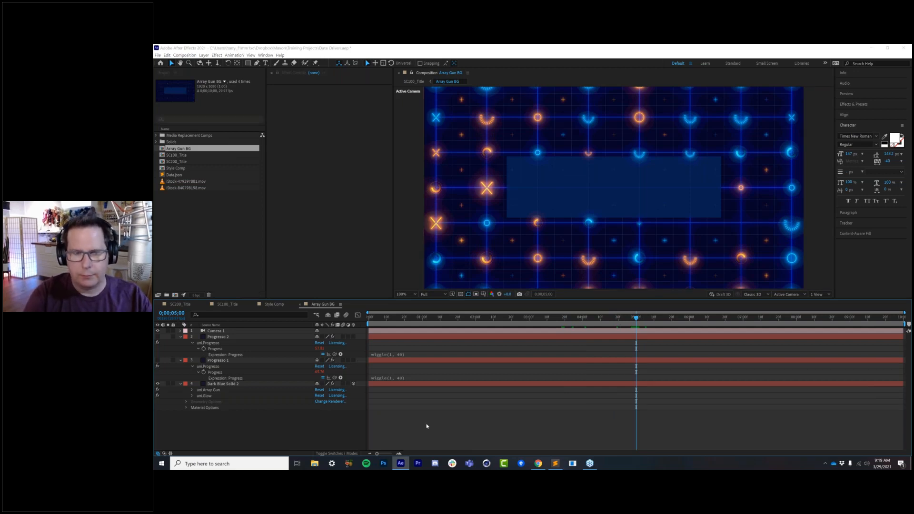
text(Array BG 2)
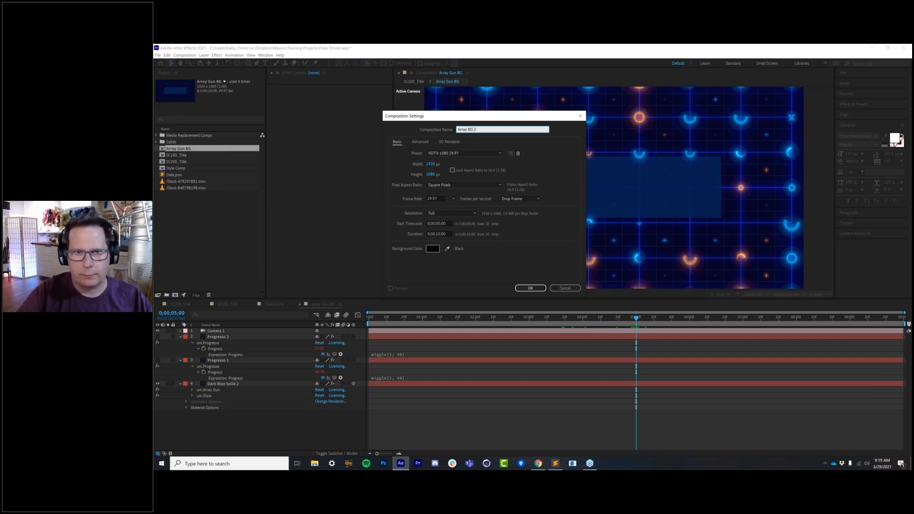
key(Return)
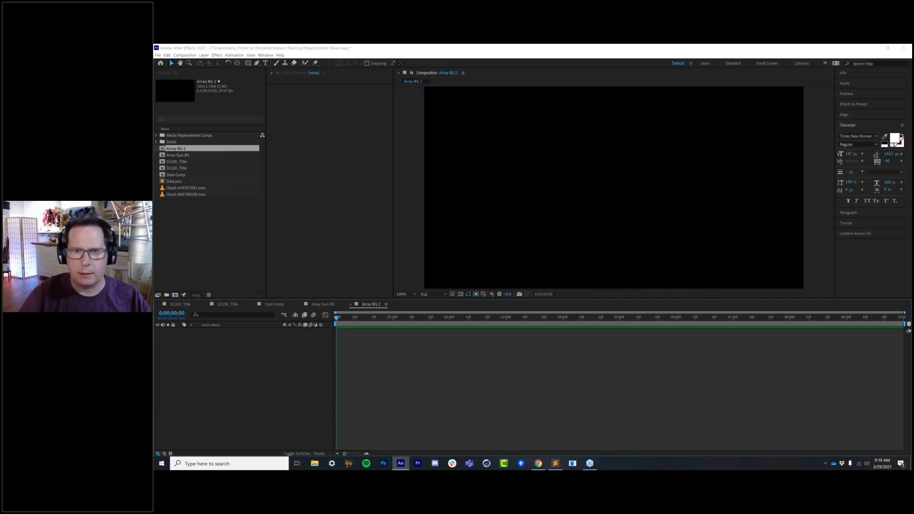
Add a comp-sized 1920 x 1080 solid named Array Gun to the Array BG 2 composition.
key(ctrl+y)
click(550, 238)
text(A)
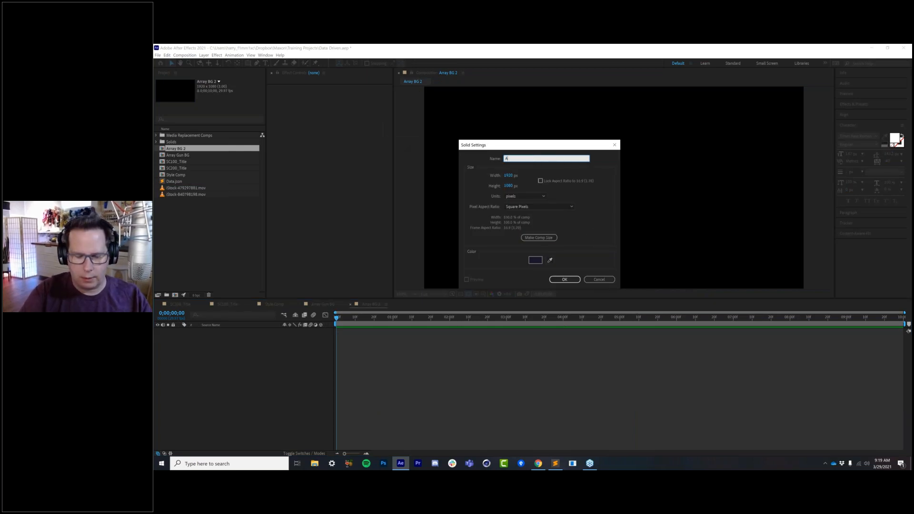
text(rray Gun)
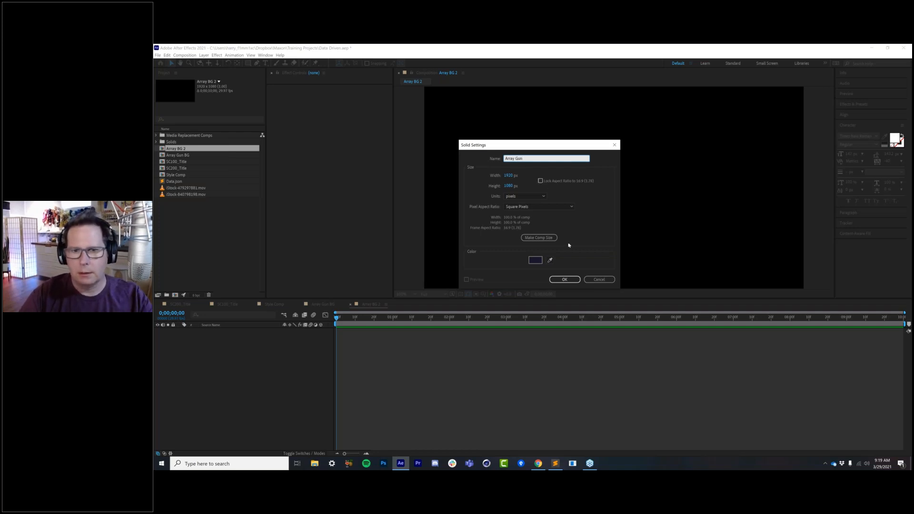
click(565, 279)
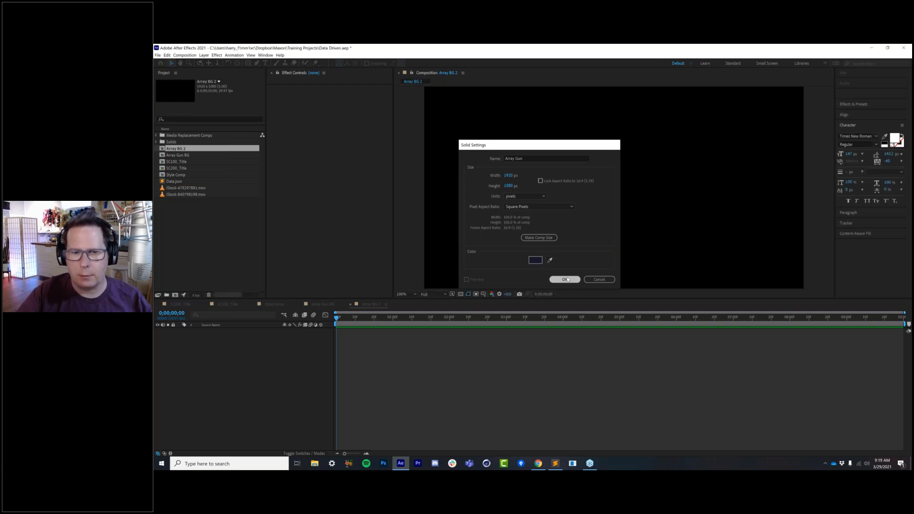
Set the current time to 0;00;04;00 and apply the RG Universe Motion Graphics effect uni.Array Gun to the Array Gun solid.
drag(544, 325, 563, 331)
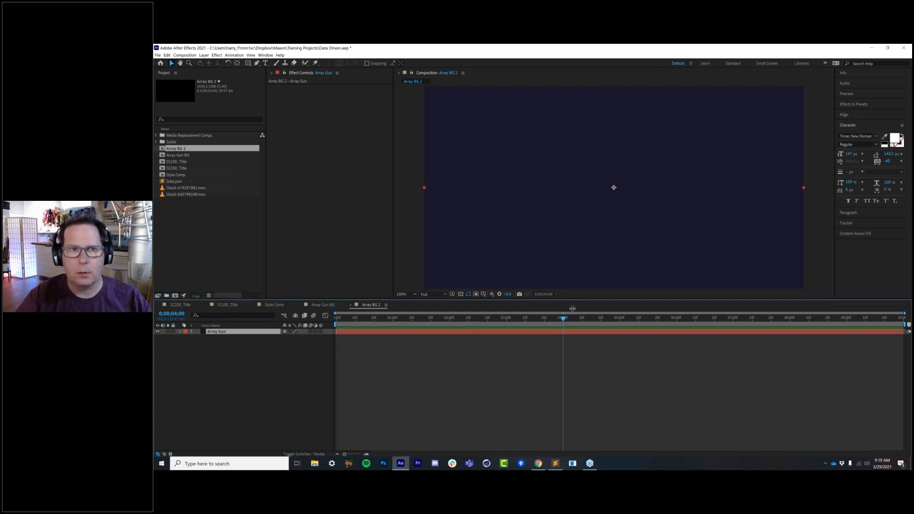
drag(571, 301, 571, 308)
key(h)
drag(540, 163, 517, 162)
key(v)
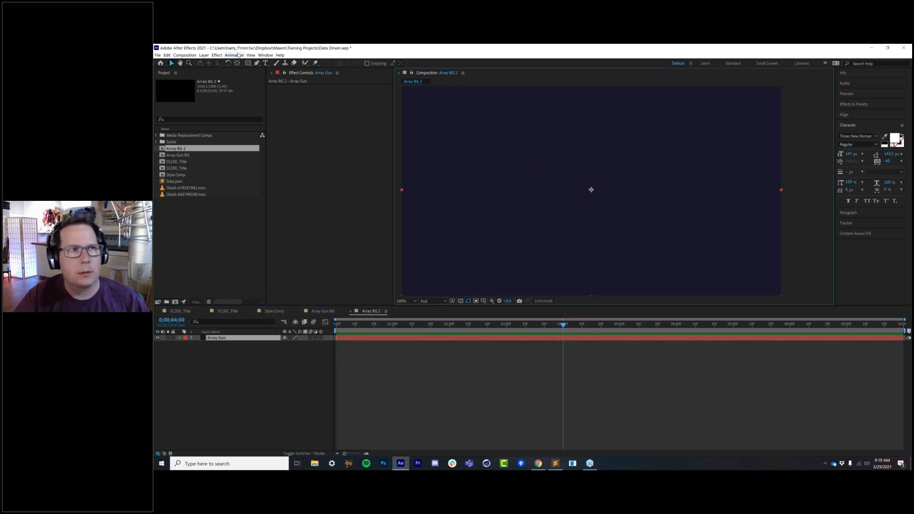
click(217, 55)
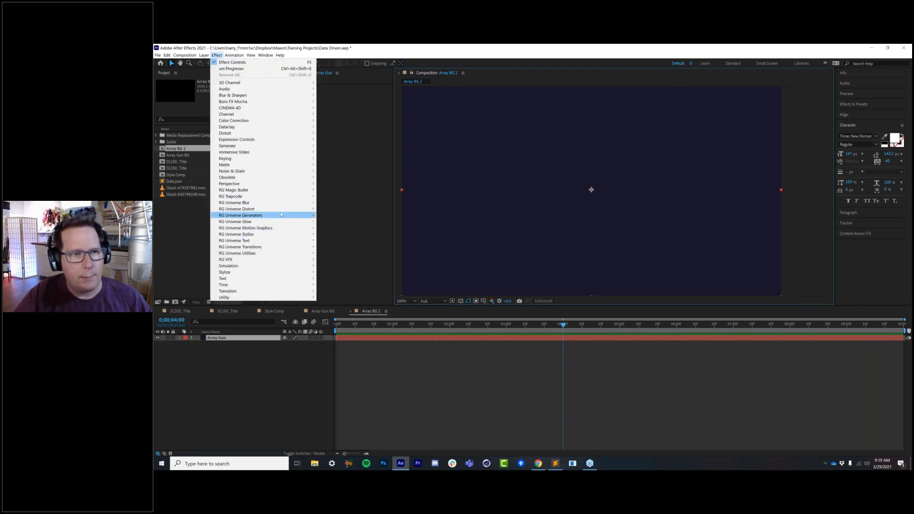
mouse_move(287, 230)
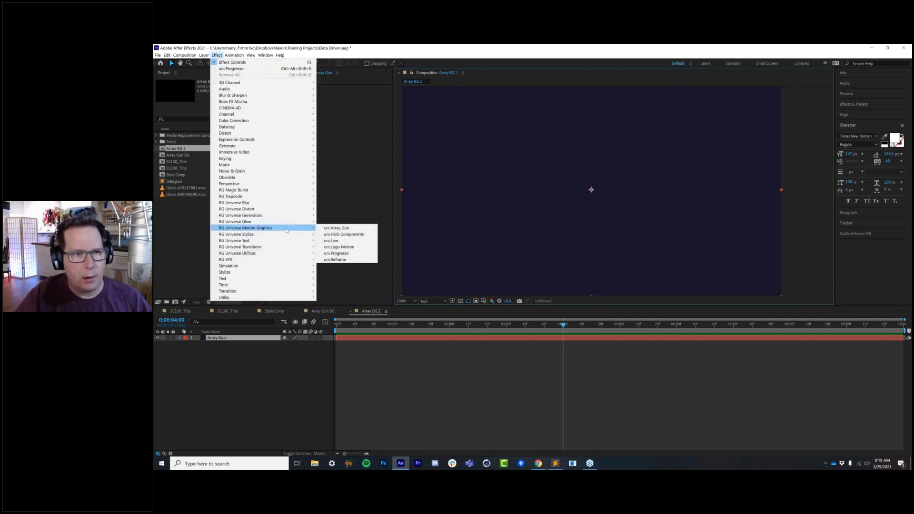
click(352, 229)
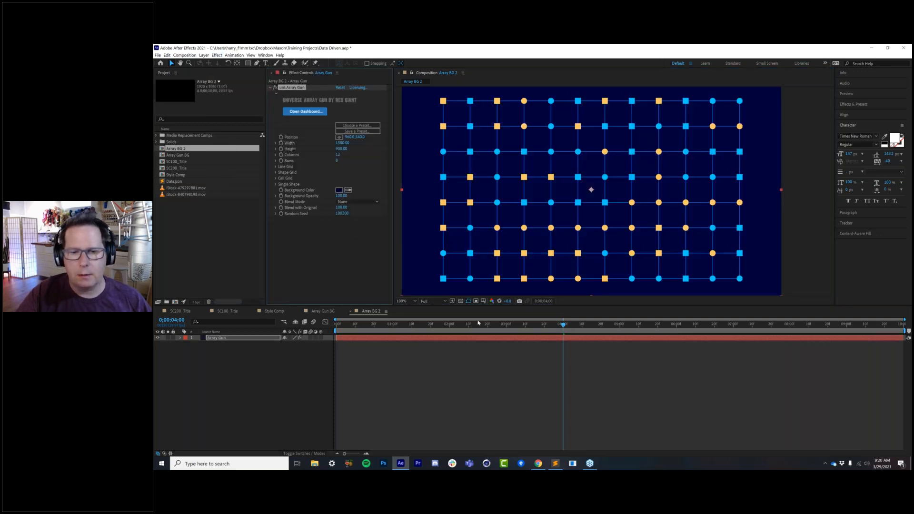
Scrub the default Array Gun grid to 0;00;05;00 and compare it with the finished Array Gun BG composition.
click(546, 324)
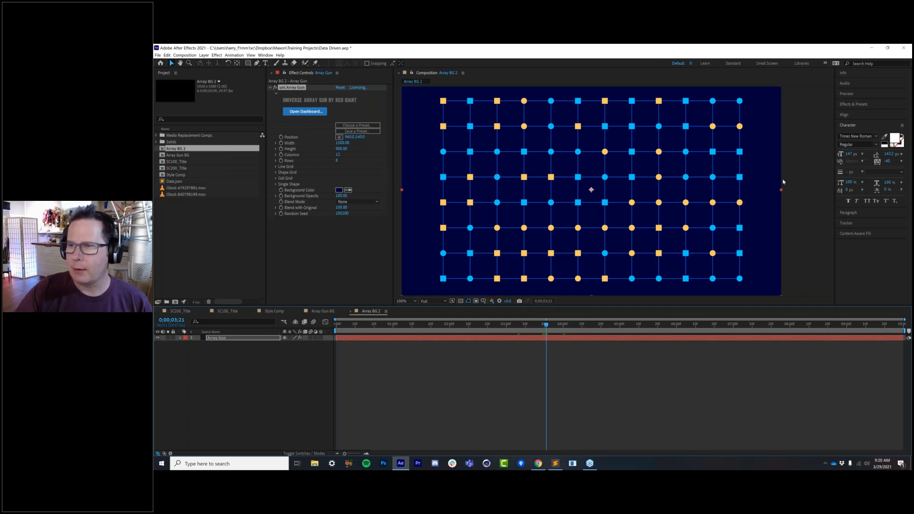
drag(490, 328, 621, 340)
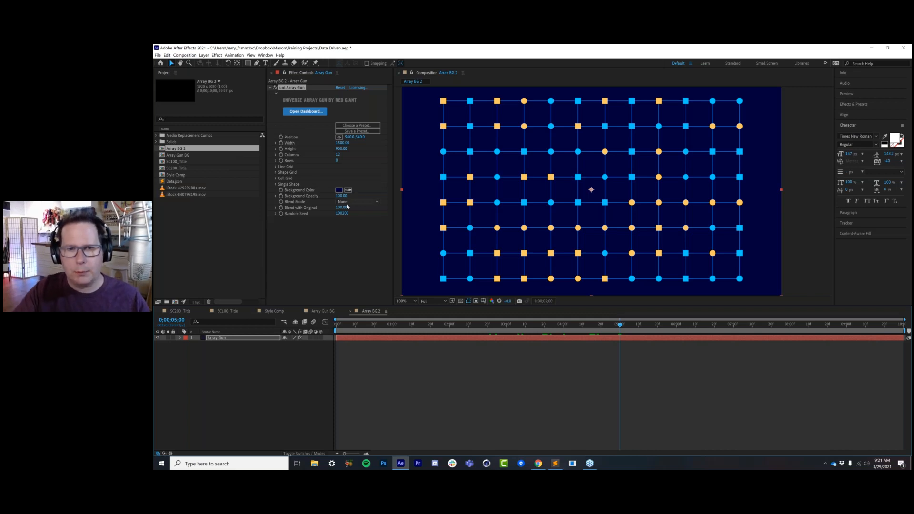
click(323, 312)
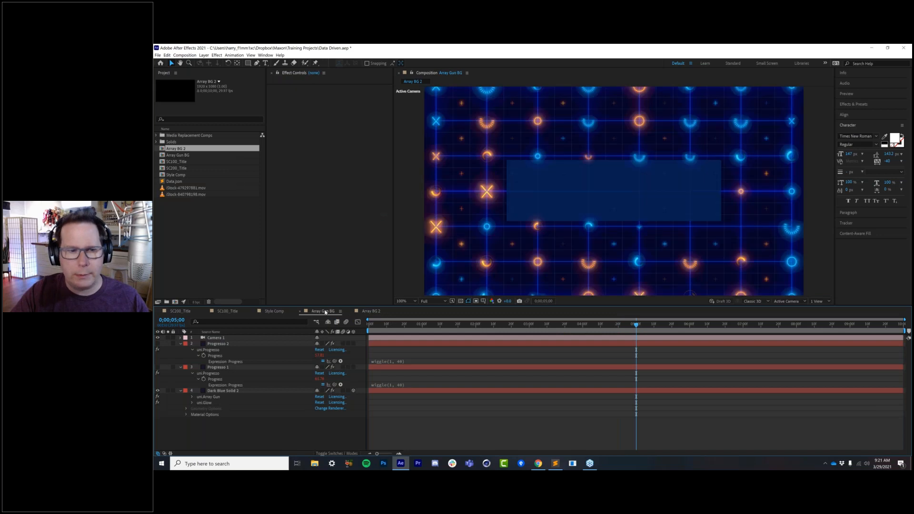
click(372, 312)
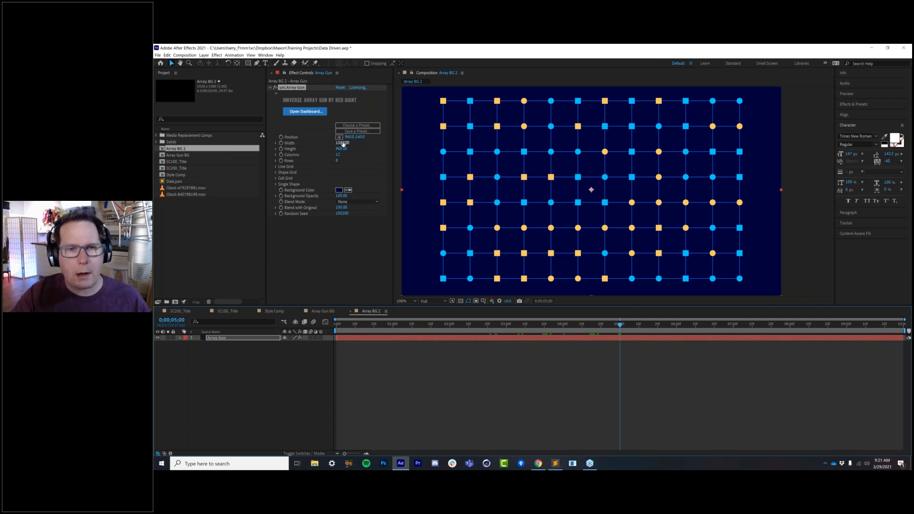
Turn off Draw Grid in the Array Gun effect's Line Grid settings.
click(276, 166)
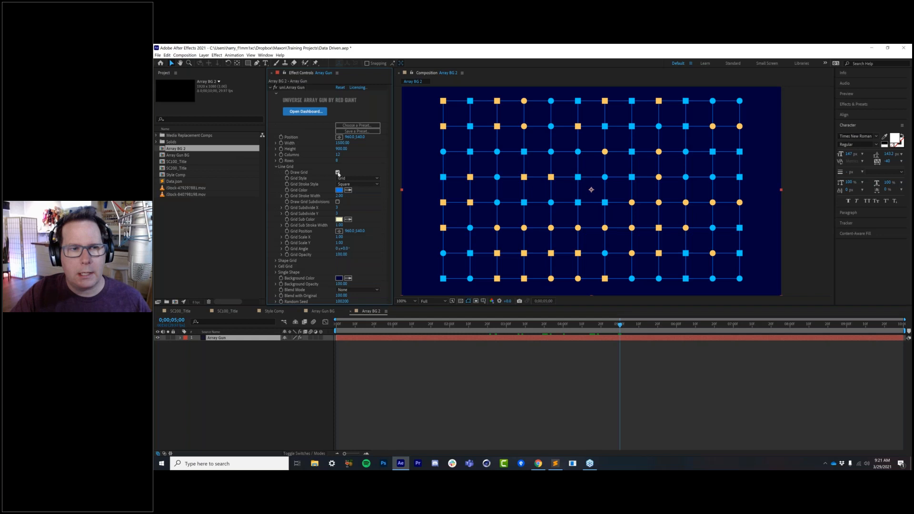
click(337, 172)
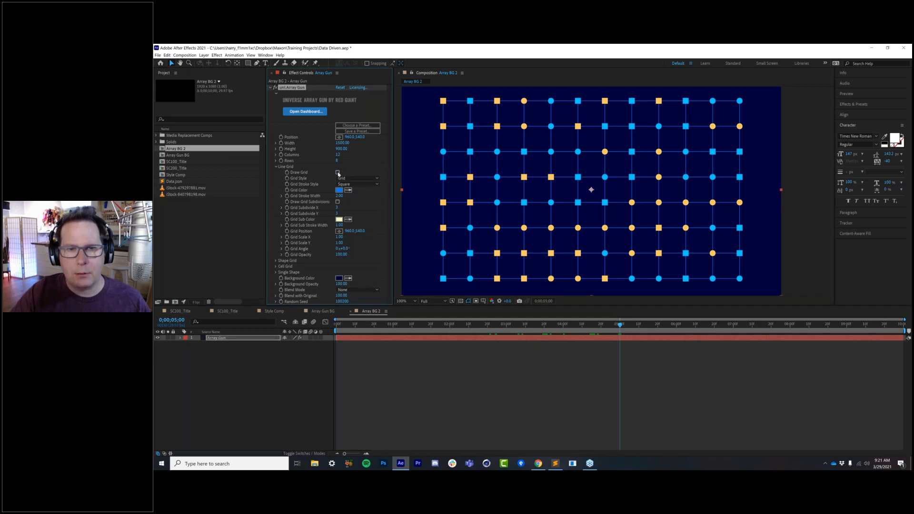
click(276, 170)
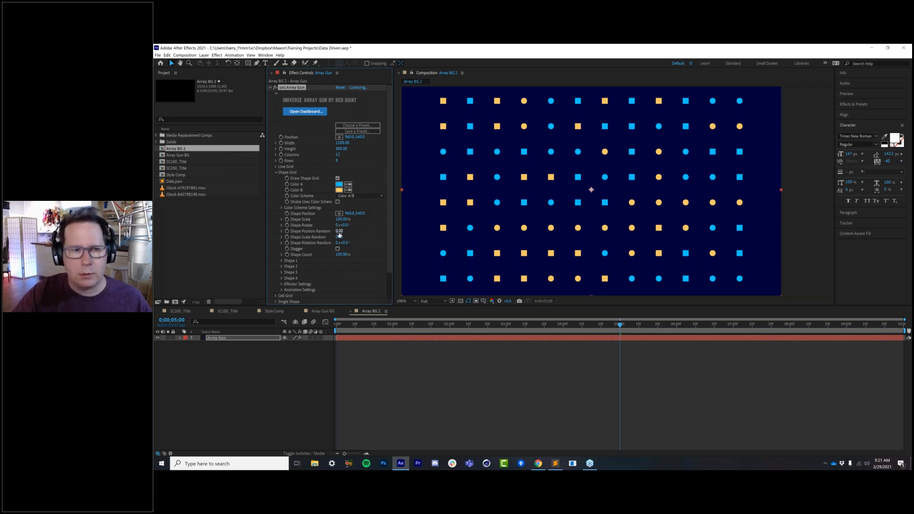
Set Shape 2 in the Array Gun effect's Shape Grid to Triangle.
scroll(312, 260, down, 1)
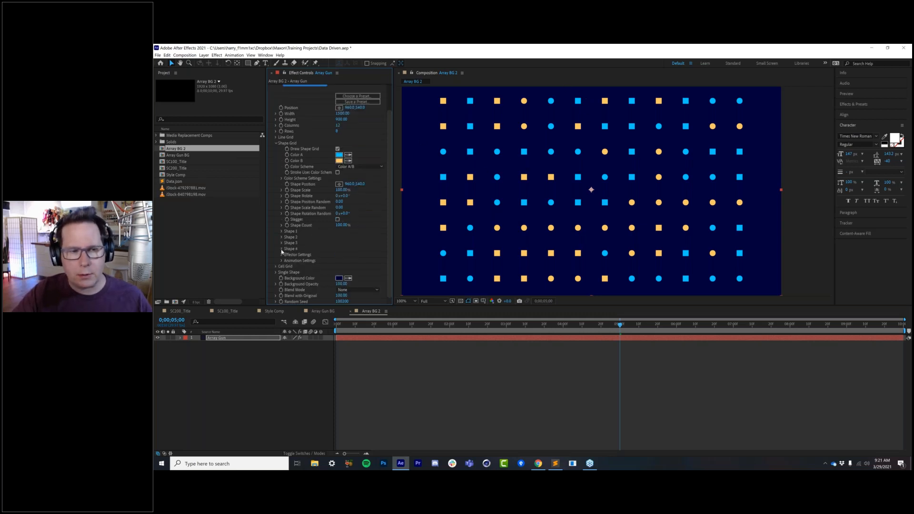
click(281, 249)
scroll(281, 252, down, 1)
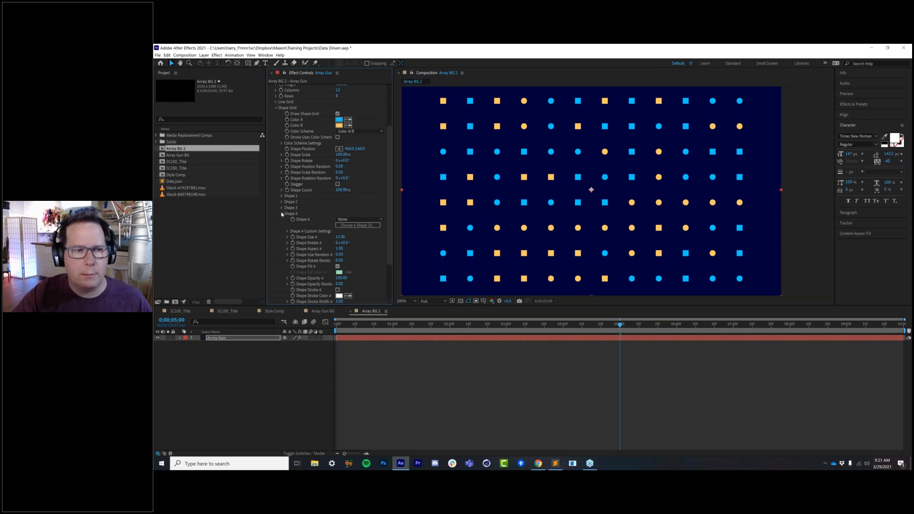
click(281, 214)
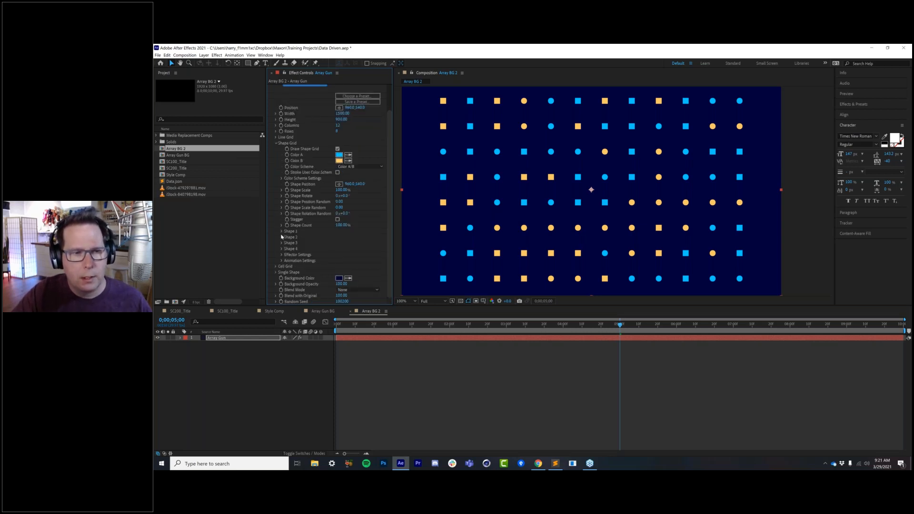
click(282, 238)
click(281, 208)
scroll(332, 217, down, 3)
scroll(332, 219, down, 1)
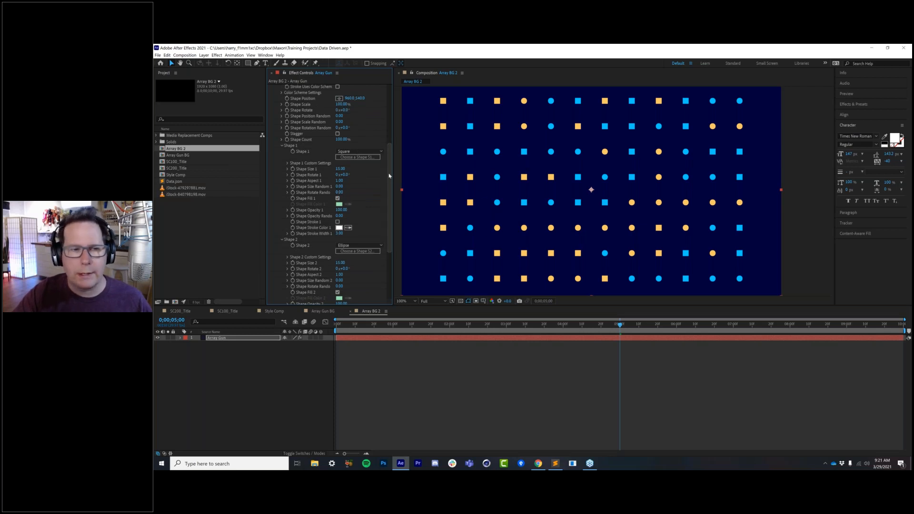
click(356, 247)
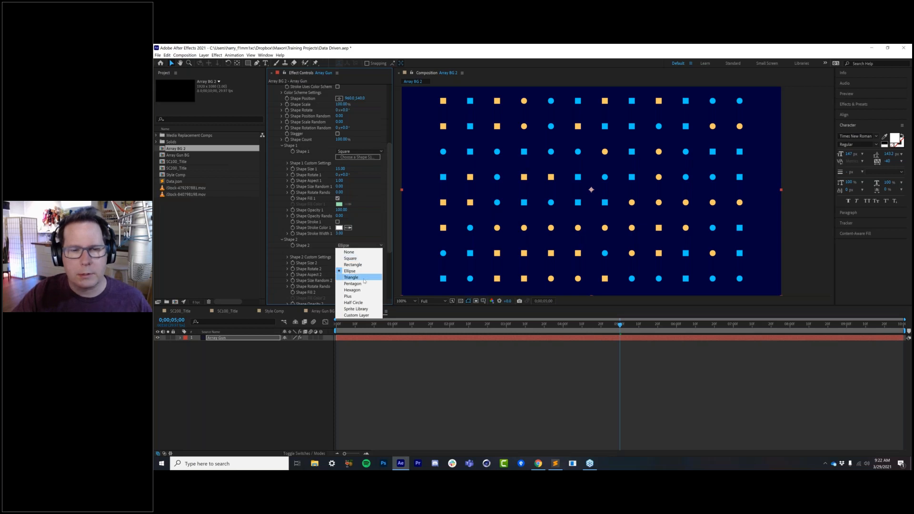
click(352, 277)
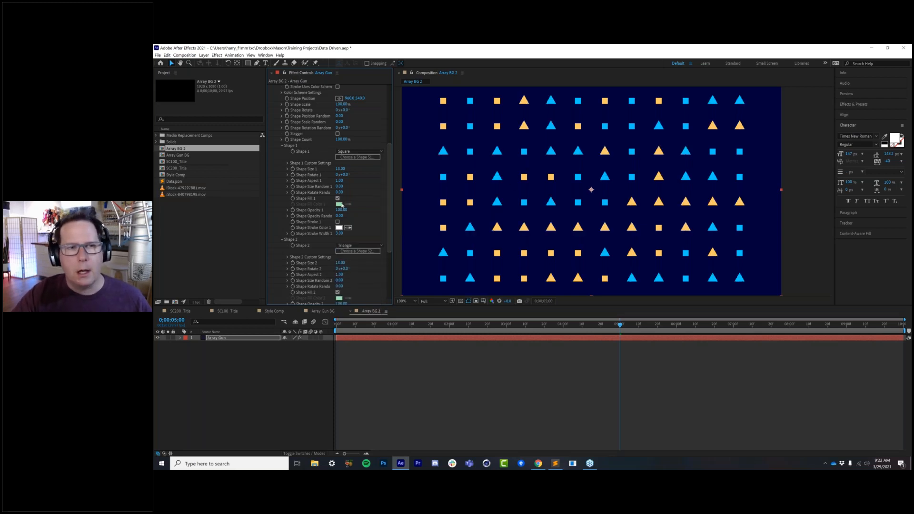
Try the Color A, Random A to B, Horizontal A to B and Analogous color schemes on the Array Gun shape grid.
scroll(342, 205, up, 3)
scroll(342, 205, up, 3)
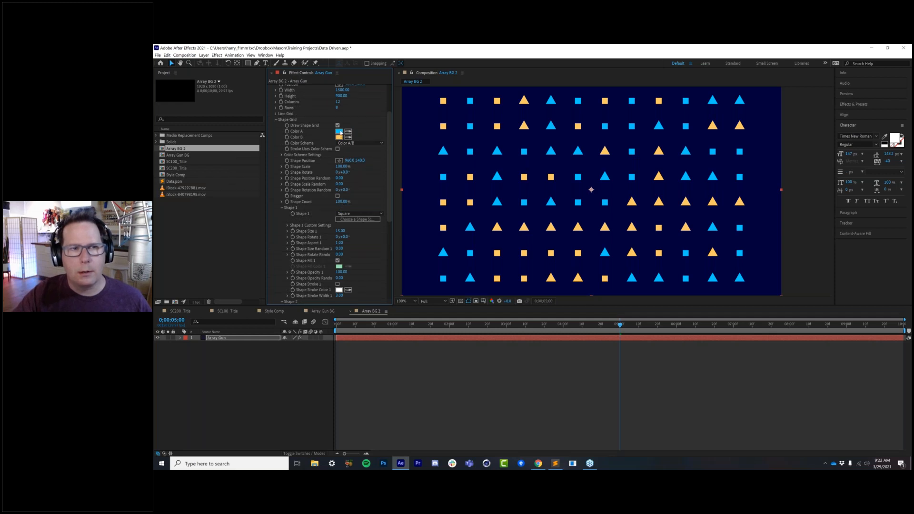
click(342, 144)
click(345, 149)
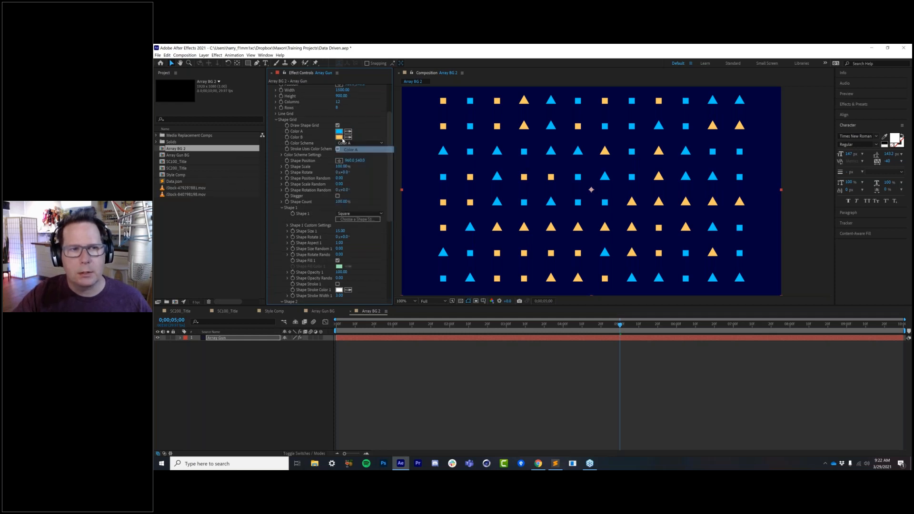
click(352, 143)
click(356, 163)
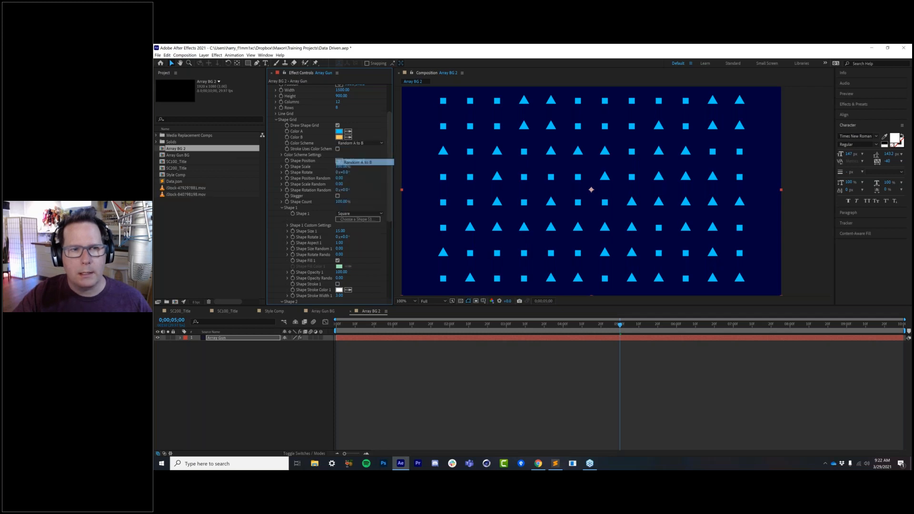
click(368, 143)
click(355, 168)
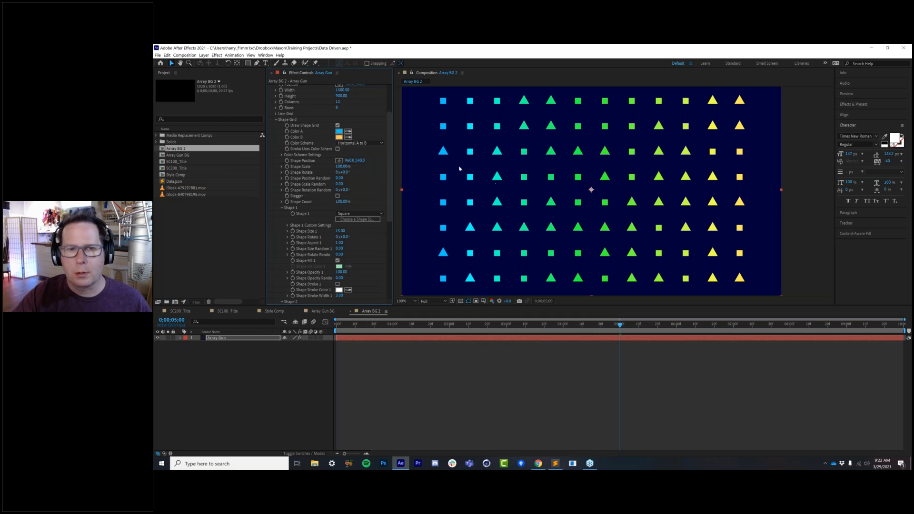
click(367, 143)
click(370, 187)
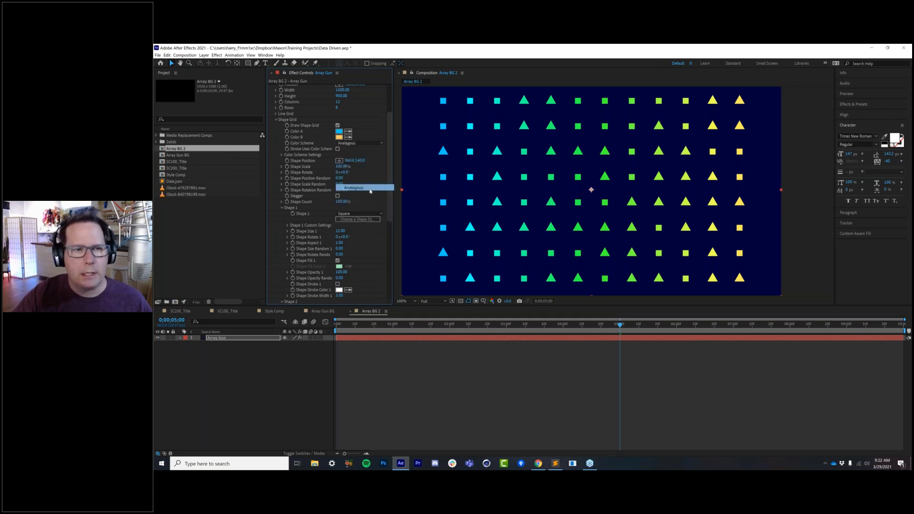
Check the Color A swatch without changing it, and return the shape grid's Color Scheme to Color A/B.
click(349, 142)
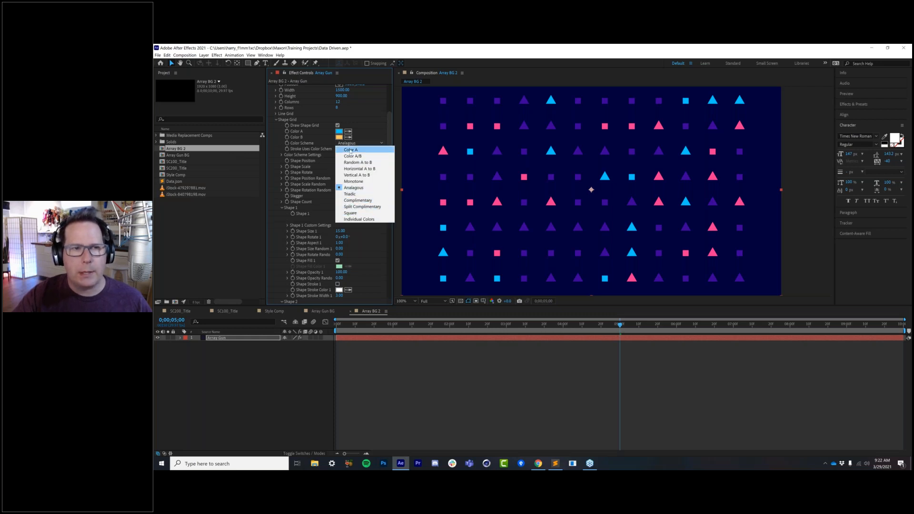
click(306, 142)
click(341, 132)
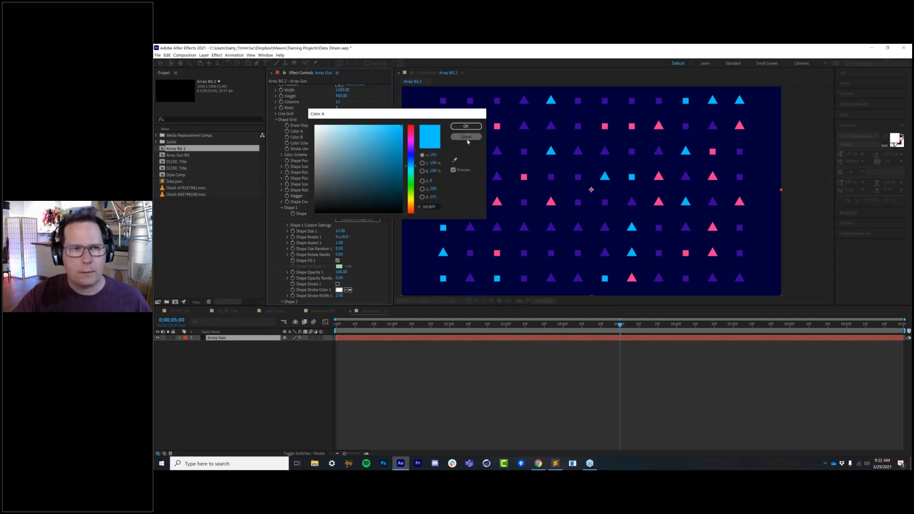
key(Escape)
click(358, 144)
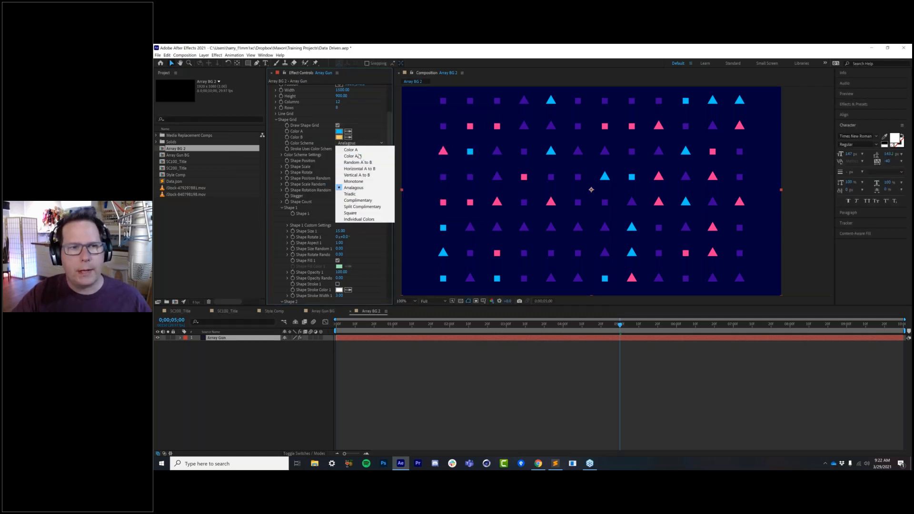
click(359, 156)
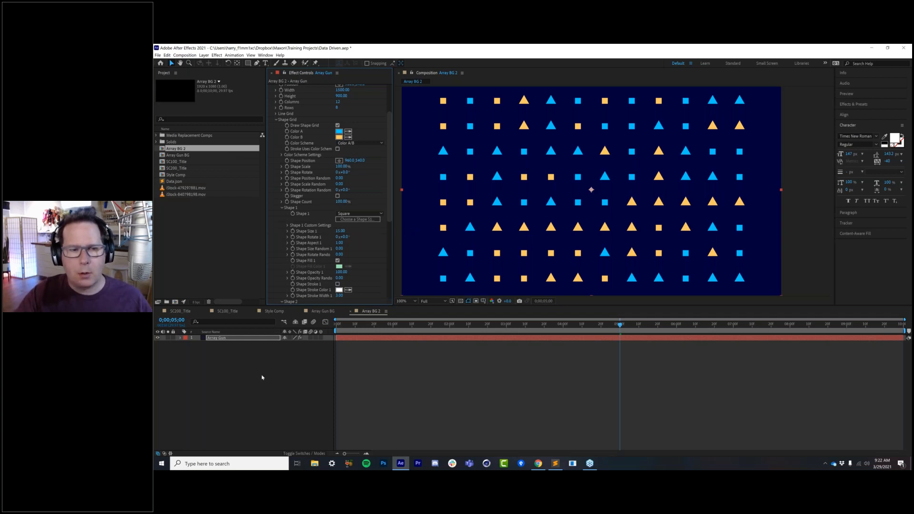
Add a 600 x 600 px solid named Progresso to the Array BG 2 composition.
click(277, 399)
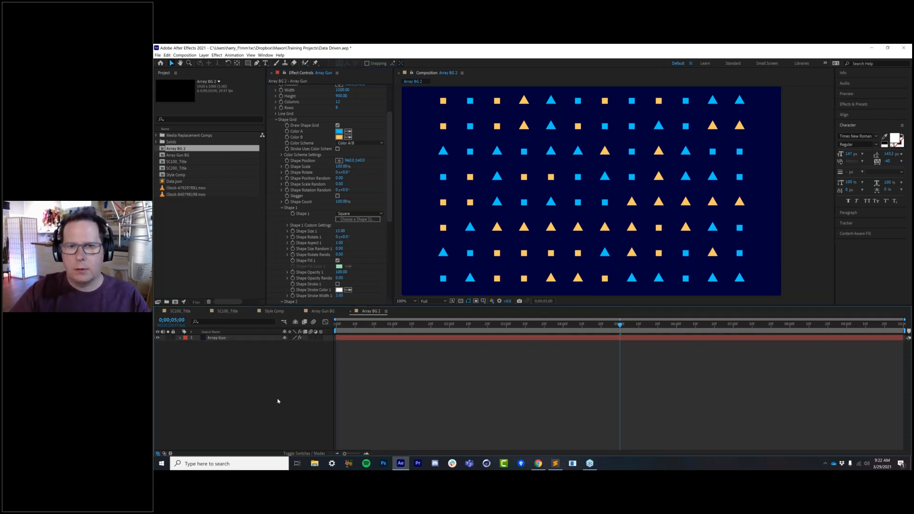
key(ctrl+y)
text(600)
key(Tab)
text(6)
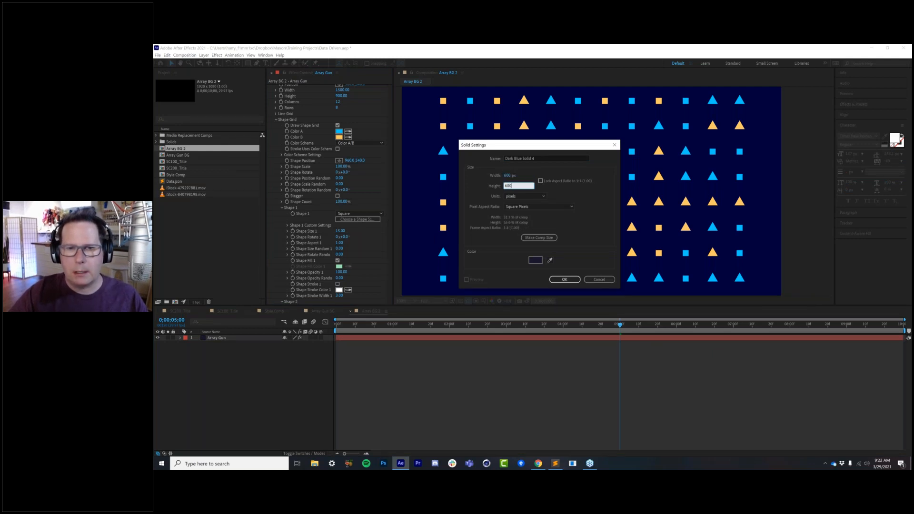
key(shift+Tab)
key(shift+Tab)
text(Progresso)
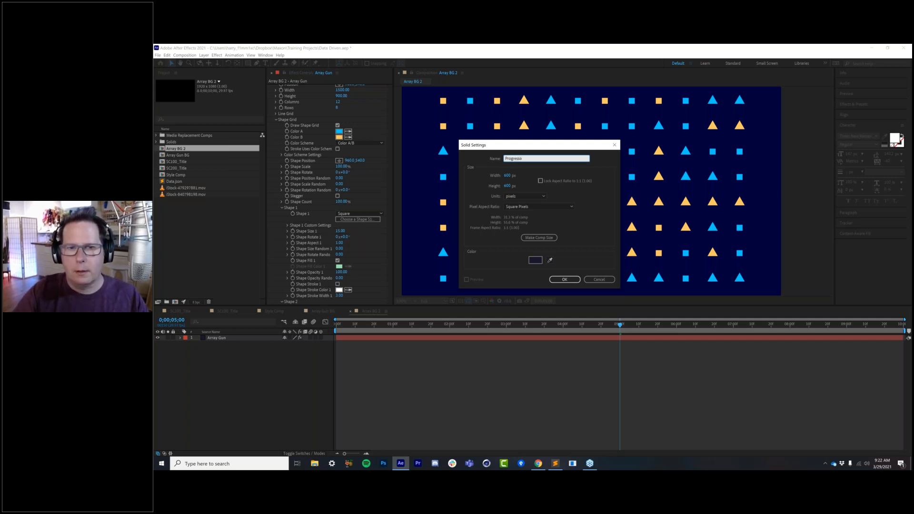
key(Return)
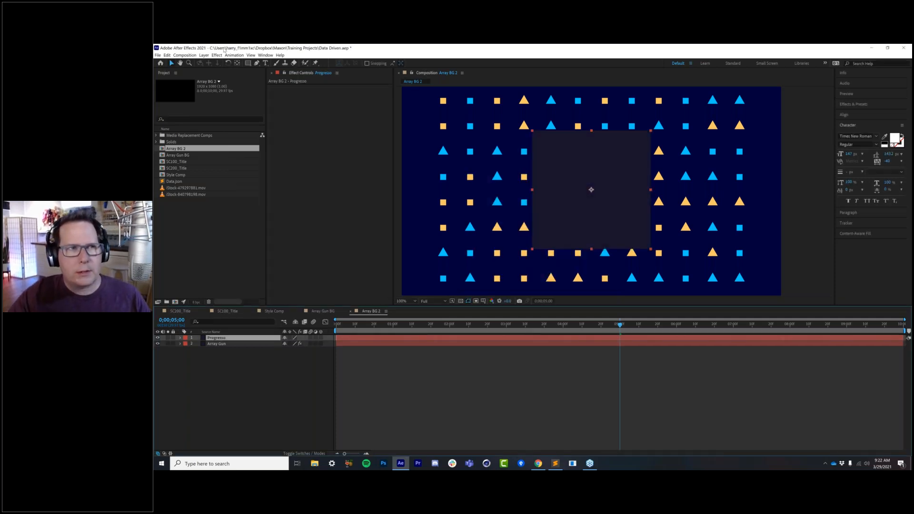
Apply the RG Universe Motion Graphics effect uni.Progresso to the Progresso solid.
click(216, 55)
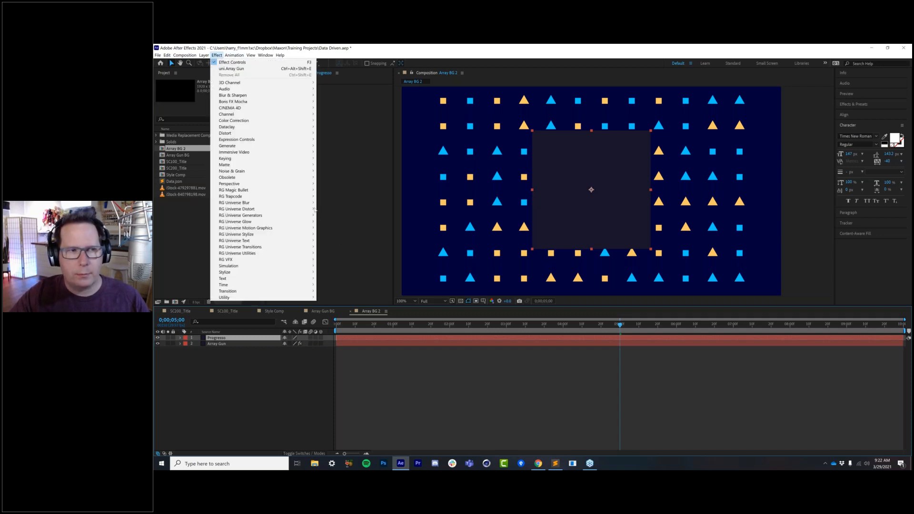
mouse_move(286, 192)
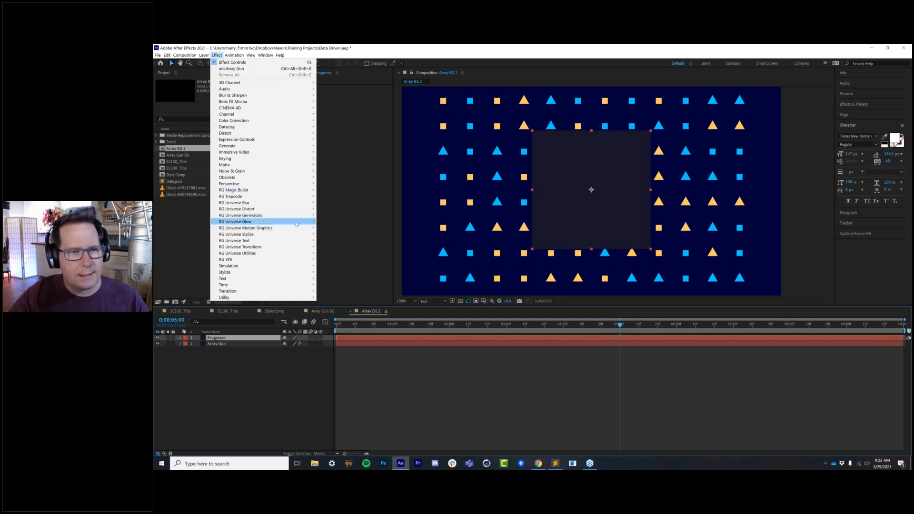
mouse_move(296, 223)
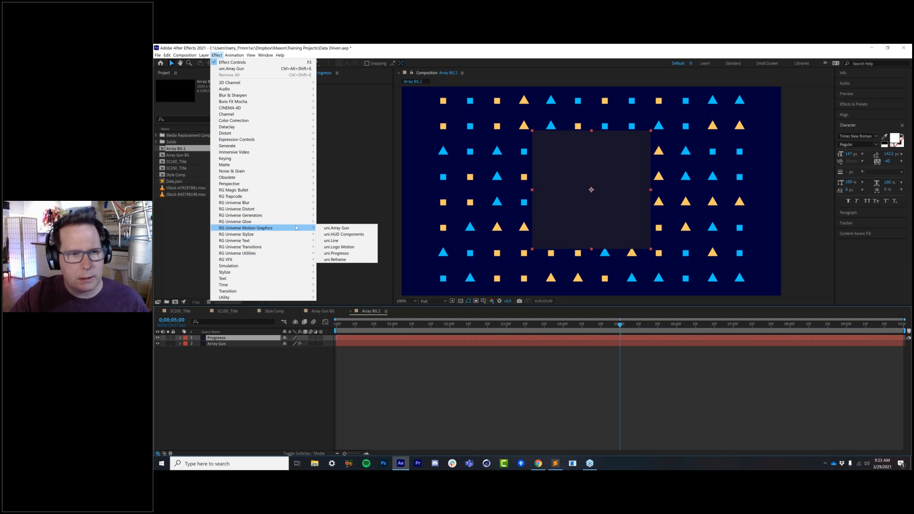
click(357, 256)
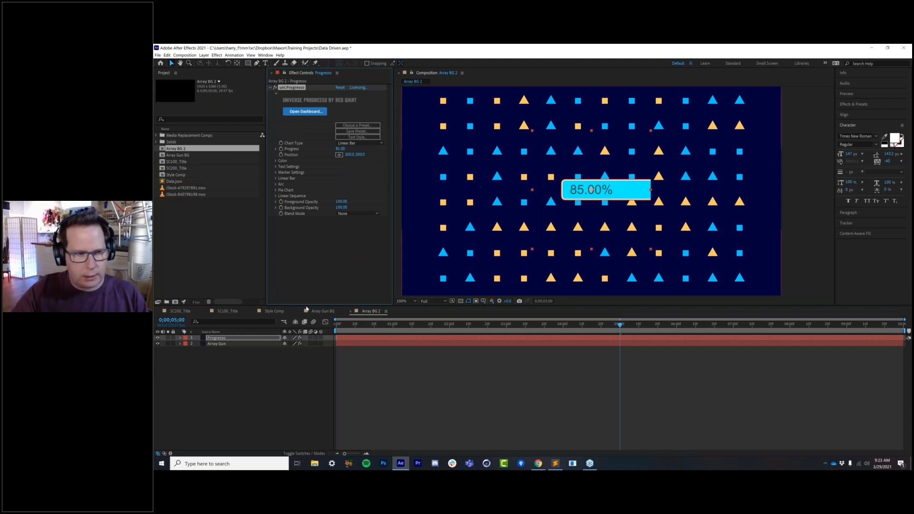
Resize the Progresso solid to 800 x 800 px in its solid settings.
key(ctrl+shift+y)
key(Tab)
text(800)
key(Tab)
text(800)
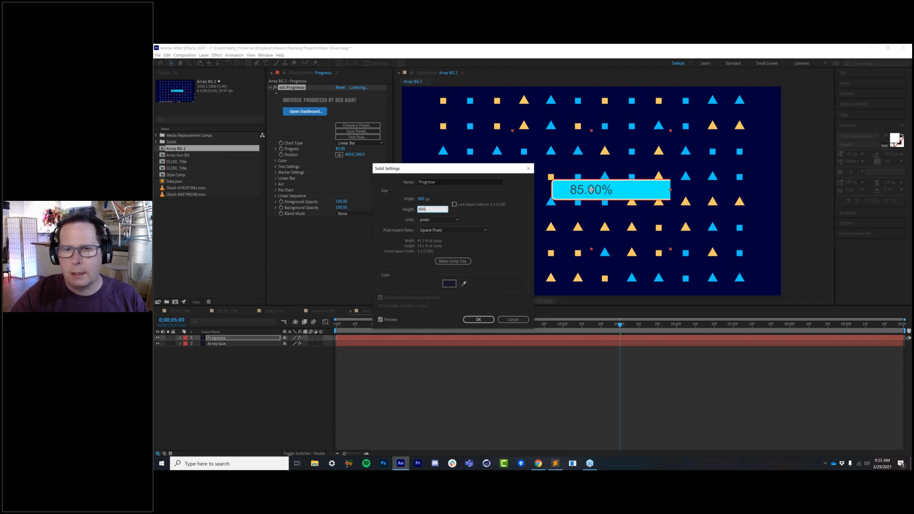
key(Return)
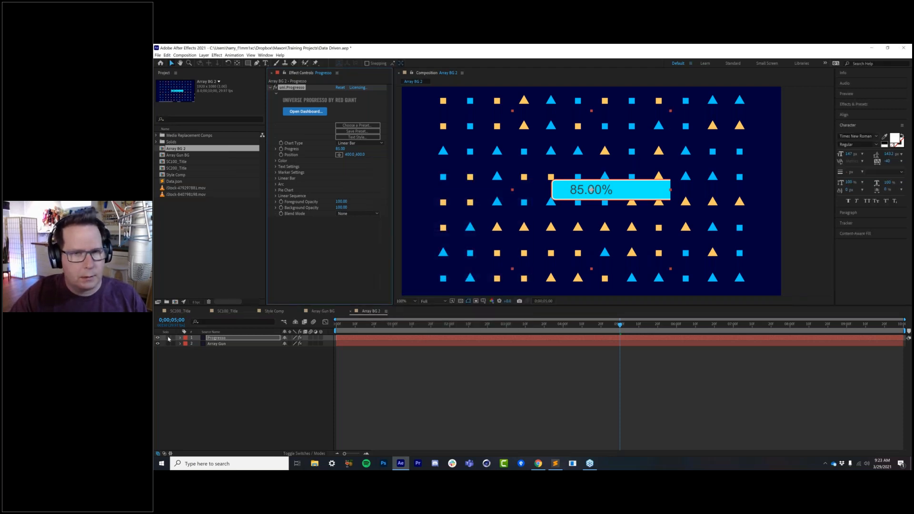
Solo the Progresso layer and apply the Minimal Rounded arc preset to its effect.
click(168, 338)
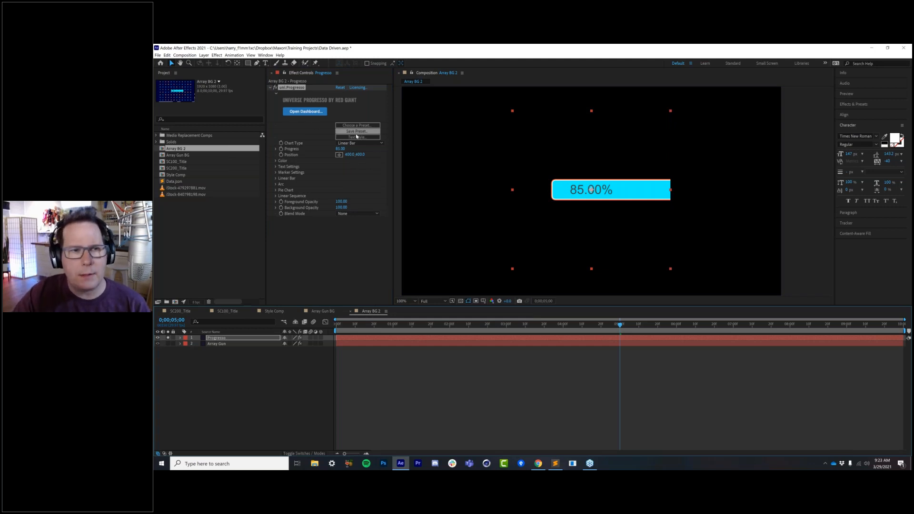
click(372, 126)
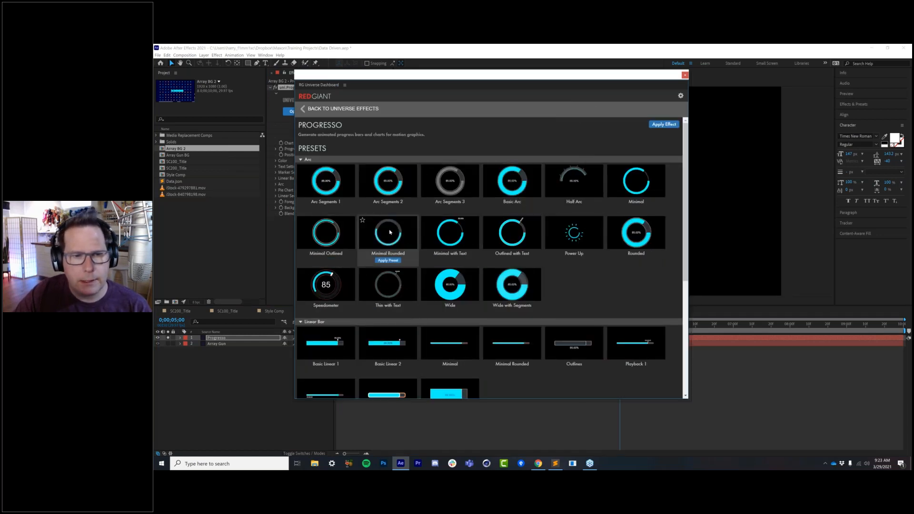
click(388, 261)
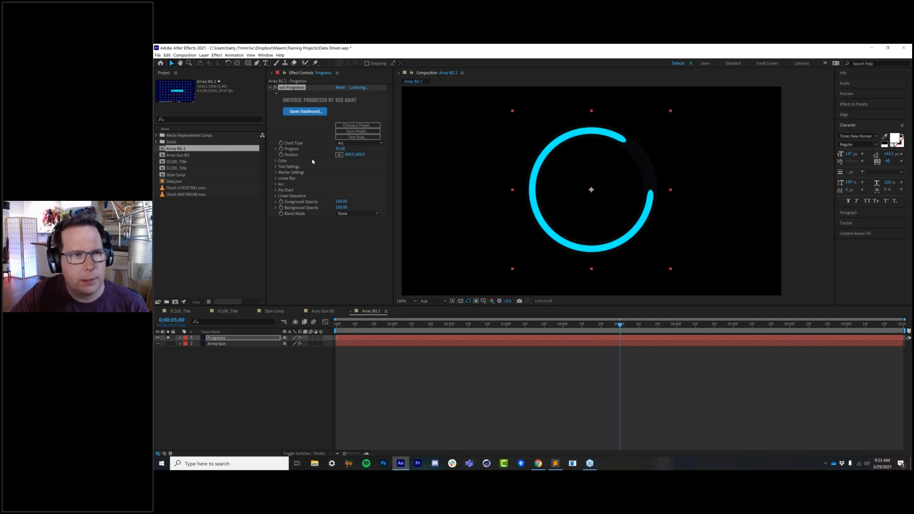
Make the Progresso arc smaller in diameter and thicker, and lower its Progress to slightly over half of the ring.
click(276, 185)
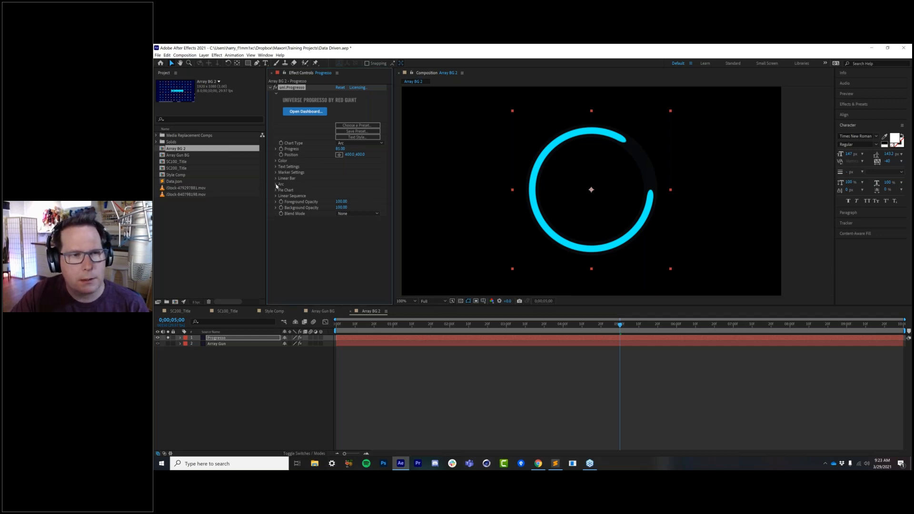
mouse_move(340, 208)
mouse_down()
mouse_move(361, 205)
mouse_move(330, 194)
mouse_up()
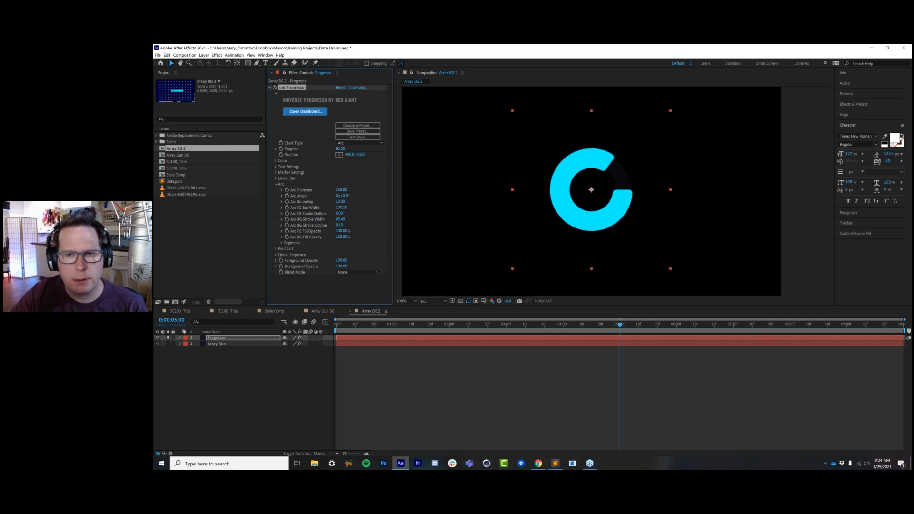
mouse_move(335, 149)
mouse_down()
mouse_move(323, 154)
mouse_move(343, 154)
mouse_move(336, 159)
mouse_up()
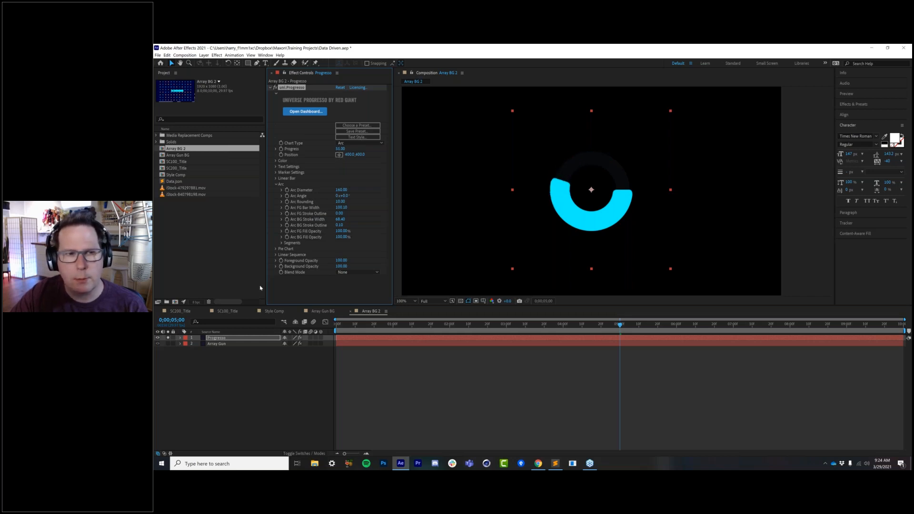
Unsolo and hide the Progresso layer so that only the Array Gun layer is displayed.
click(158, 344)
click(158, 338)
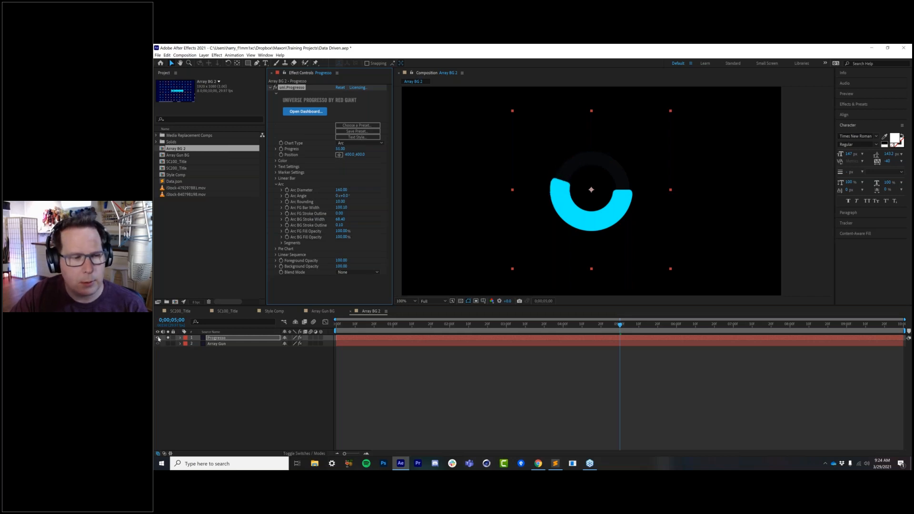
click(214, 349)
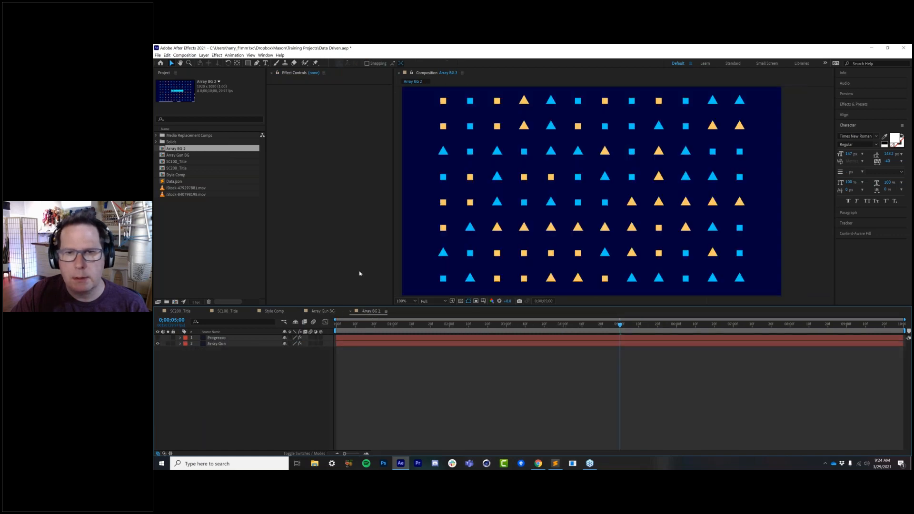
Set Shape 1 in the Array Gun effect's Shape Grid to Ellipse.
click(214, 344)
scroll(354, 225, down, 3)
click(354, 220)
click(350, 231)
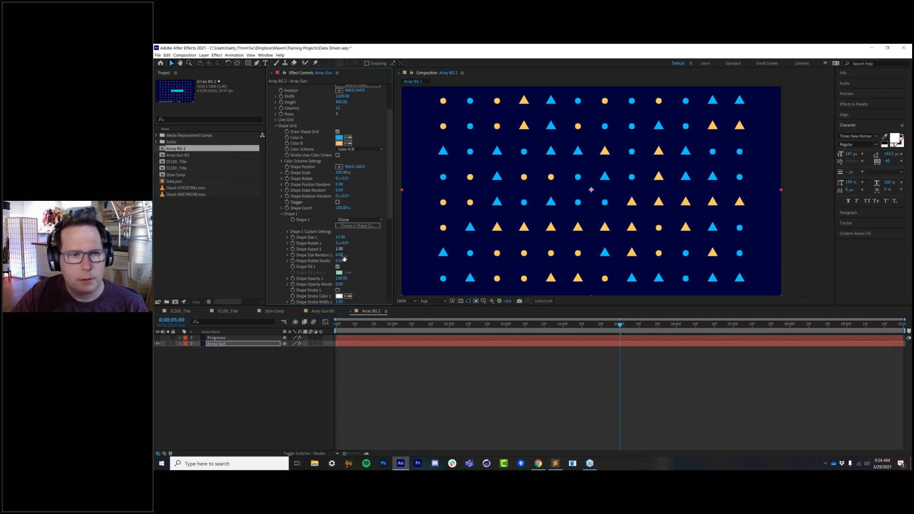
scroll(341, 253, down, 3)
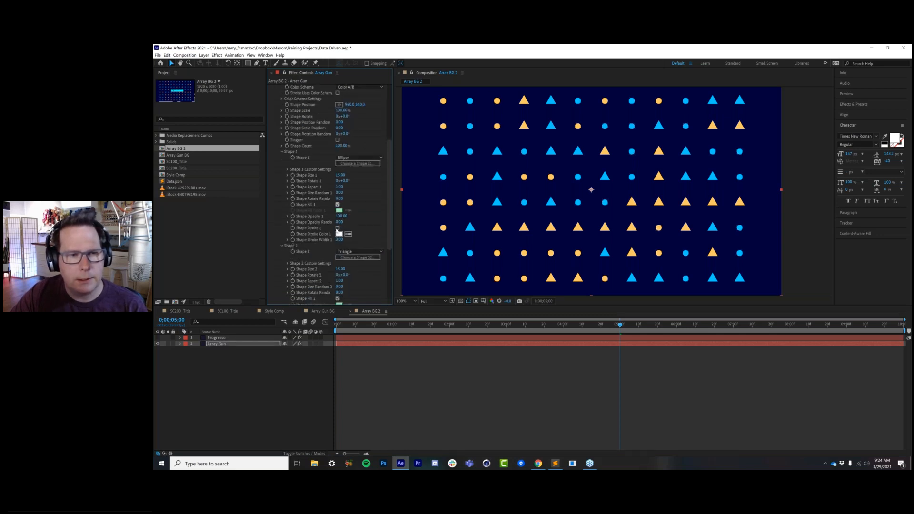
Turn off the fill and turn on the stroke for Shape 1, and set its size to 25.
click(337, 204)
click(337, 228)
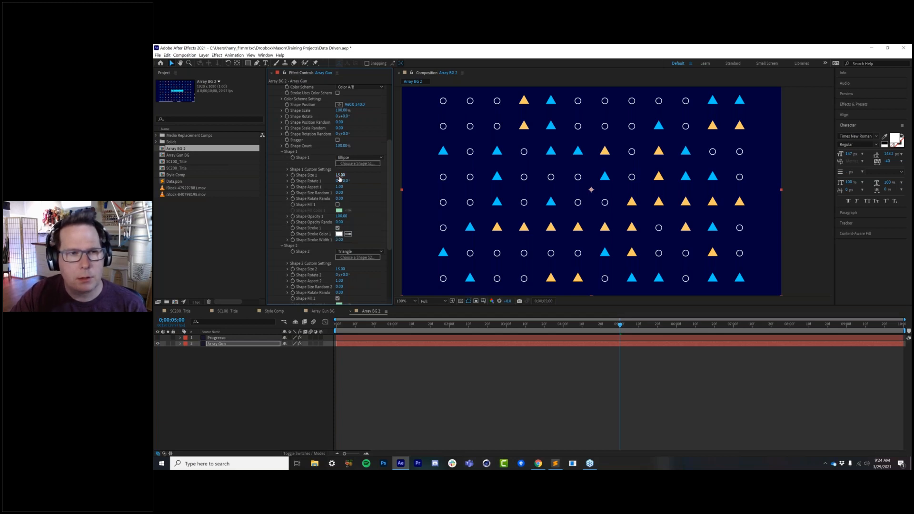
mouse_move(340, 175)
mouse_down()
mouse_move(361, 175)
mouse_move(340, 175)
mouse_up()
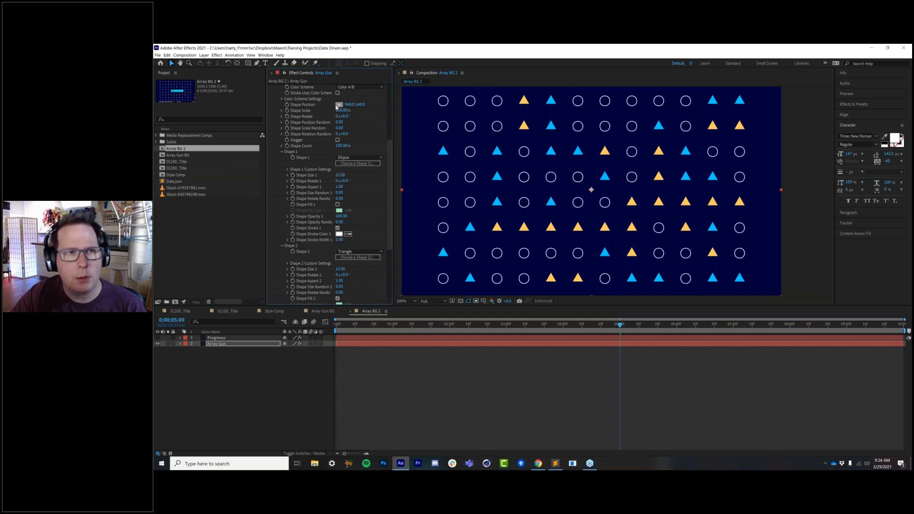
Make the Shape Grid strokes use the color scheme, and widen the effect settings area slightly.
scroll(323, 150, down, 2)
scroll(314, 135, up, 6)
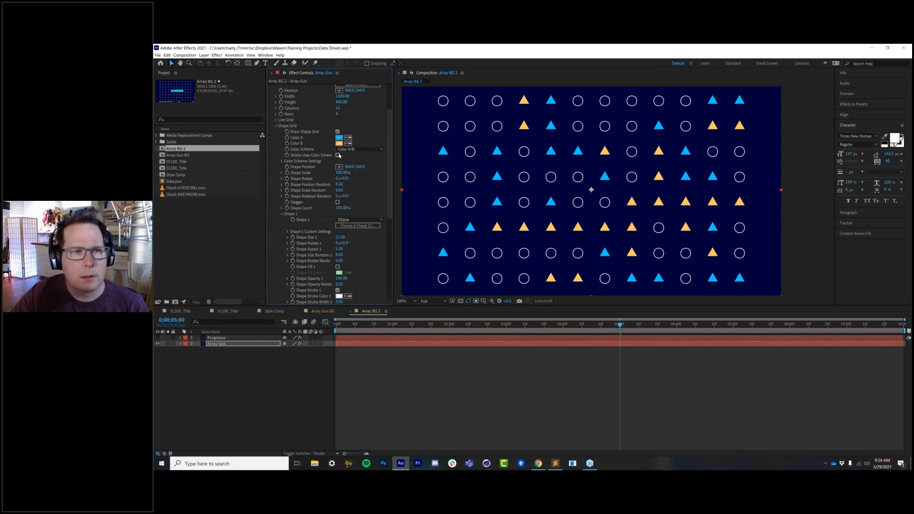
click(338, 156)
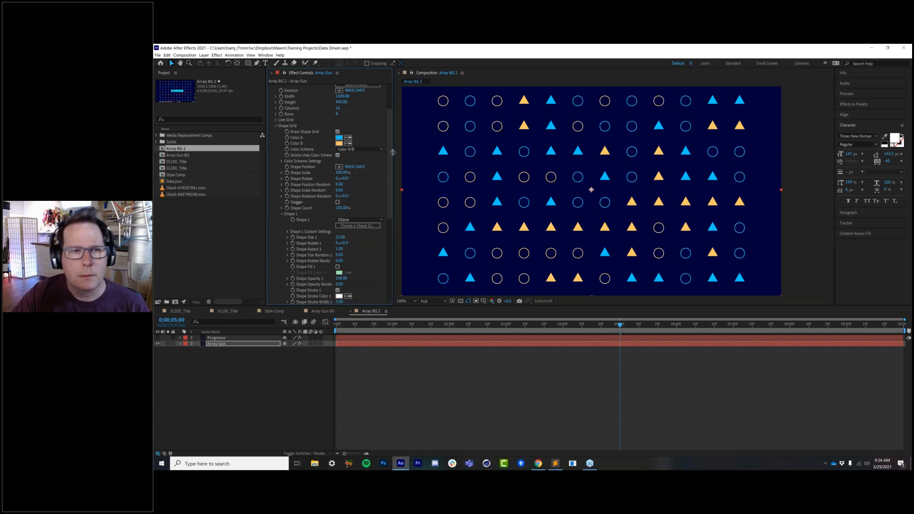
drag(393, 153, 400, 152)
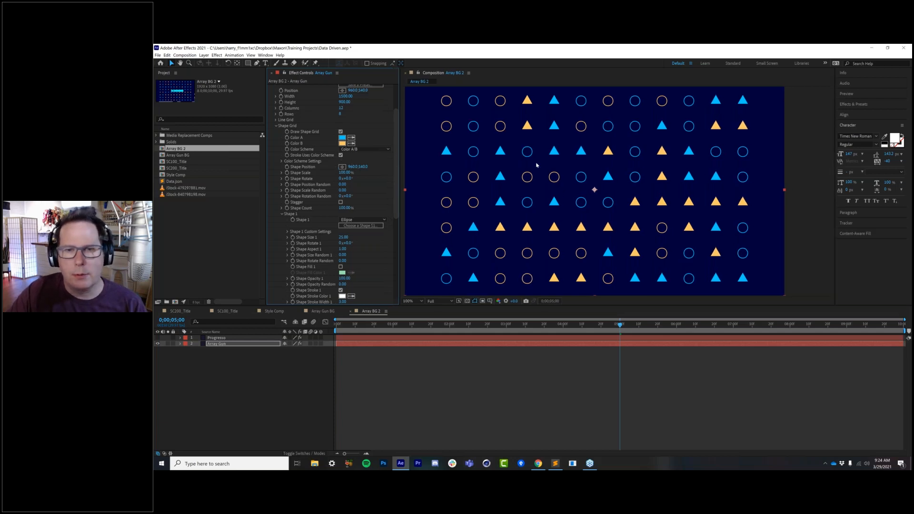
Set Shape 2 to Custom Layer and choose the Progresso layer as Custom Layer 2.
drag(395, 148, 395, 202)
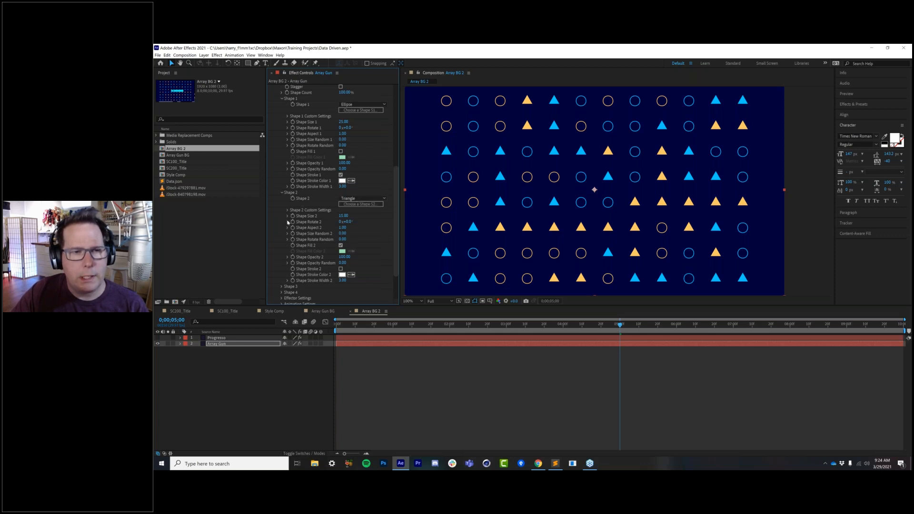
click(361, 198)
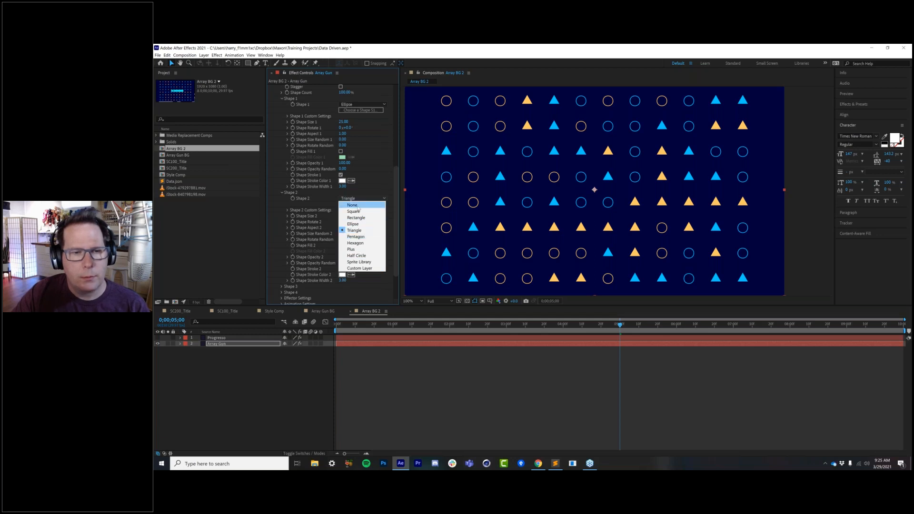
click(359, 270)
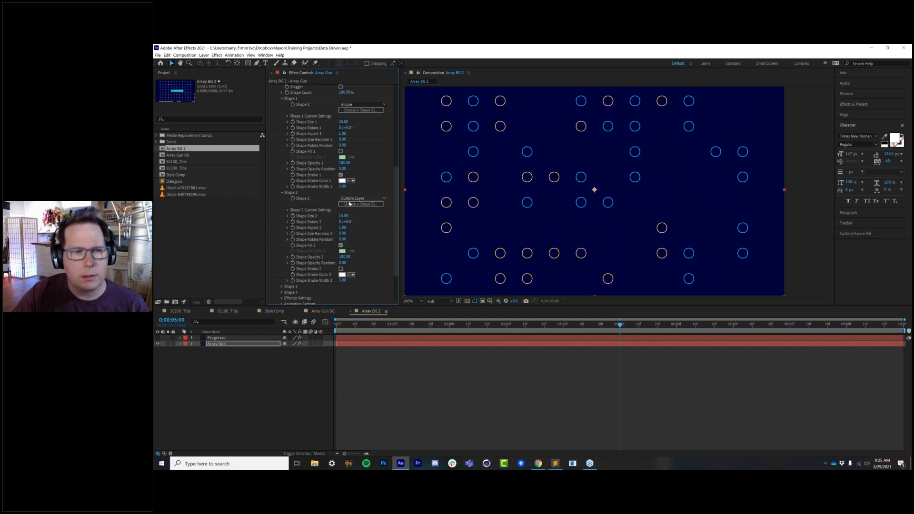
click(288, 211)
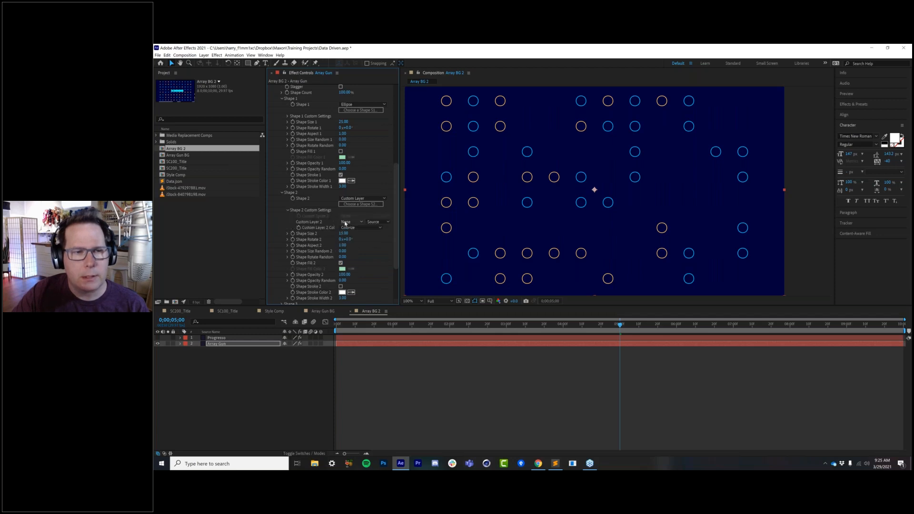
click(352, 222)
click(361, 237)
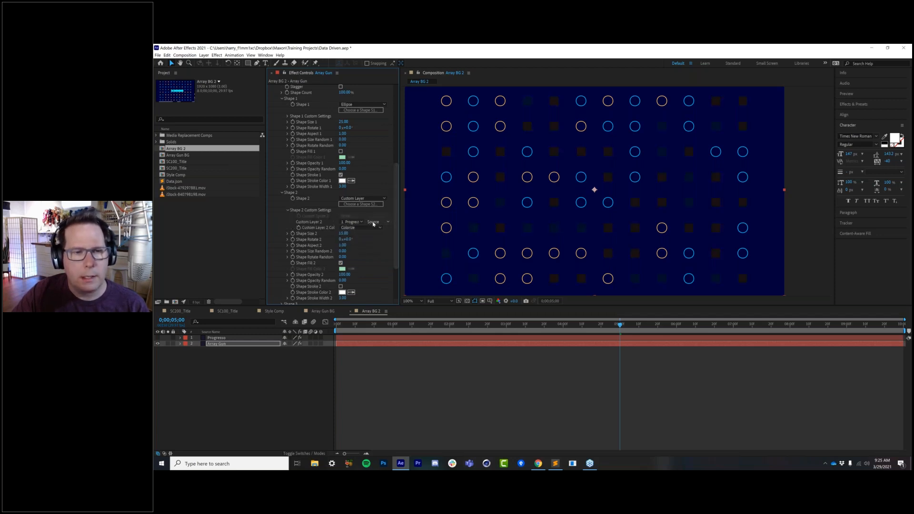
Set Custom Layer 2 to read Effects & Masks, and enlarge Shape Size 2 to about 43.
click(381, 221)
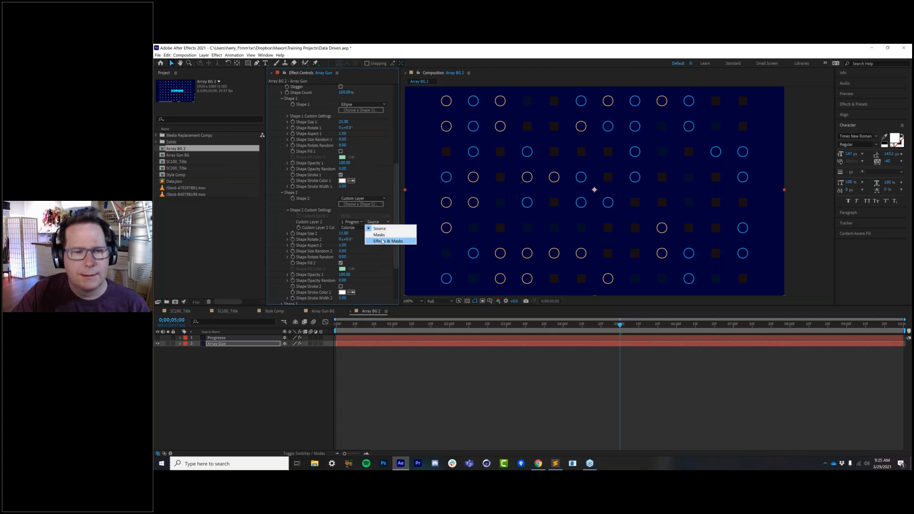
click(382, 241)
click(378, 222)
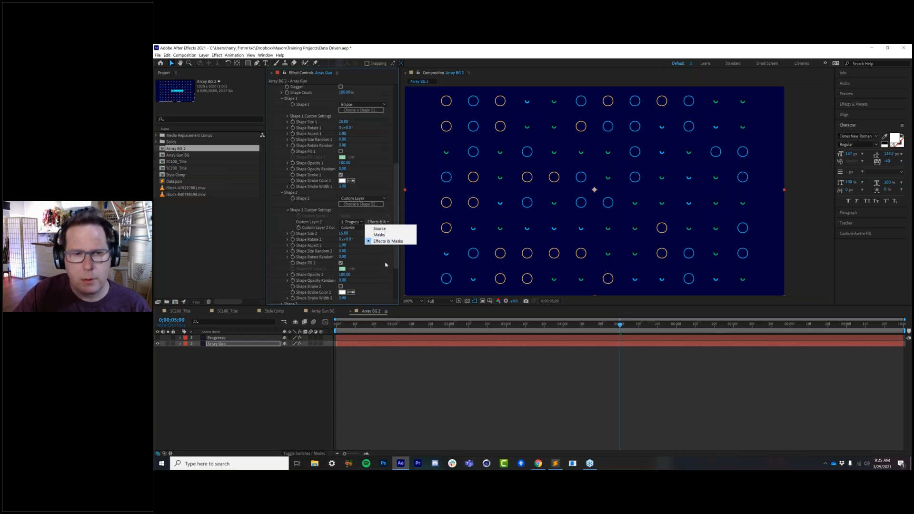
click(390, 241)
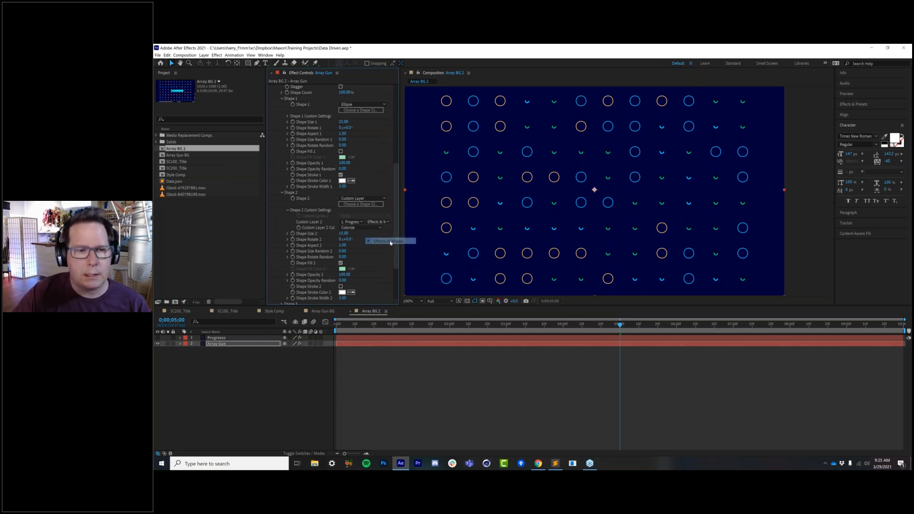
click(378, 222)
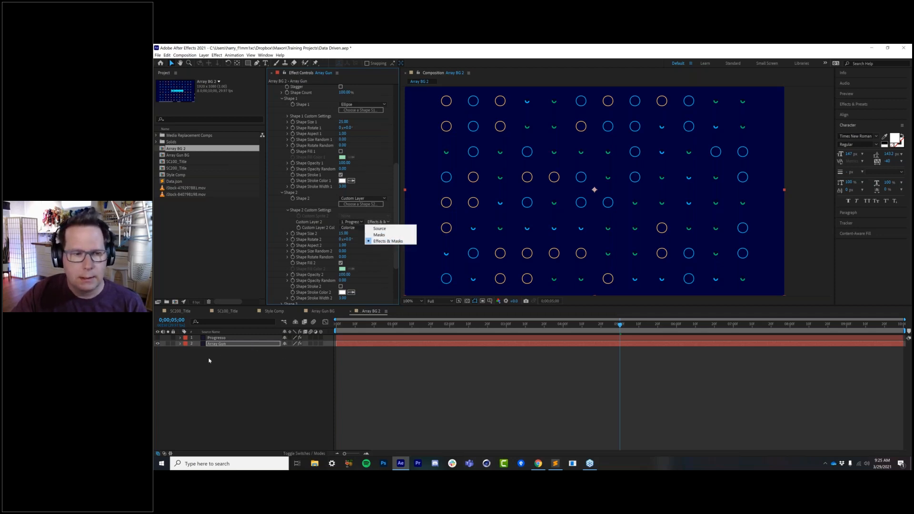
click(242, 427)
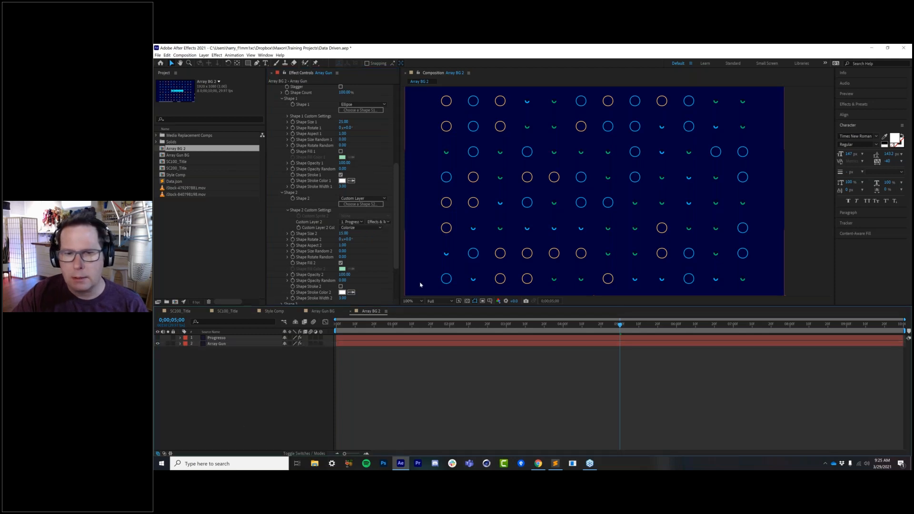
click(345, 232)
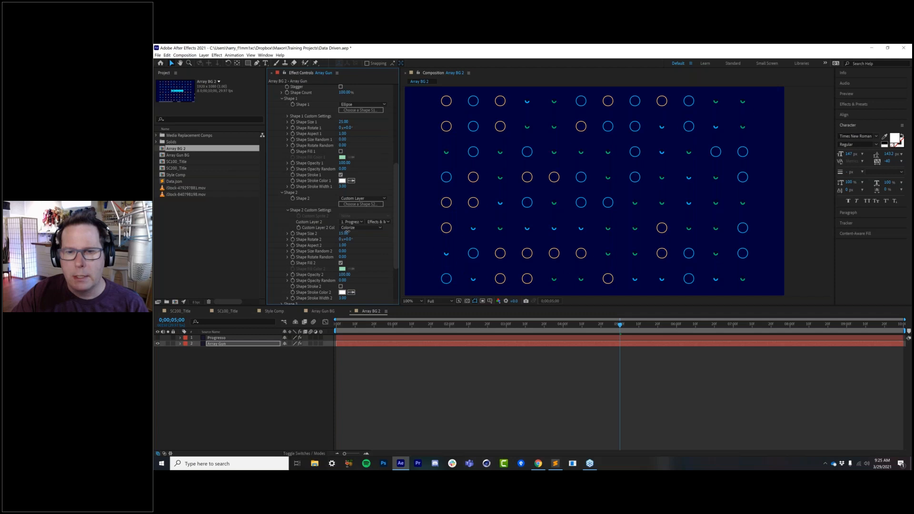
drag(347, 232, 361, 232)
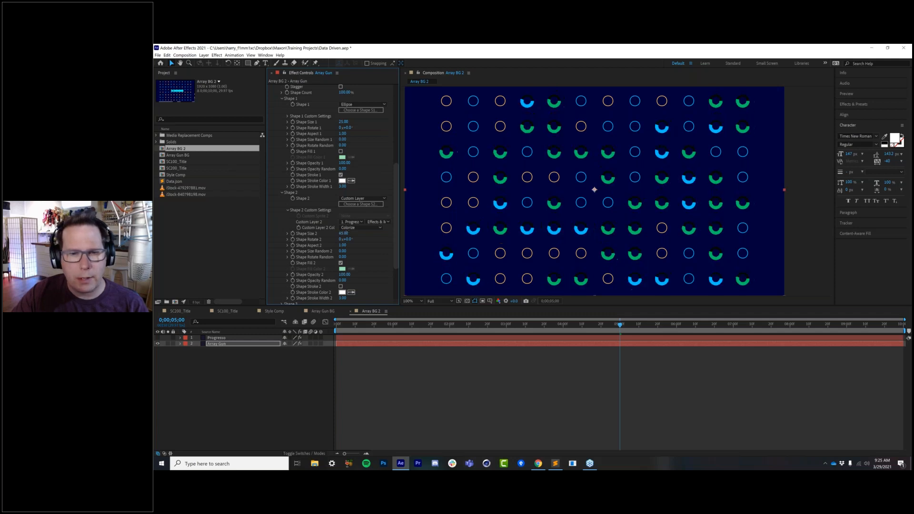
Show and solo the Progresso layer, and select it to access its effect settings.
click(158, 338)
click(168, 338)
click(212, 338)
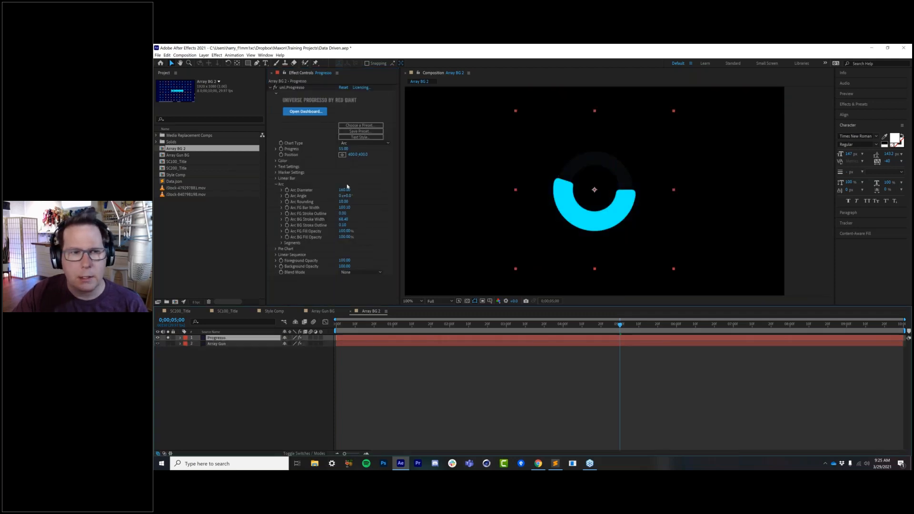
Give the Progresso arc a Gradient fill style with white as FG Fill Color and black as FG Fill Color 2.
click(276, 161)
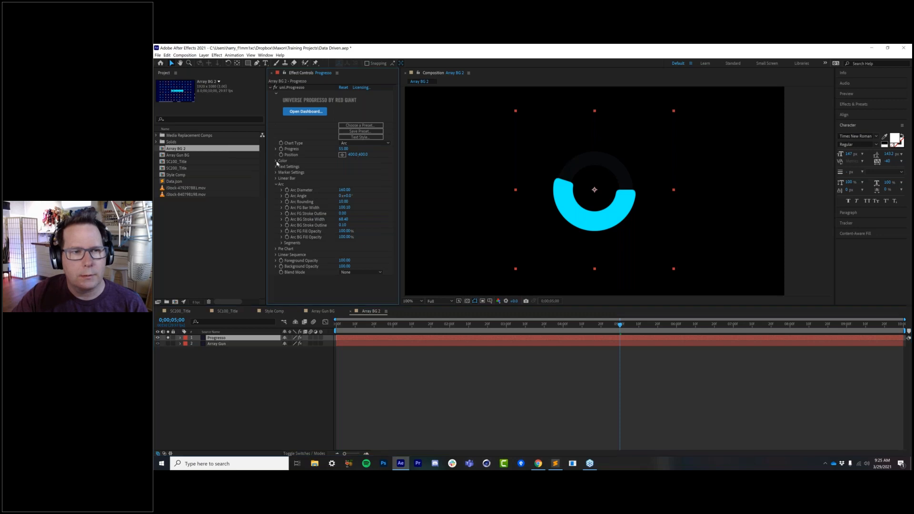
click(341, 185)
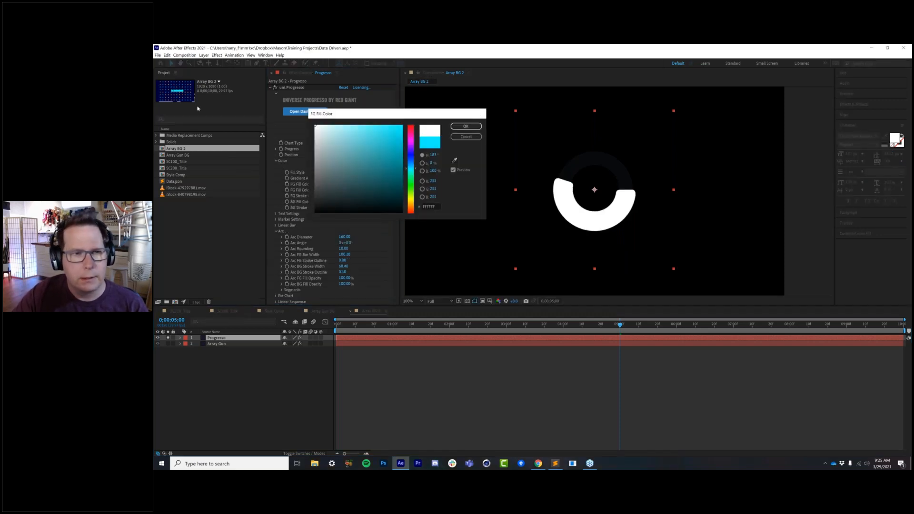
key(Return)
click(361, 173)
click(357, 186)
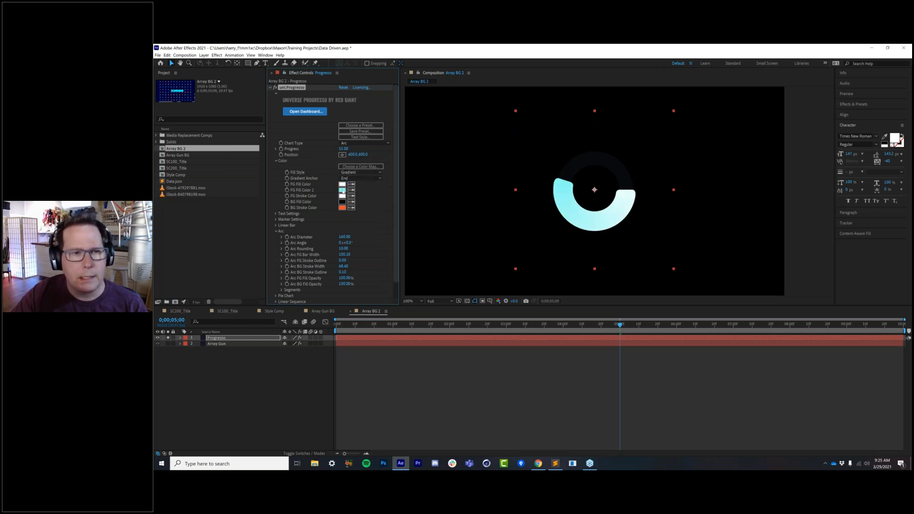
click(343, 190)
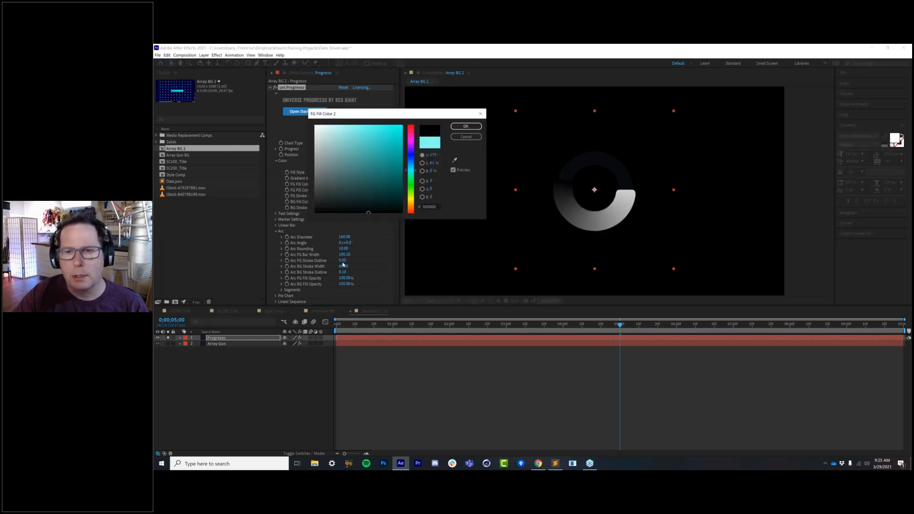
key(Return)
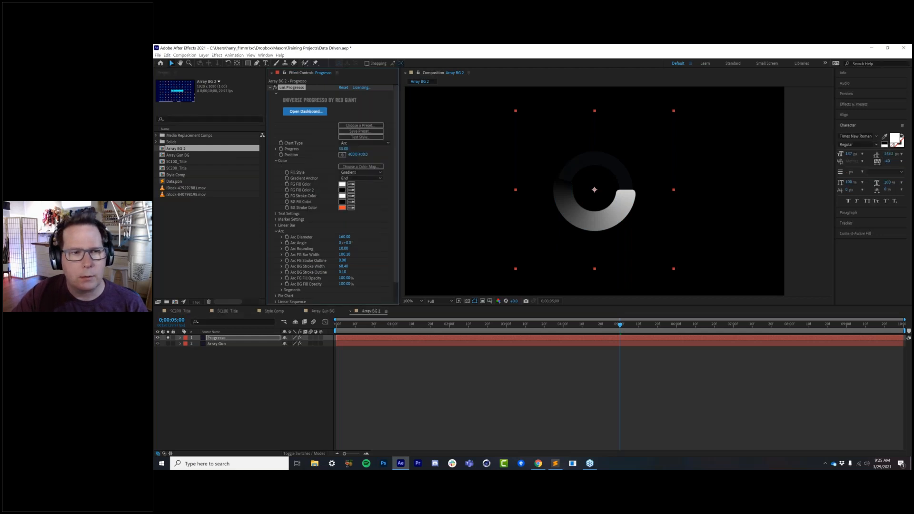
Reverse the arc's gradient by making FG Fill Color 2 white and FG Fill Color black.
click(342, 190)
drag(341, 184, 267, 114)
key(Return)
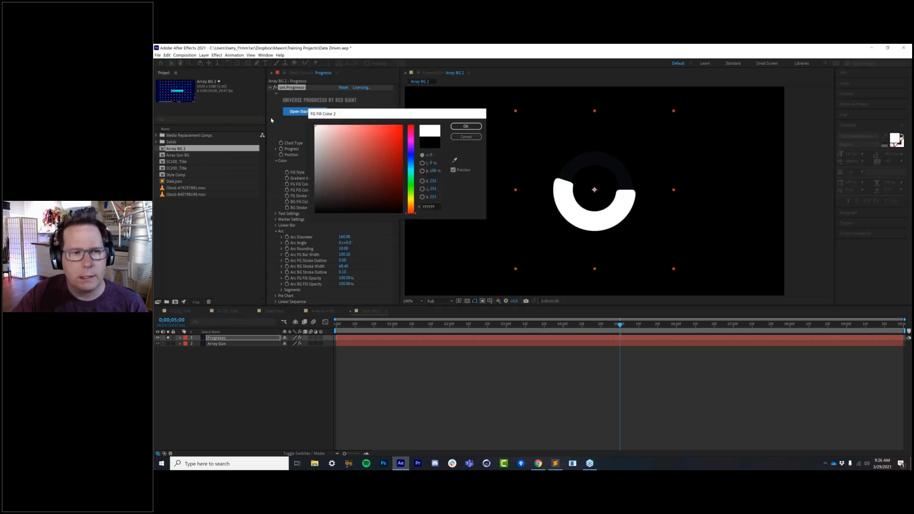
click(344, 185)
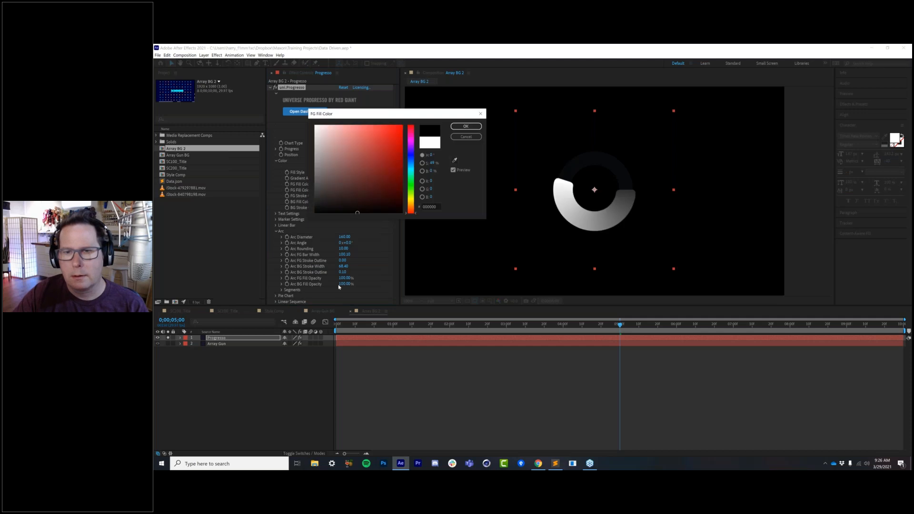
key(Return)
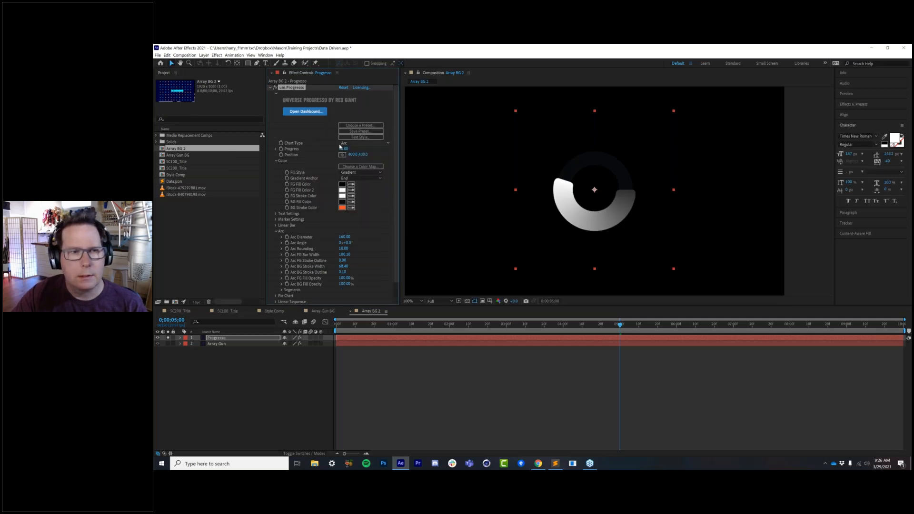
Set the arc's Progress to 75, and unsolo and hide the Progresso layer to display the array again.
drag(327, 154, 351, 155)
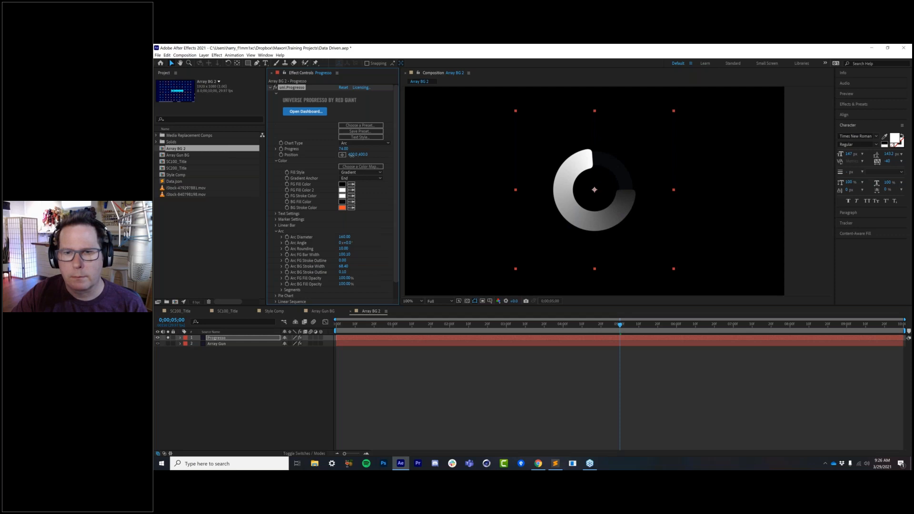
click(157, 338)
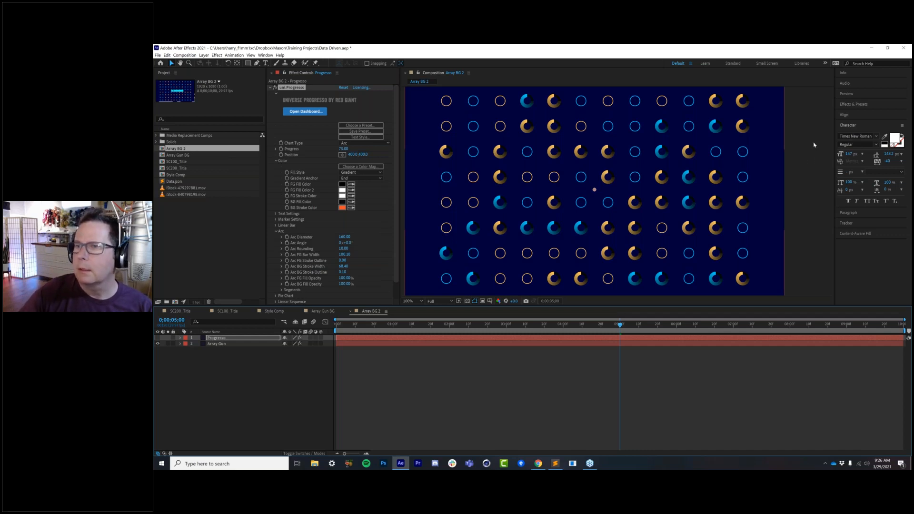
click(508, 379)
Scrub the timeline to 0;00;04;03 and view the array composition in an enlarged preview.
drag(398, 333, 569, 333)
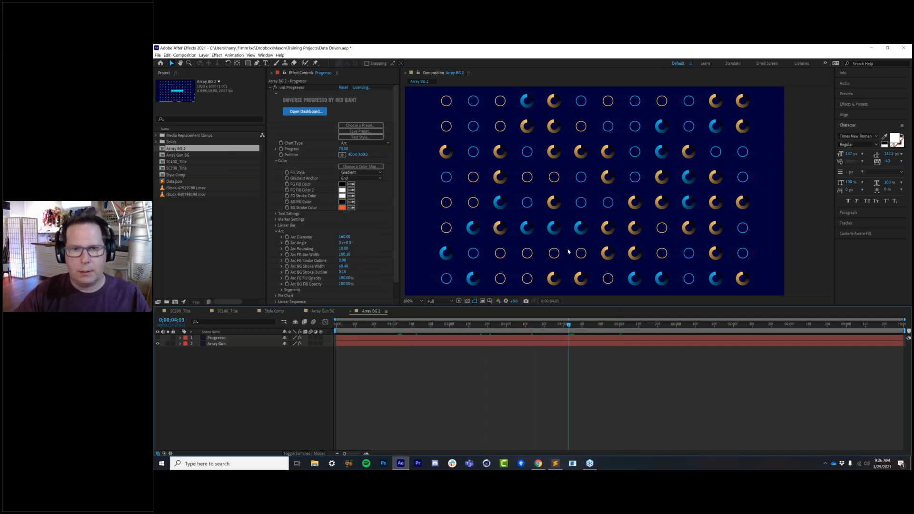
key(grave)
key(grave)
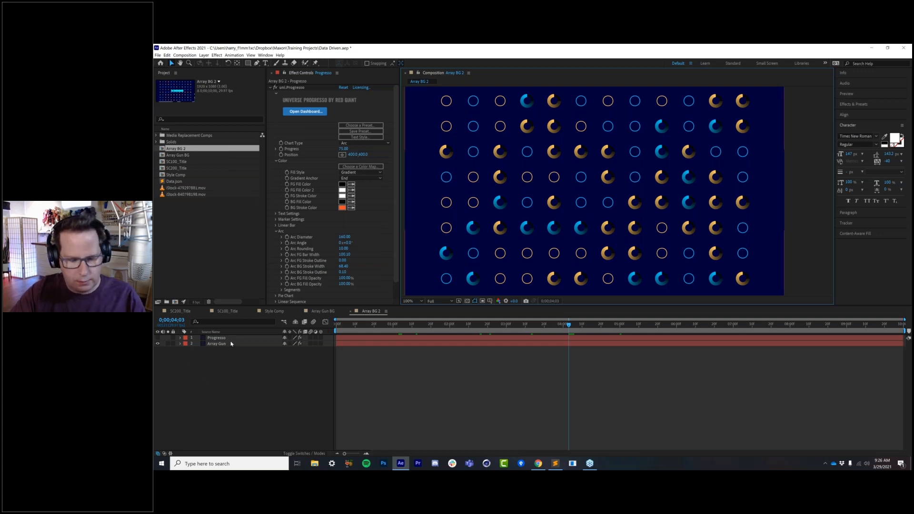
Duplicate the Progresso layer and give the copy its own new solid named Progresso 2.
key(ctrl+d)
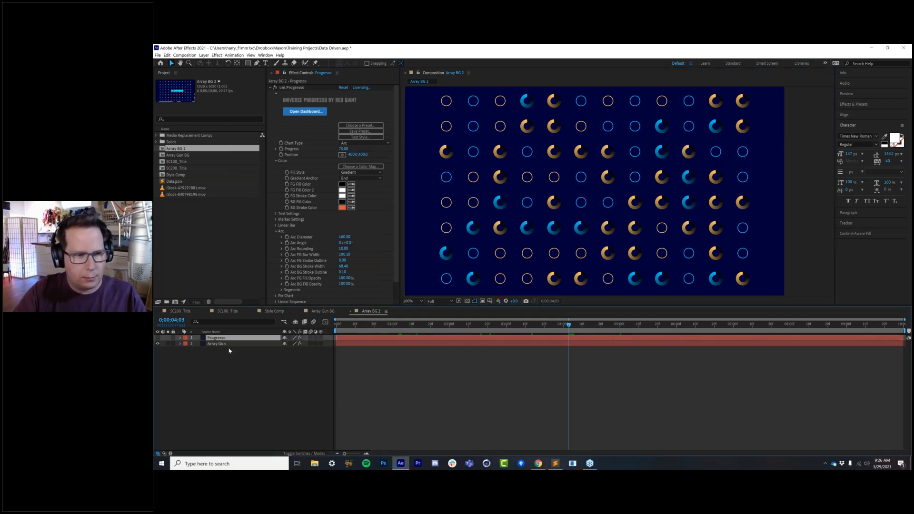
key(ctrl+shift+y)
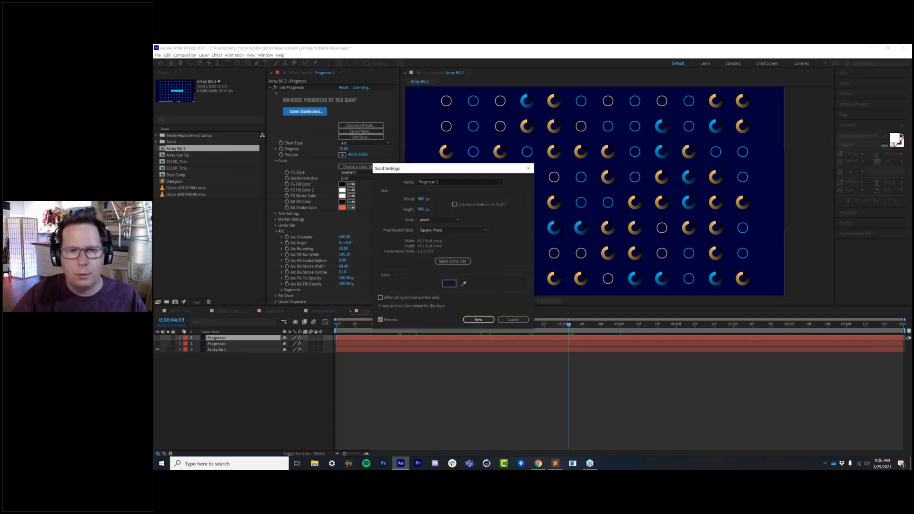
key(Return)
Show the Progresso 2 layer and apply the Power Up arc preset to its Progresso effect.
key(e)
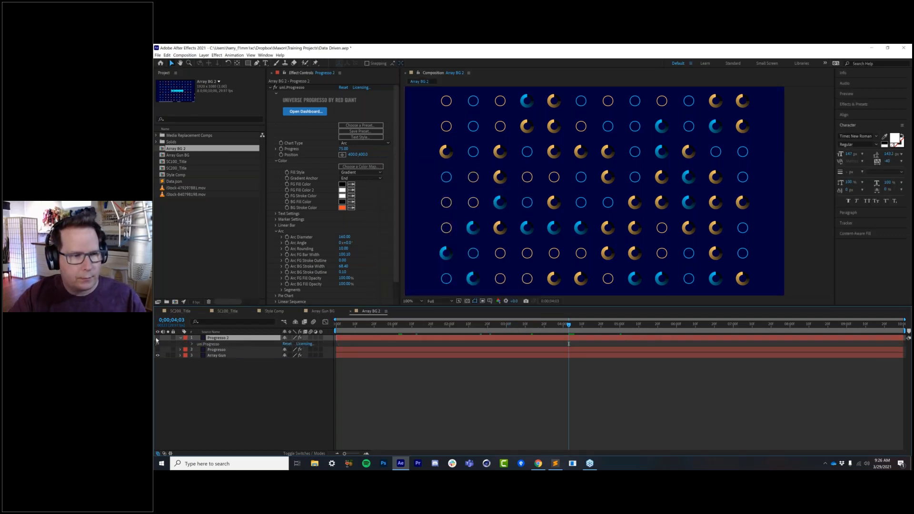
click(158, 338)
click(208, 344)
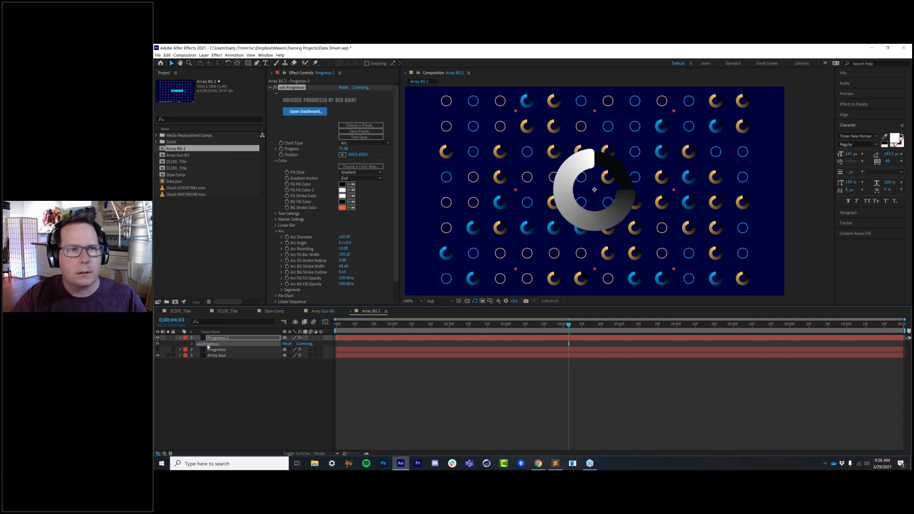
click(304, 111)
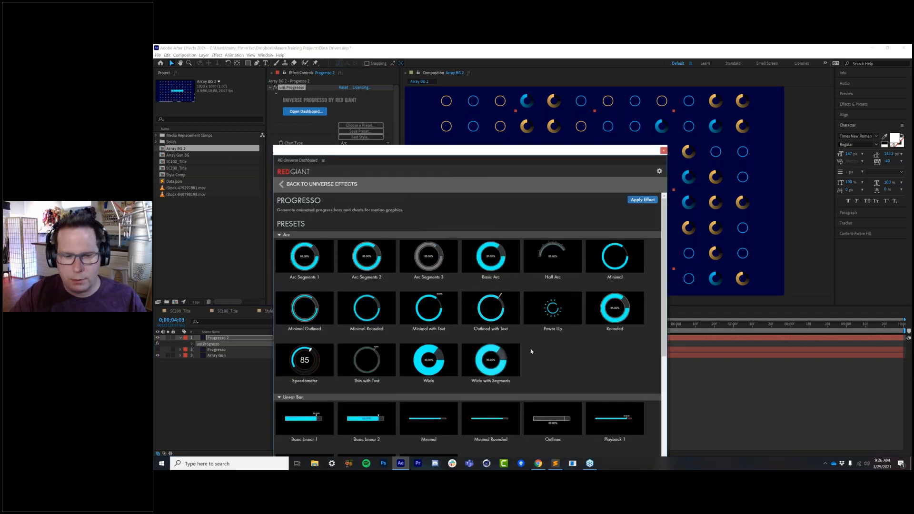
scroll(531, 351, down, 5)
scroll(536, 395, up, 4)
mouse_move(555, 284)
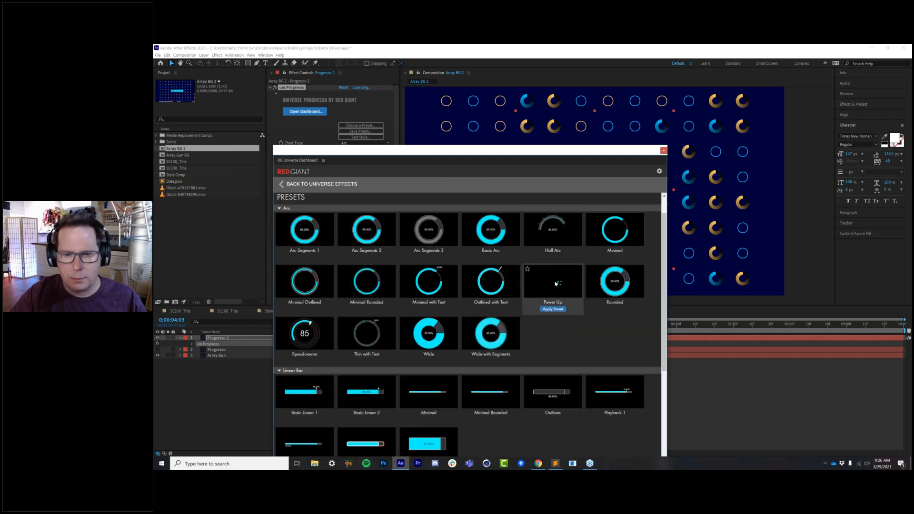
click(552, 309)
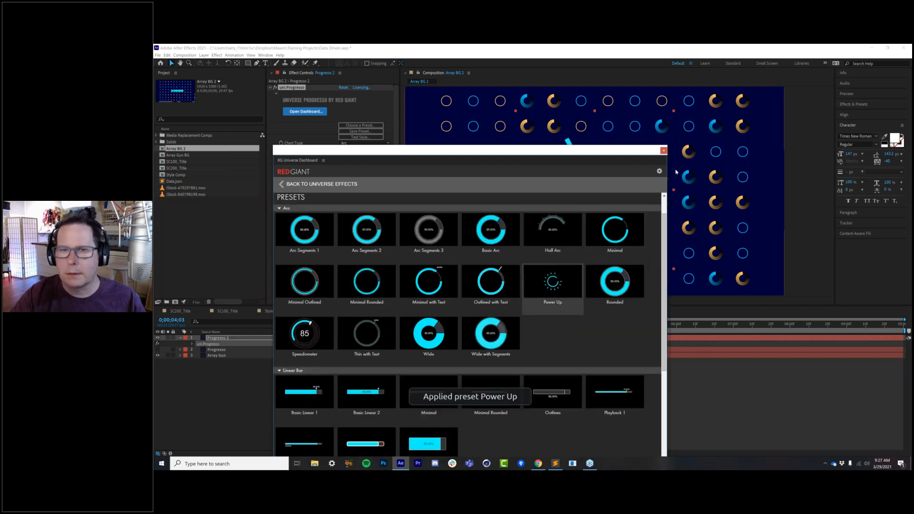
click(664, 151)
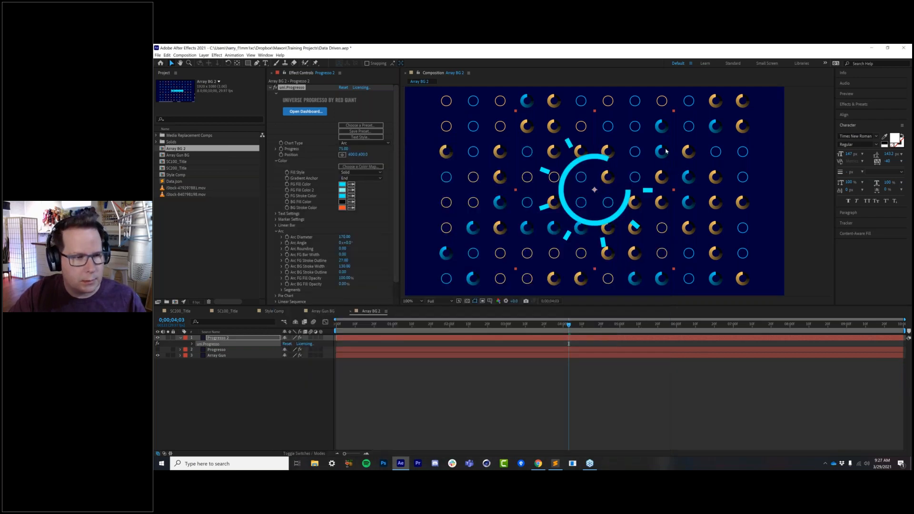
Solo Progresso 2 and restyle its arc with 21 narrower, longer segments, an Arc Diameter of 40 and a thinner foreground stroke outline.
click(168, 338)
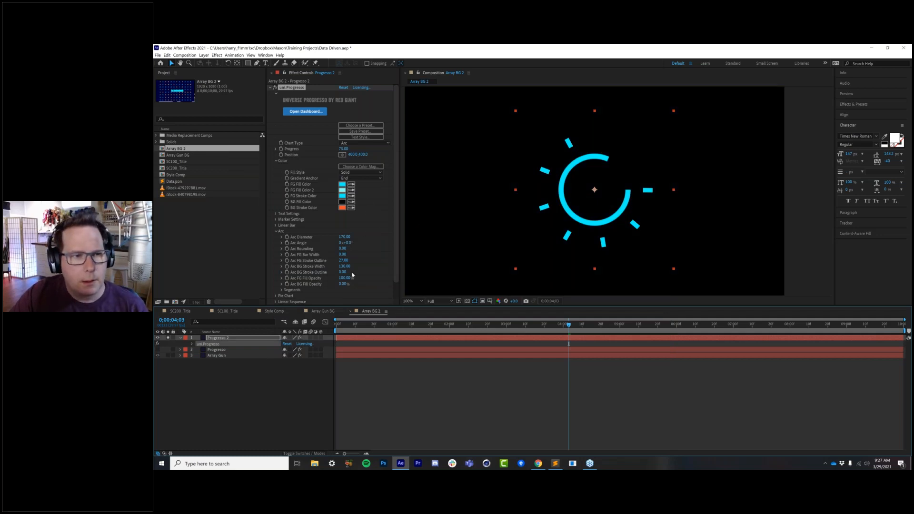
scroll(343, 259, down, 1)
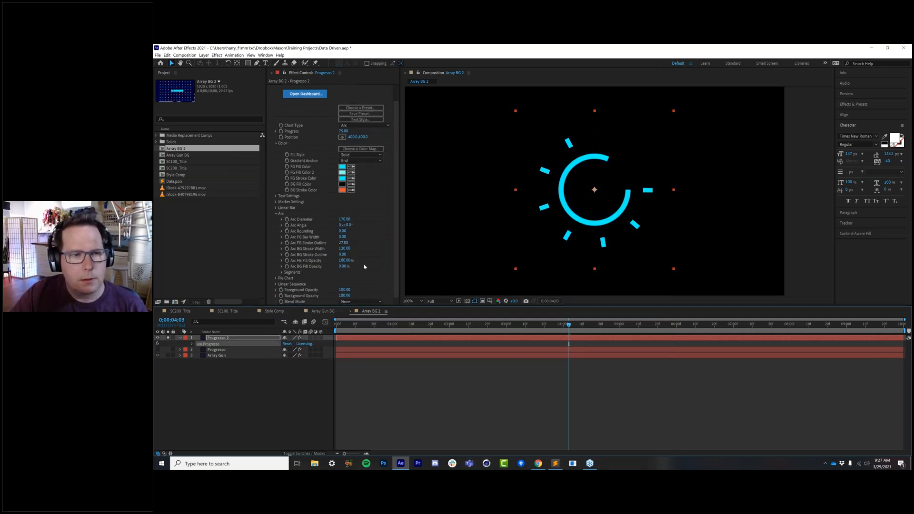
click(282, 272)
scroll(282, 274, down, 3)
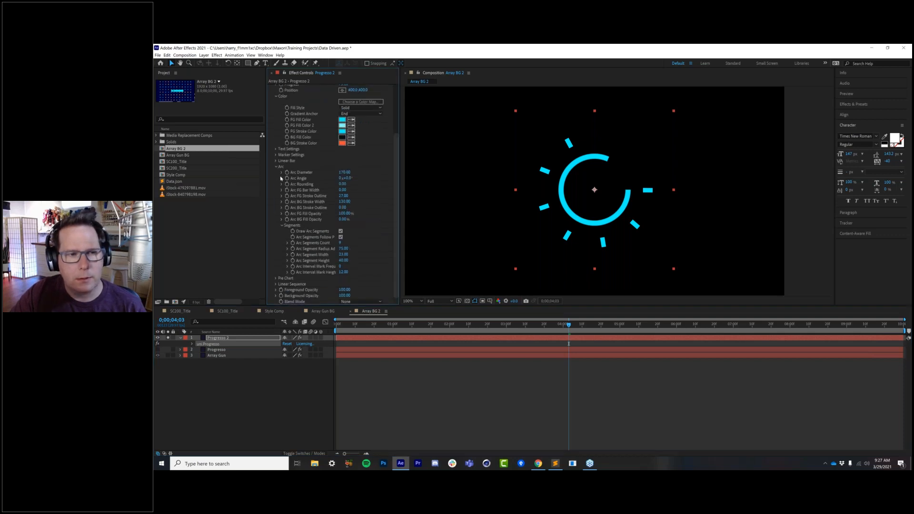
mouse_move(341, 242)
mouse_down()
mouse_move(332, 254)
mouse_move(340, 255)
mouse_up()
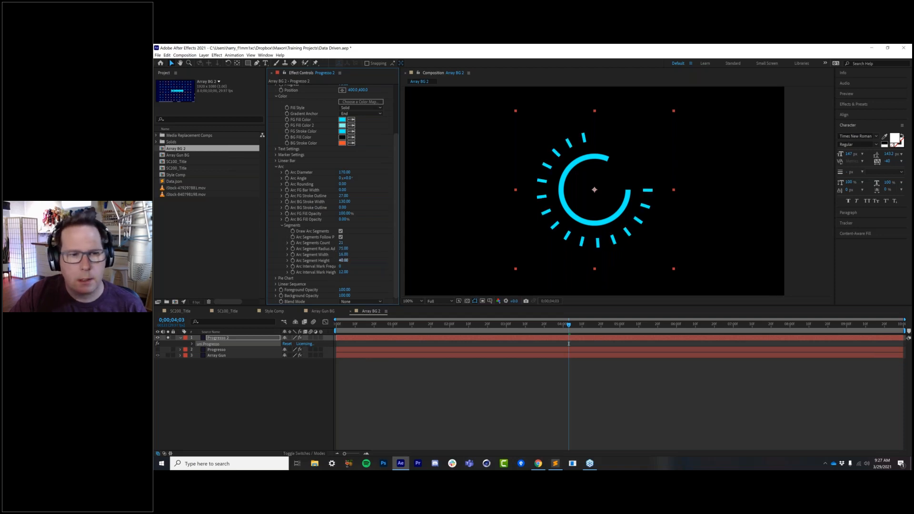
mouse_move(343, 255)
mouse_down()
mouse_move(355, 258)
mouse_move(342, 255)
mouse_up()
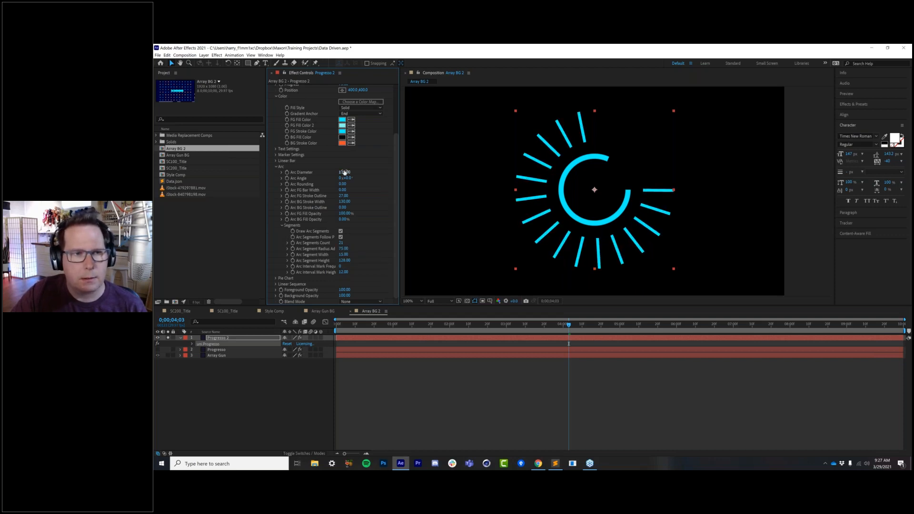
drag(342, 172, 341, 172)
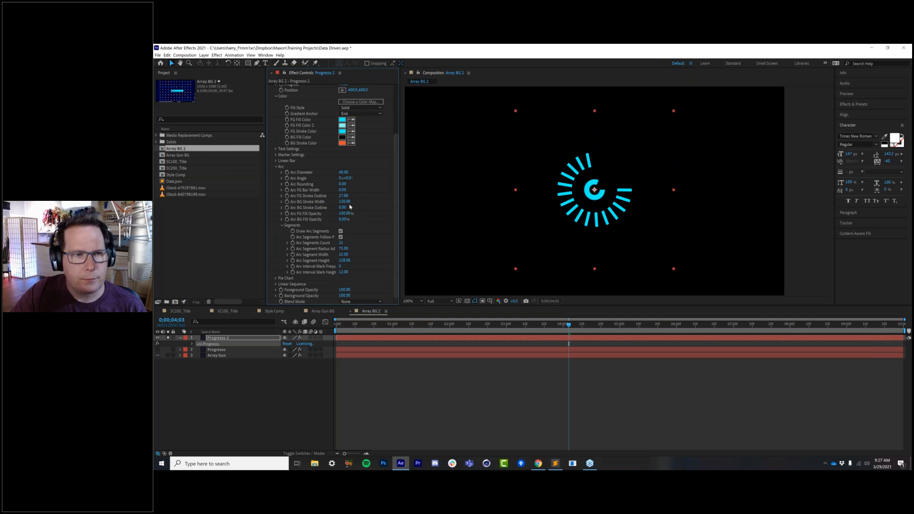
mouse_move(338, 203)
mouse_down()
mouse_move(330, 202)
mouse_move(337, 196)
mouse_up()
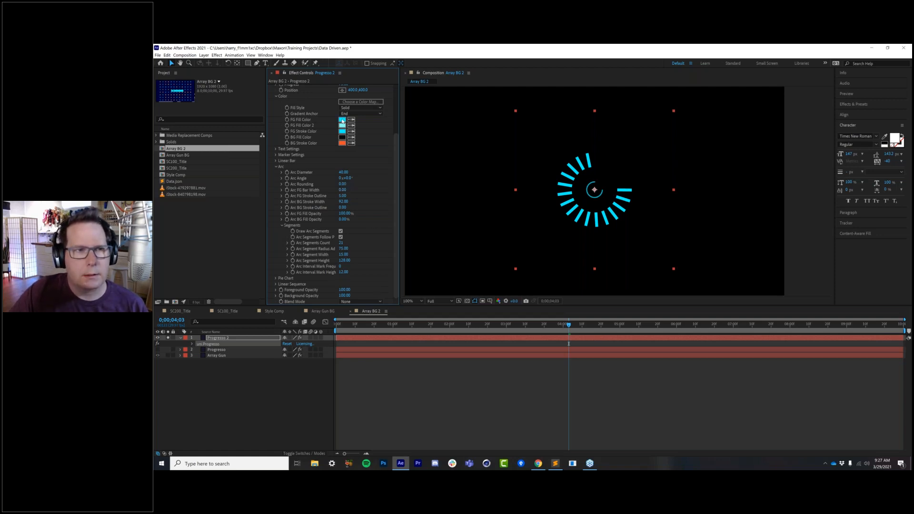
Set both the FG Fill Color and the FG Stroke Color of Progresso 2 to white.
click(342, 122)
drag(337, 134, 196, 89)
key(Return)
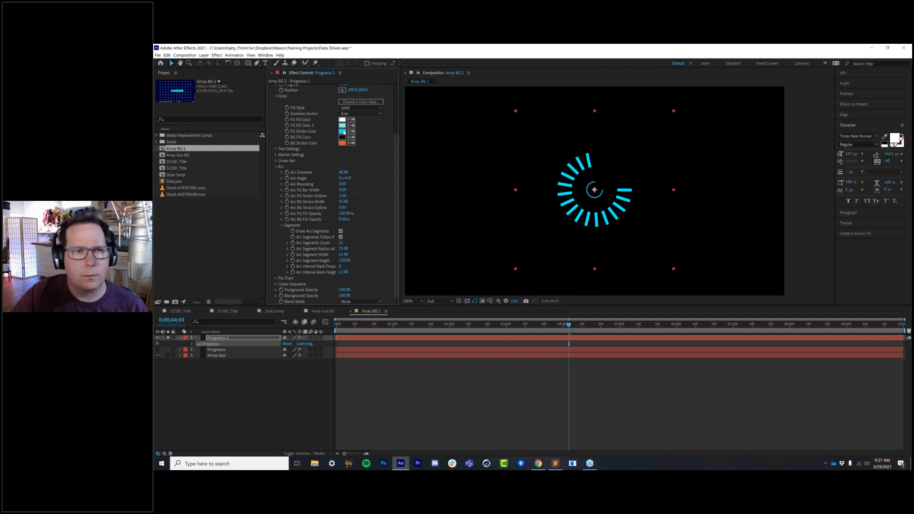
click(343, 132)
drag(342, 132, 311, 122)
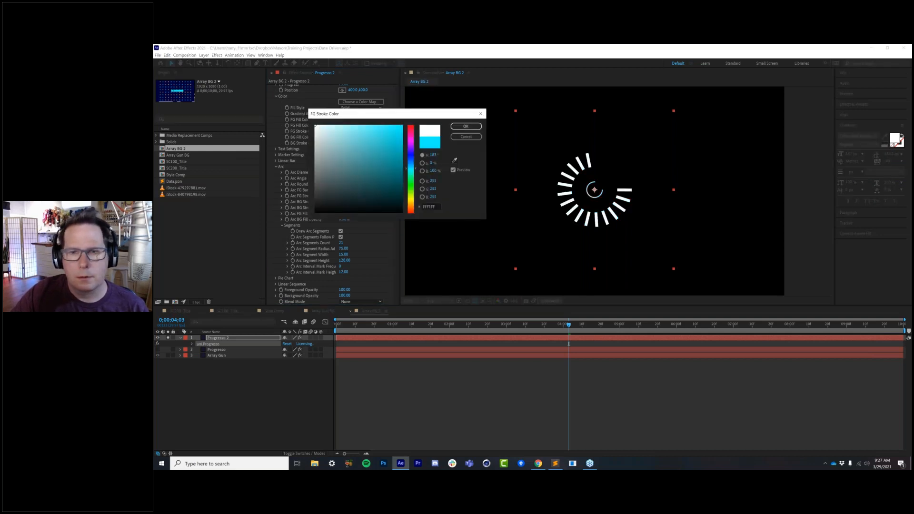
key(Return)
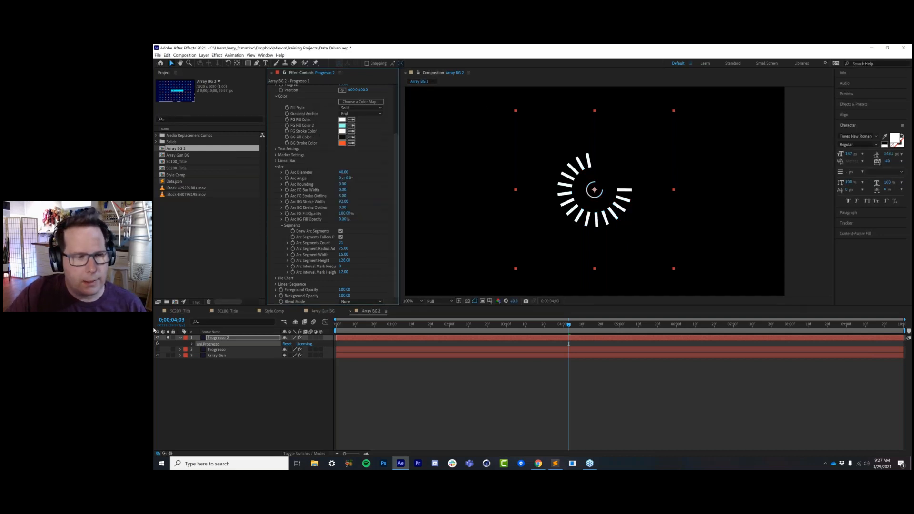
Unsolo and hide Progresso 2, and set Shape 3 of the Array Gun layer to Custom Layer.
click(157, 338)
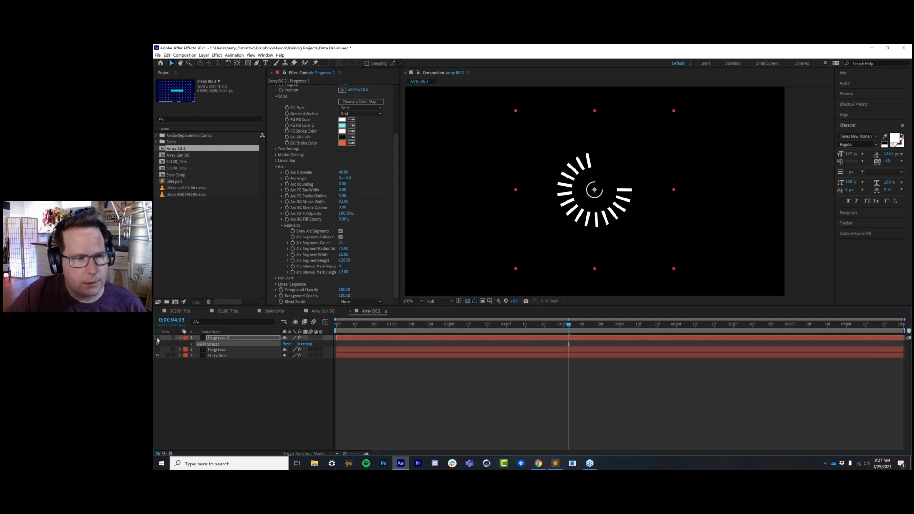
click(226, 358)
scroll(303, 206, down, 10)
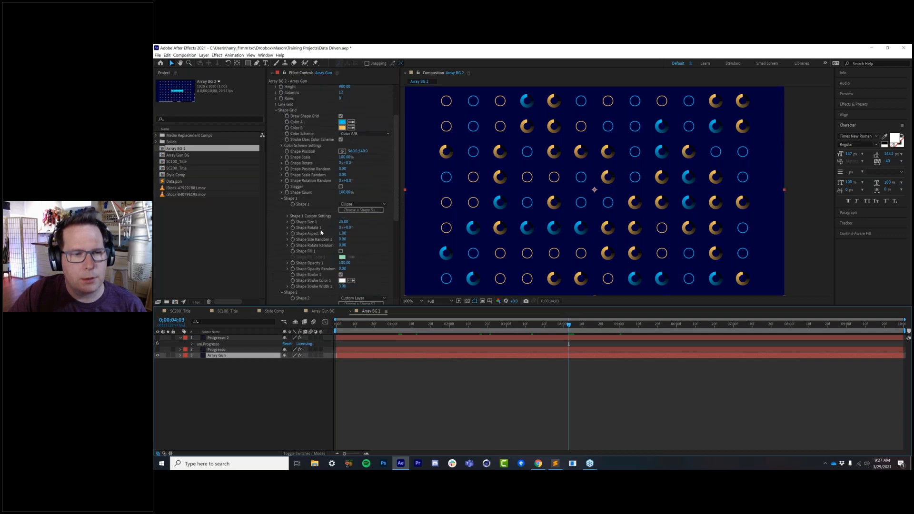
scroll(303, 206, down, 3)
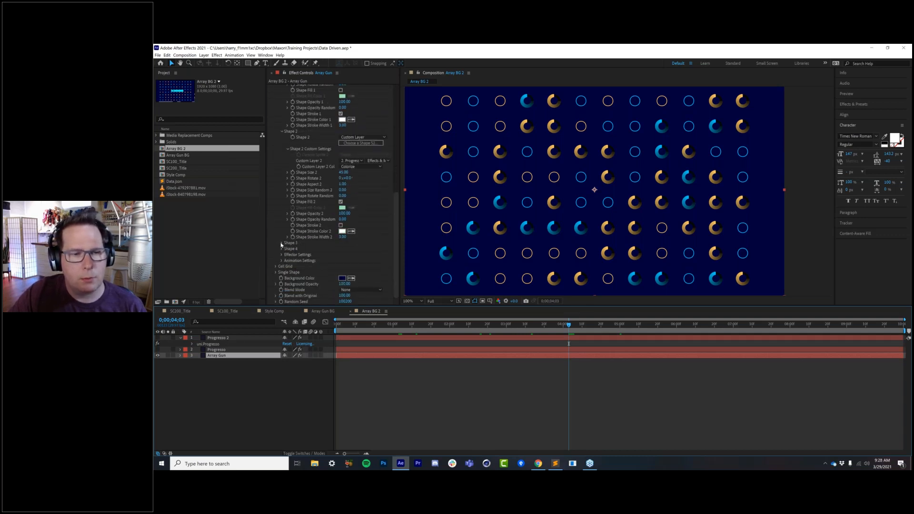
click(281, 244)
scroll(286, 243, down, 2)
click(360, 219)
click(359, 291)
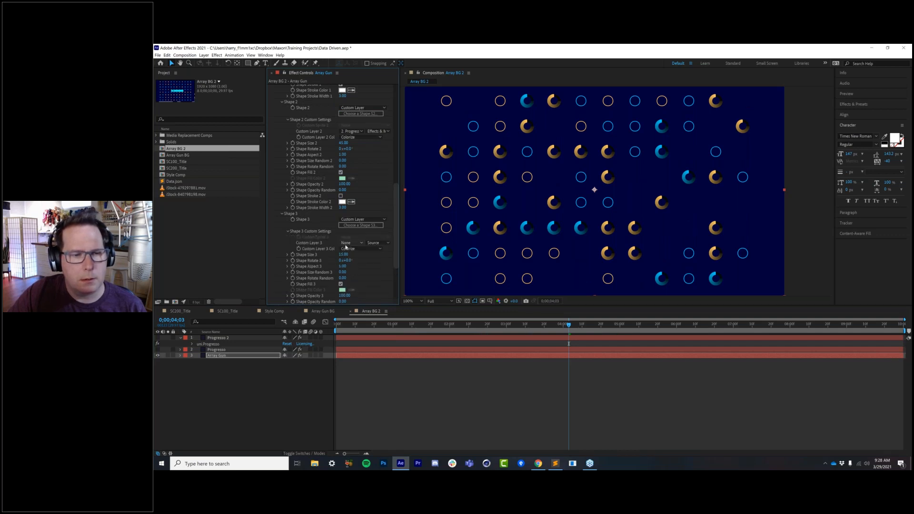
Use Progresso 2 with Effects & Masks as Custom Layer 3 and increase Shape Size 3 until the segmented arcs match the other shapes.
click(348, 243)
click(362, 257)
click(378, 243)
click(380, 262)
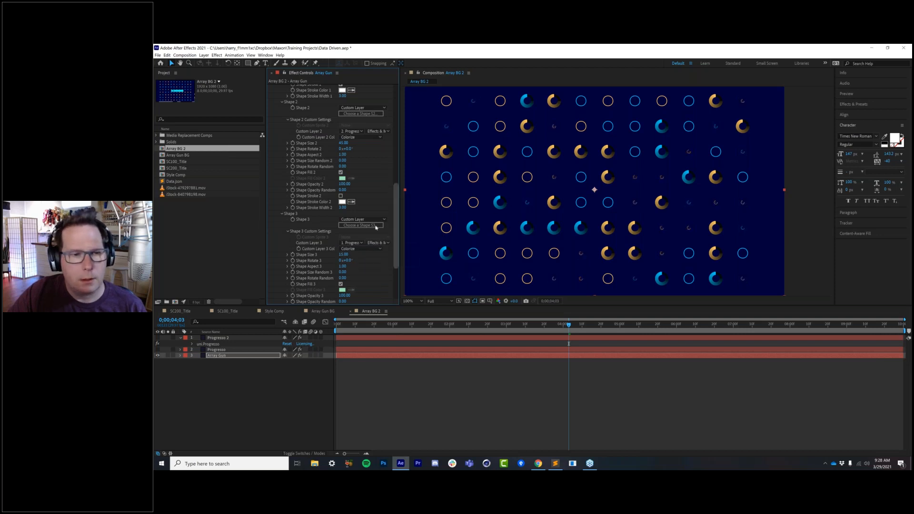
drag(342, 254, 343, 255)
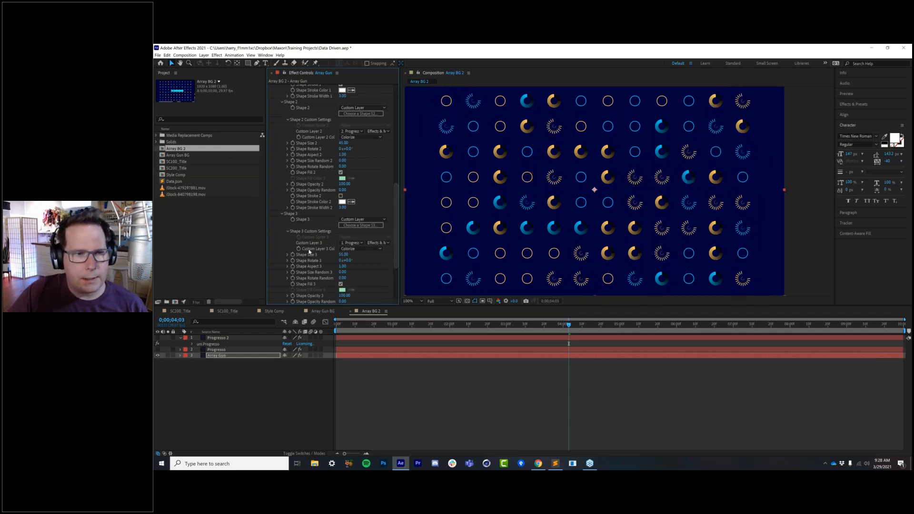
Assign the Abstract X3 preset from the shape library to Shape 4 of the array.
scroll(309, 253, down, 2)
scroll(308, 252, down, 3)
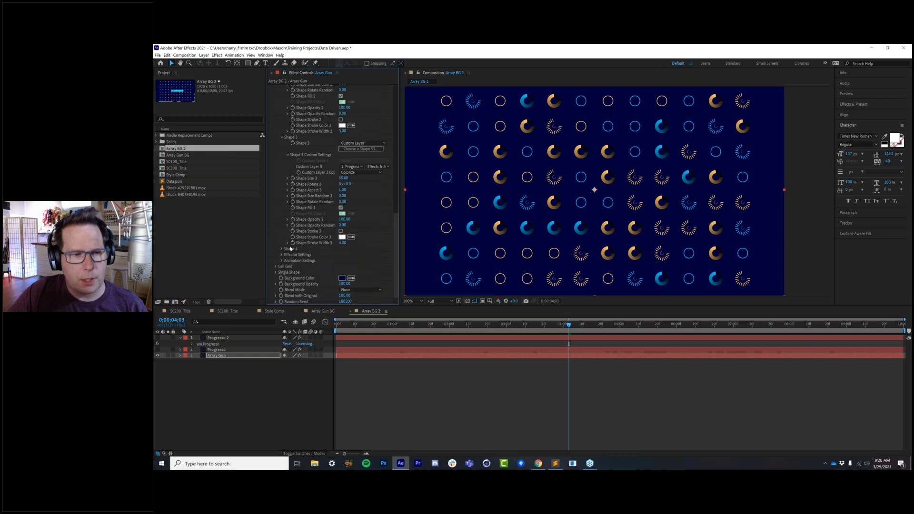
click(290, 248)
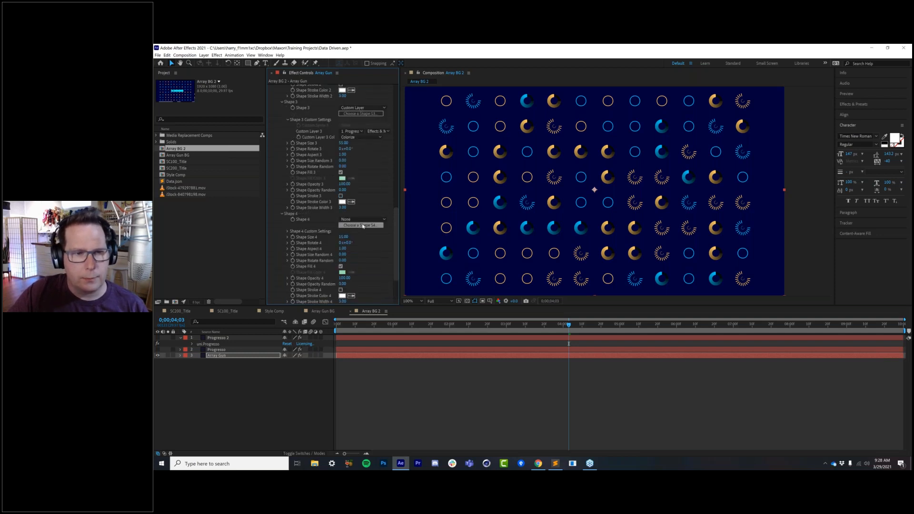
click(362, 225)
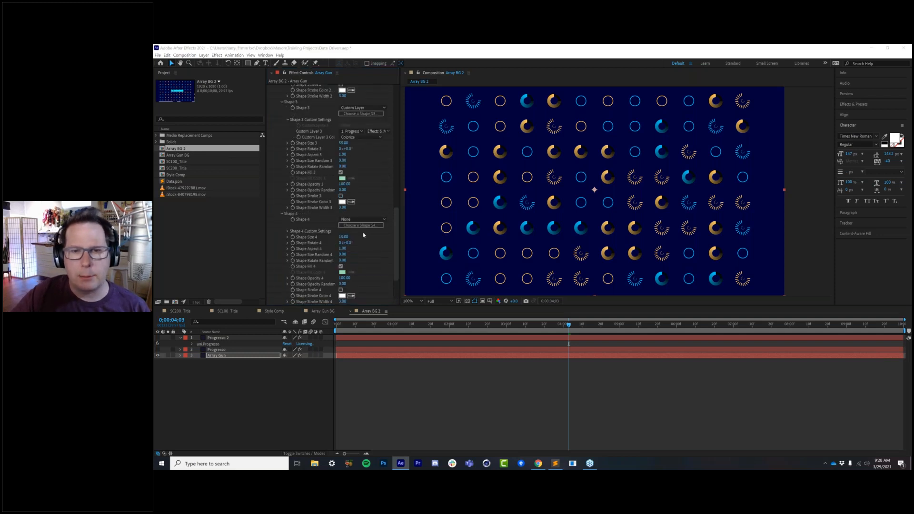
click(579, 141)
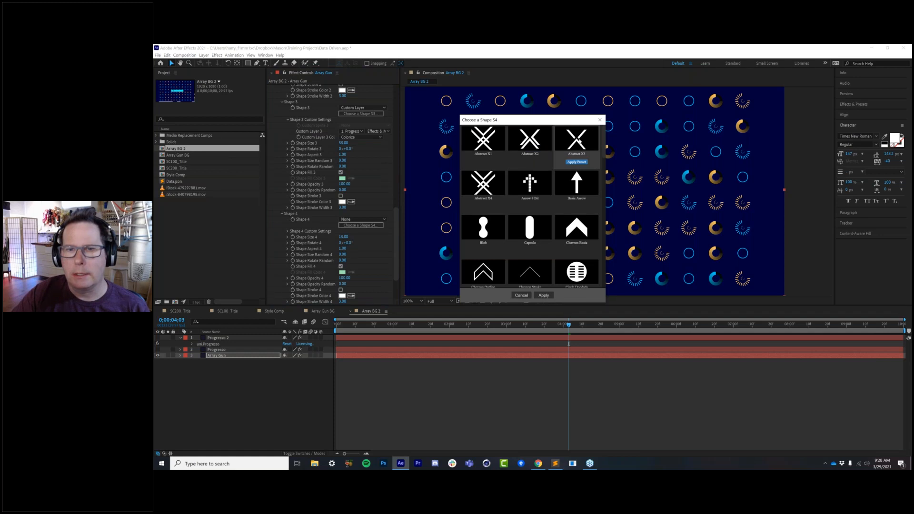
scroll(566, 161, down, 5)
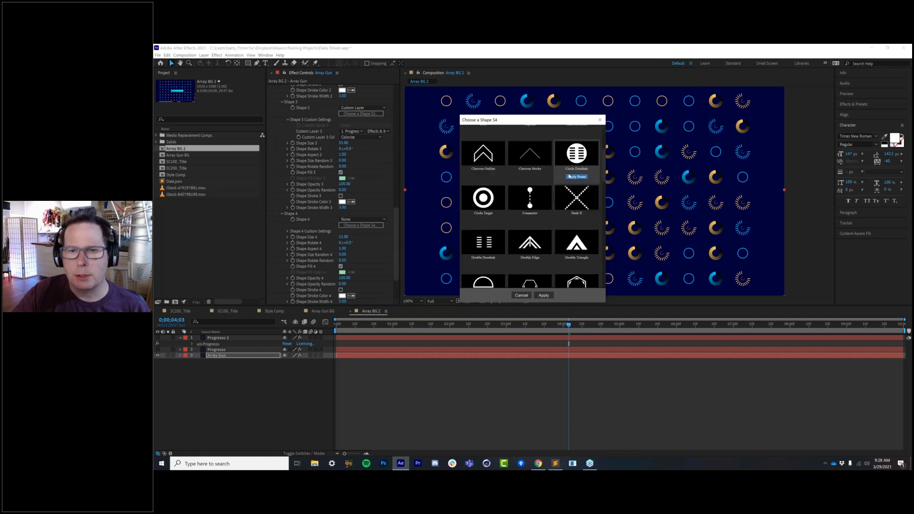
scroll(571, 167, up, 4)
scroll(530, 205, up, 1)
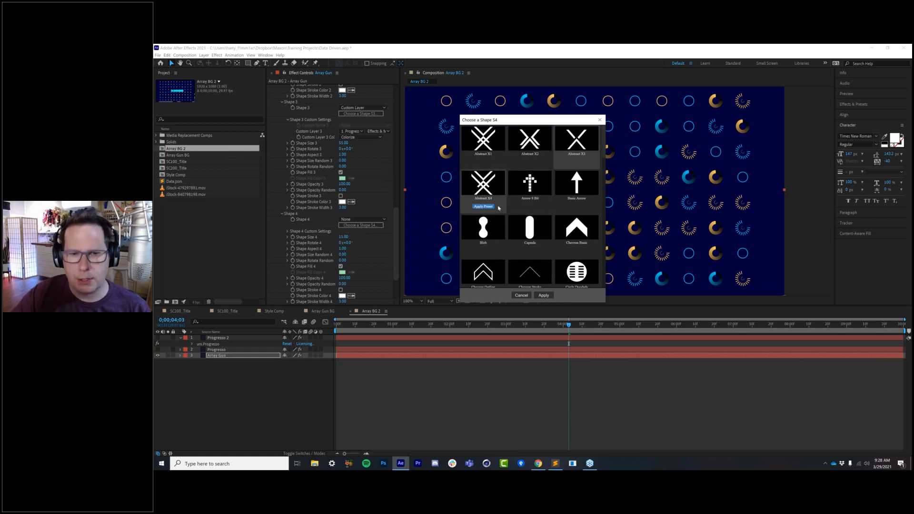
mouse_move(603, 138)
mouse_down()
mouse_move(602, 269)
mouse_move(604, 127)
mouse_up()
click(543, 295)
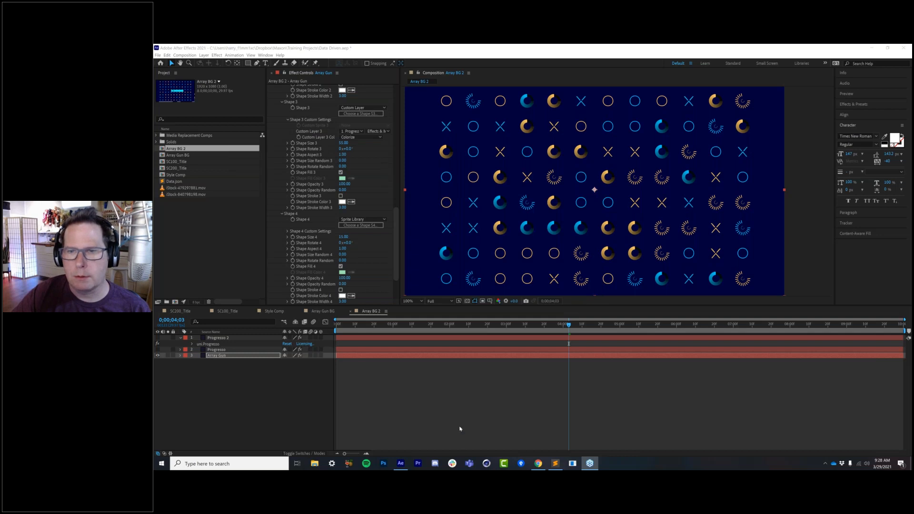
click(403, 466)
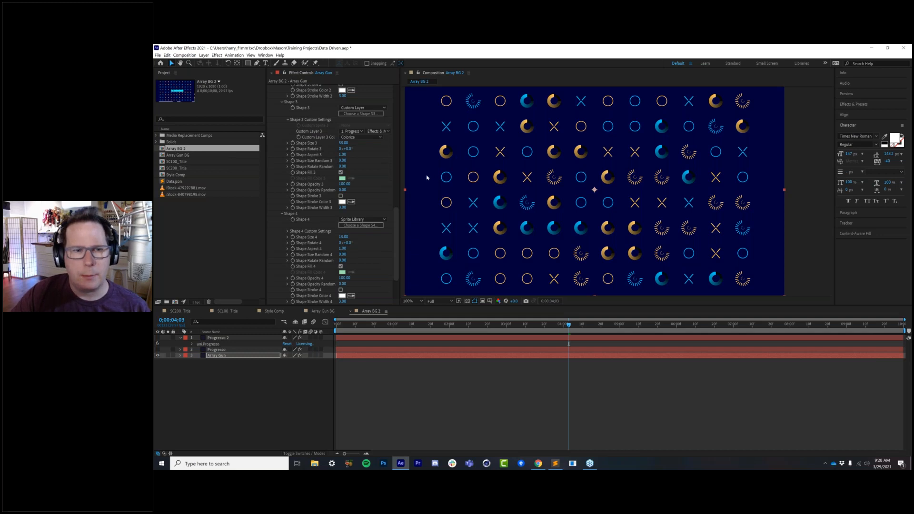
Collapse the four shape groups and set the shape grid's Shape Scale Random to 40.
scroll(312, 174, up, 6)
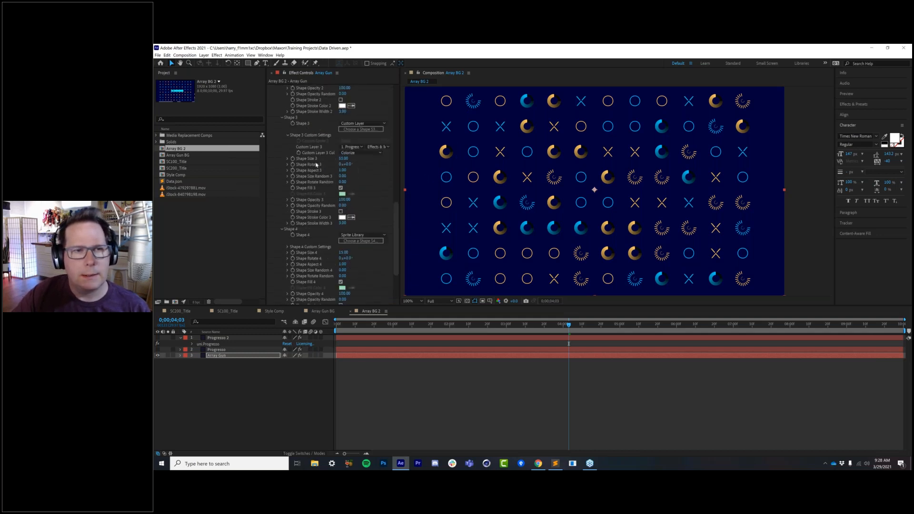
scroll(337, 141, up, 5)
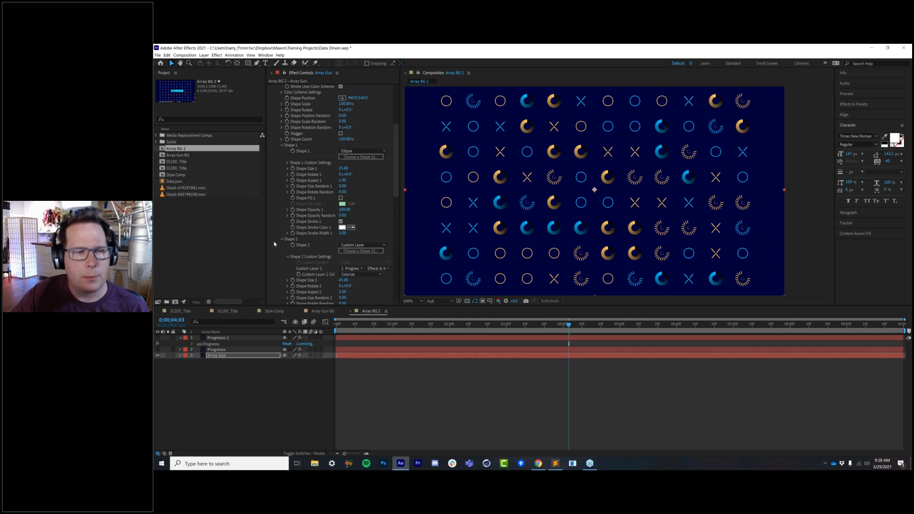
scroll(337, 162, up, 2)
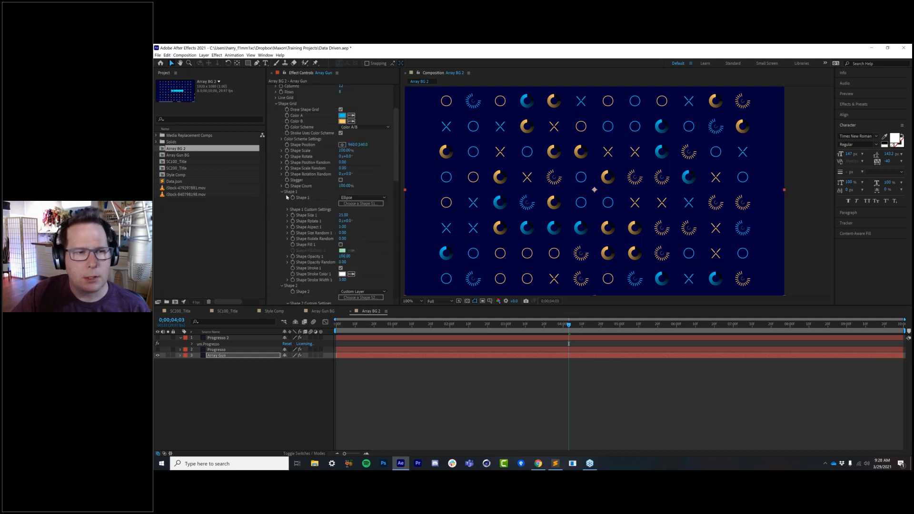
click(282, 192)
click(281, 198)
click(282, 203)
click(281, 205)
click(282, 210)
click(281, 210)
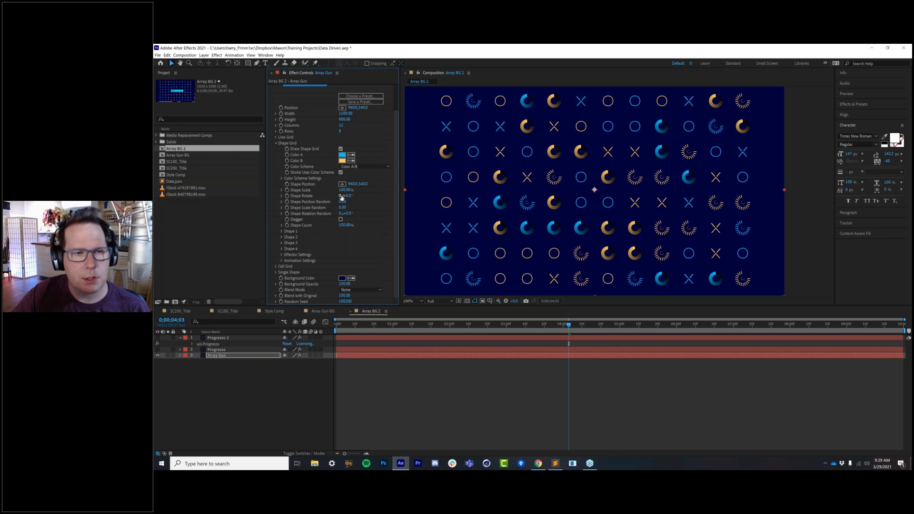
mouse_move(344, 208)
mouse_down()
mouse_move(365, 207)
mouse_move(341, 207)
mouse_move(356, 206)
mouse_up()
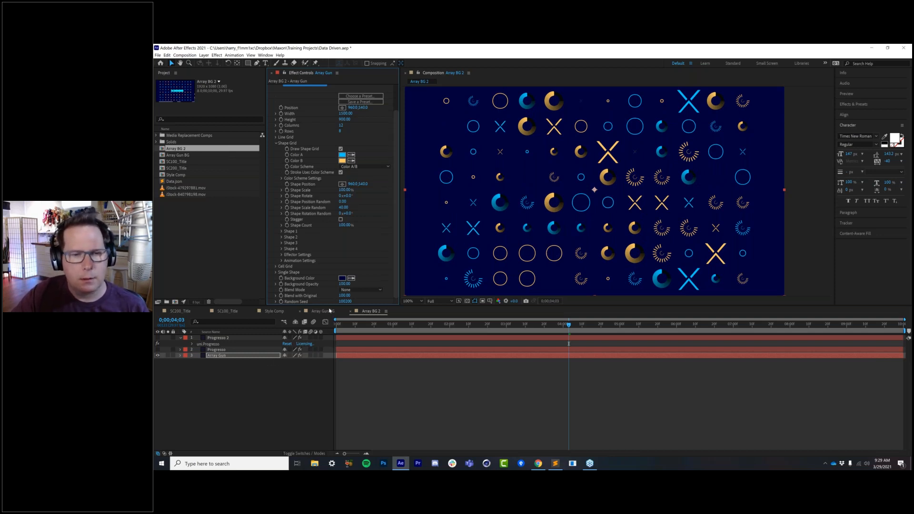
Turn on the Array Gun line grid and change its Grid Color to the dark blue 0A447E.
click(329, 311)
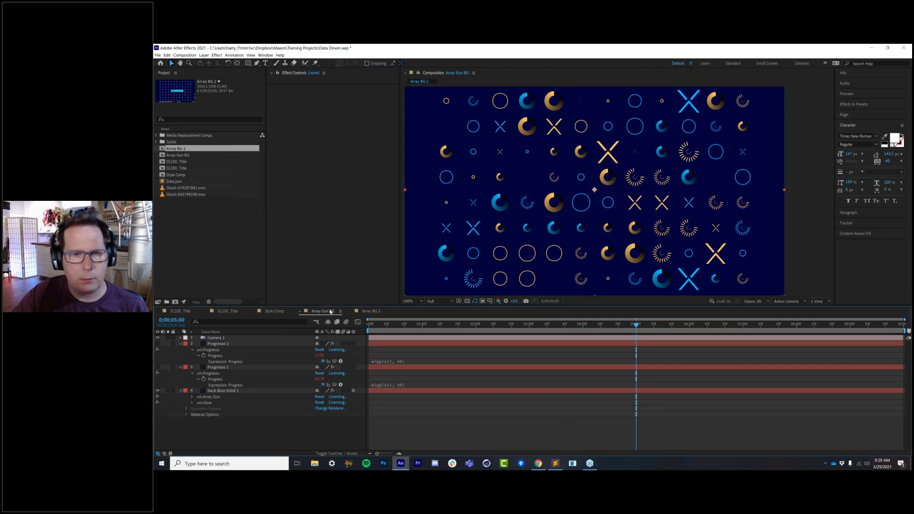
click(370, 311)
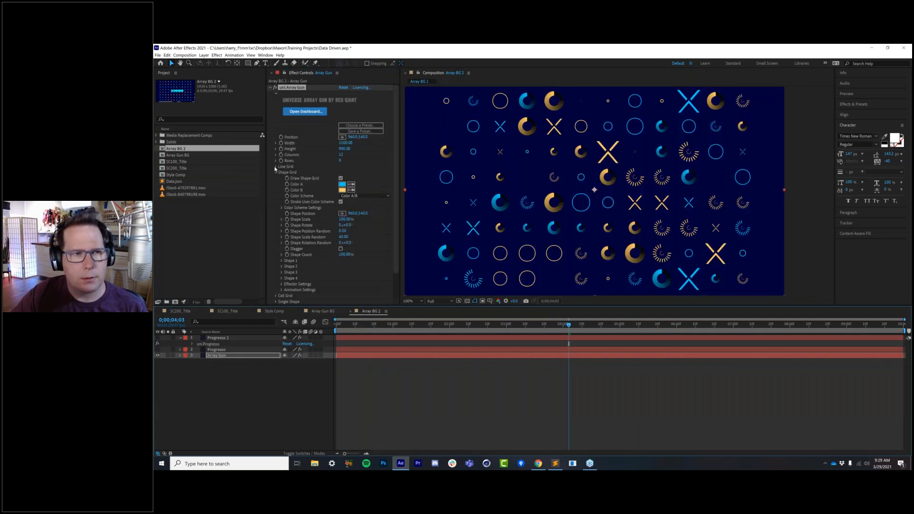
click(276, 168)
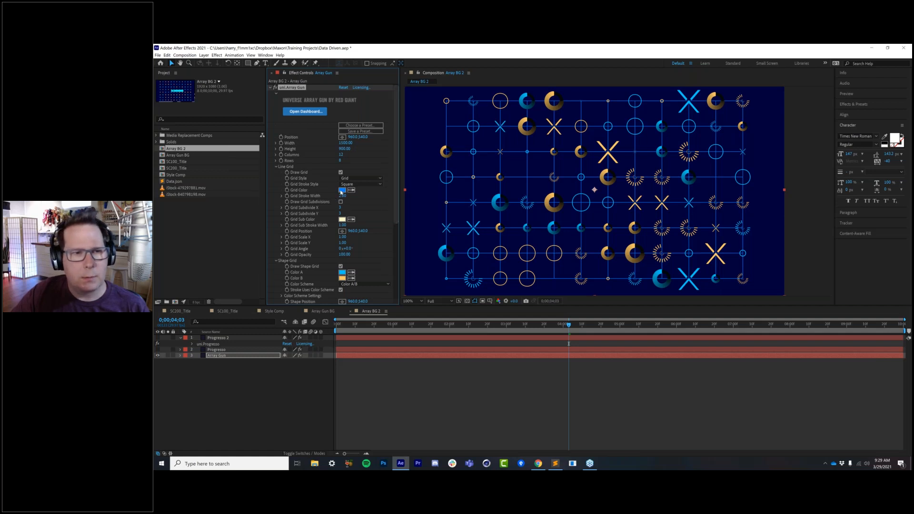
click(342, 190)
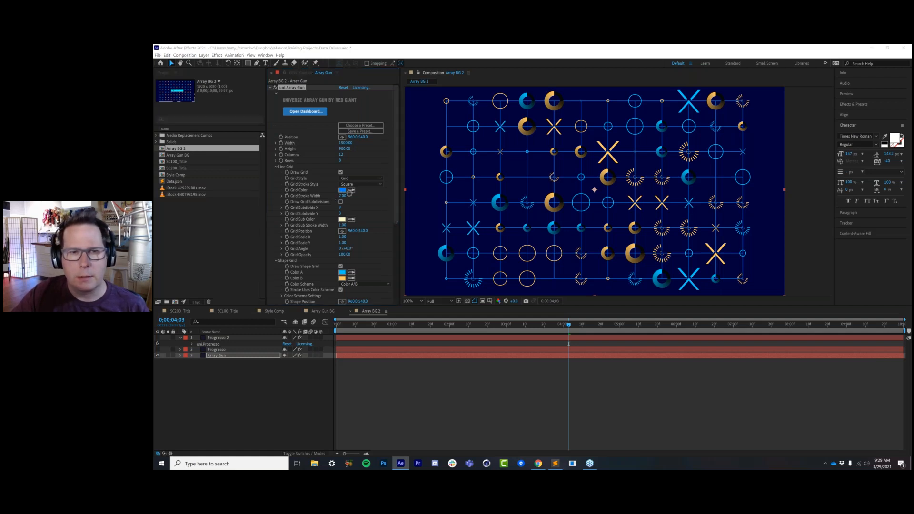
drag(382, 188, 395, 170)
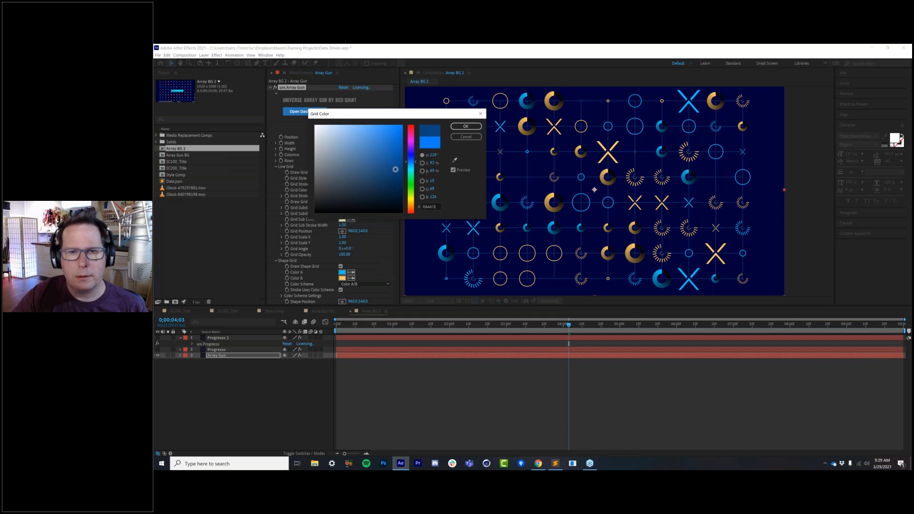
key(Return)
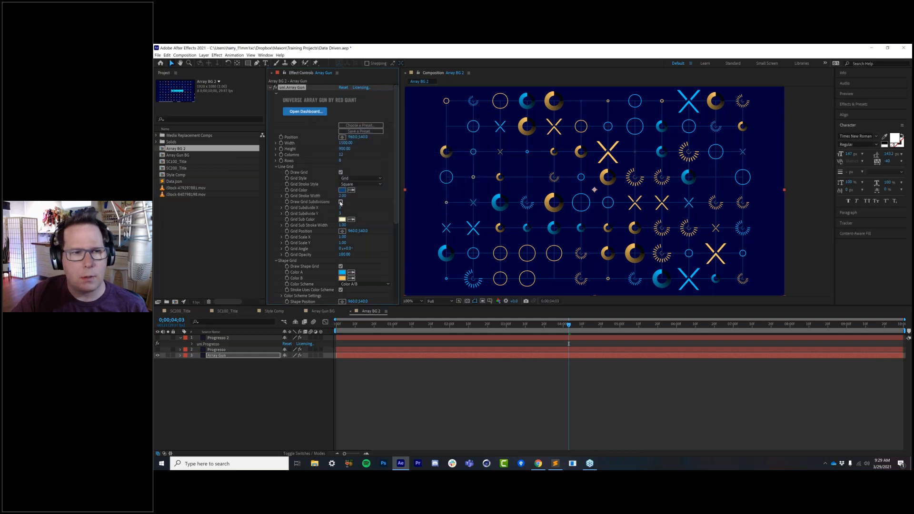
Enable Draw Grid Subdivisions and change the Grid Sub Color to a dark teal.
click(340, 202)
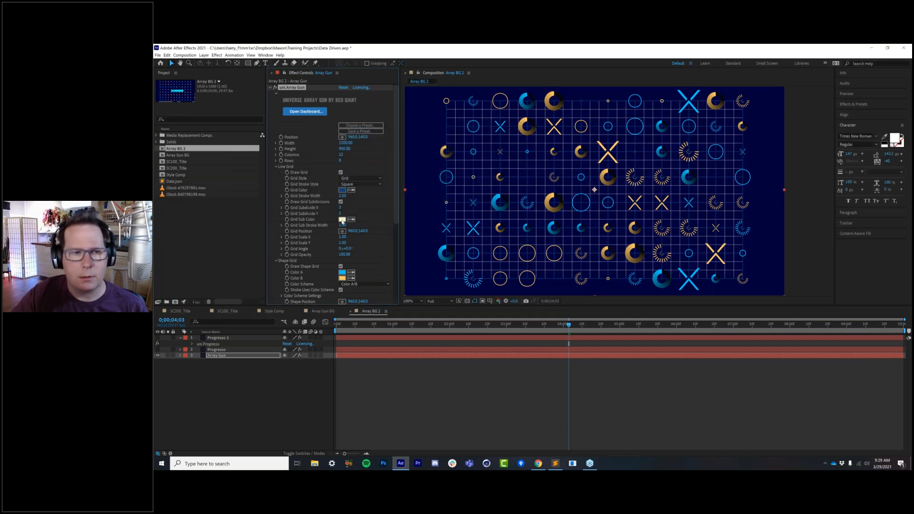
click(342, 220)
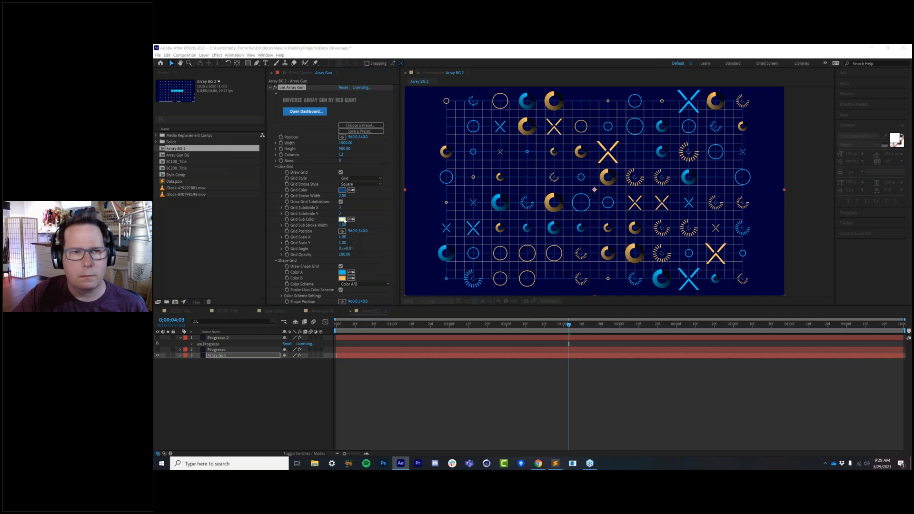
click(409, 170)
click(336, 163)
mouse_move(342, 169)
mouse_down()
mouse_move(371, 194)
mouse_move(388, 185)
mouse_move(375, 198)
mouse_up()
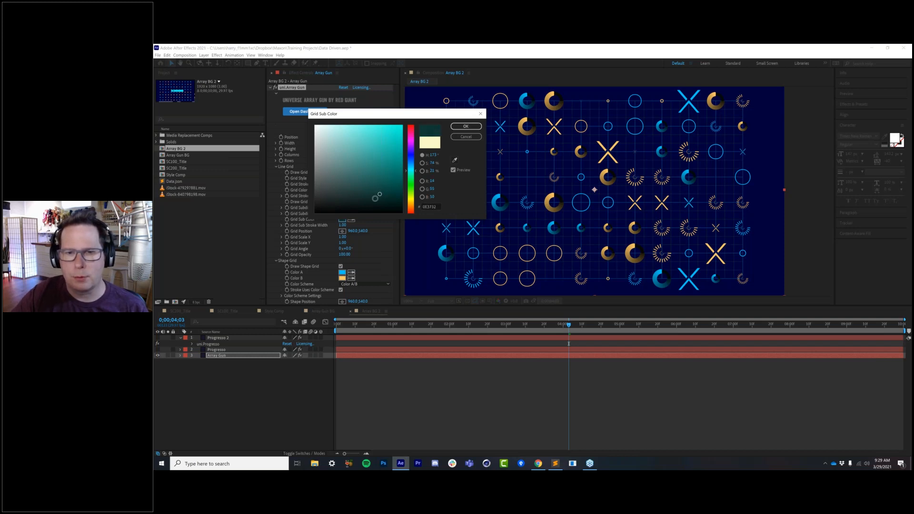
key(Return)
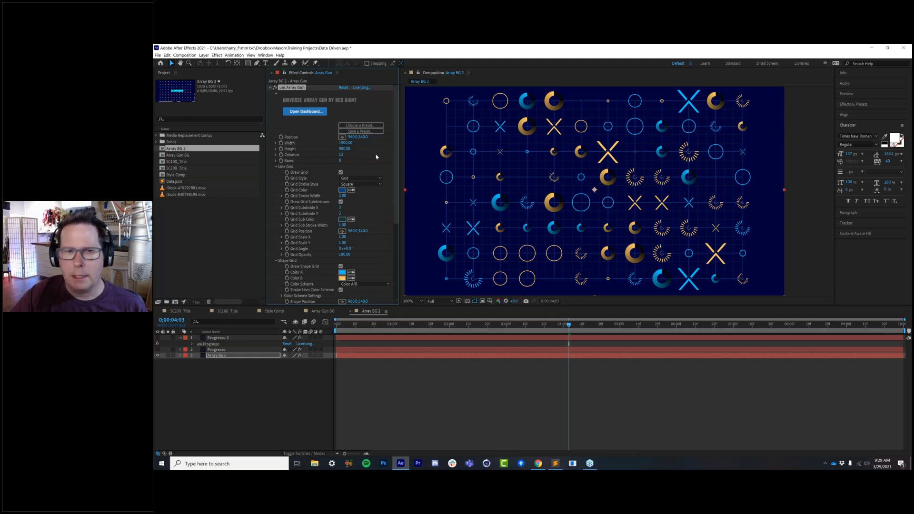
Set the array to 10 columns and 6 rows, with a Grid Stroke Width of 2.
click(341, 155)
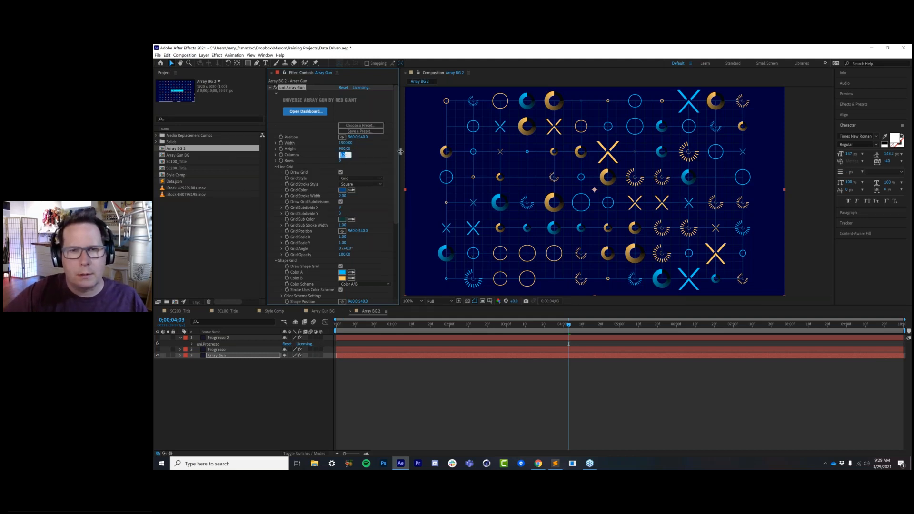
text(10)
key(Tab)
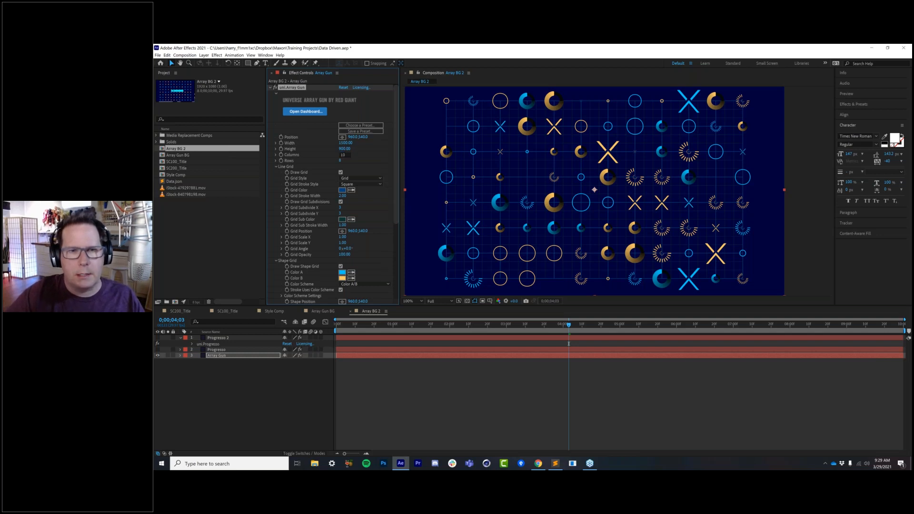
text(6)
key(Tab)
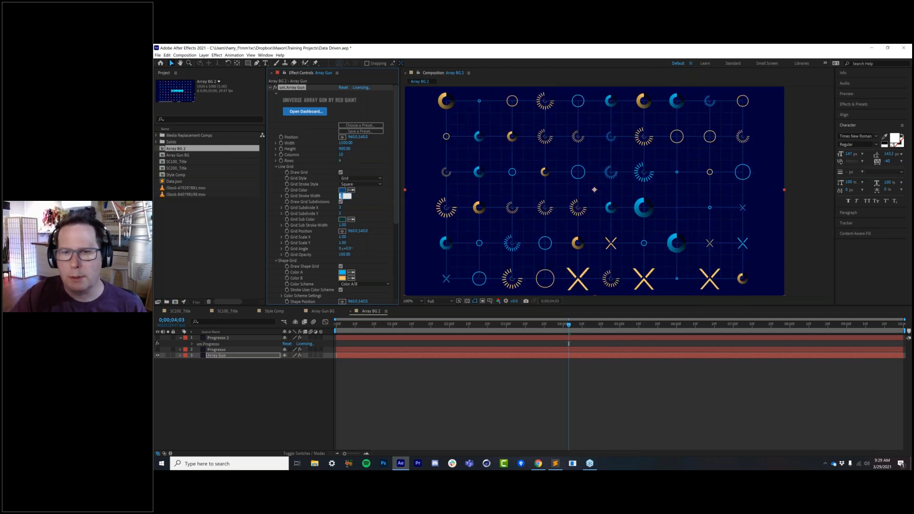
text(2)
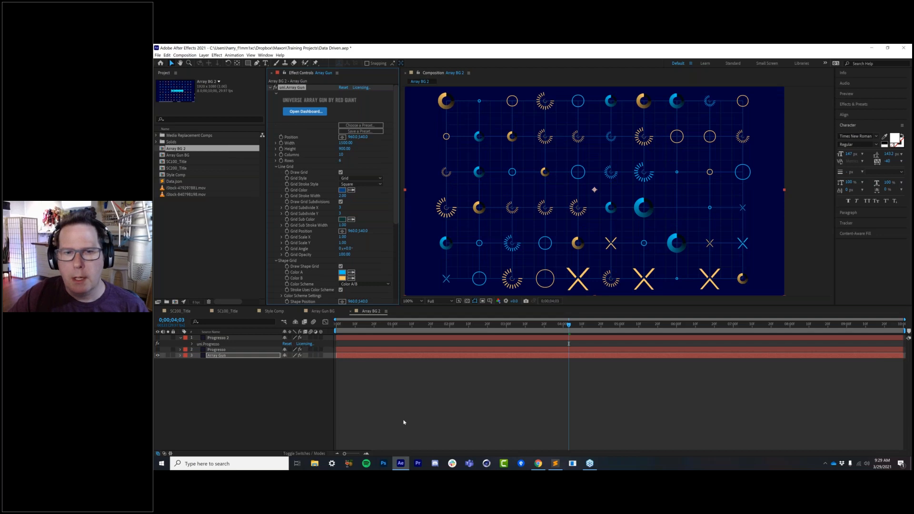
click(403, 423)
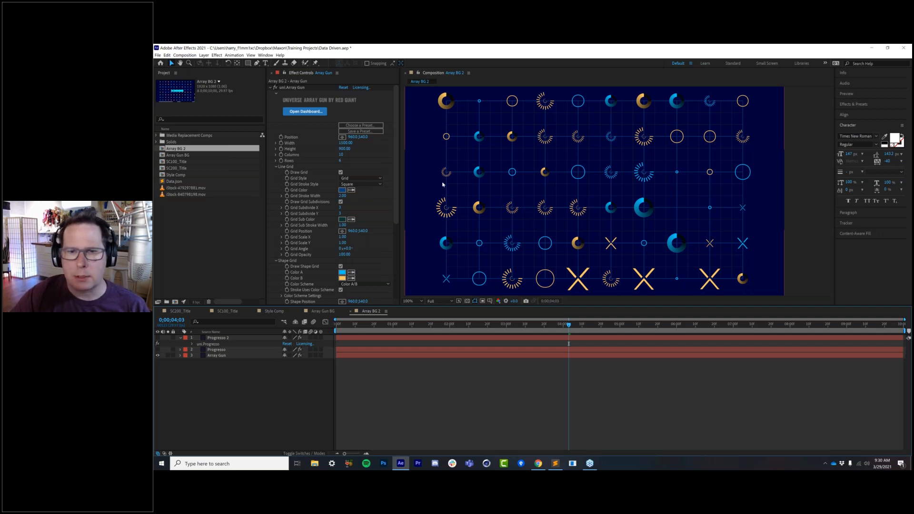
Enable Effect Size in the shape grid's Effector Settings and lower Effect Size Amount to a negative value that shrinks the central shapes.
click(277, 167)
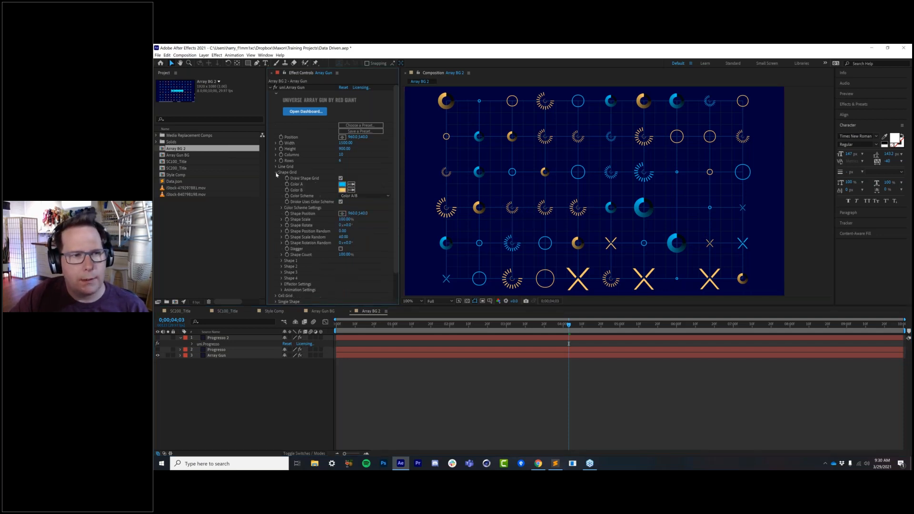
click(298, 282)
scroll(304, 238, down, 5)
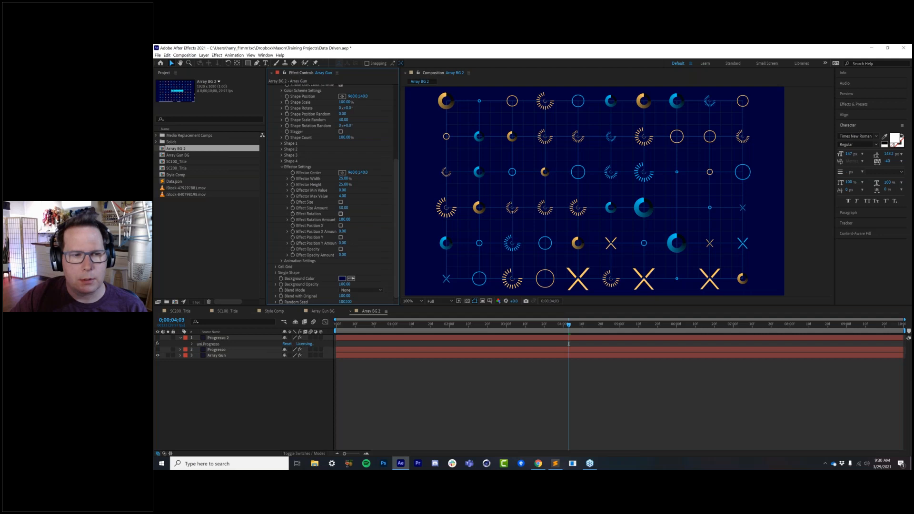
click(310, 204)
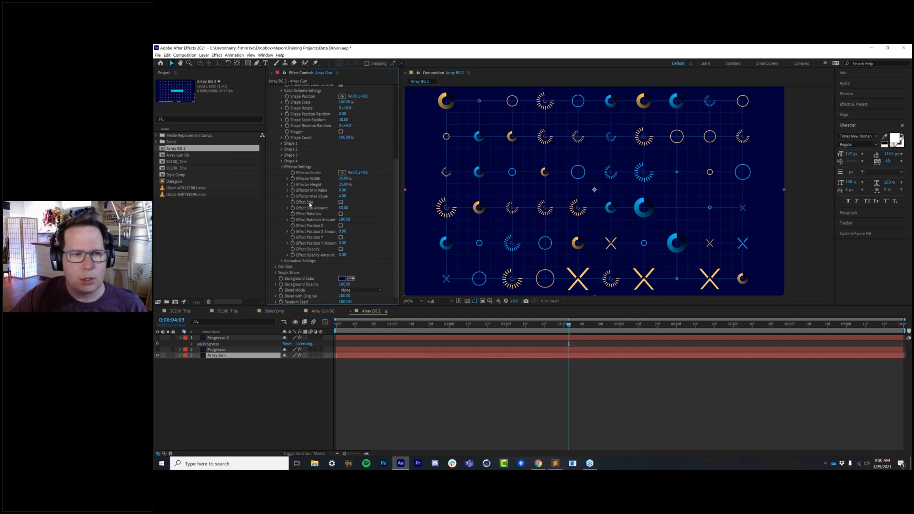
click(341, 202)
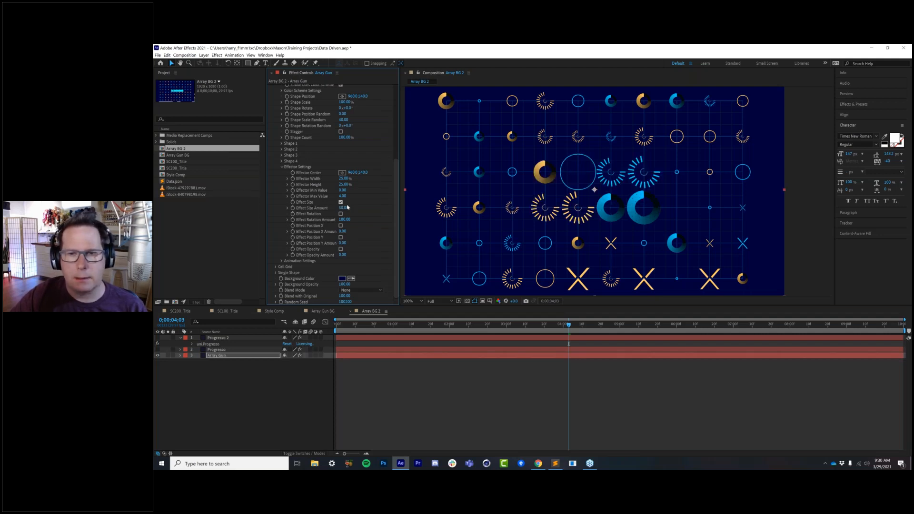
drag(351, 207, 315, 215)
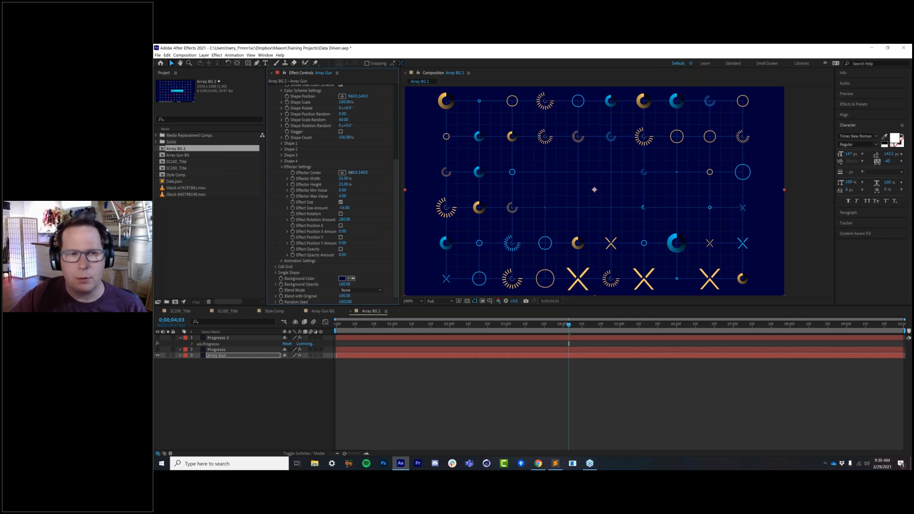
Place the Effector Center near the middle of the composition and enlarge Effector Width to 33% and Effector Height to 26%.
drag(352, 173, 345, 191)
drag(554, 190, 595, 192)
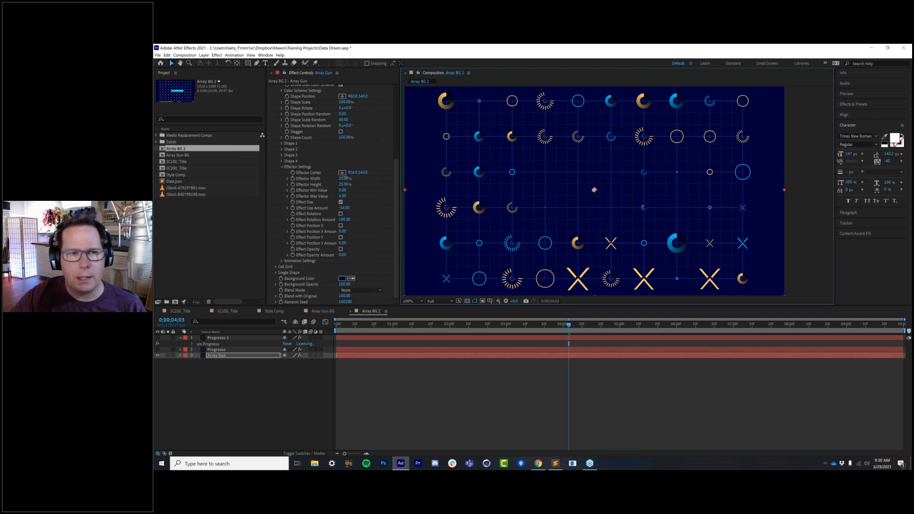
drag(344, 178, 346, 178)
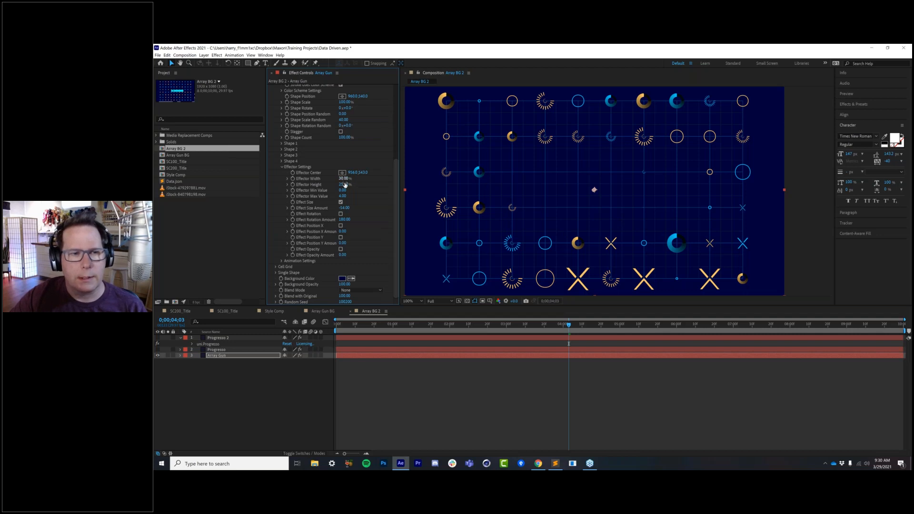
drag(346, 185, 346, 177)
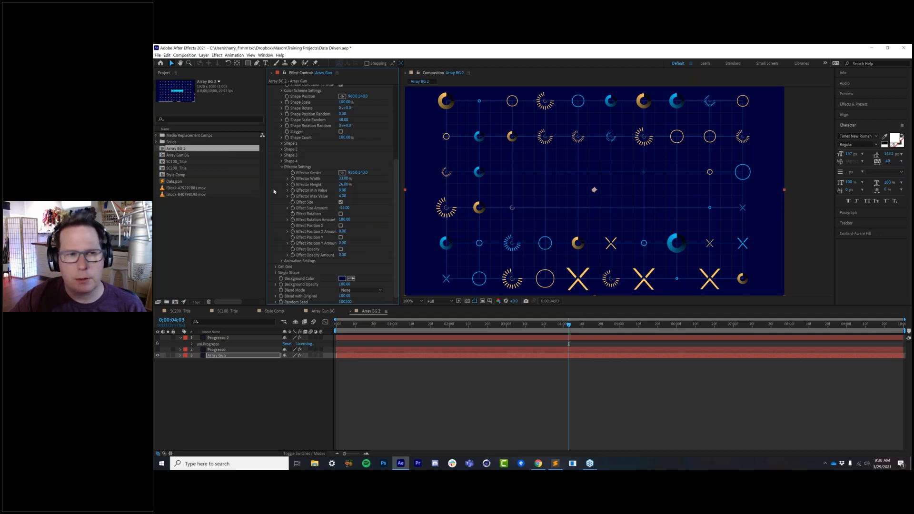
Turn on Draw Single Shape, try the Ellipse type, and set Single Shape Type to Rectangle.
click(284, 274)
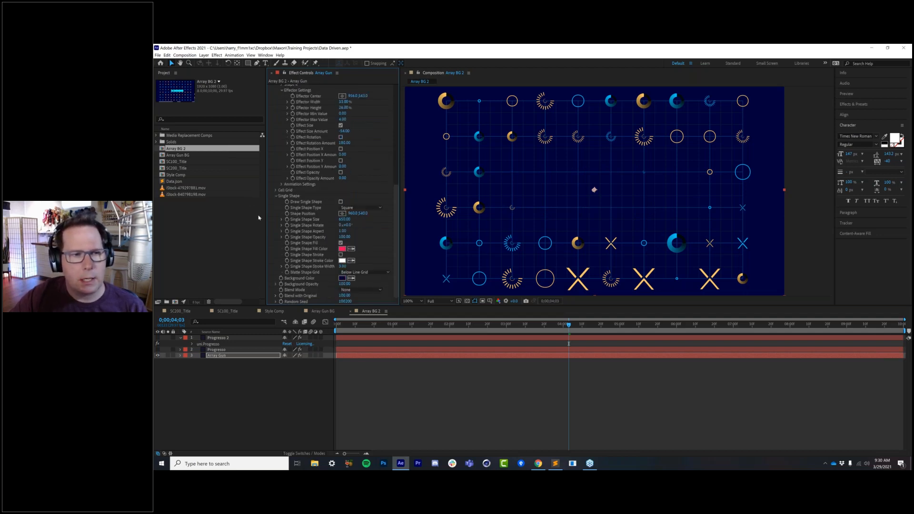
click(340, 202)
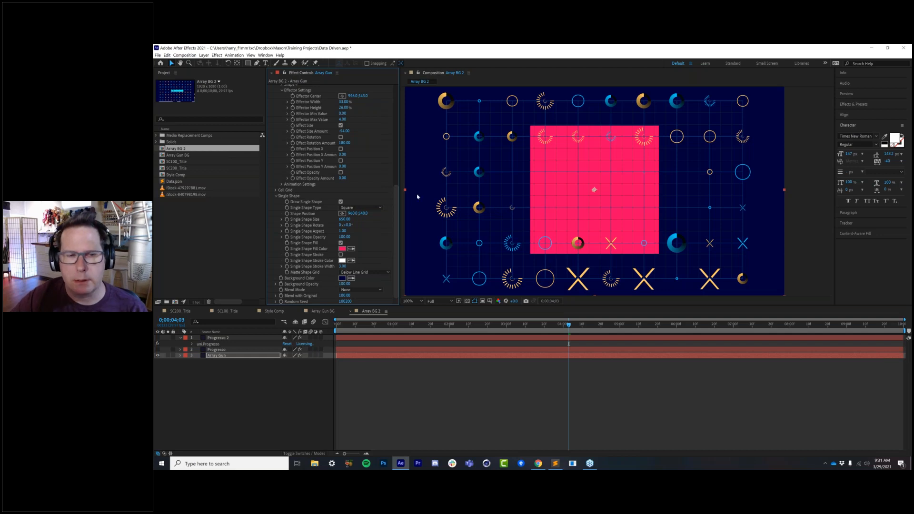
click(367, 208)
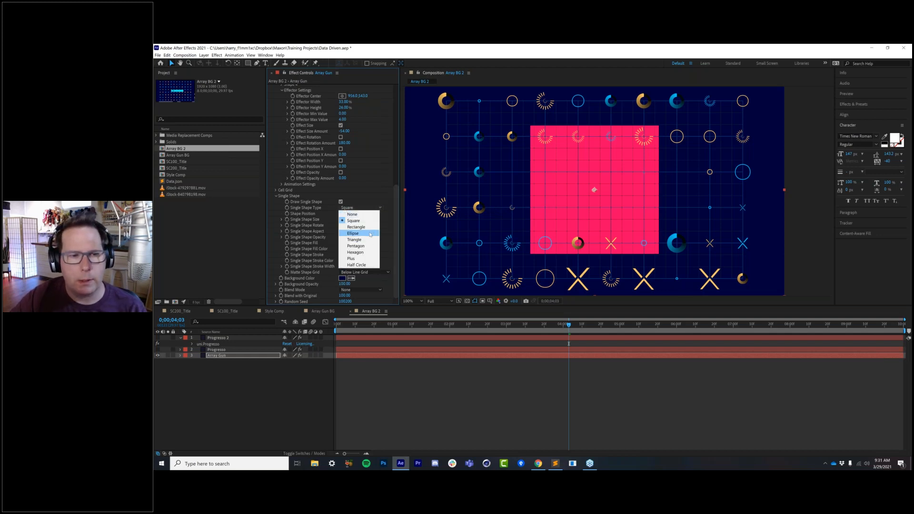
click(370, 233)
click(361, 208)
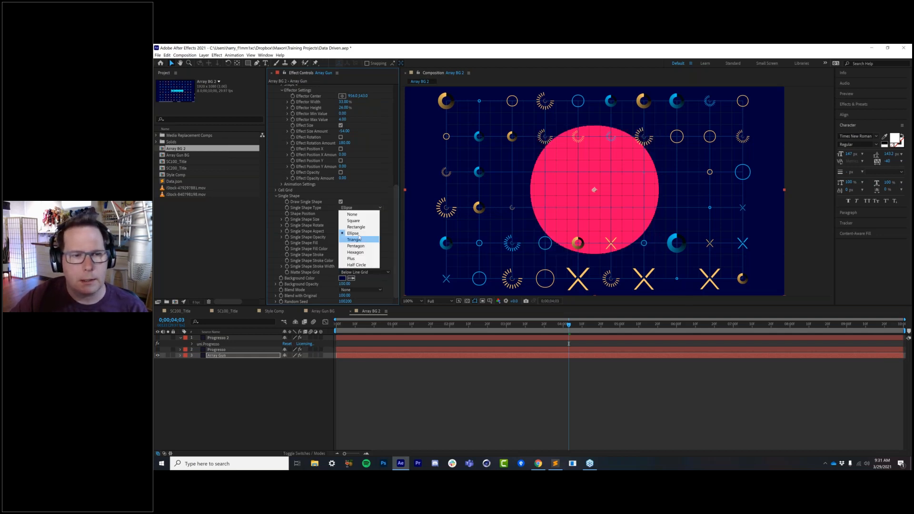
click(358, 227)
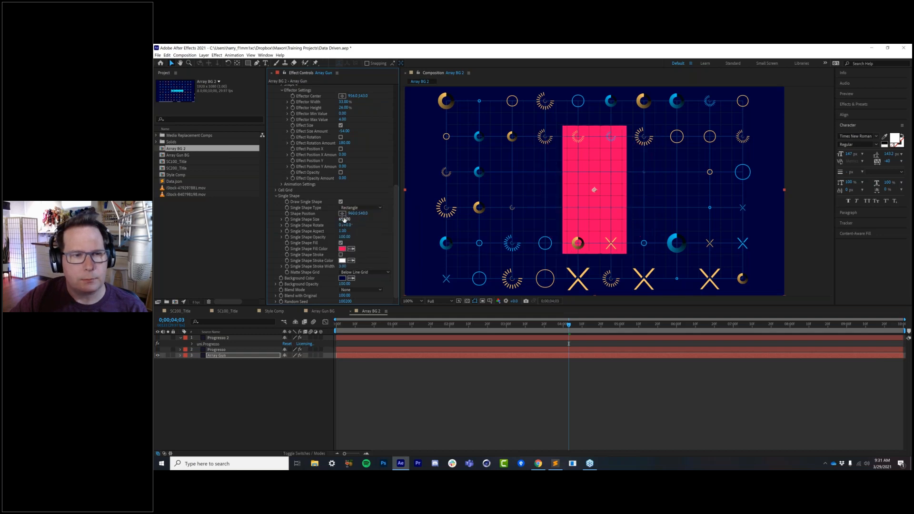
Shape the rectangle into a wide central bar with Single Shape Size 300 and Single Shape Aspect 8.
drag(341, 219, 348, 231)
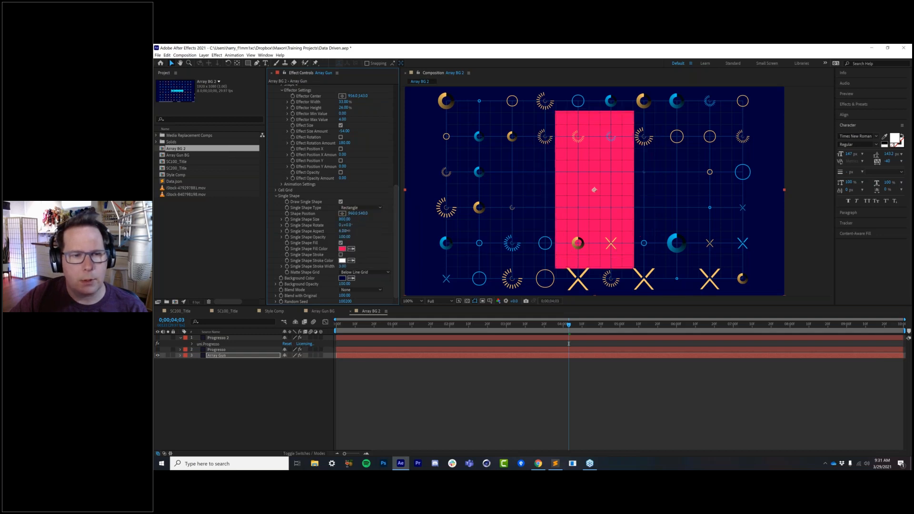
text(300)
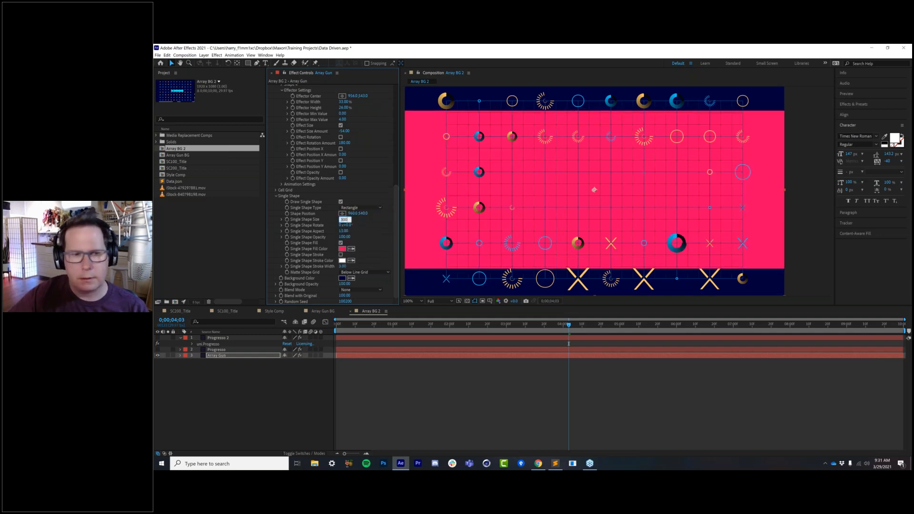
key(Return)
click(345, 231)
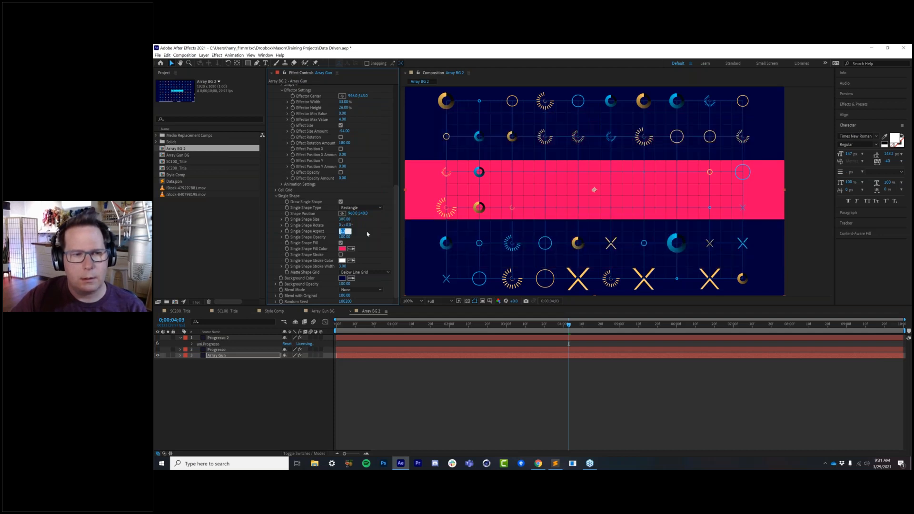
text(8)
key(Return)
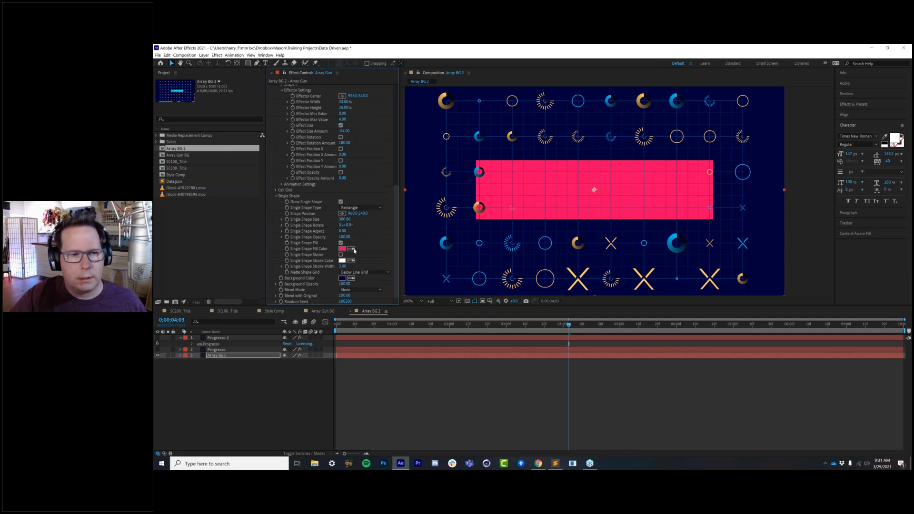
Set the single shape's Matte Shape Grid option to Single Shape on Top and lower Single Shape Opacity to 79.
click(365, 272)
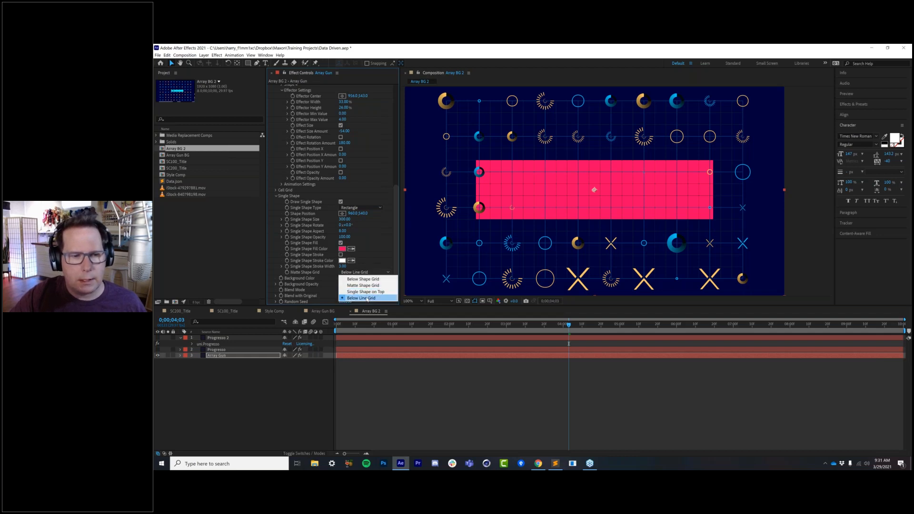
click(365, 292)
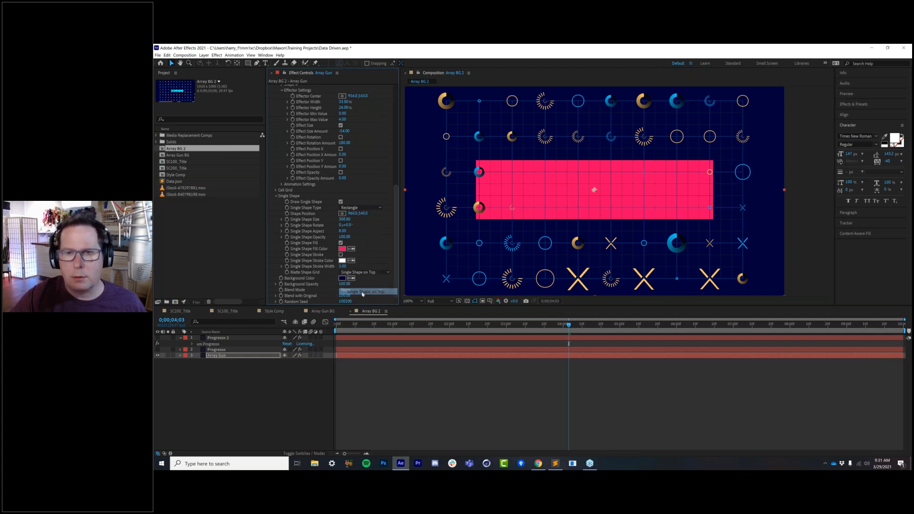
drag(341, 236, 334, 237)
Recolor the central bar's fill to bright blue 0051FF and reduce Single Shape Size to about 254.
click(342, 249)
click(411, 153)
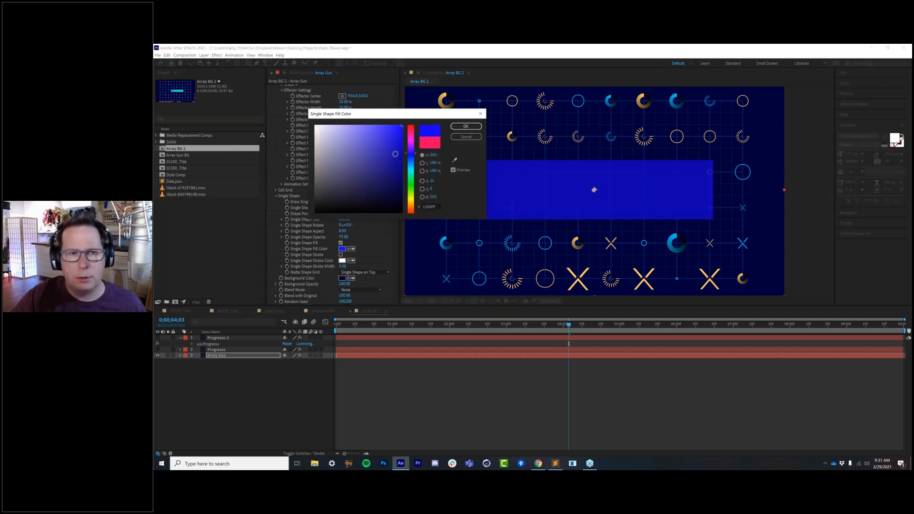
drag(411, 157, 411, 159)
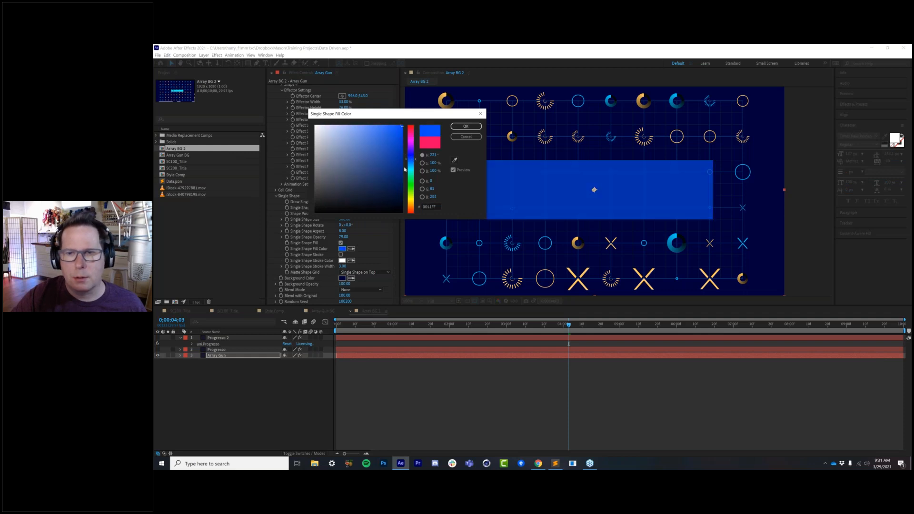
click(466, 127)
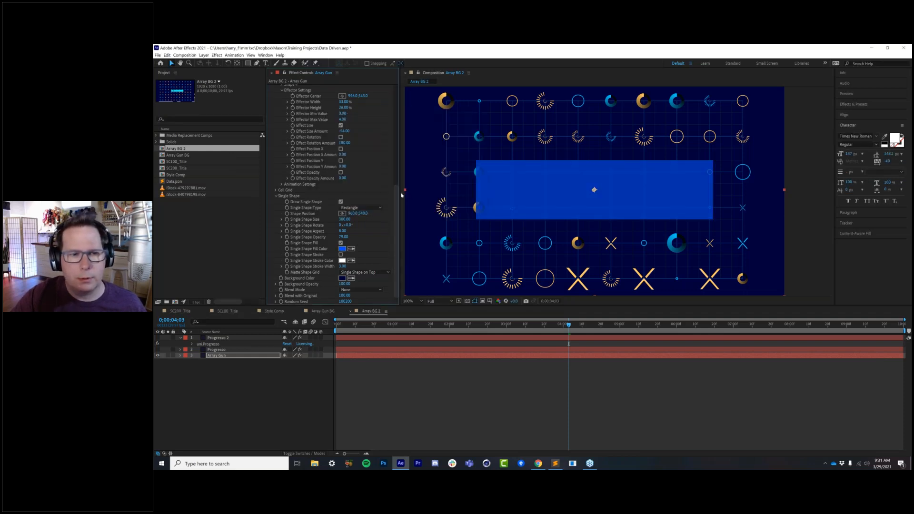
drag(348, 219, 336, 225)
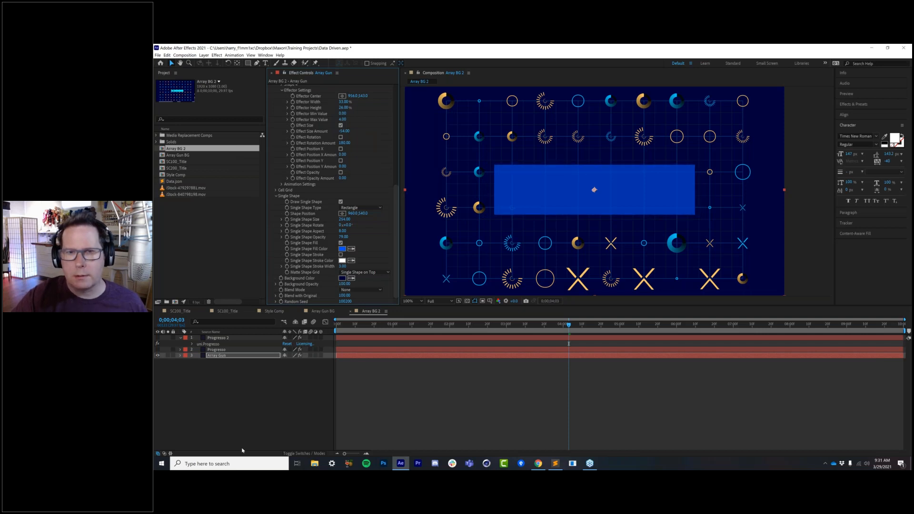
Apply the RG Universe uni.Glow effect to the Array Gun layer.
click(223, 357)
click(218, 56)
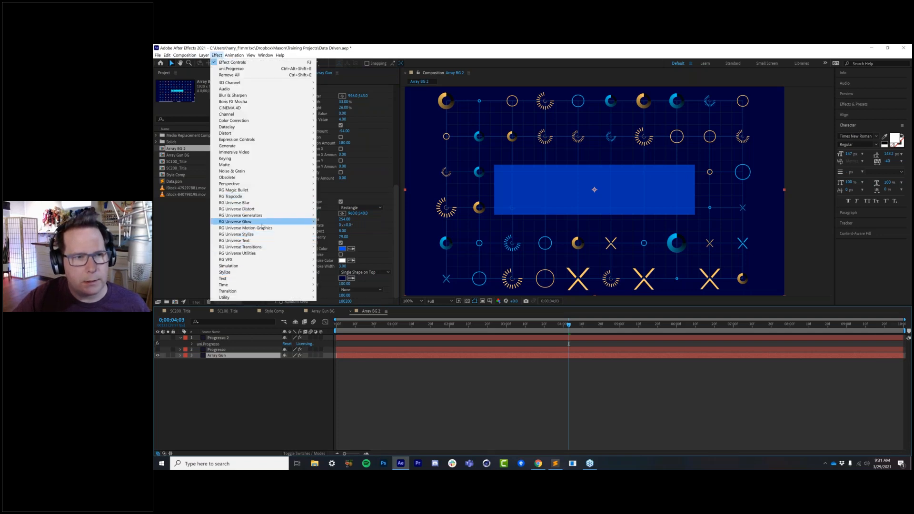
mouse_move(285, 222)
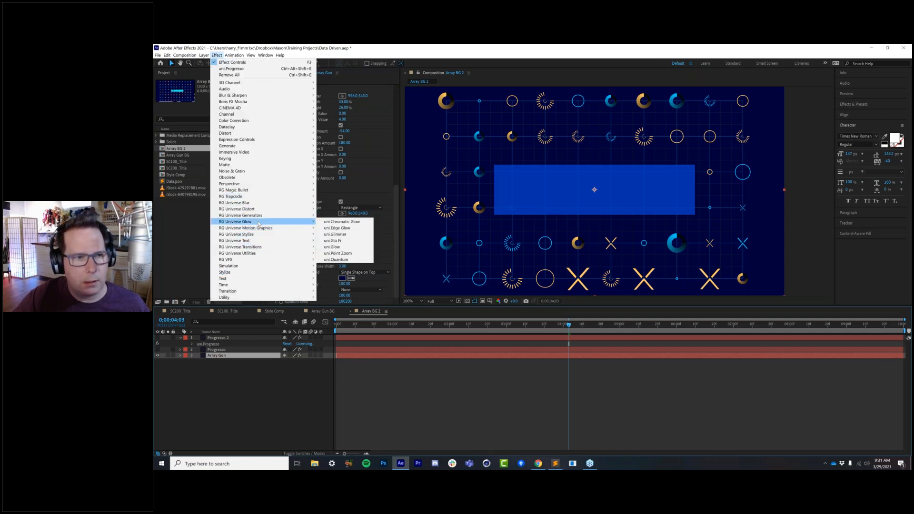
click(333, 247)
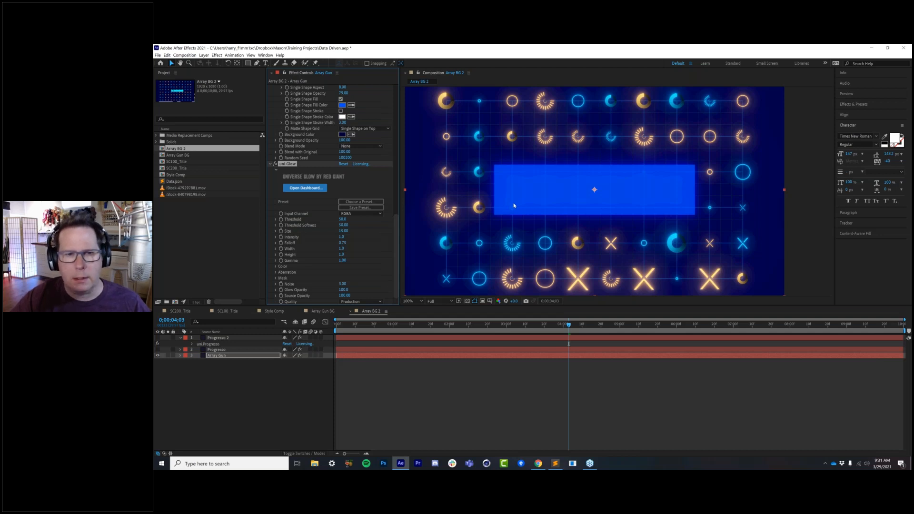
key(space)
click(525, 251)
drag(525, 250, 527, 243)
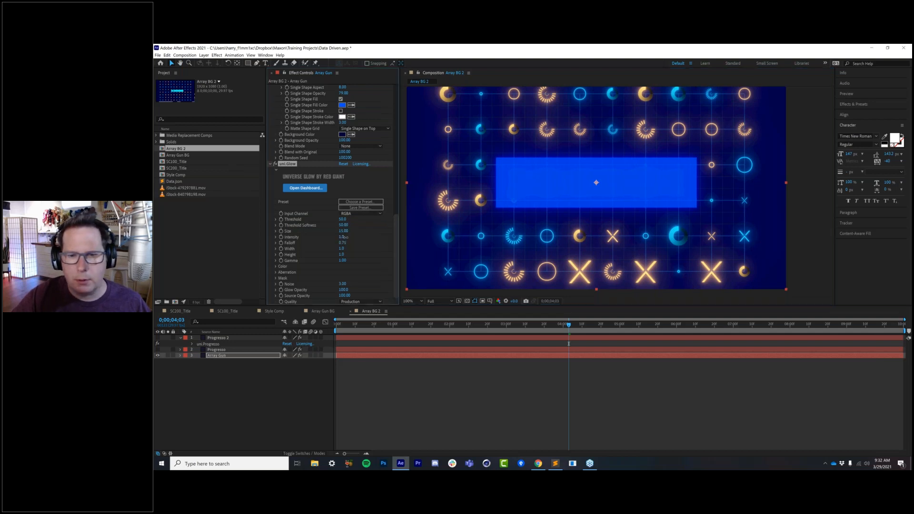
Raise the glow's Intensity to 2.1 and save the project.
drag(345, 239, 369, 234)
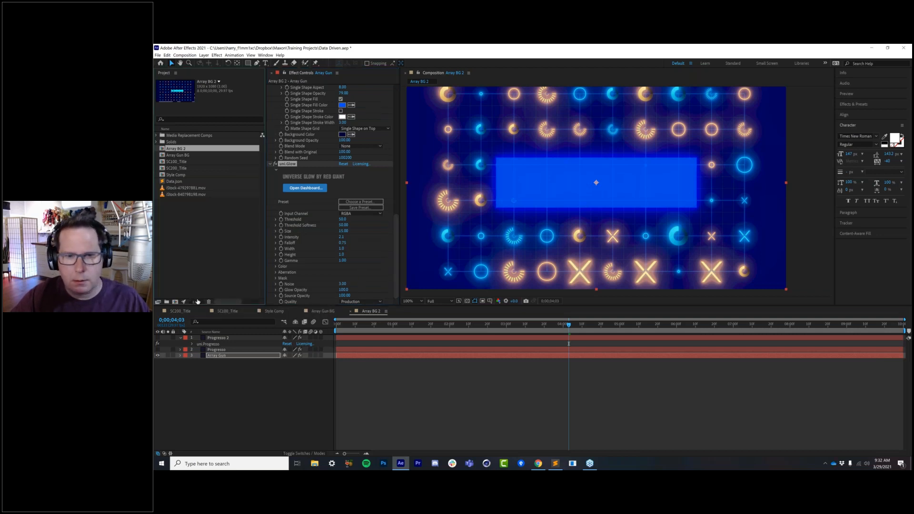
click(273, 392)
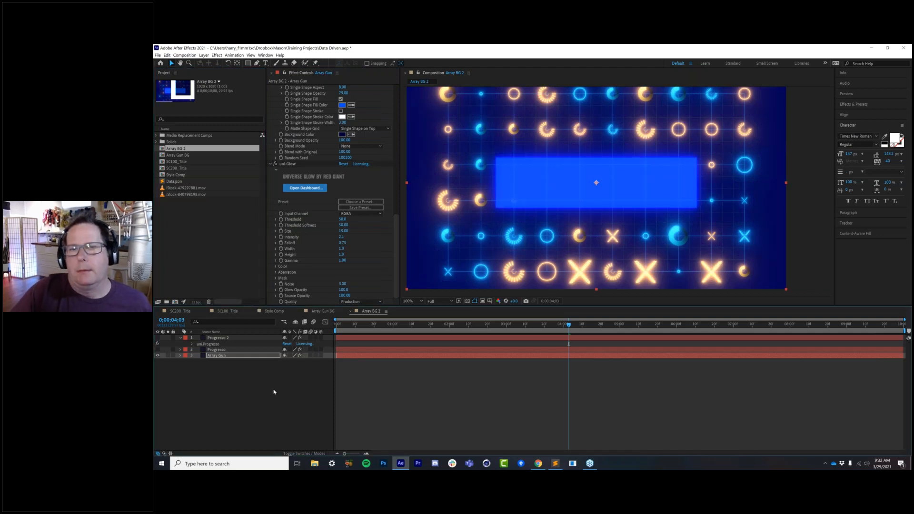
click(274, 392)
key(ctrl+s)
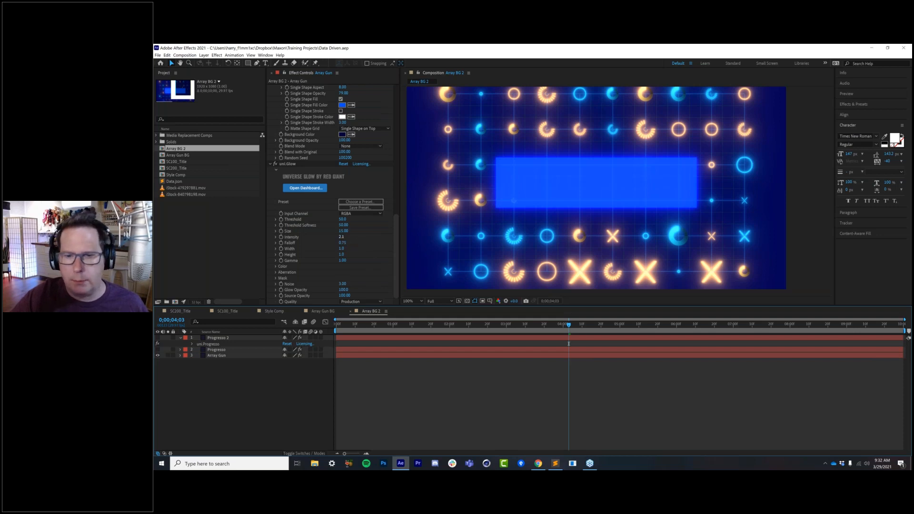
Set the glow's Intensity to 1.7 and raise its Threshold to about 81, saving the project with these values.
drag(342, 237, 327, 243)
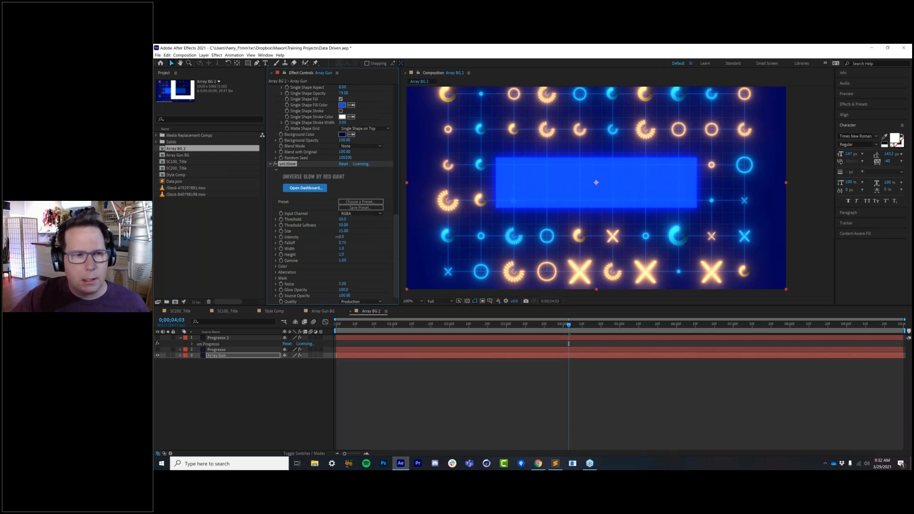
drag(336, 237, 333, 237)
drag(383, 218, 385, 222)
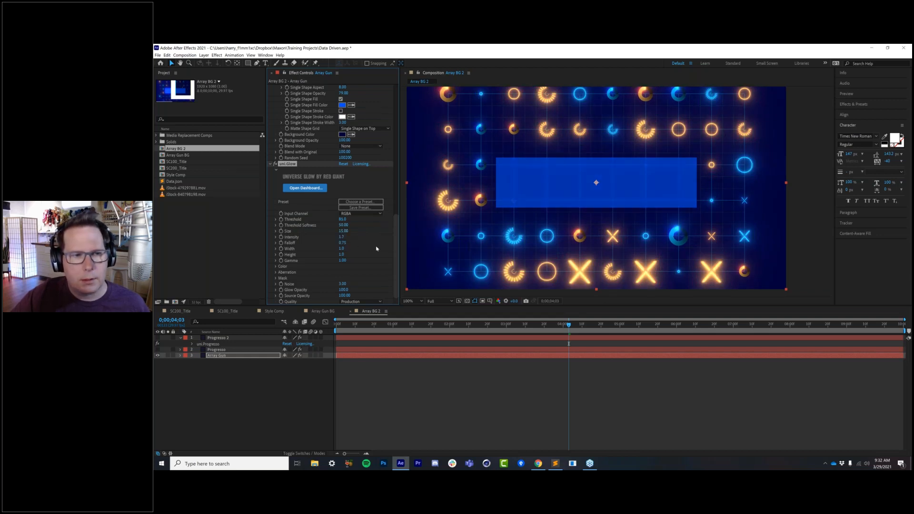
click(374, 249)
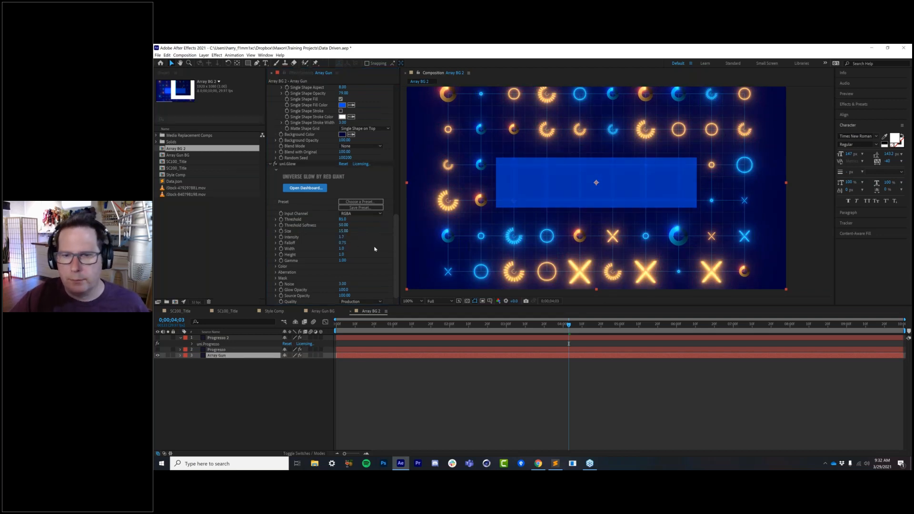
key(ctrl+s)
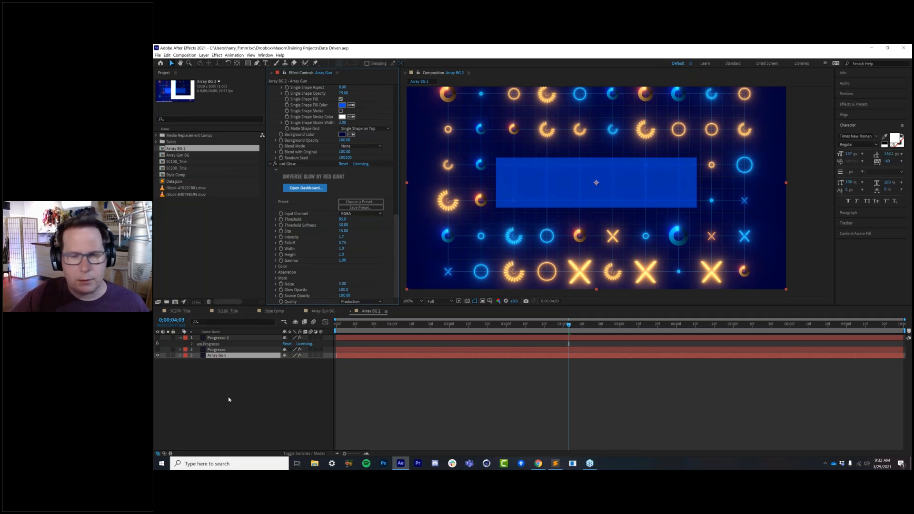
click(229, 399)
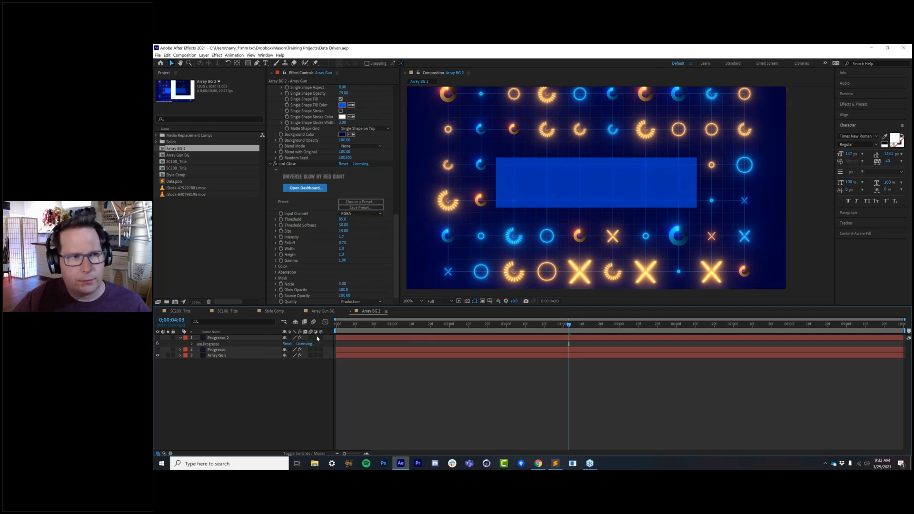
Show the SC100_Title composition, and bring up Data.json in Sublime Text over the composition view.
click(233, 313)
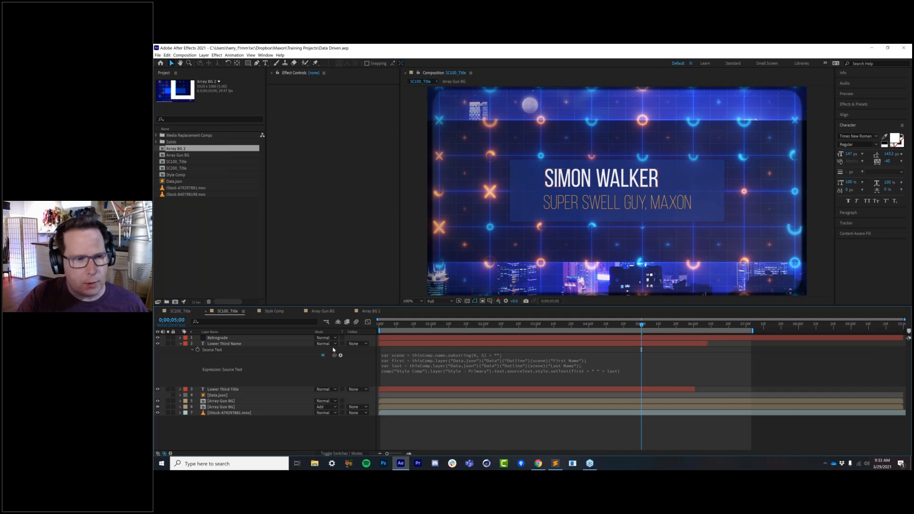
click(197, 233)
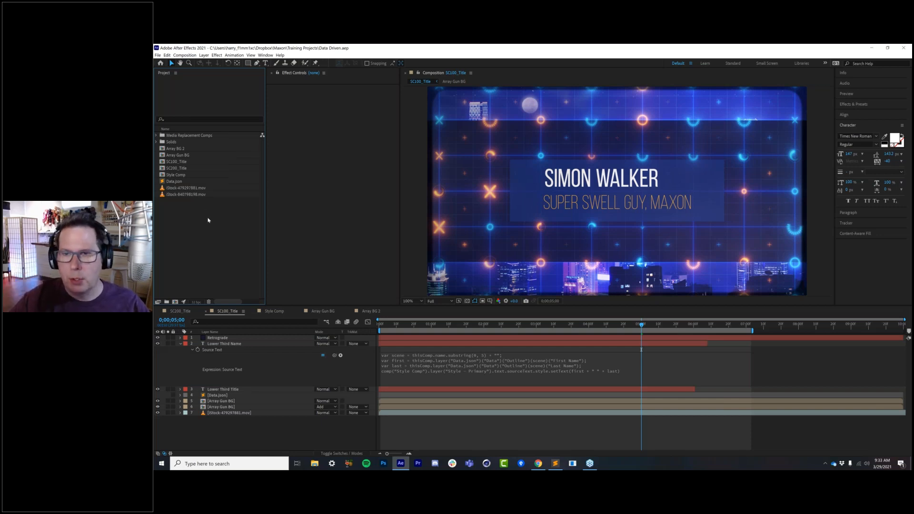
click(555, 464)
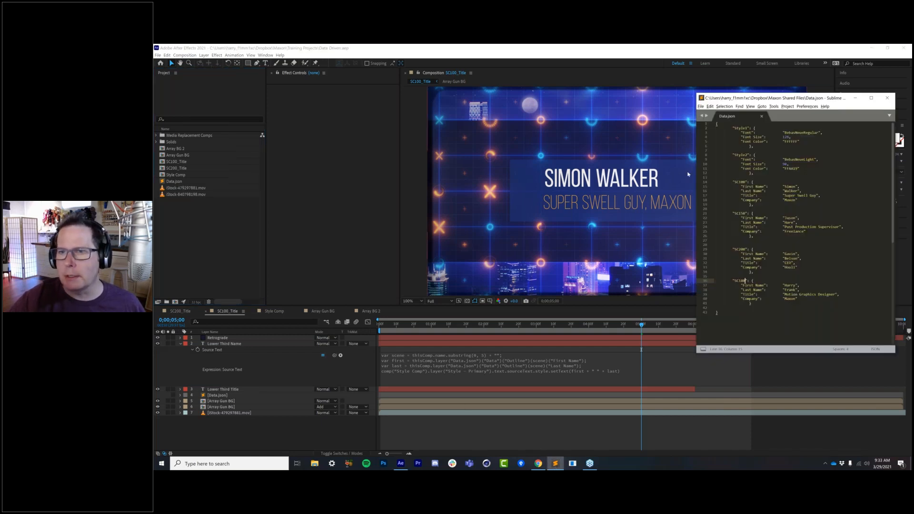
drag(752, 99, 560, 98)
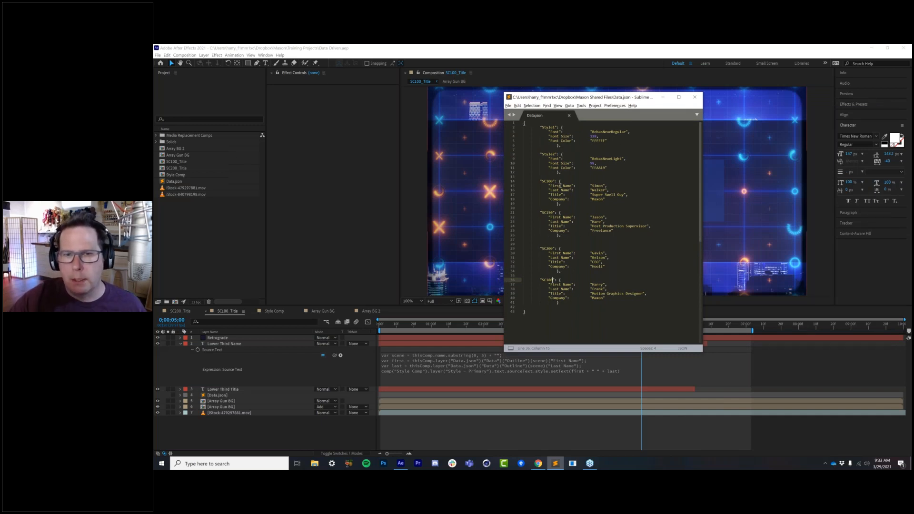
Examine how Data.json is organized, from the Style1 and Style2 blocks to the name and title fields under SC100.
double_click(550, 127)
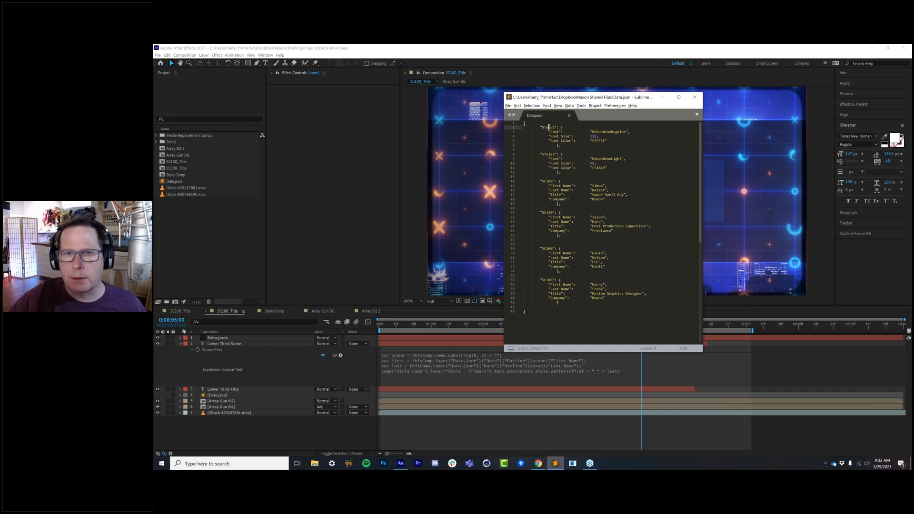
double_click(551, 154)
click(553, 125)
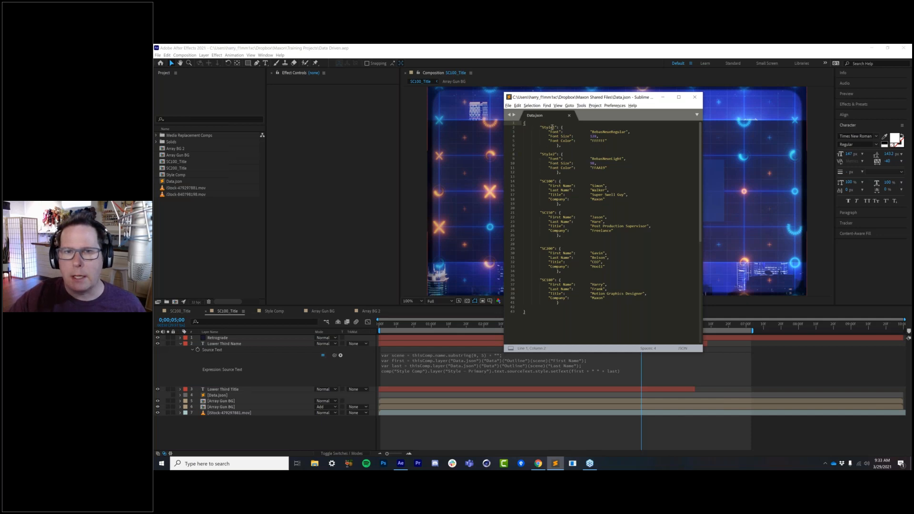
double_click(550, 181)
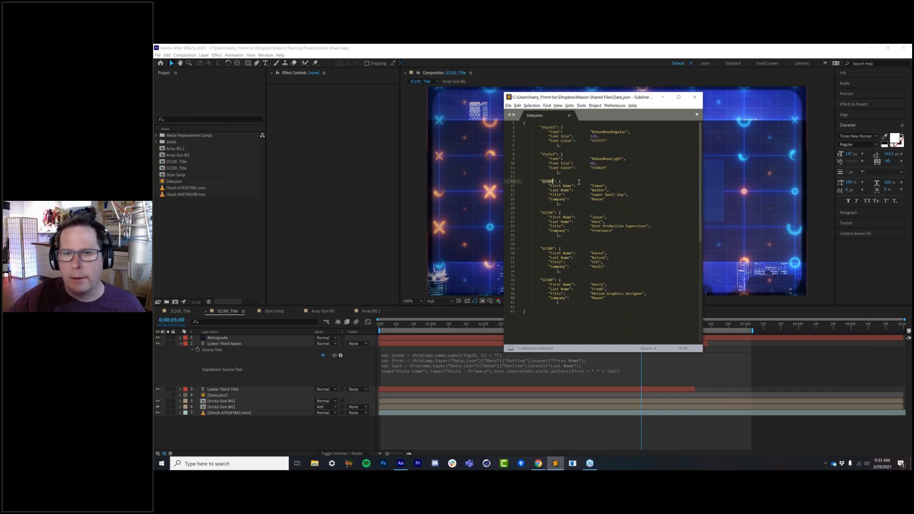
click(598, 187)
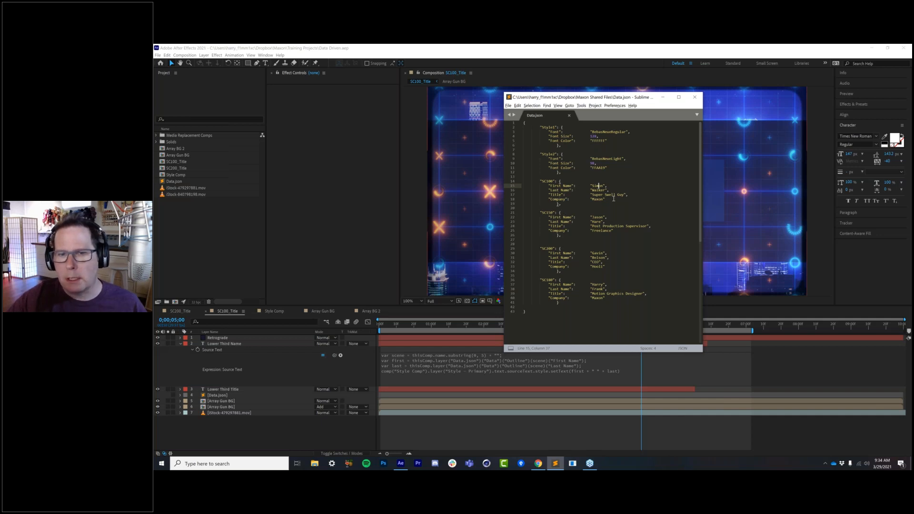
drag(631, 195, 590, 195)
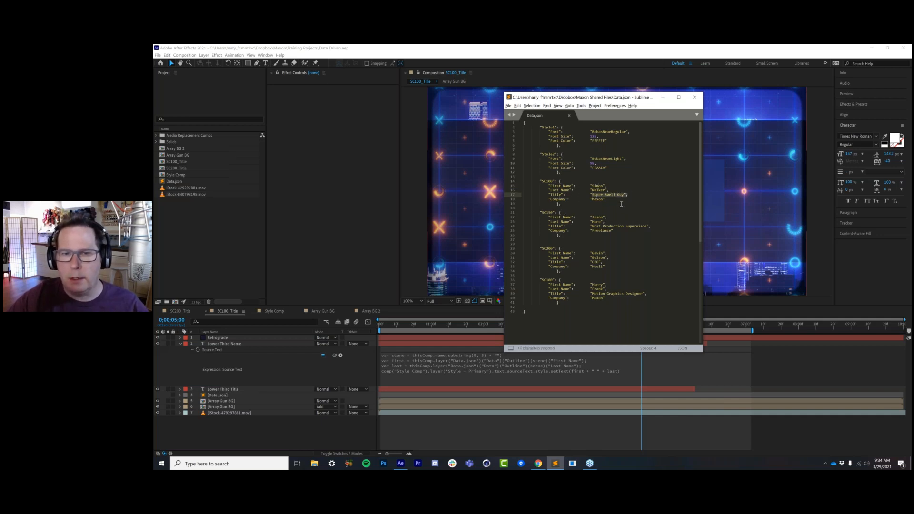
click(626, 206)
Inspect the font and font color entries in the two style definitions of Data.json.
click(598, 168)
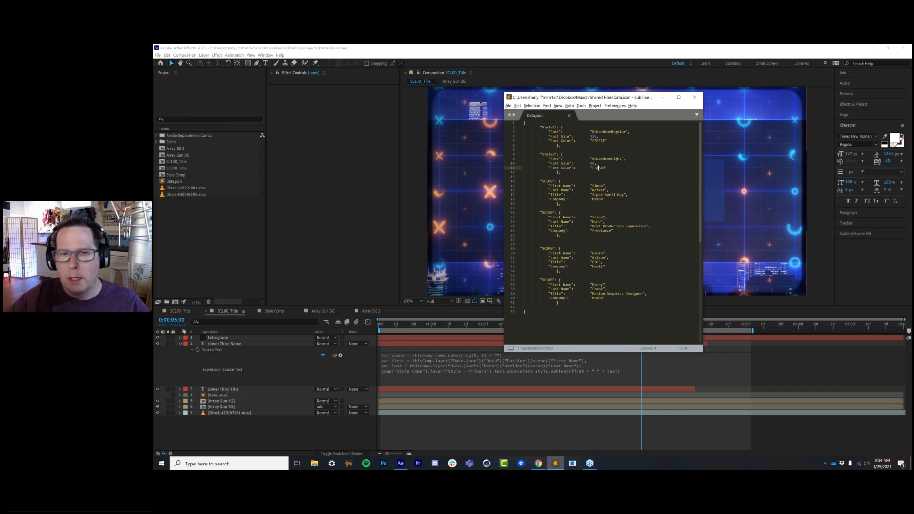
drag(613, 159, 526, 122)
click(576, 156)
click(542, 128)
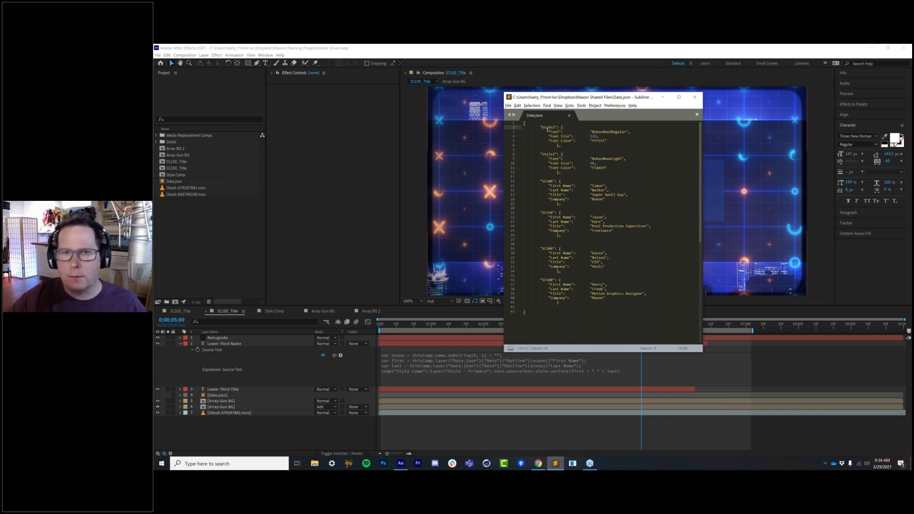
double_click(602, 132)
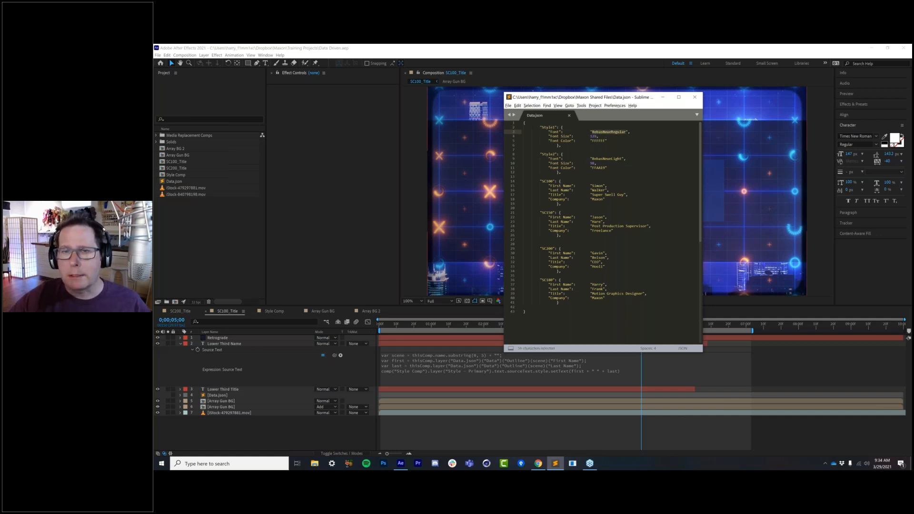
double_click(598, 141)
click(633, 177)
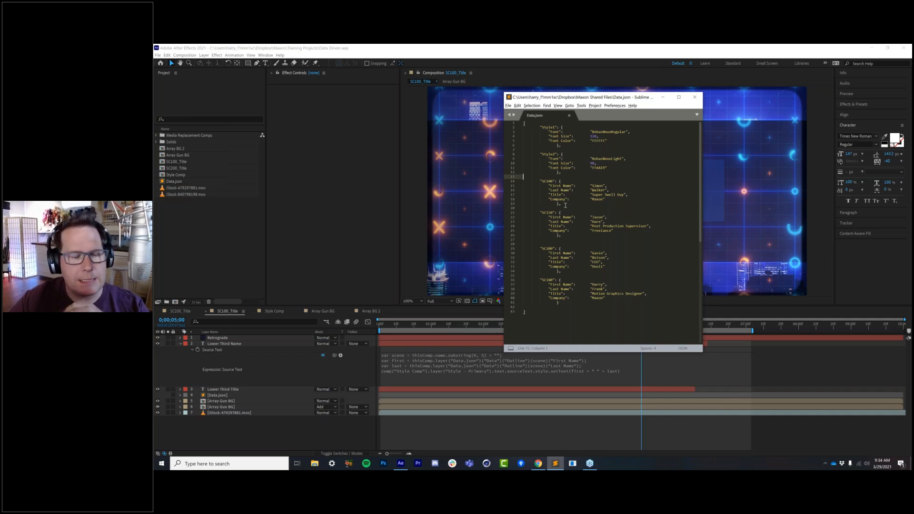
click(541, 130)
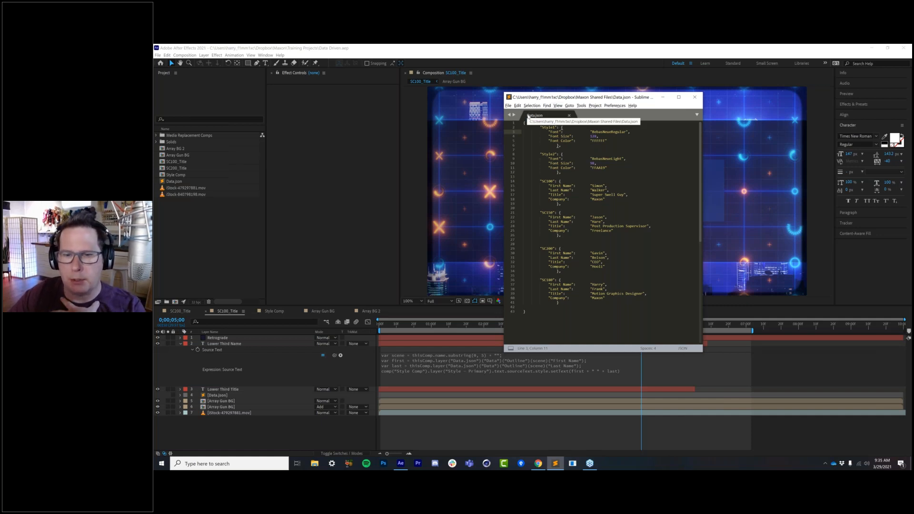
click(563, 127)
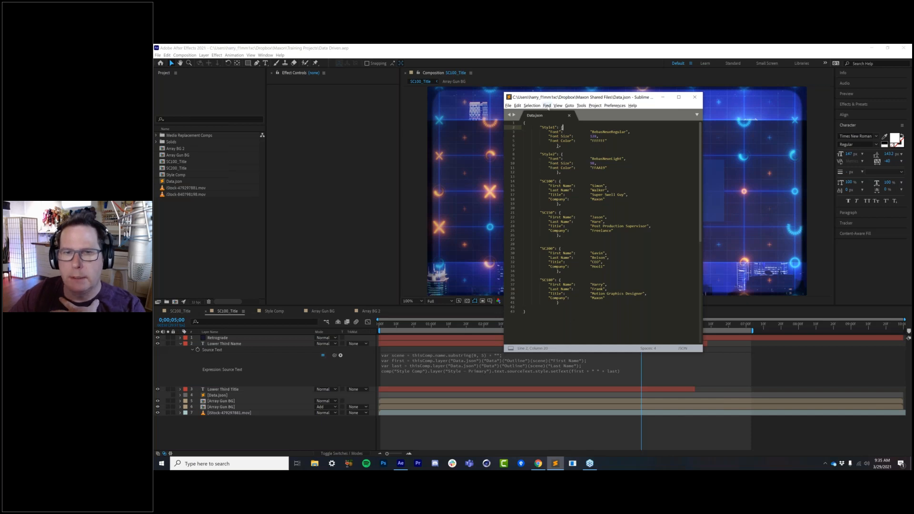
Switch from Sublime Text back to After Effects and create a new composition with the default settings.
drag(582, 97, 598, 99)
click(594, 343)
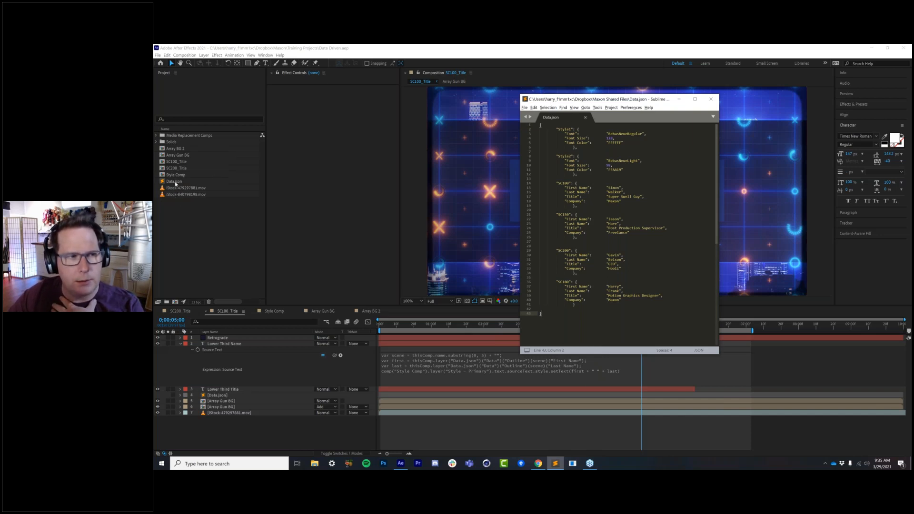
click(210, 241)
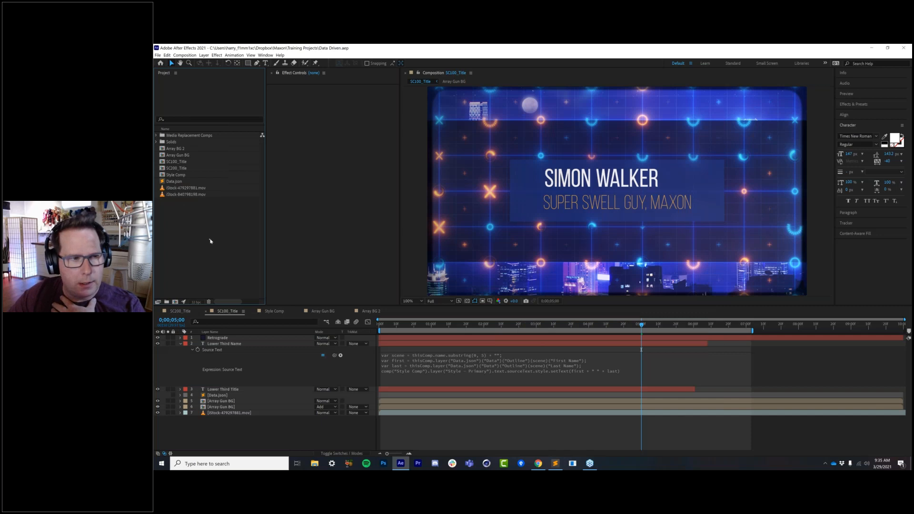
key(ctrl+alt+semicolon)
key(Return)
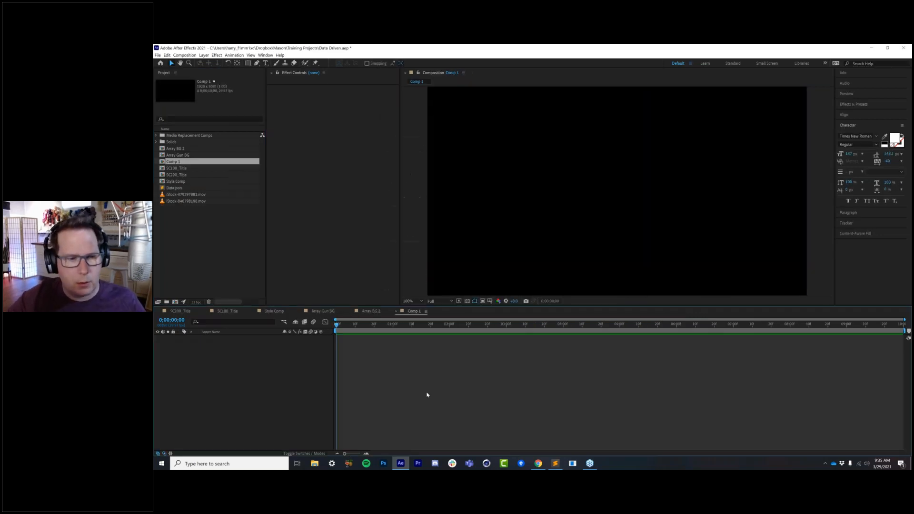
Add a text layer reading "TITLE GOES HERE" to the new composition.
click(265, 63)
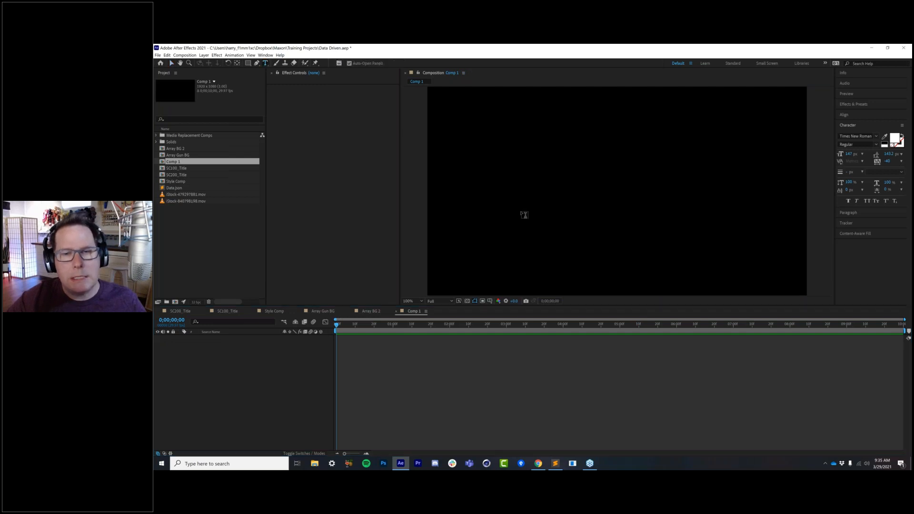
click(524, 215)
text(TIT)
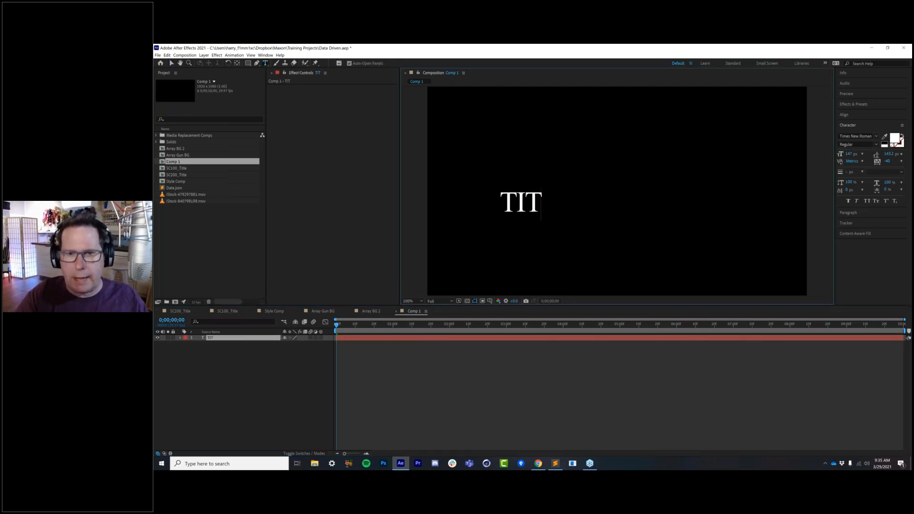
text(LE)
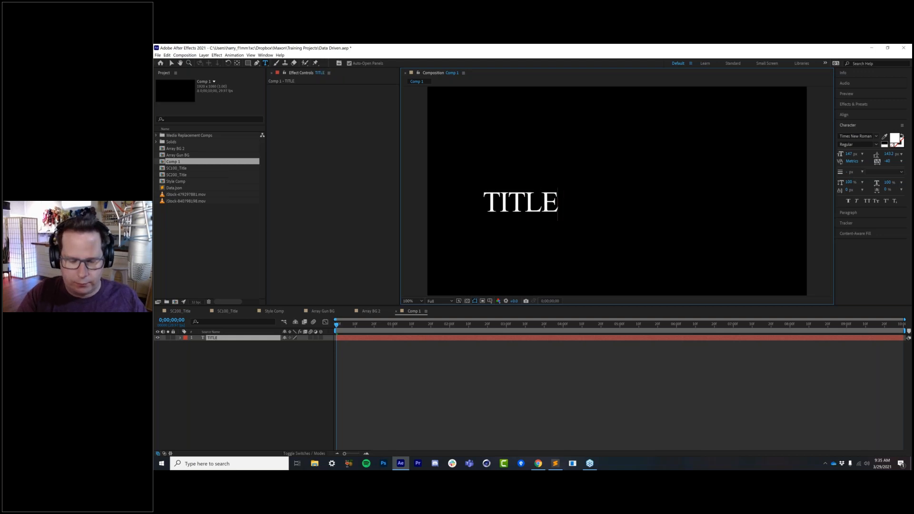
text( GOES HERE)
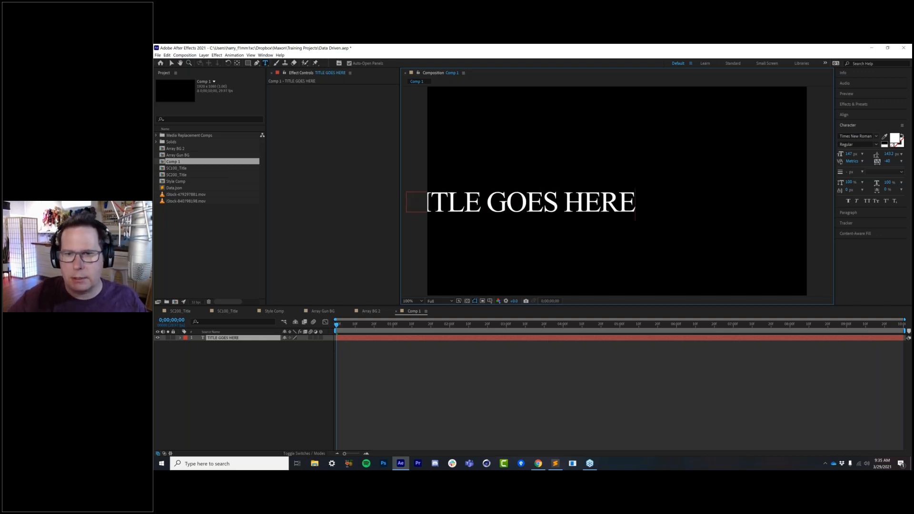
key(KP_Enter)
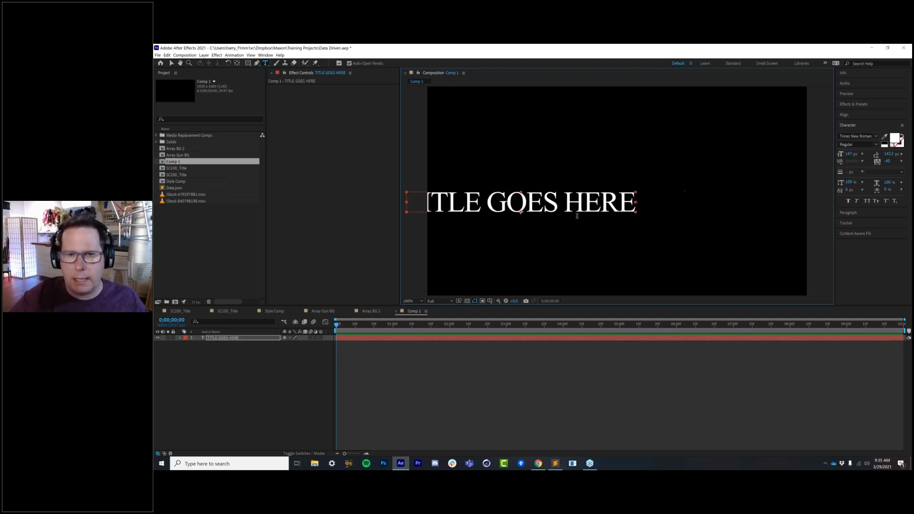
Move the title text into the lower part of the frame and show the title/action safe guides.
key(v)
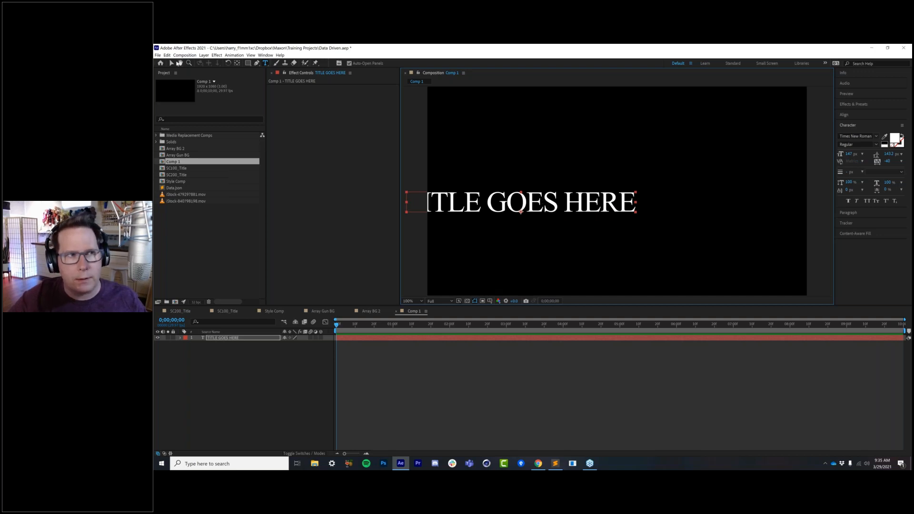
drag(580, 213, 629, 222)
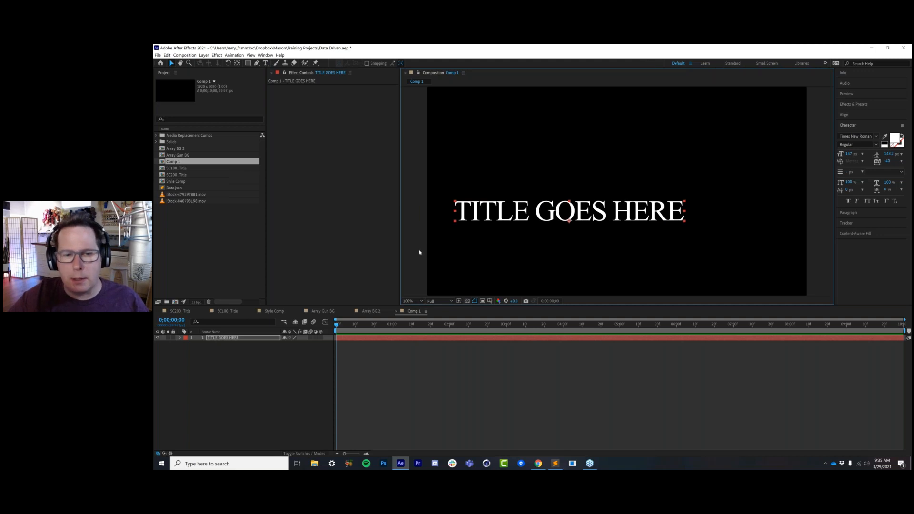
drag(529, 222, 529, 249)
key(apostrophe)
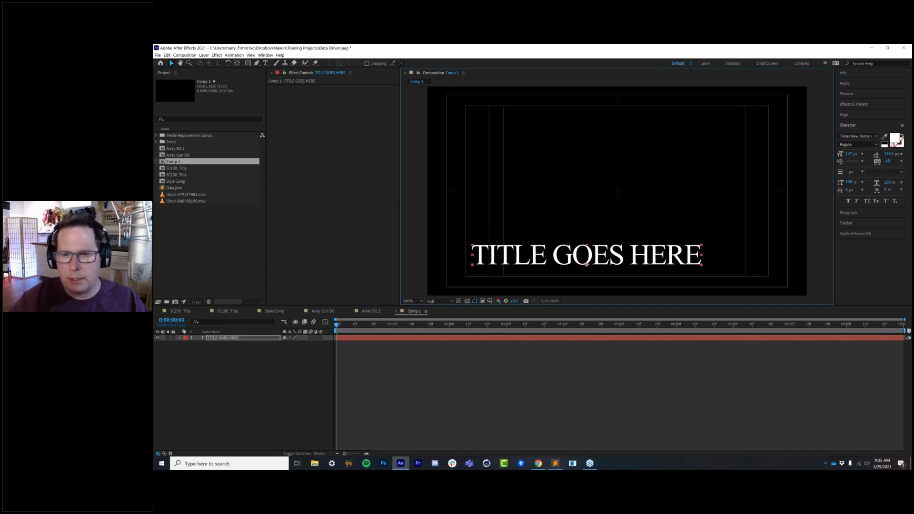
click(868, 70)
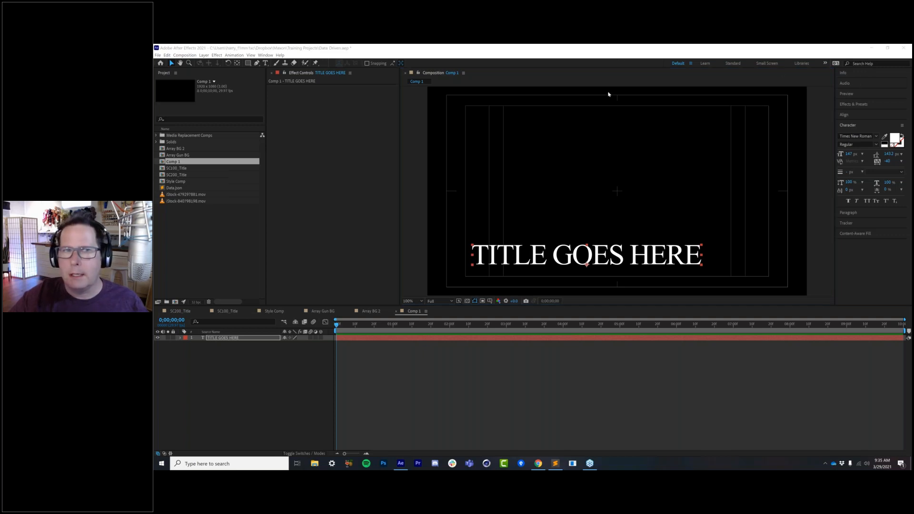
click(593, 62)
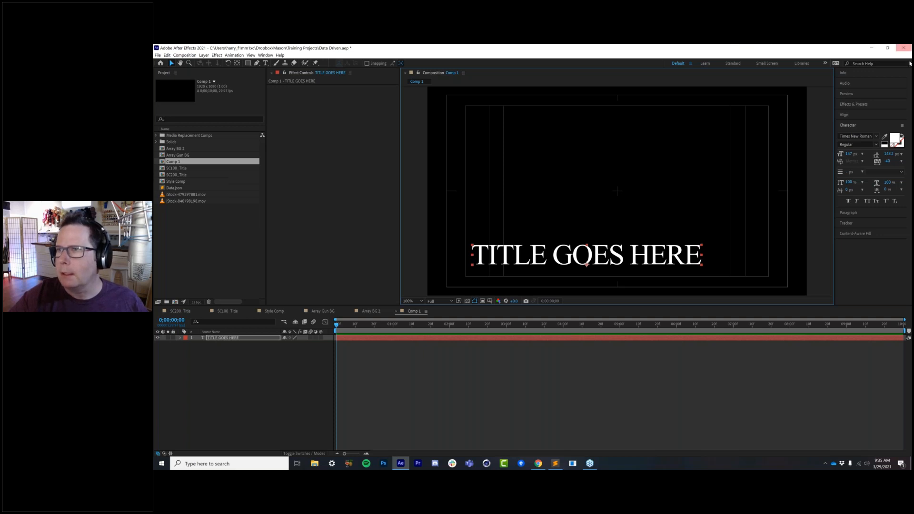
click(886, 75)
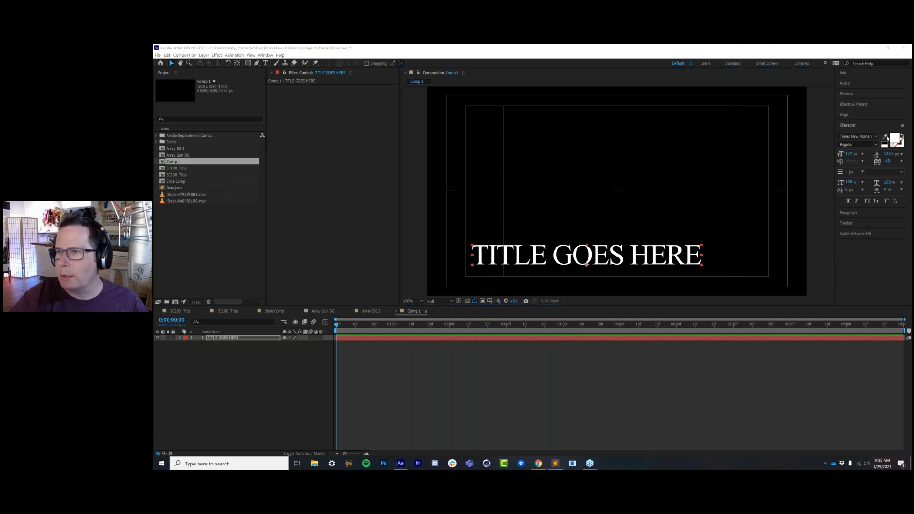
click(707, 106)
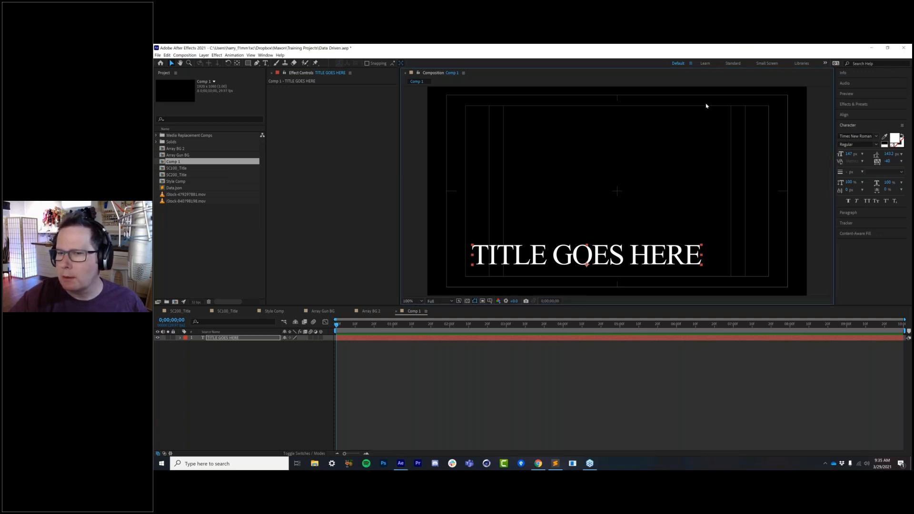
click(543, 255)
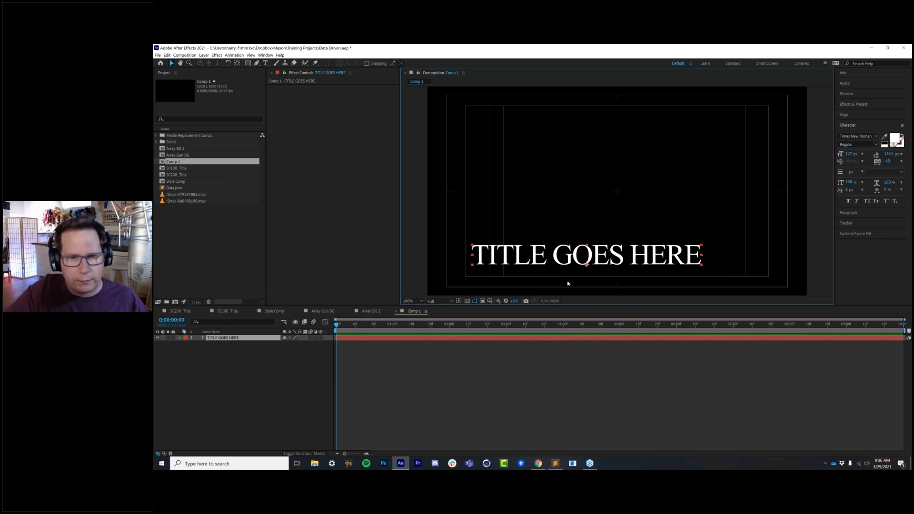
Check the contents of Data.json in Sublime Text and add the file to Comp 1 beneath the title text layer.
click(177, 189)
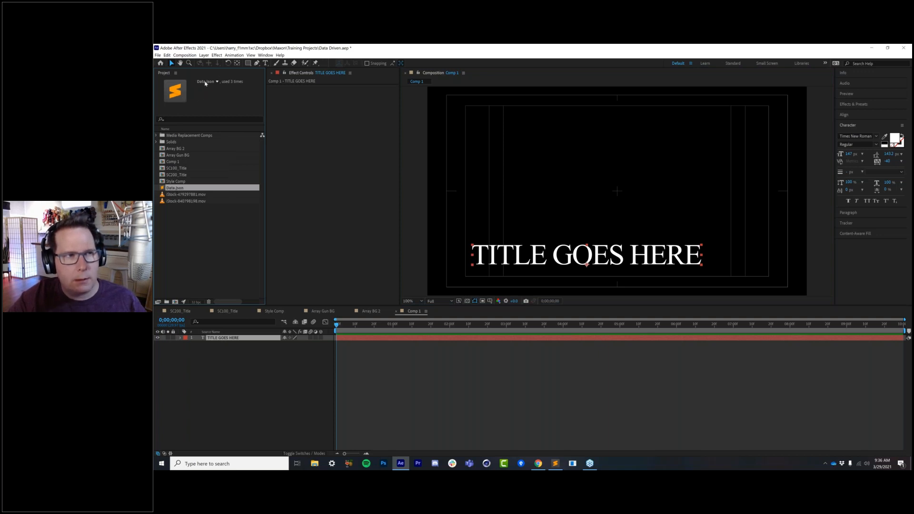
click(453, 193)
key(alt+Tab)
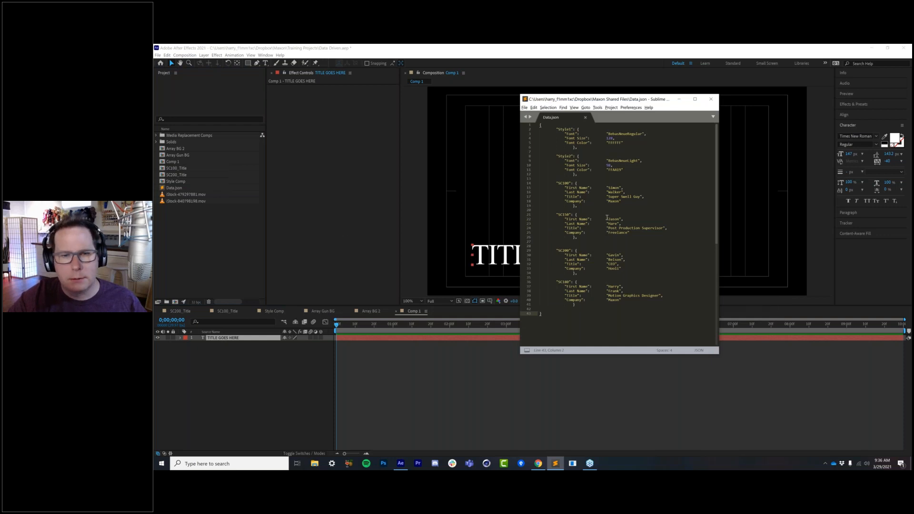
click(180, 227)
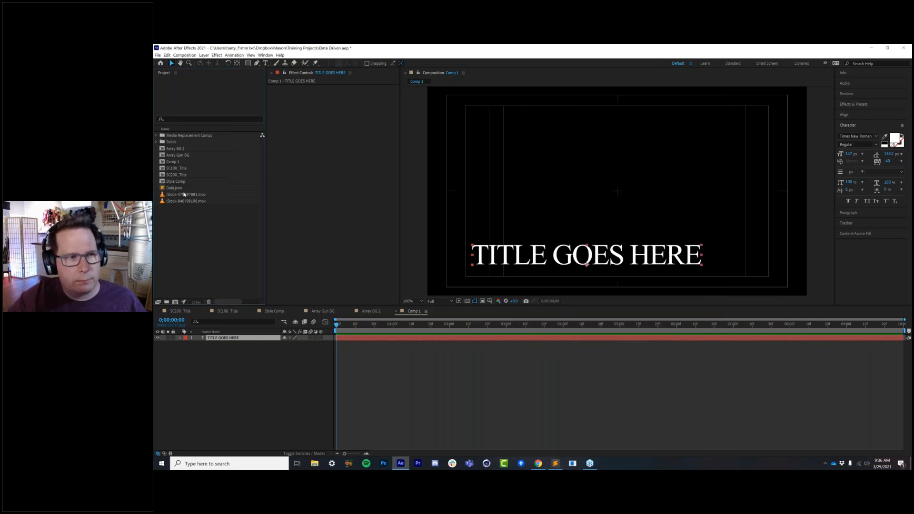
drag(173, 189, 181, 347)
Expand the Data.json layer's data to show the entries inside the Style1 and SC100 groups.
click(181, 343)
click(186, 350)
click(192, 356)
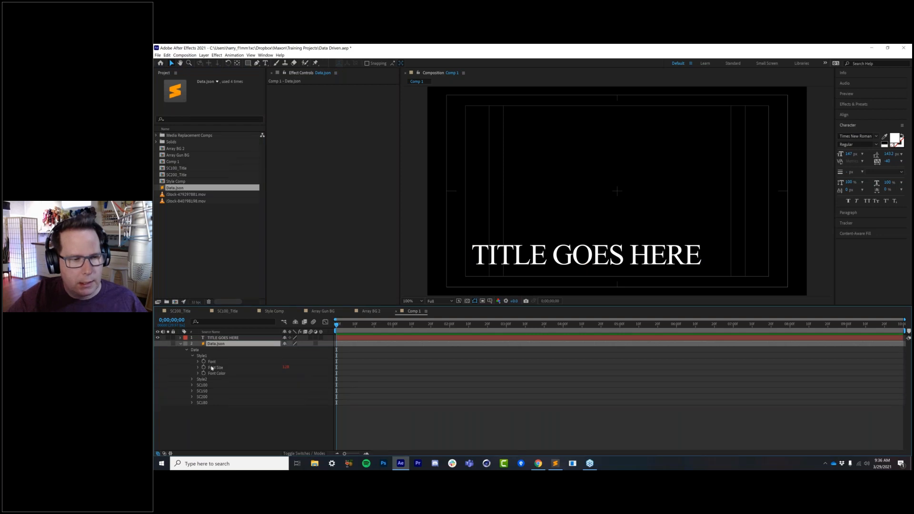
click(192, 386)
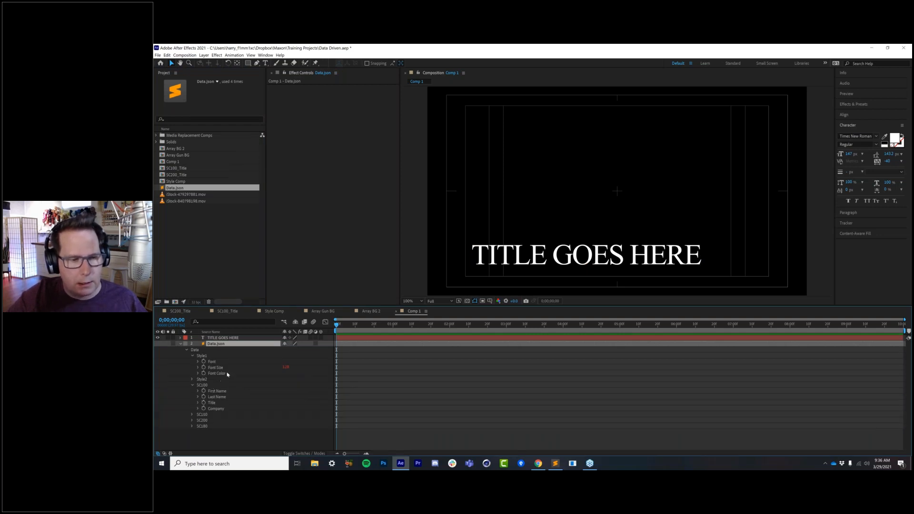
Reveal the title layer's text properties, enlarge the timeline area and enable an expression on Source Text.
click(222, 338)
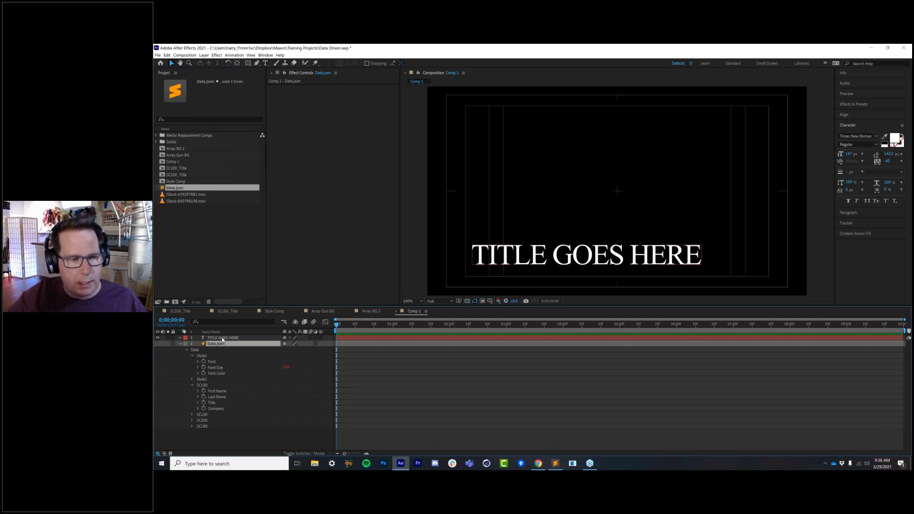
click(180, 337)
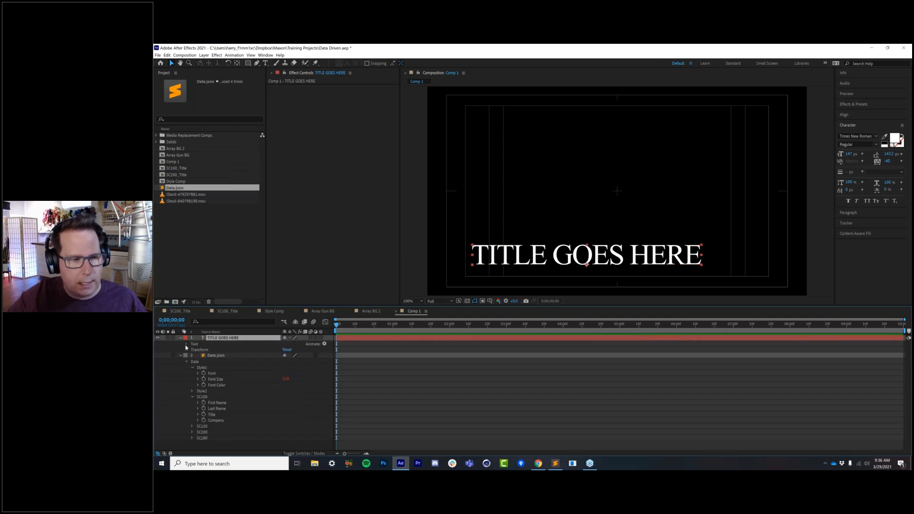
click(187, 344)
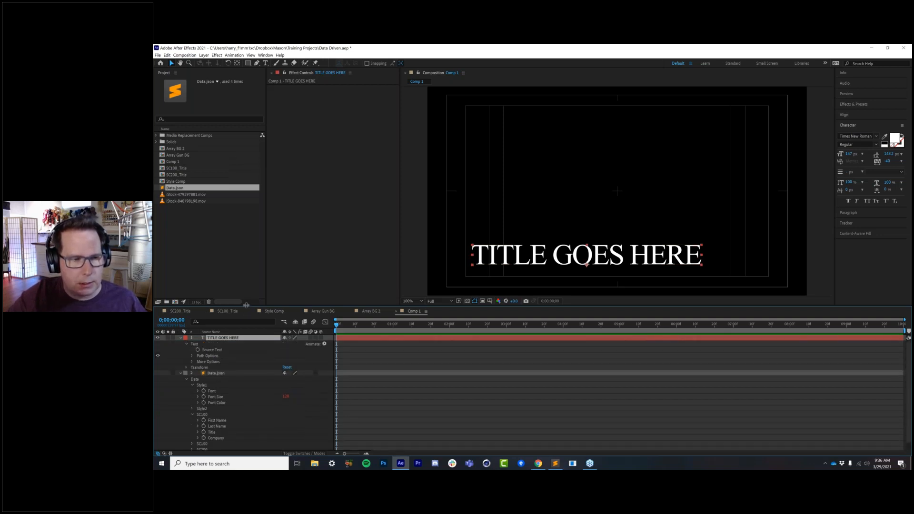
drag(246, 305, 242, 274)
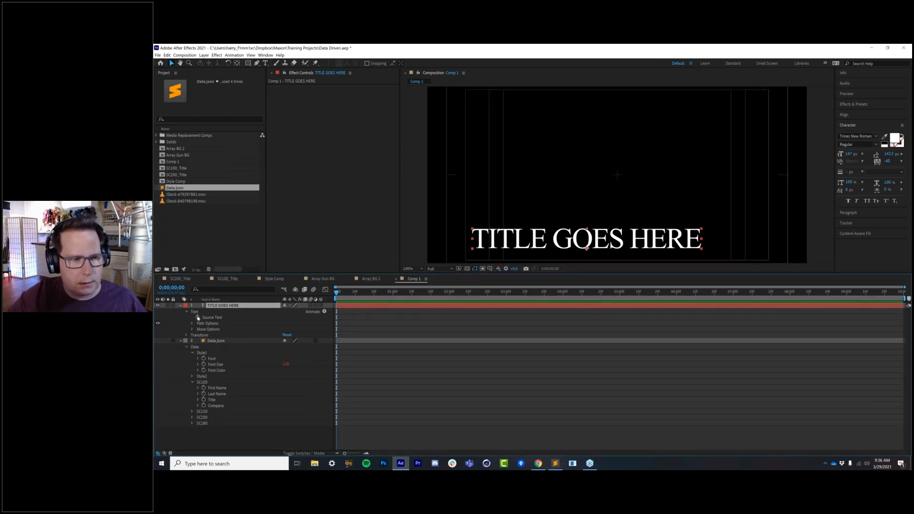
alt+click(197, 317)
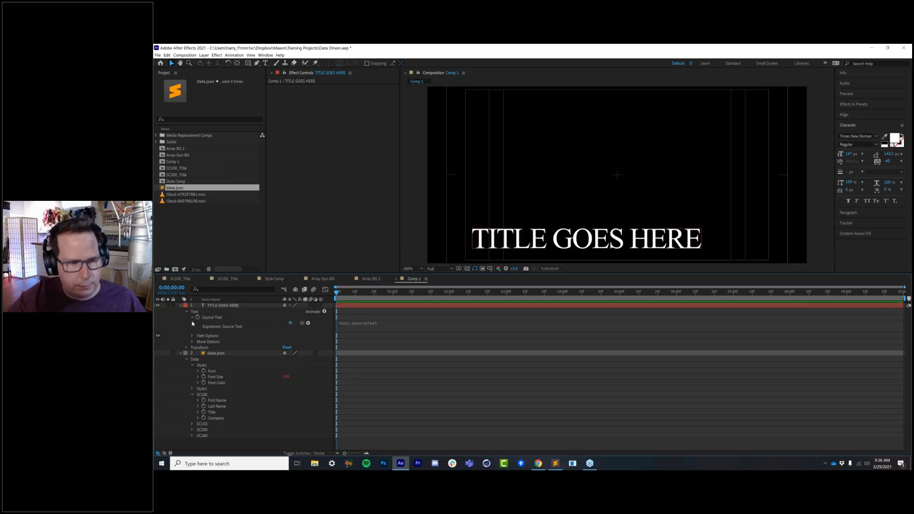
Link the title's Source Text expression to the First Name property of SC100 in the Data.json layer.
drag(300, 324, 263, 366)
click(389, 338)
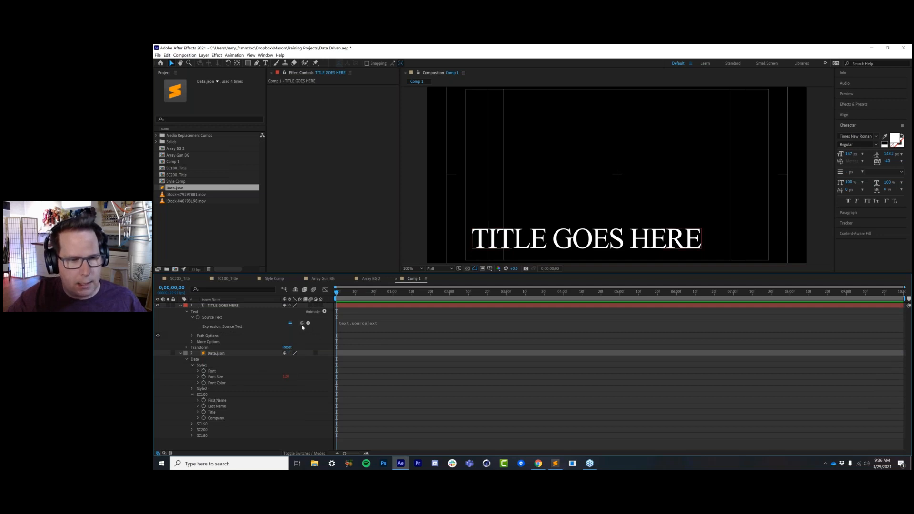
drag(298, 343, 216, 400)
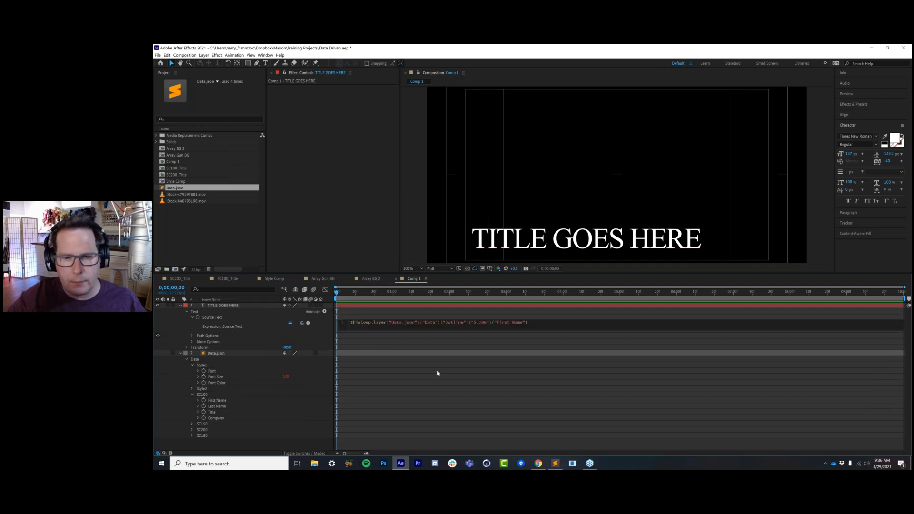
click(517, 315)
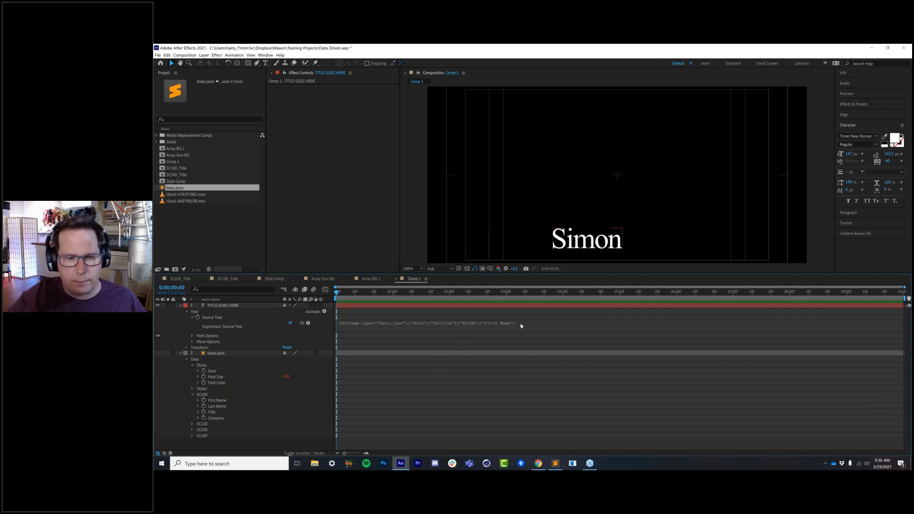
Examine the title layer's Source Text expression and its path to the Data.json layer.
click(520, 322)
drag(302, 323, 514, 330)
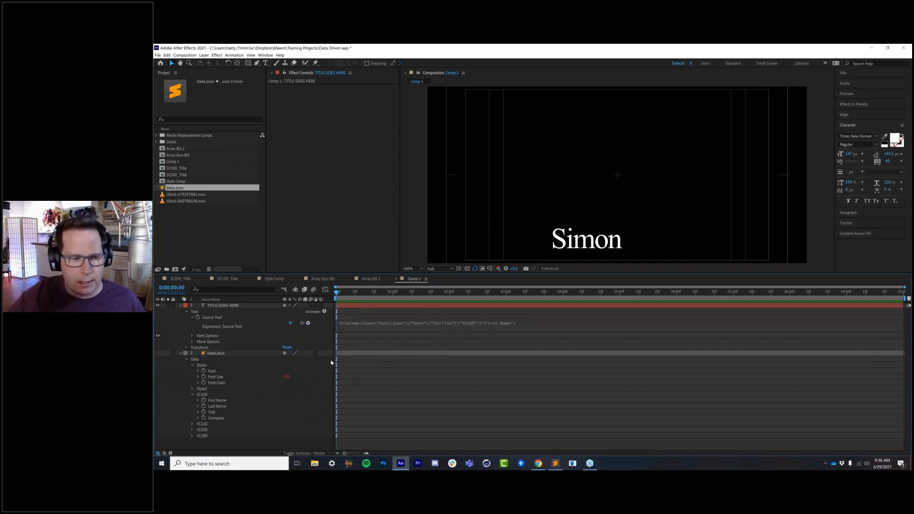
click(356, 325)
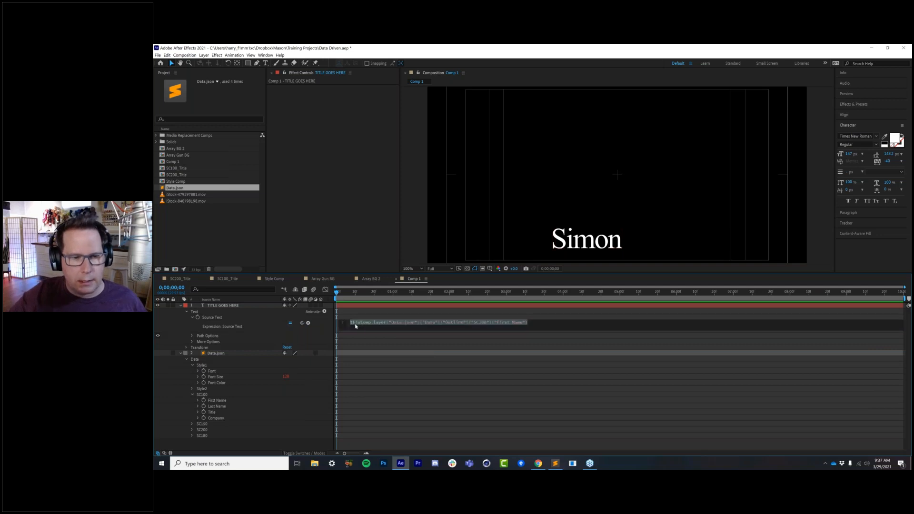
Open the Style Comp to inspect the Style - Primary layer's Source Text expression, and save the project.
click(274, 279)
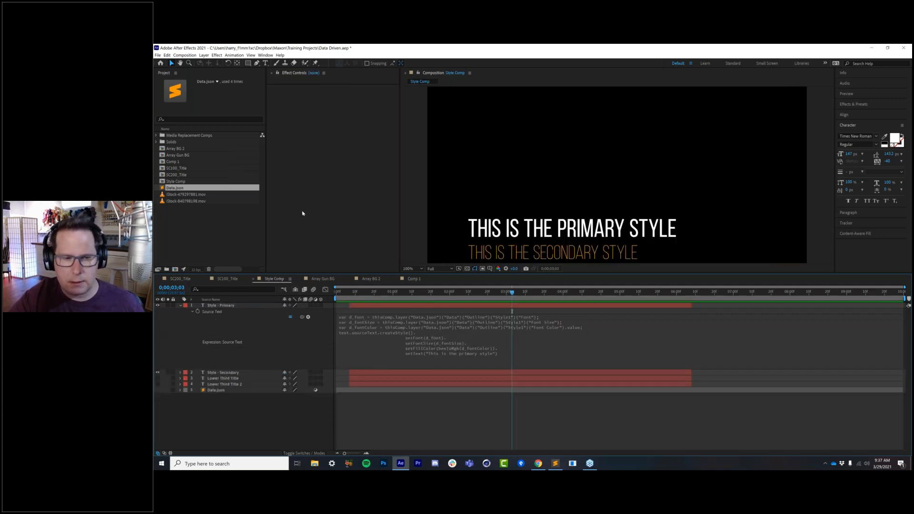
click(371, 336)
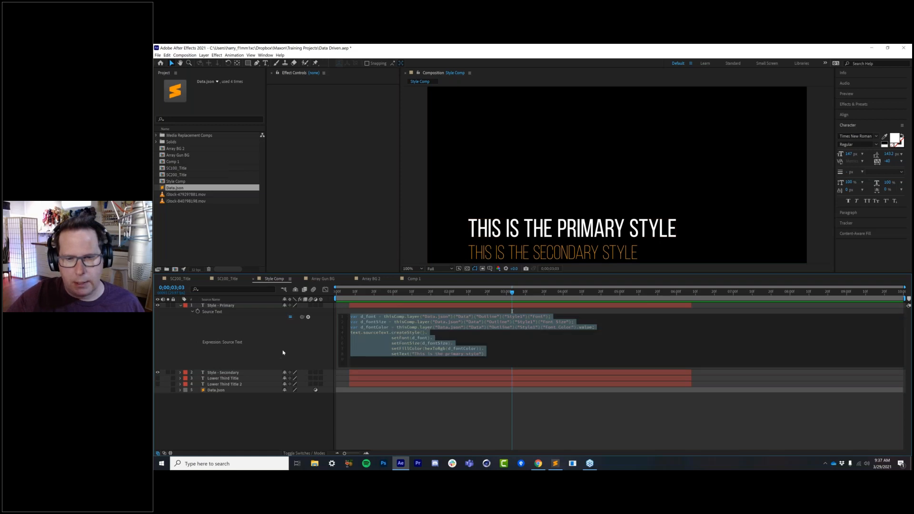
click(303, 338)
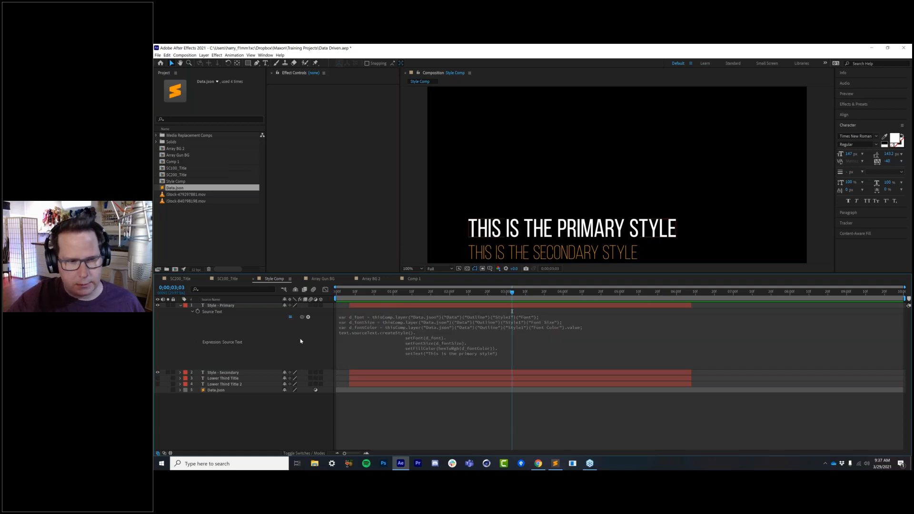
key(ctrl+s)
click(351, 337)
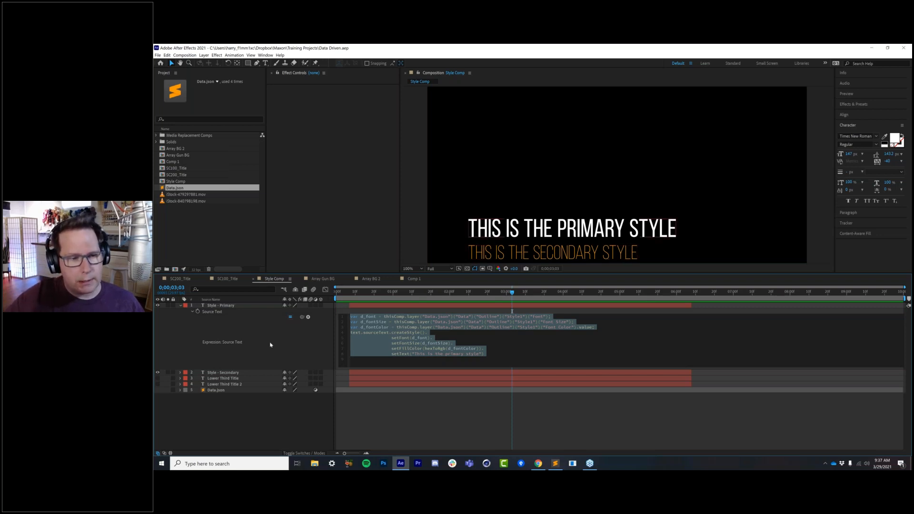
Examine the d_font variable and its Style1 path in the Style - Primary layer's Source Text expression.
click(256, 313)
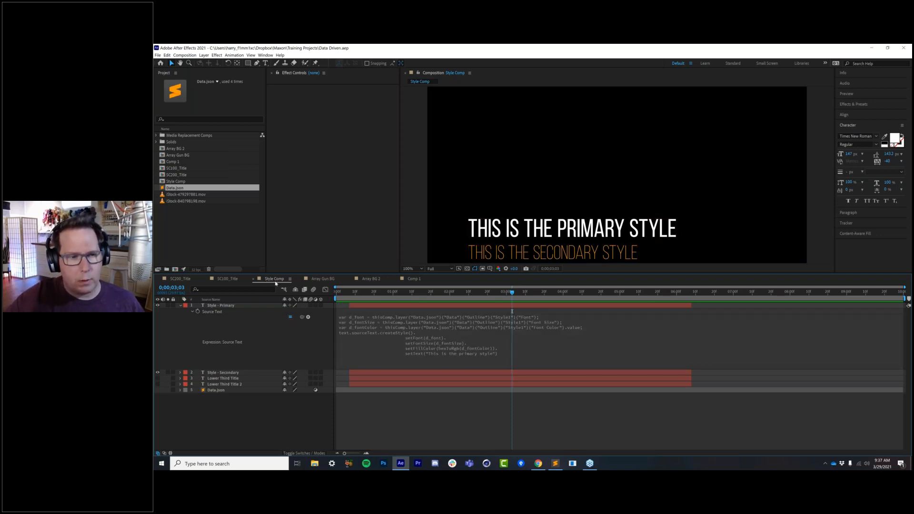
key(space)
drag(607, 192, 594, 166)
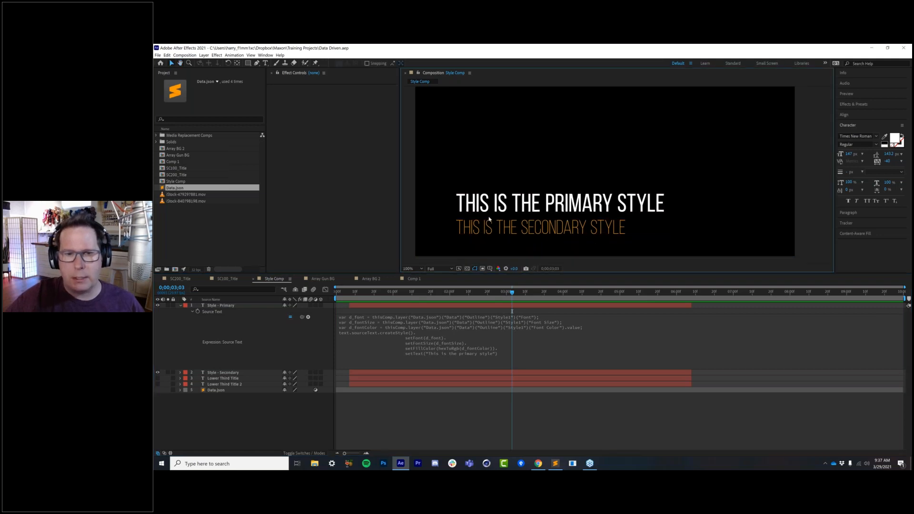
click(369, 317)
double_click(369, 316)
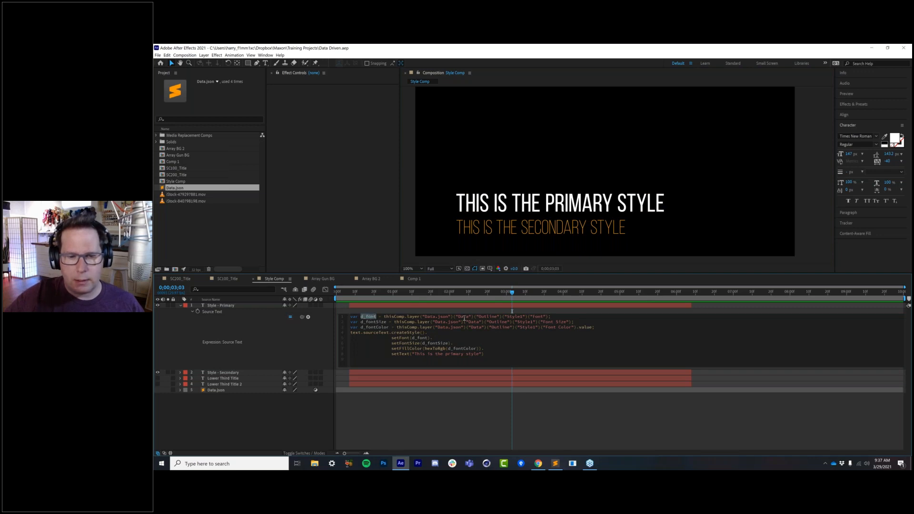
double_click(515, 316)
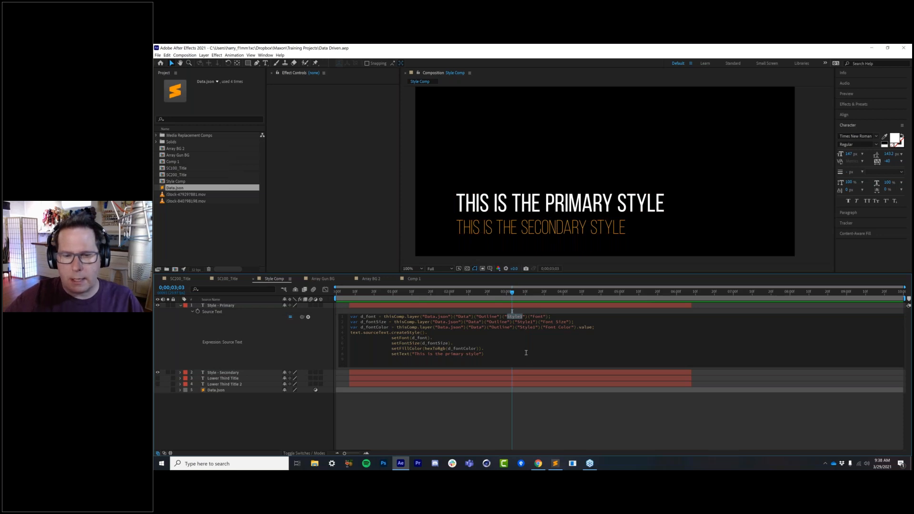
Switch to Data.json in Sublime Text and examine the Style1 font, font size and font color entries.
key(alt+Tab)
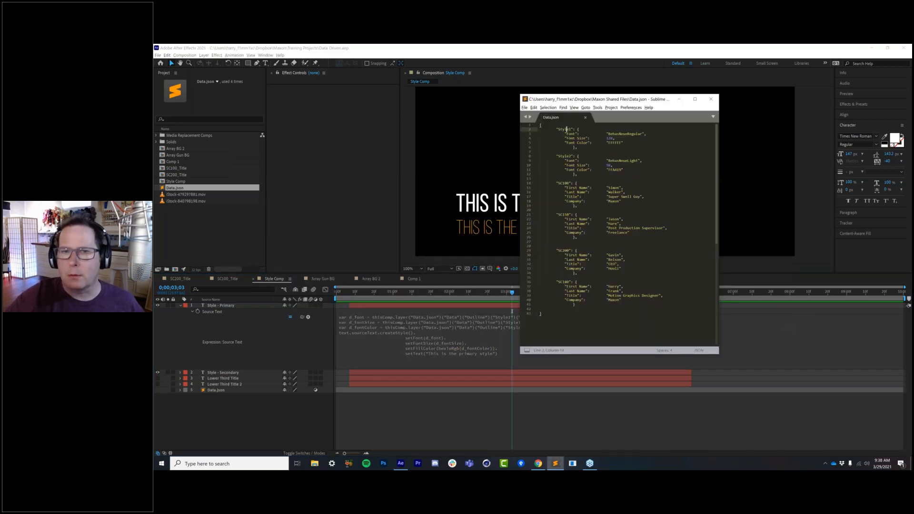
click(574, 134)
drag(622, 138, 539, 142)
double_click(625, 133)
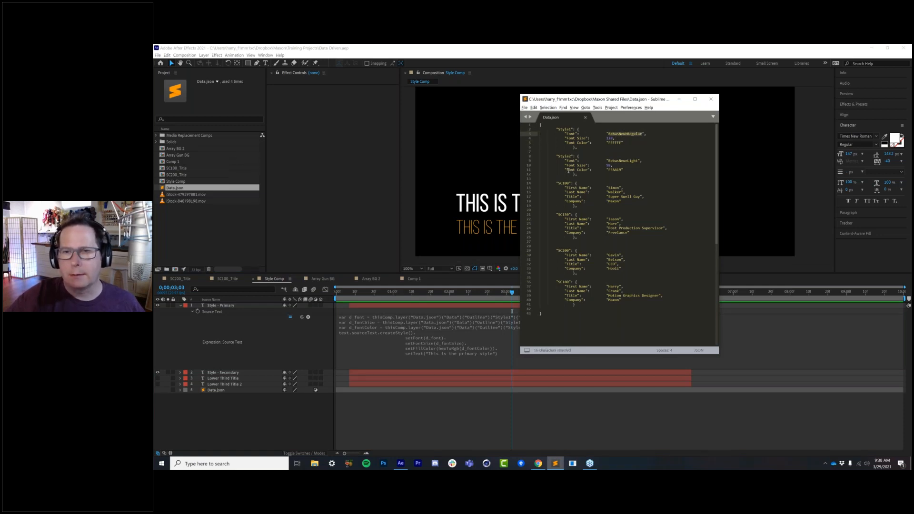
click(622, 201)
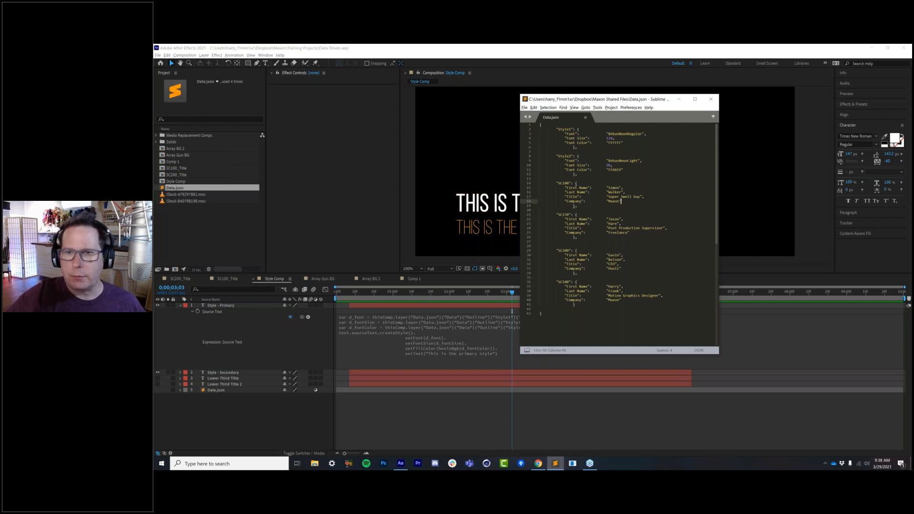
double_click(615, 142)
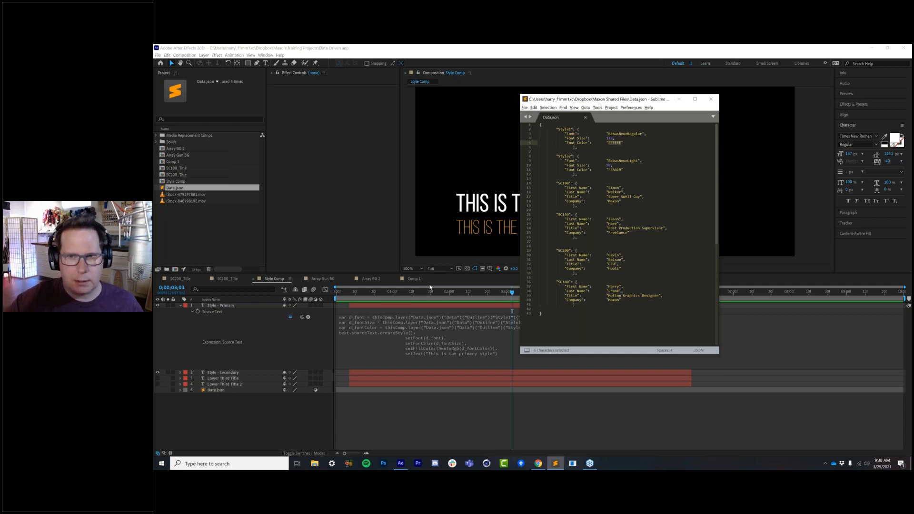
Switch back to After Effects and examine the d_fontSize and d_fontColor variables and the createStyle() line in the Style - Primary expression.
click(342, 220)
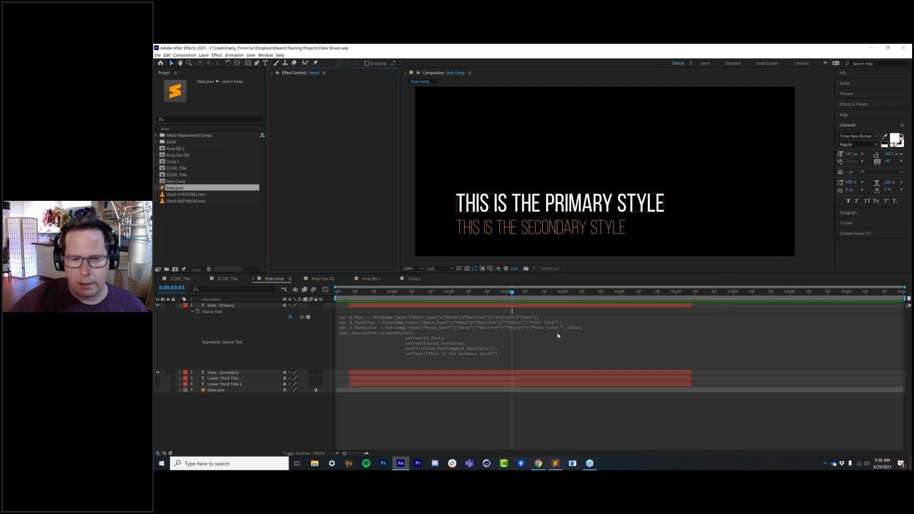
click(377, 325)
double_click(374, 322)
double_click(375, 328)
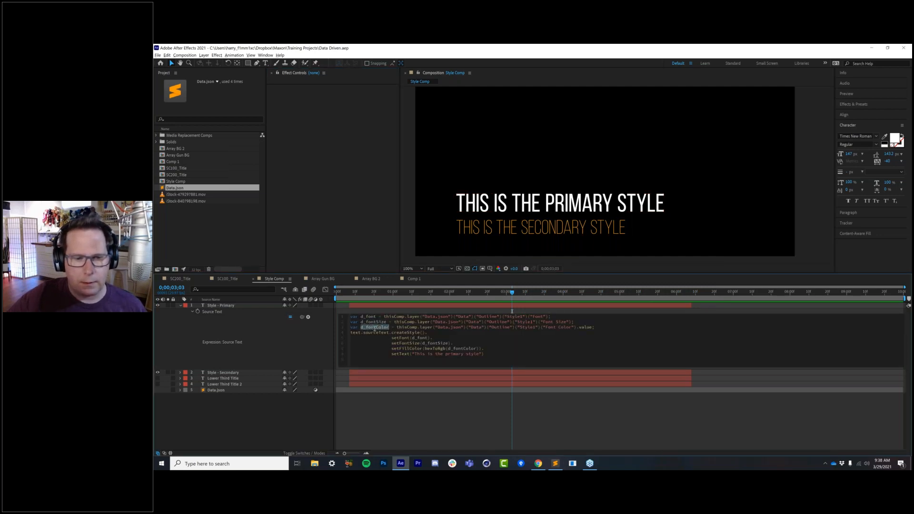
click(611, 326)
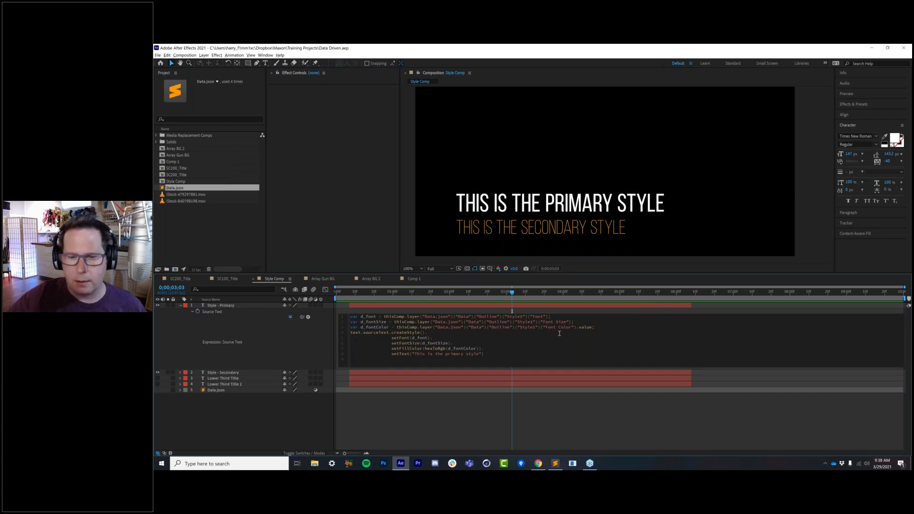
drag(442, 334, 310, 332)
click(310, 332)
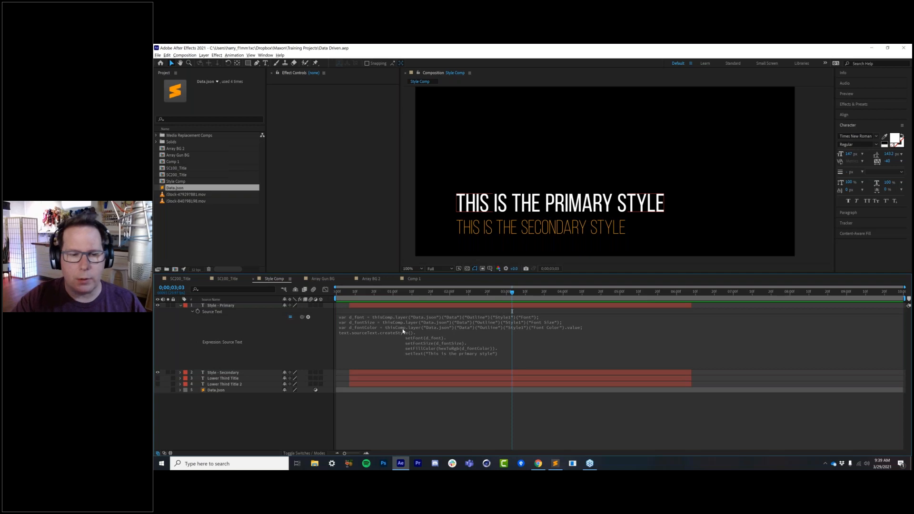
Join the setFont and setFontSize calls onto the createStyle() line of the Style - Primary expression.
click(429, 340)
key(alt)
key(Left)
key(Left)
key(Left)
key(Left)
key(Left)
key(Left)
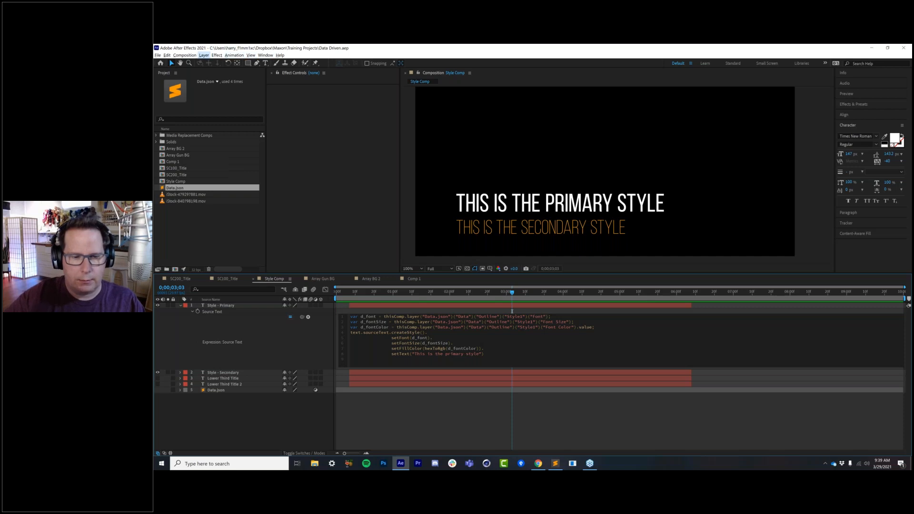
click(390, 338)
double_click(382, 339)
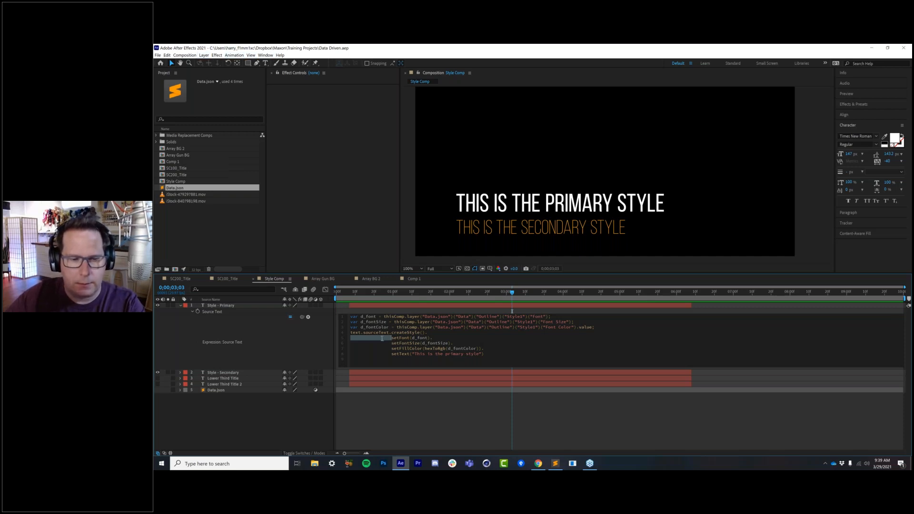
key(BackSpace)
key(BackSpace)
click(388, 337)
double_click(387, 338)
key(BackSpace)
key(BackSpace)
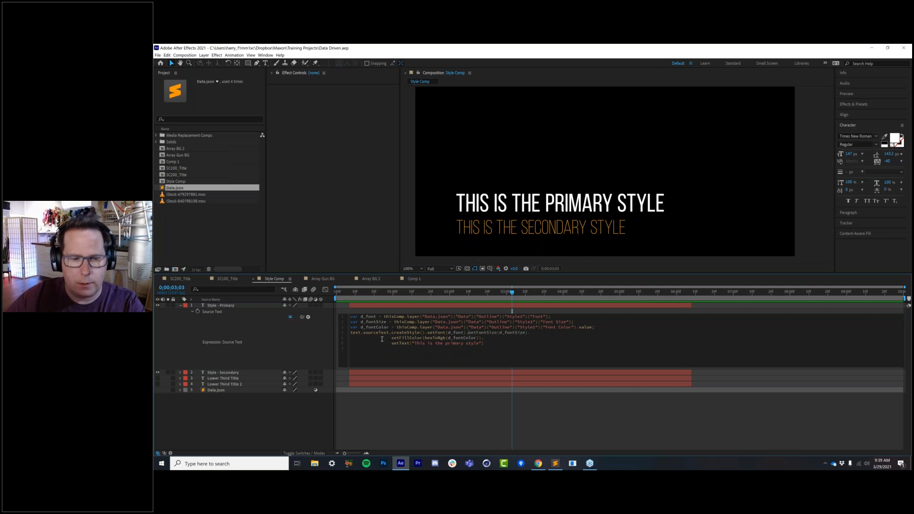
Join the setFillColor and setText calls onto the same createStyle() line, removing their line breaks and indentation.
double_click(390, 339)
key(BackSpace)
key(BackSpace)
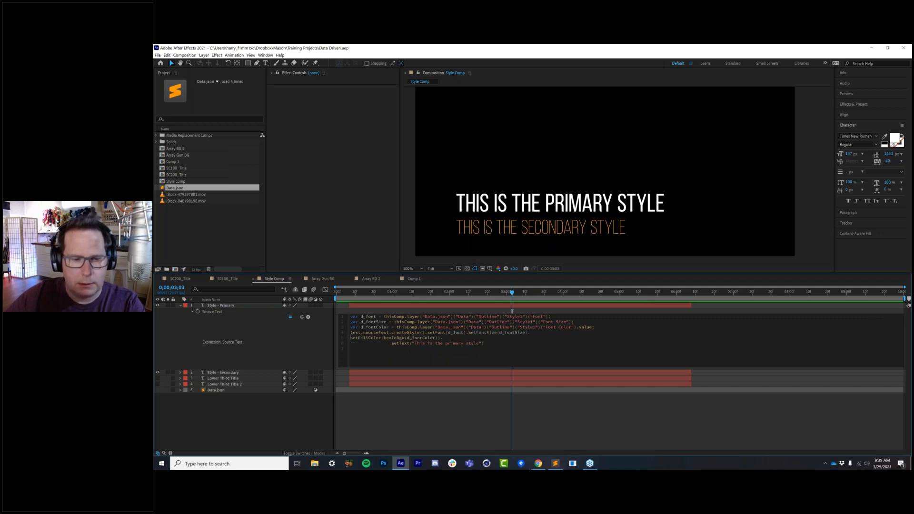
double_click(391, 338)
key(BackSpace)
key(BackSpace)
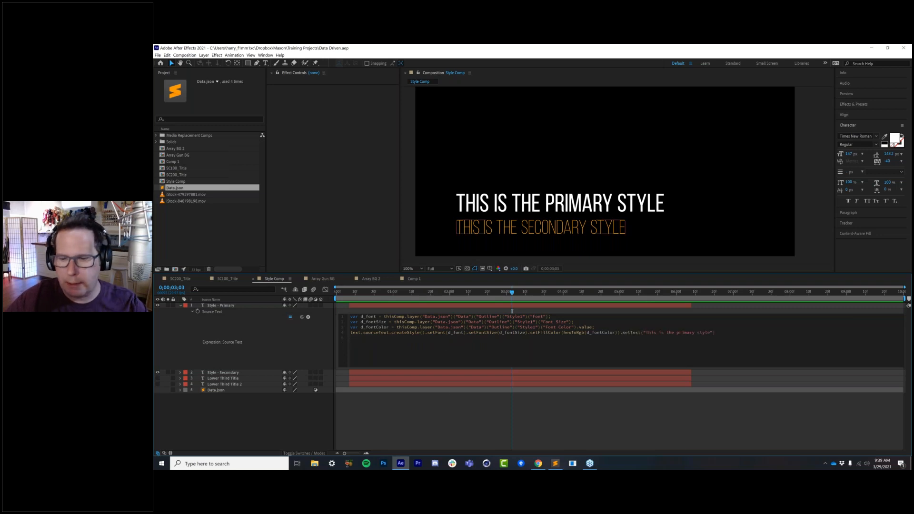
Separate the font variables from the createStyle() line with a blank line and apply the Style - Primary expression.
click(444, 390)
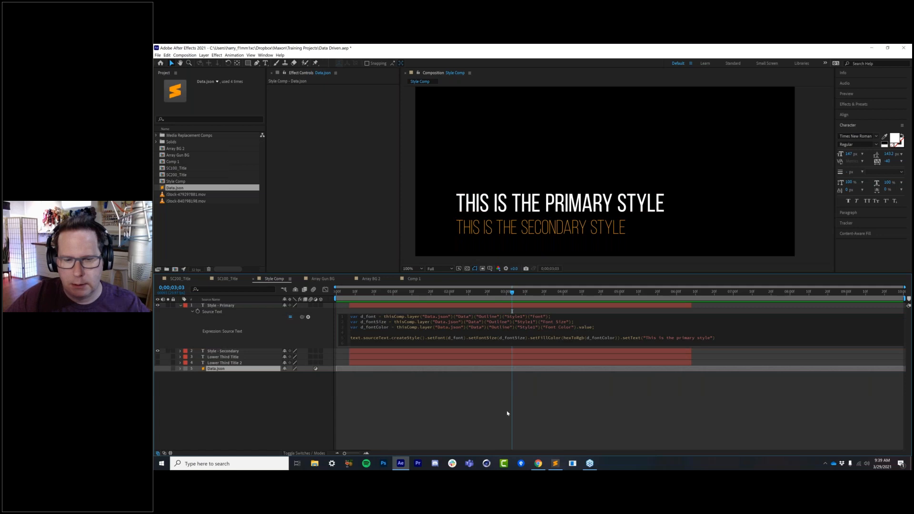
click(496, 339)
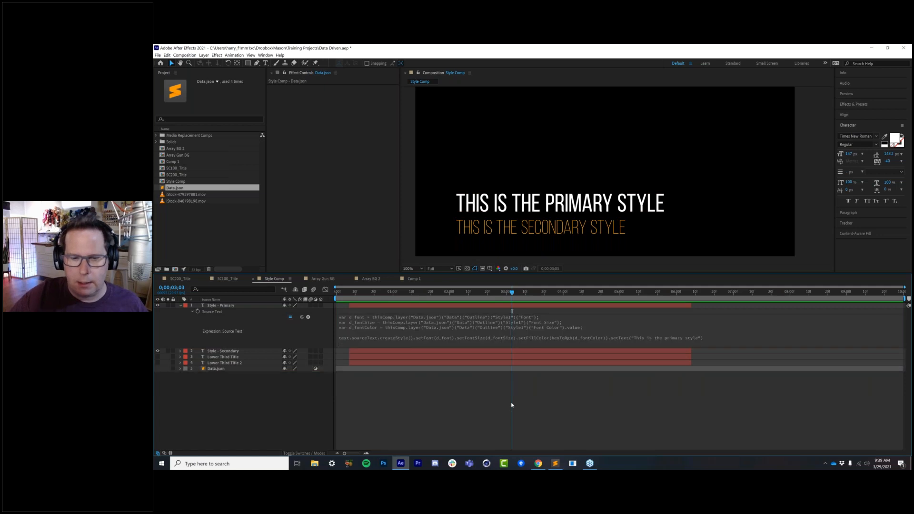
click(481, 343)
click(440, 380)
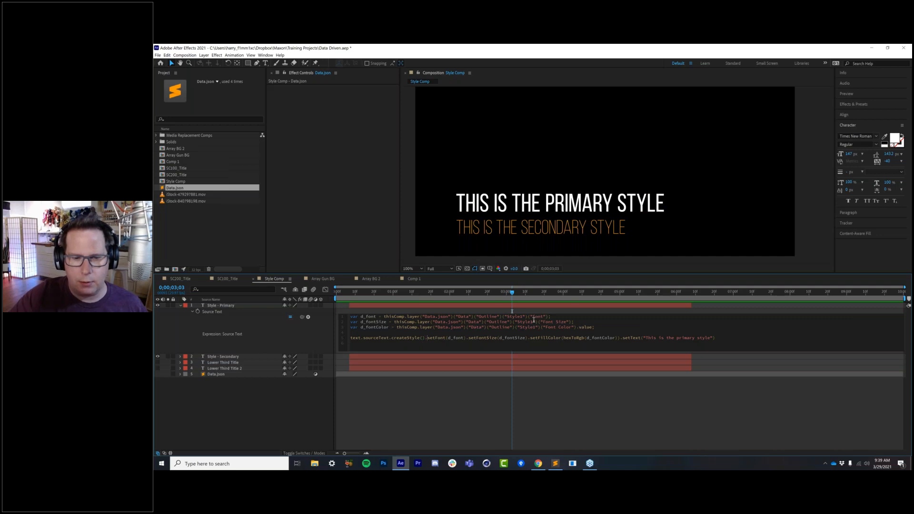
Break the setFont and setFontSize calls onto their own indented lines below createStyle() and enlarge the expression field.
click(427, 338)
key(Return)
key(Tab)
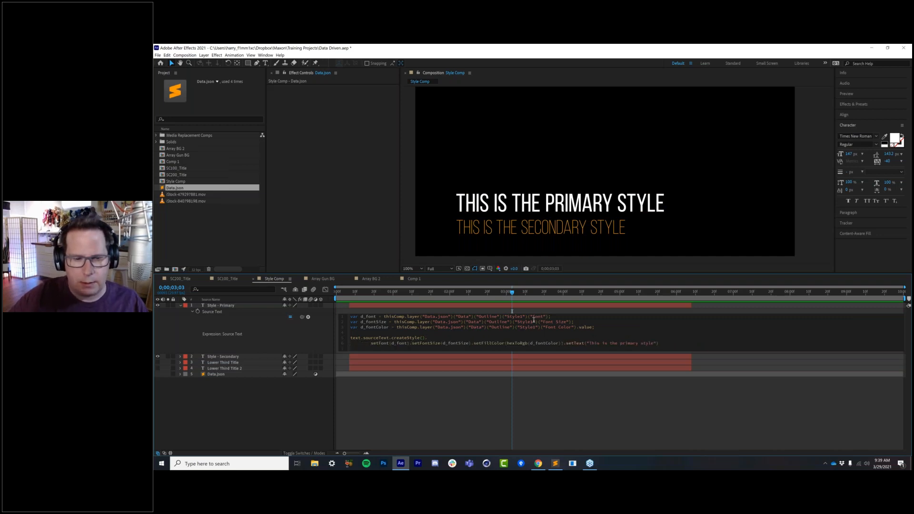
drag(506, 354, 506, 388)
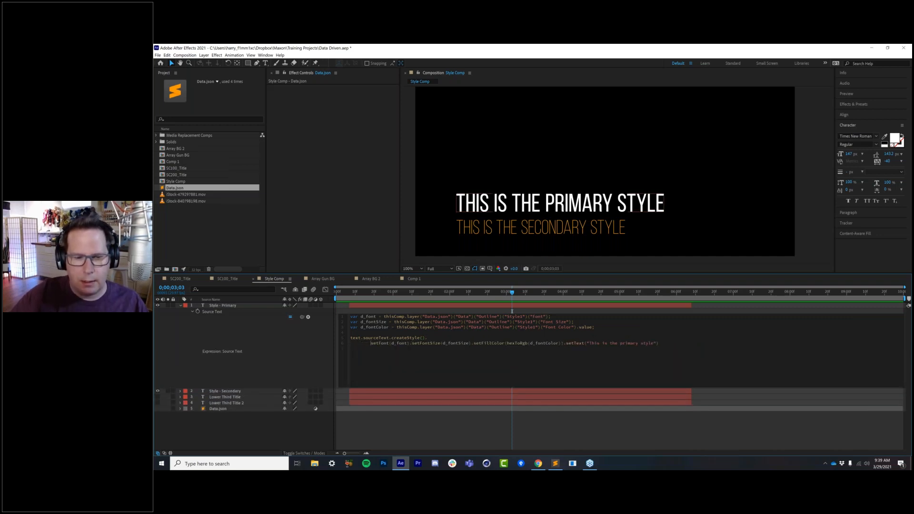
key(Right)
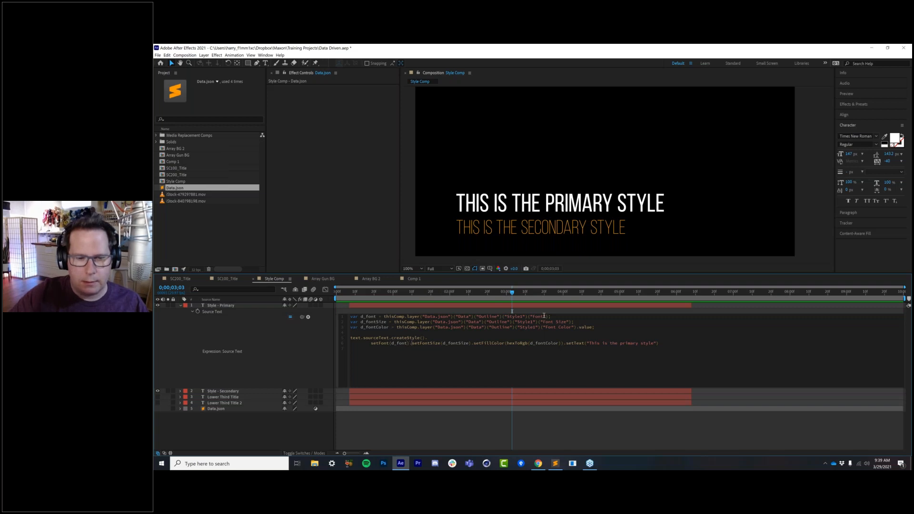
key(Return)
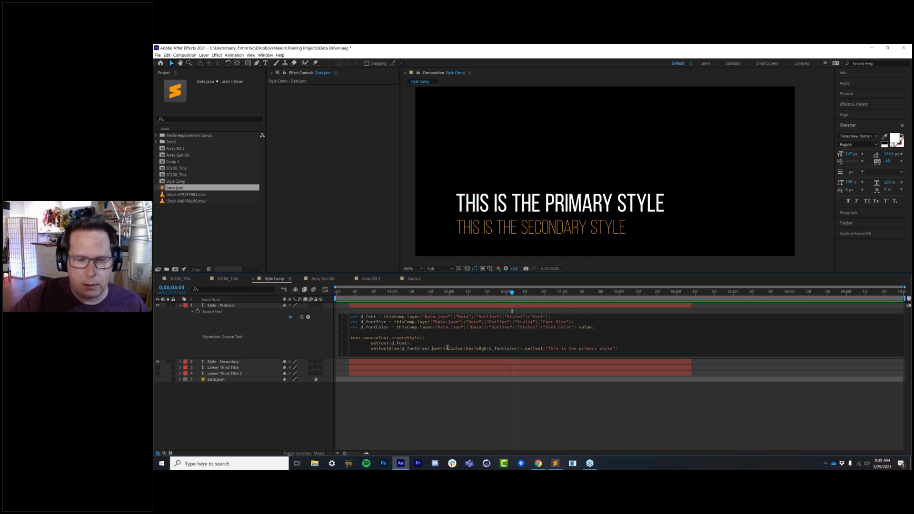
Move the setFillColor call onto its own indented line and inspect its hexToRgb(d_fontColor) argument.
click(433, 348)
key(Return)
double_click(417, 348)
double_click(398, 355)
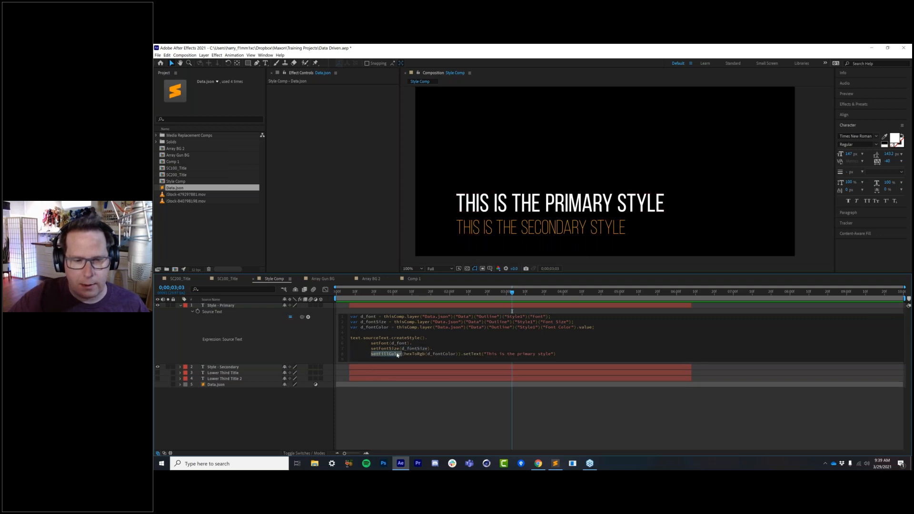
click(413, 354)
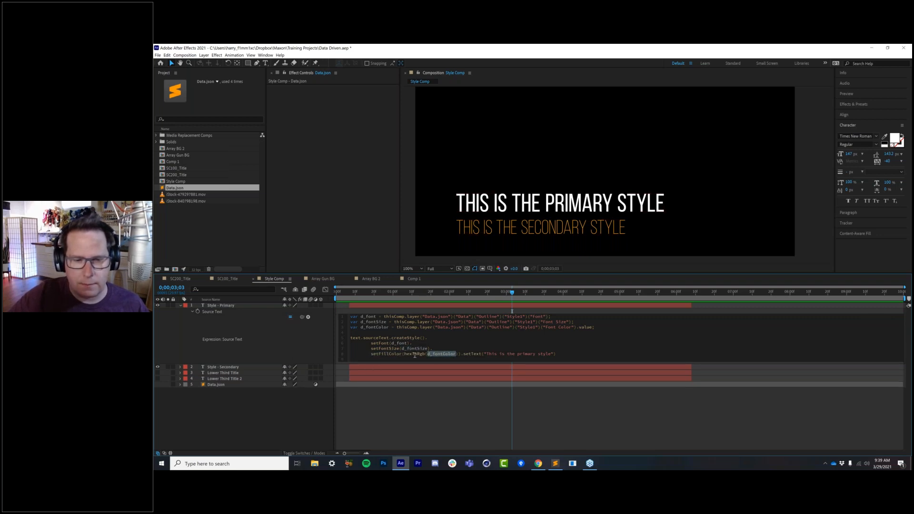
double_click(415, 355)
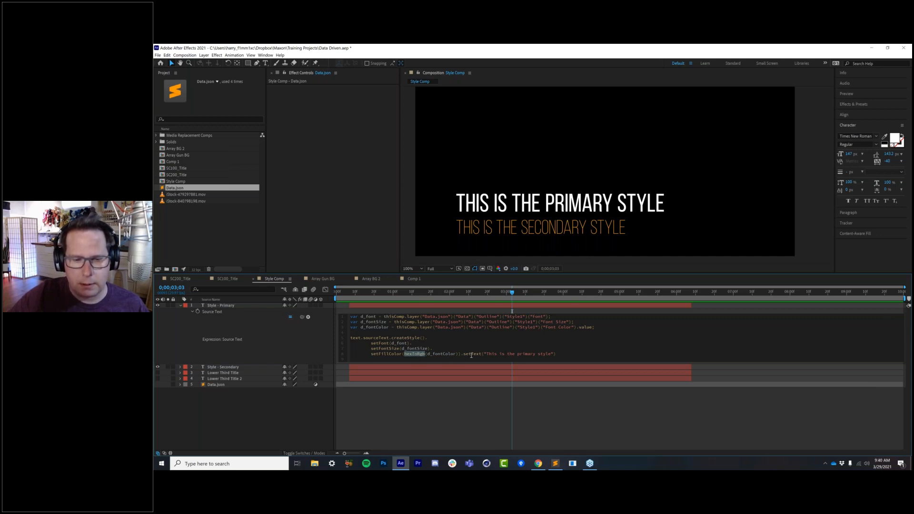
Move the setText call onto its own indented line and apply the Style - Primary expression.
click(462, 354)
key(Return)
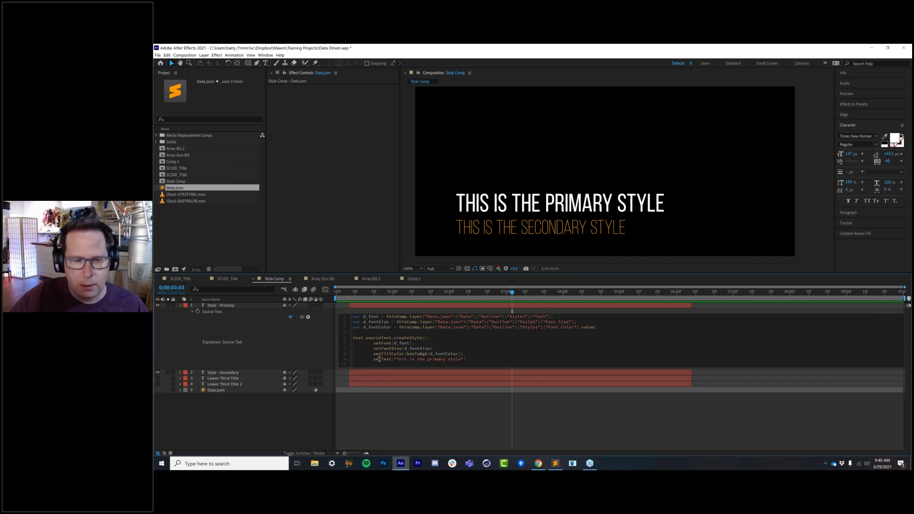
double_click(399, 359)
click(458, 363)
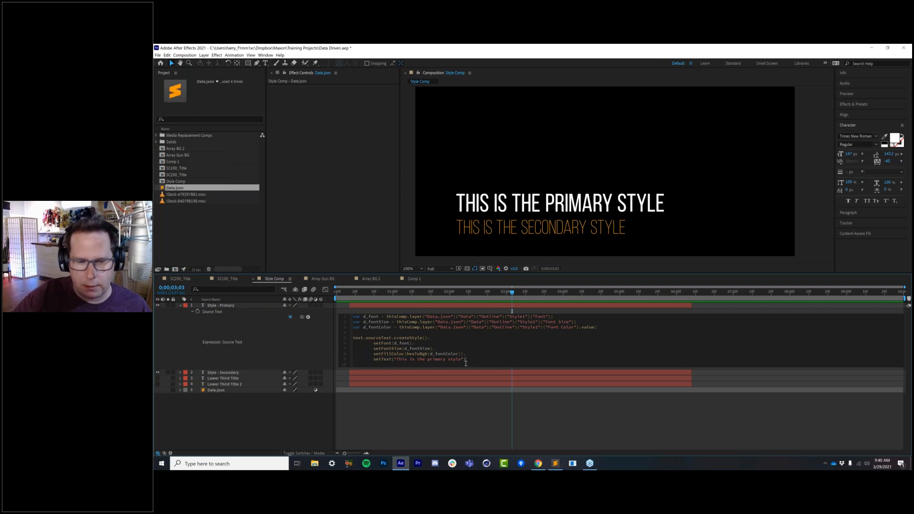
click(385, 433)
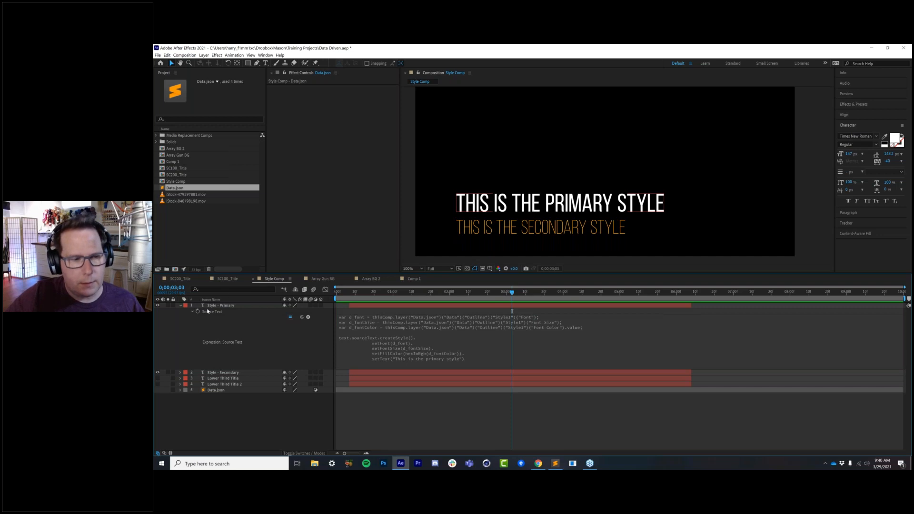
Select the Style - Secondary layer, then open the SC100_Title comp to inspect the Lower Third Name layer's Source Text expression.
click(238, 374)
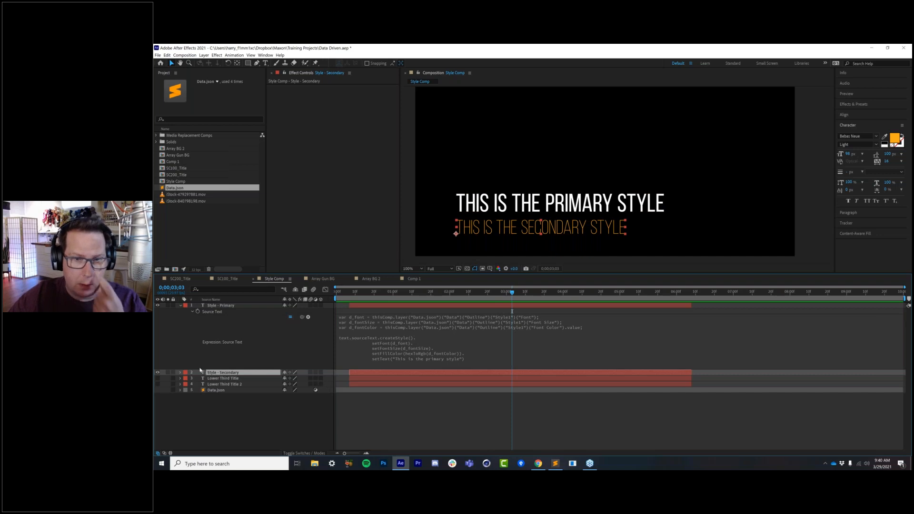
click(233, 280)
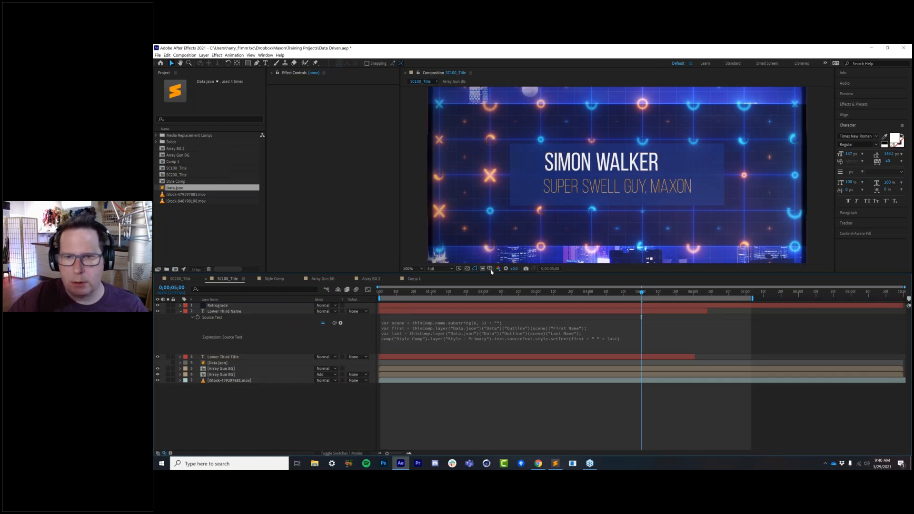
click(242, 316)
click(470, 341)
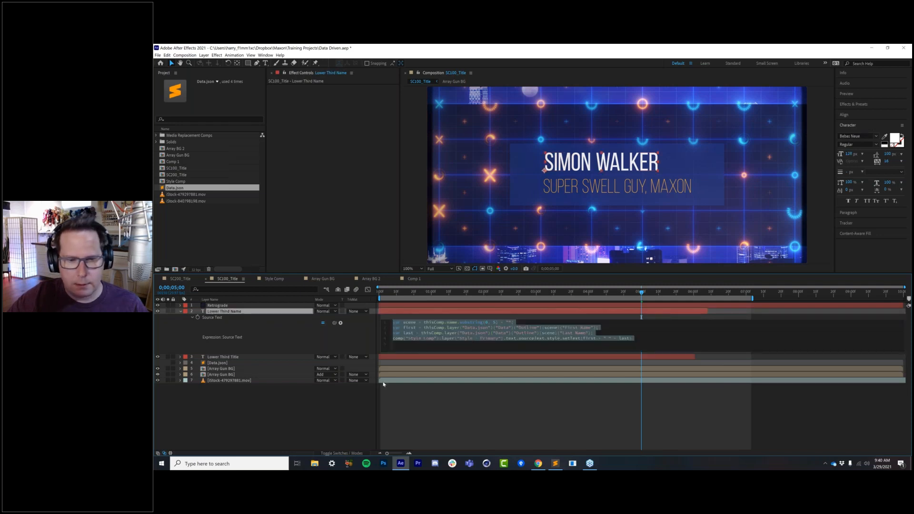
click(405, 433)
click(405, 433)
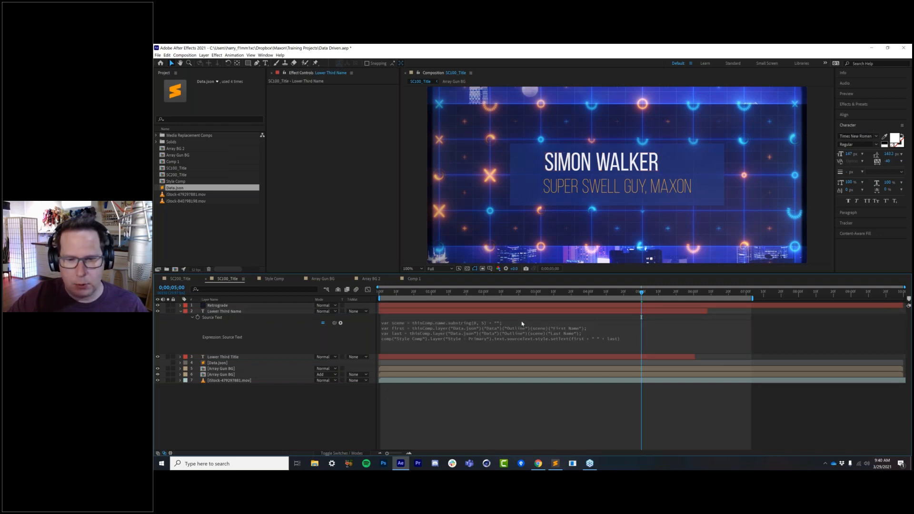
Separate the scene, name-variable and style statements in the Lower Third Name Source Text expression with blank lines.
click(521, 324)
key(Return)
key(Return)
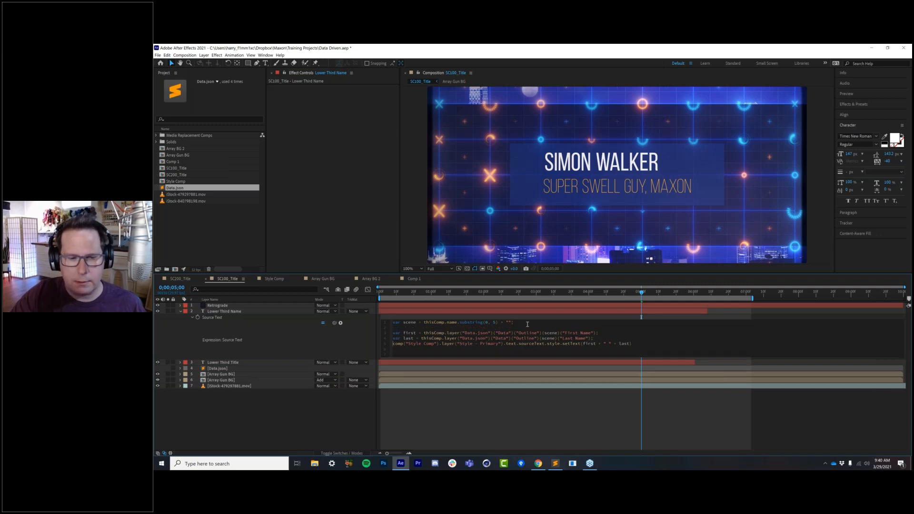
key(Return)
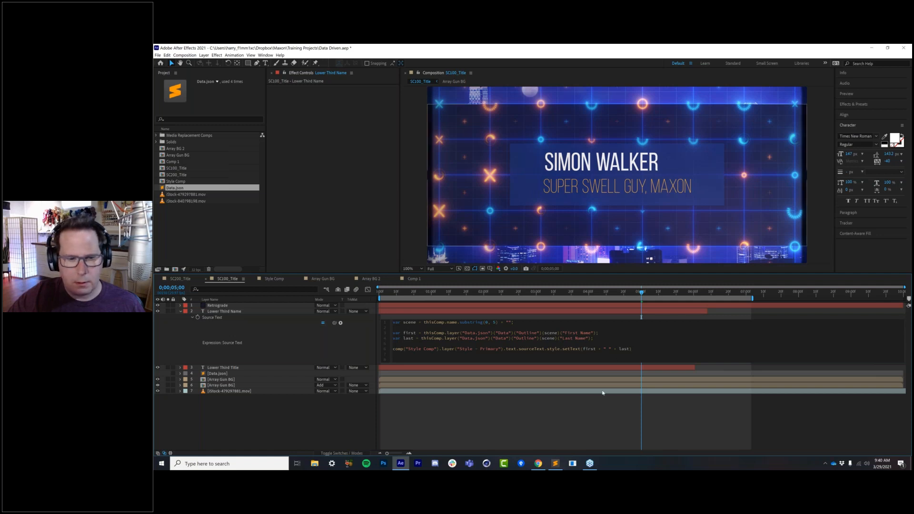
Highlight the first and last variables and the scene declaration in turn, and apply the Lower Third Name expression.
double_click(409, 333)
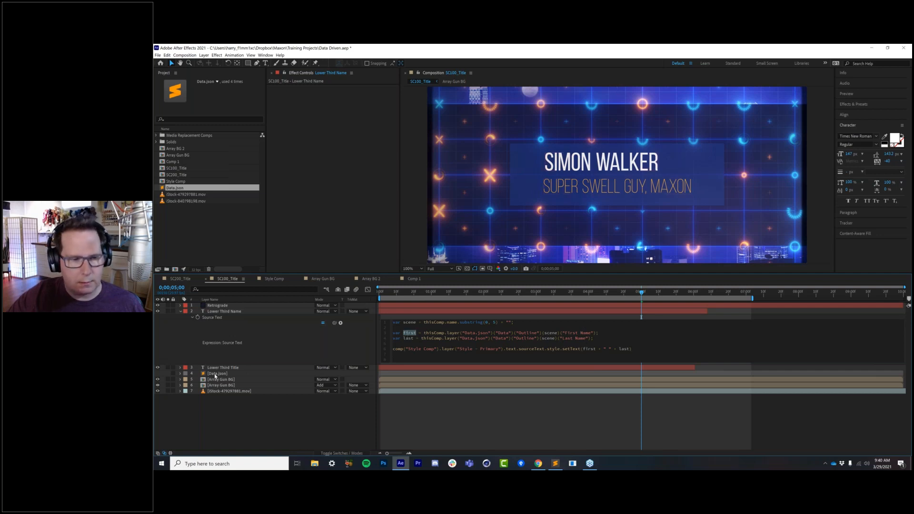
double_click(407, 339)
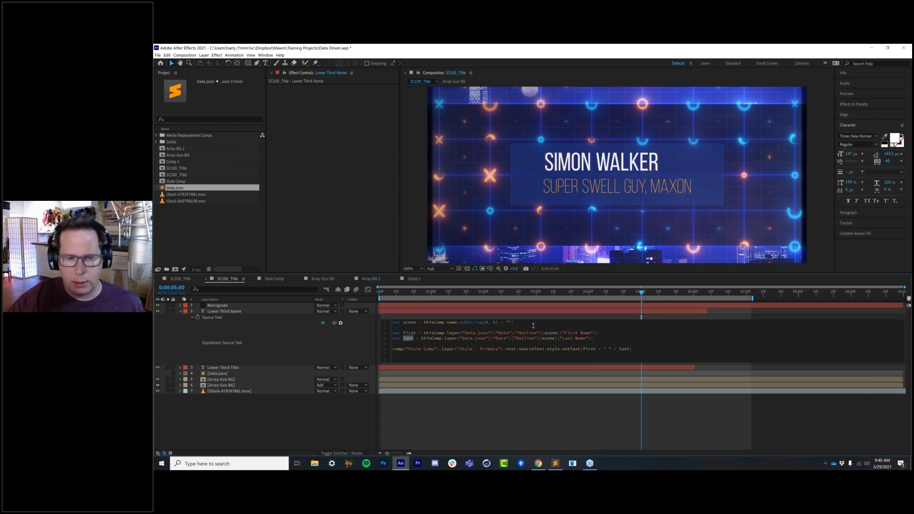
drag(537, 325, 395, 323)
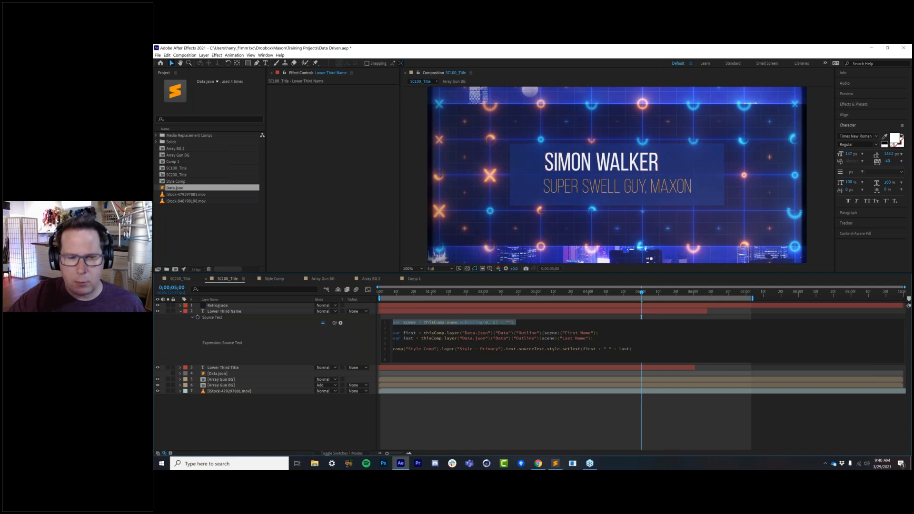
click(361, 413)
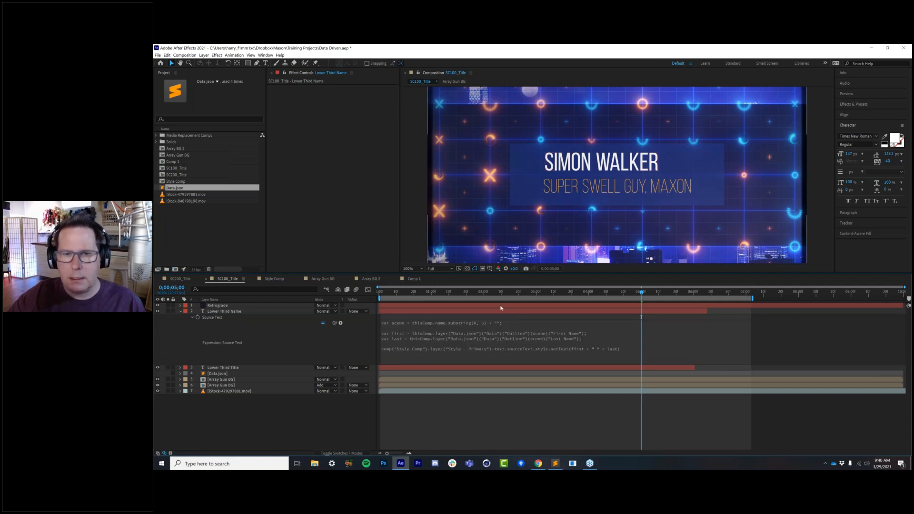
Switch to Data.json in Sublime Text to inspect the SC100 key, and return to the expression in After Effects.
key(alt+Tab)
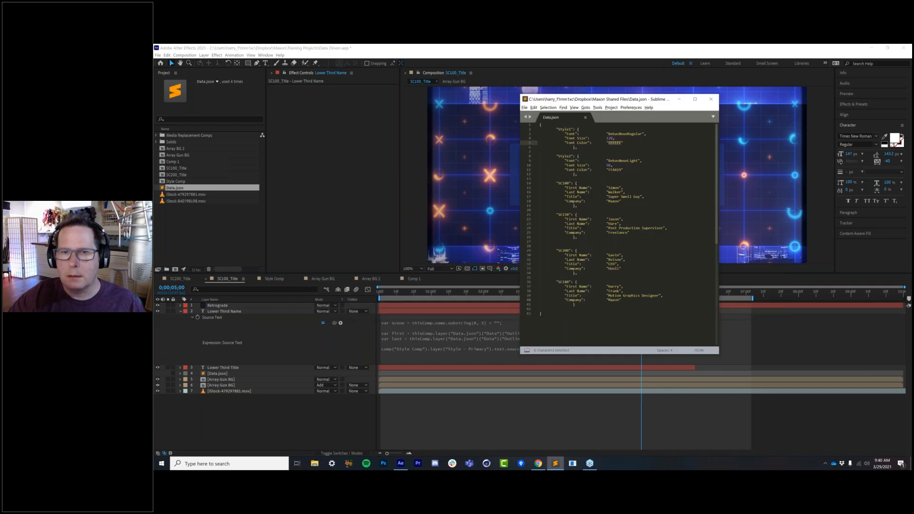
double_click(564, 182)
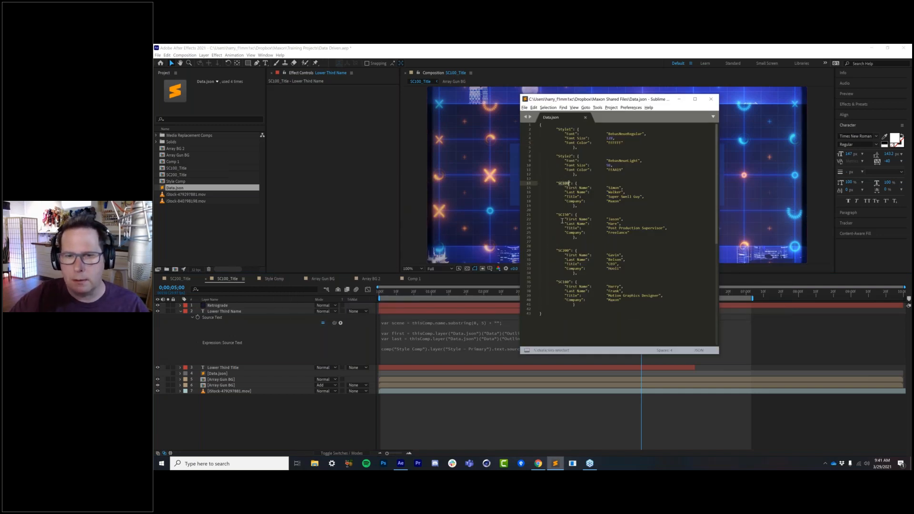
click(424, 359)
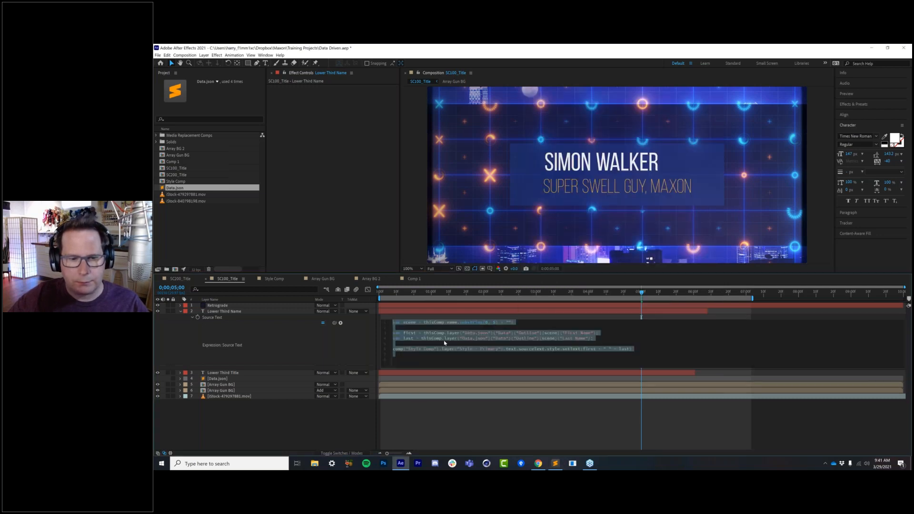
Launch Premiere Pro in the background, and view the SC200_Title comp before returning to the SC100_Title comp.
click(420, 466)
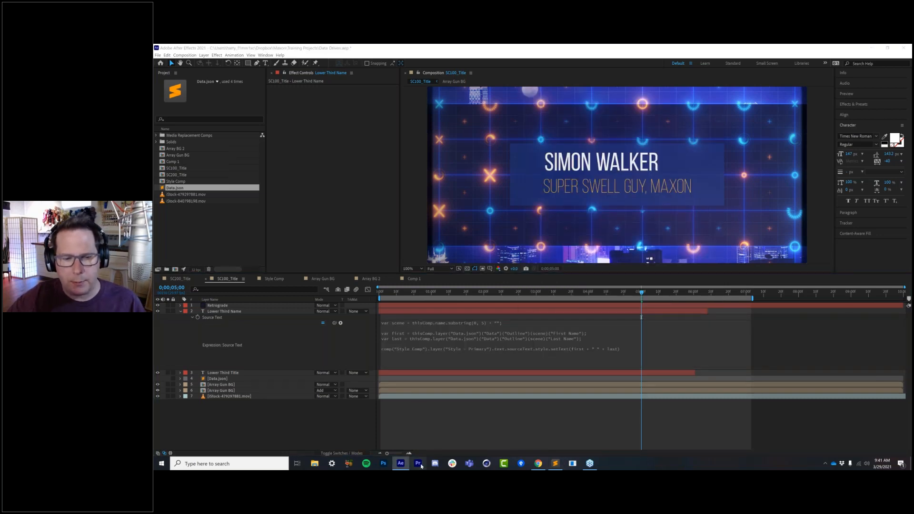
click(427, 332)
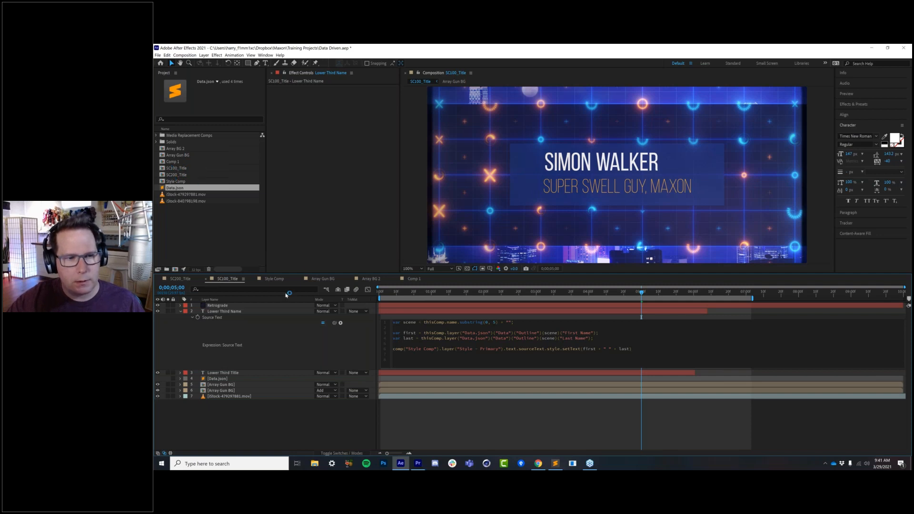
key(m)
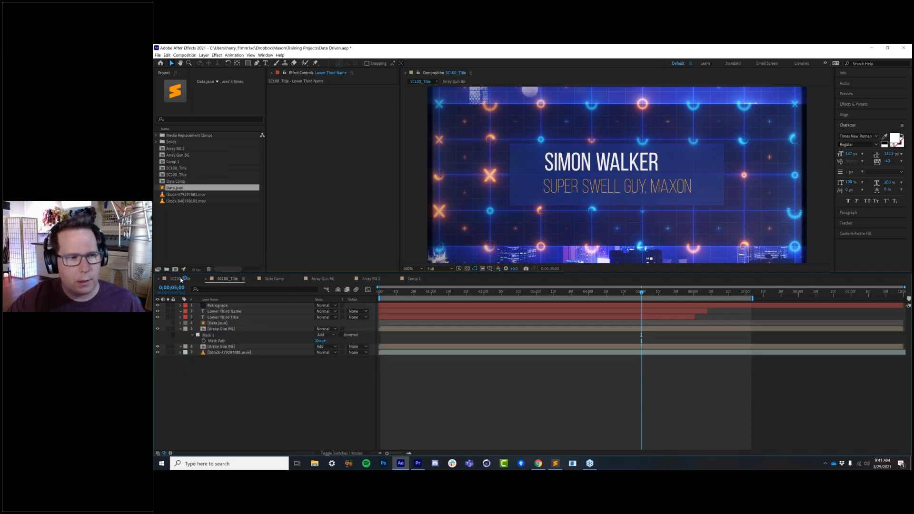
click(181, 279)
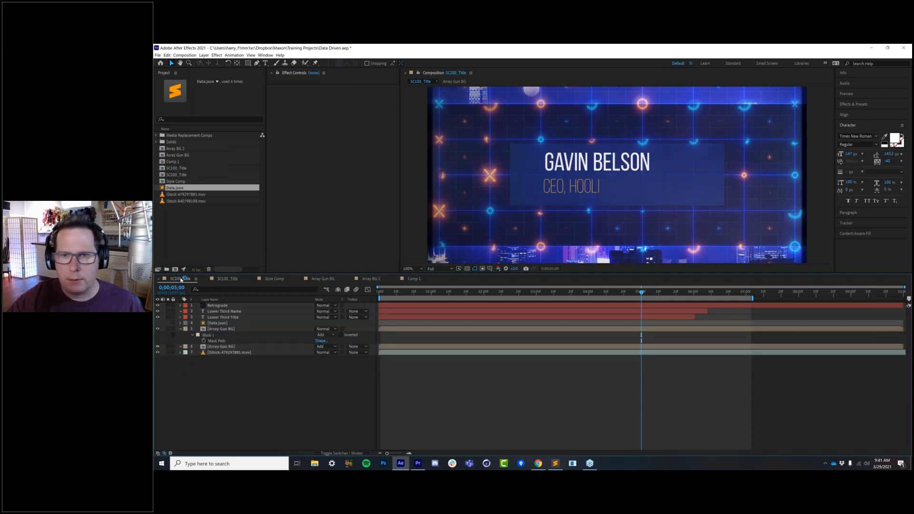
click(232, 279)
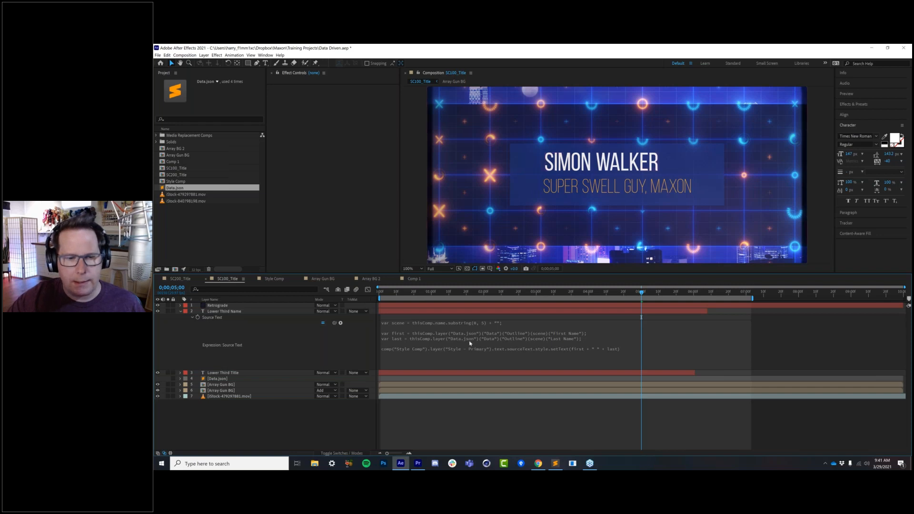
Examine the thisComp, name and substring parts of the first expression line and the scene variable they define.
double_click(441, 323)
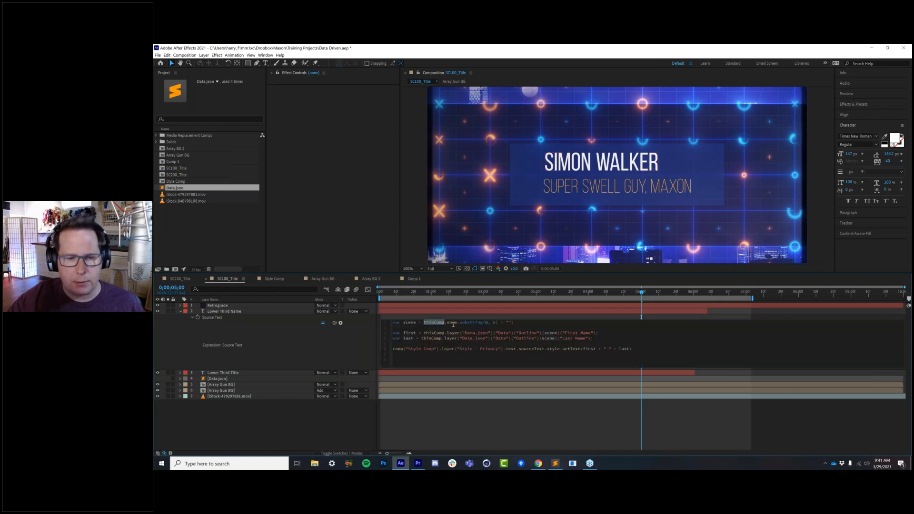
double_click(452, 323)
double_click(470, 322)
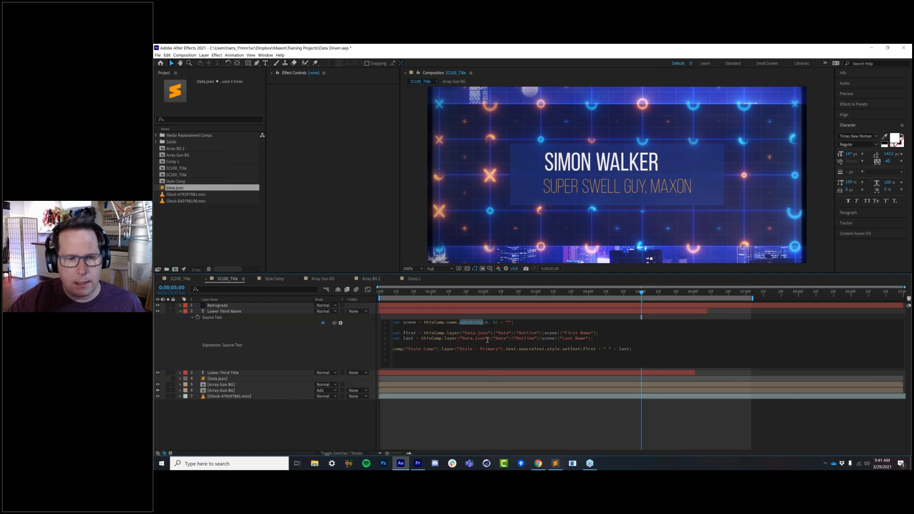
double_click(405, 323)
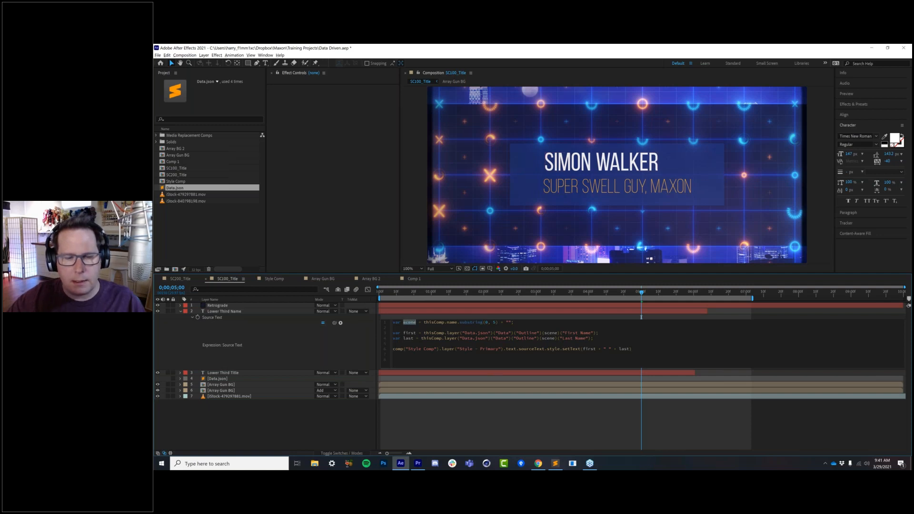
Switch to Sublime Text to compare the SC150 and SC100 keys in Data.json, and return to After Effects.
key(alt+Tab)
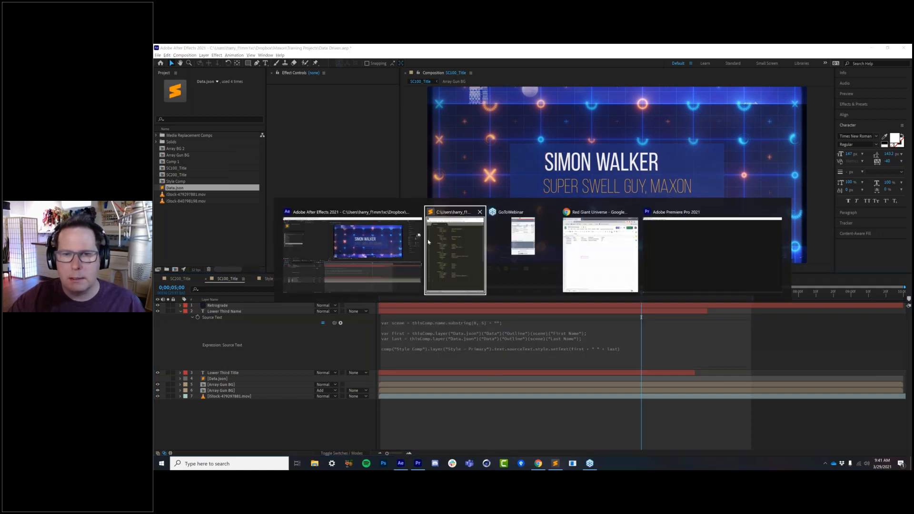
double_click(565, 214)
double_click(563, 182)
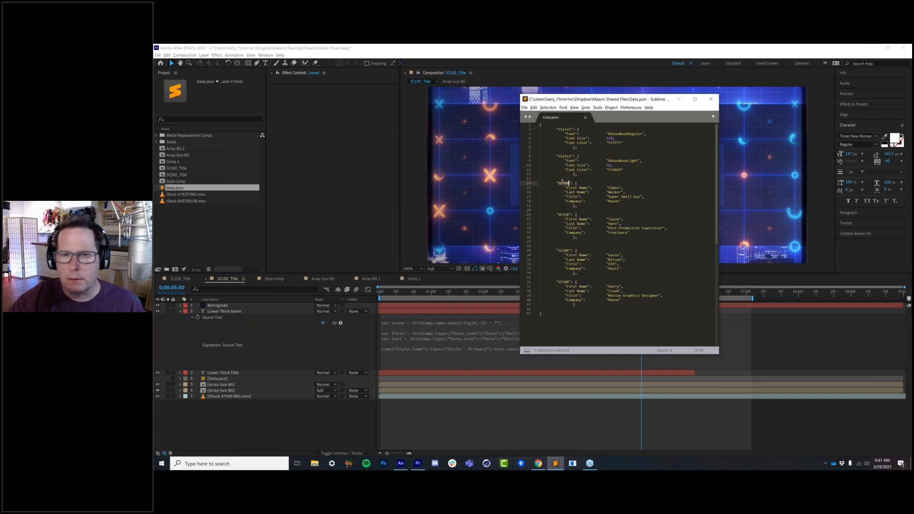
key(alt+Tab)
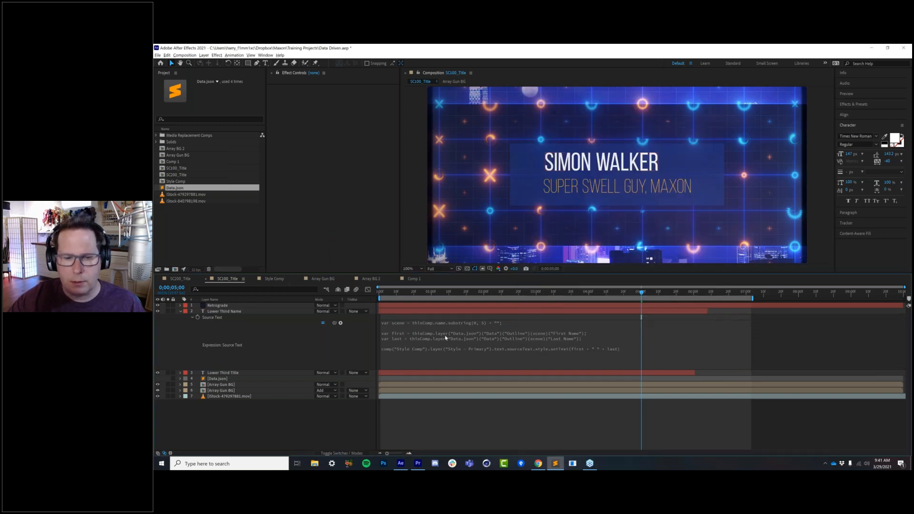
Examine the scene reference in the First Name line and check it against the scene keys in Data.json.
click(575, 351)
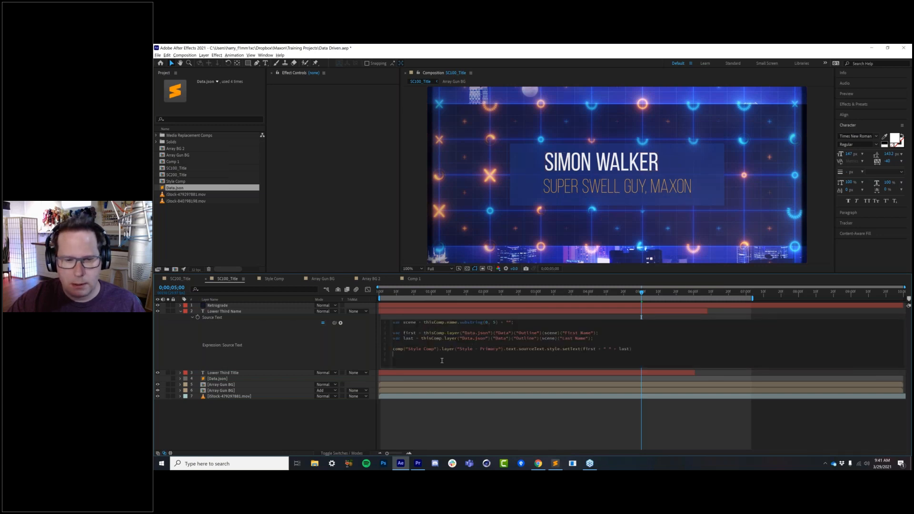
double_click(551, 332)
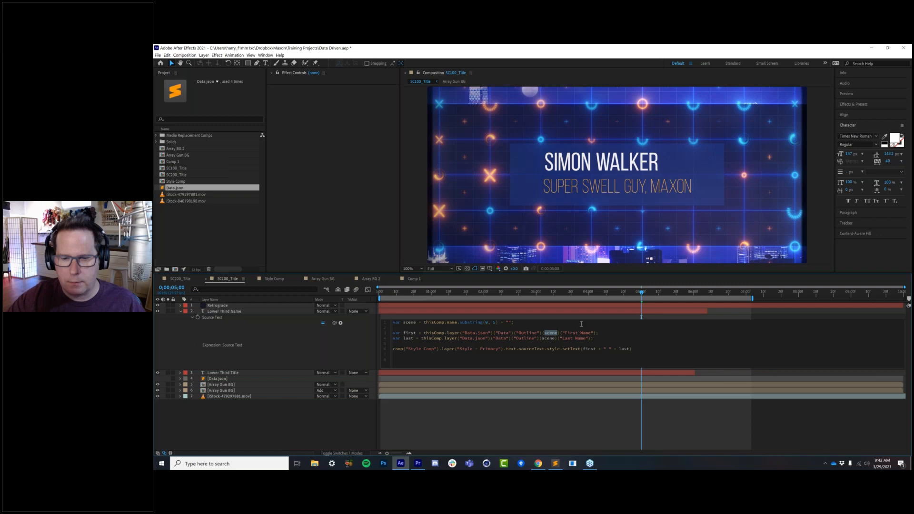
key(alt+Tab)
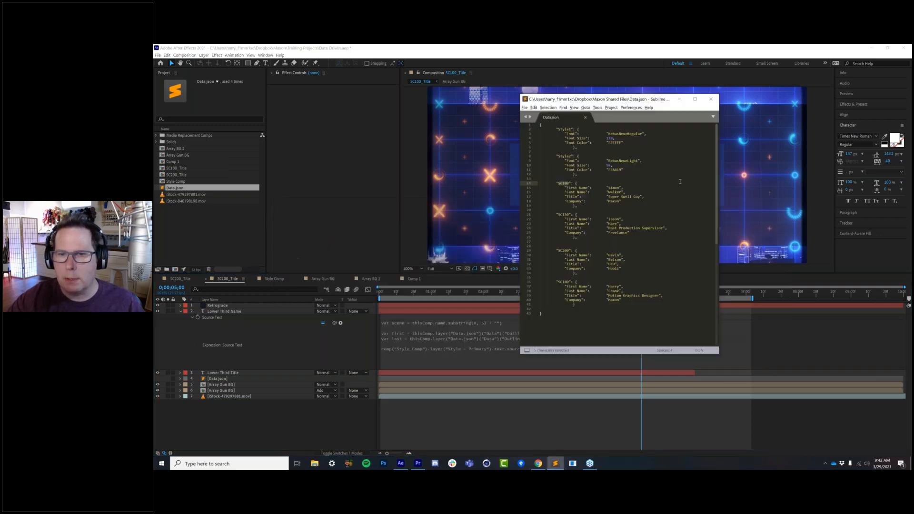
click(455, 338)
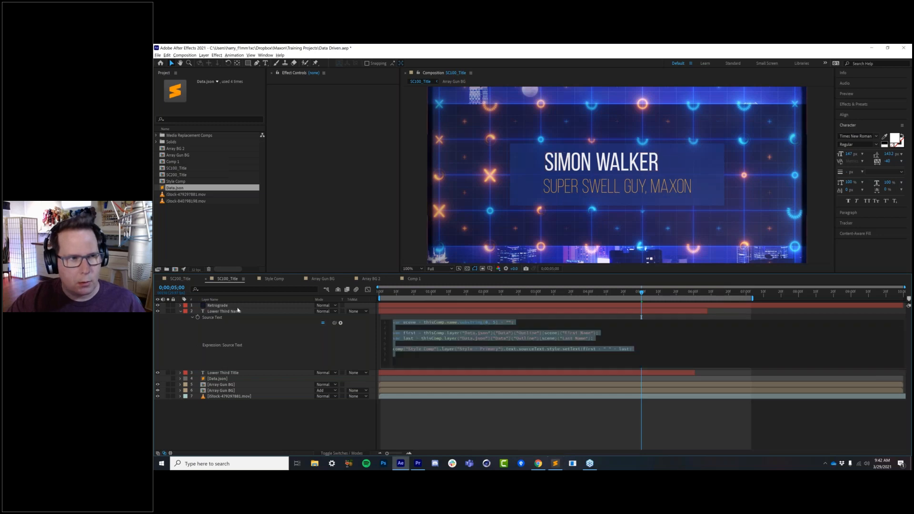
Duplicate the SC100_Title comp, rename the copy SC150_Title and open it.
click(174, 188)
click(184, 168)
key(ctrl+d)
key(Return)
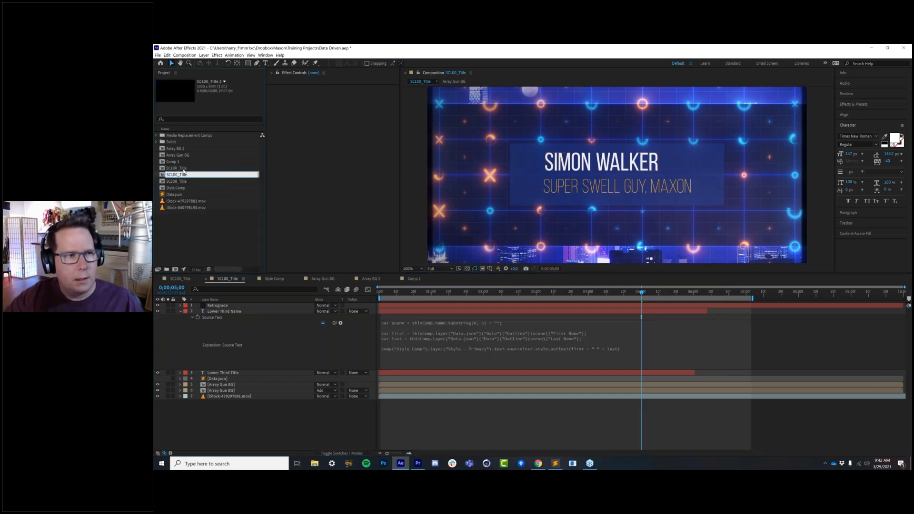
key(shift+Right)
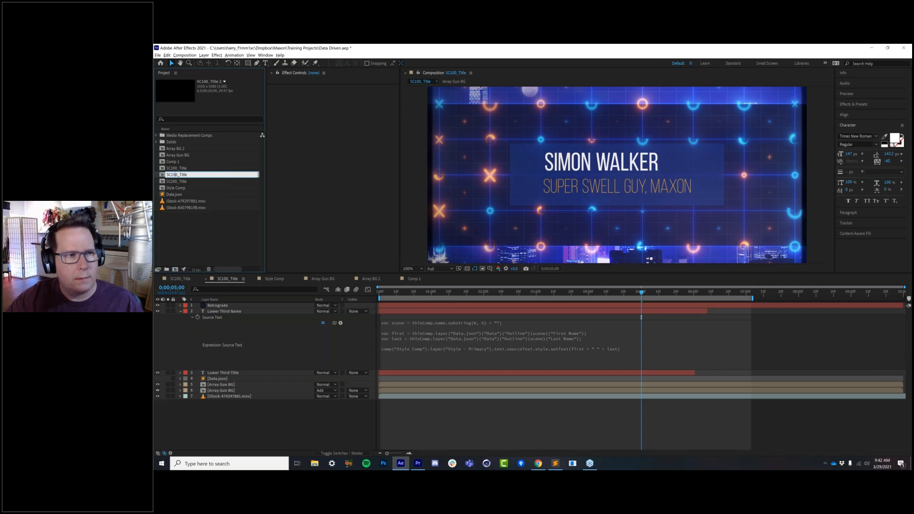
text(5)
key(Return)
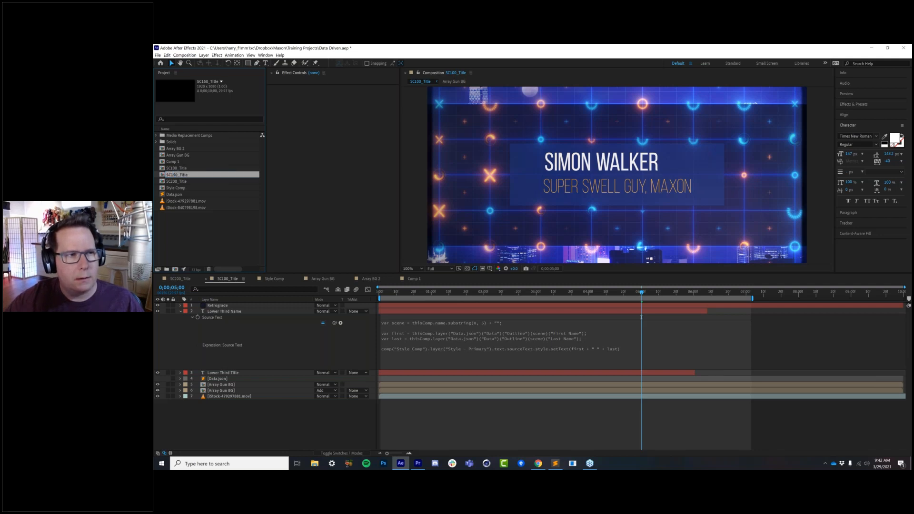
double_click(183, 175)
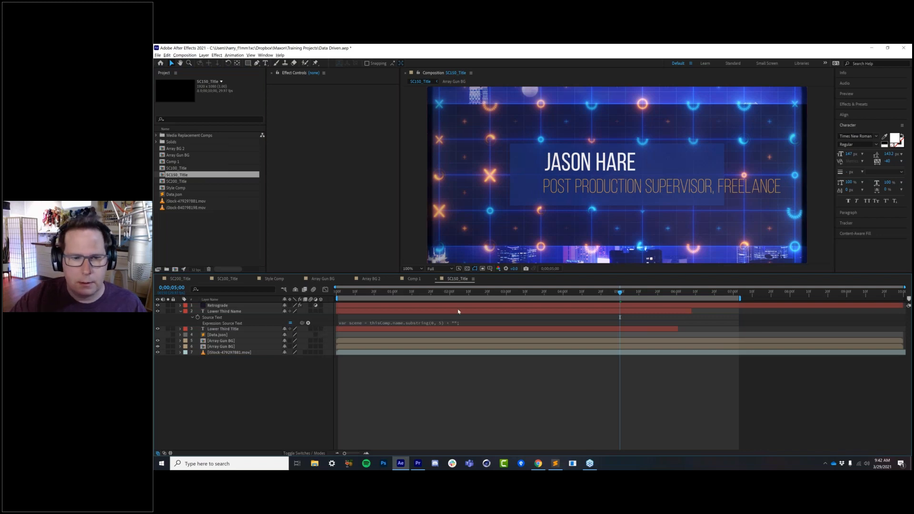
Move the current time to 0;00;01;27 and enlarge the Lower Third Name expression field to show all its lines.
drag(435, 293, 444, 294)
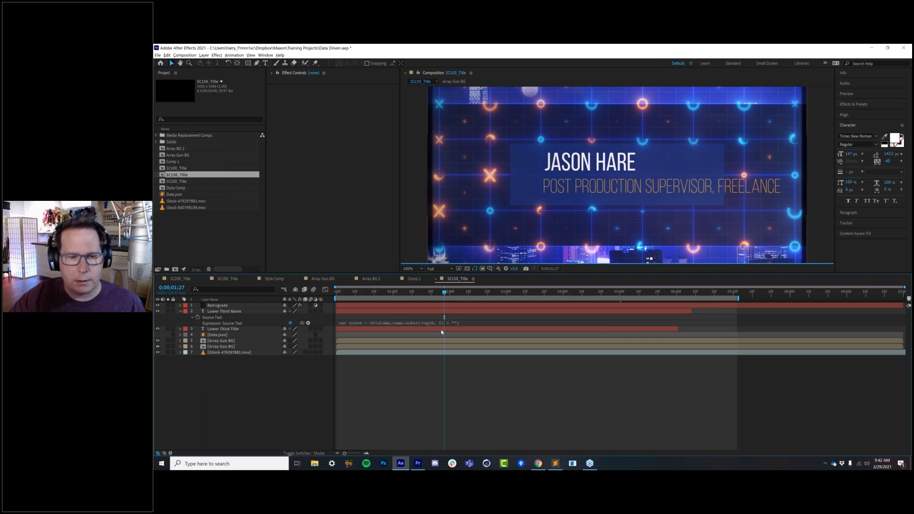
click(427, 323)
click(401, 413)
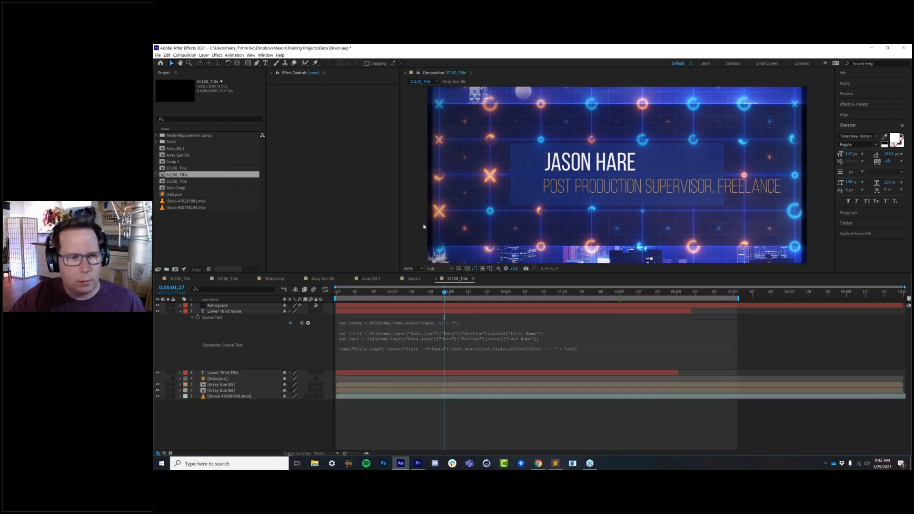
Examine the final expression line's references to Style Comp, the Style - Primary layer, text and sourceText.
click(382, 334)
click(393, 349)
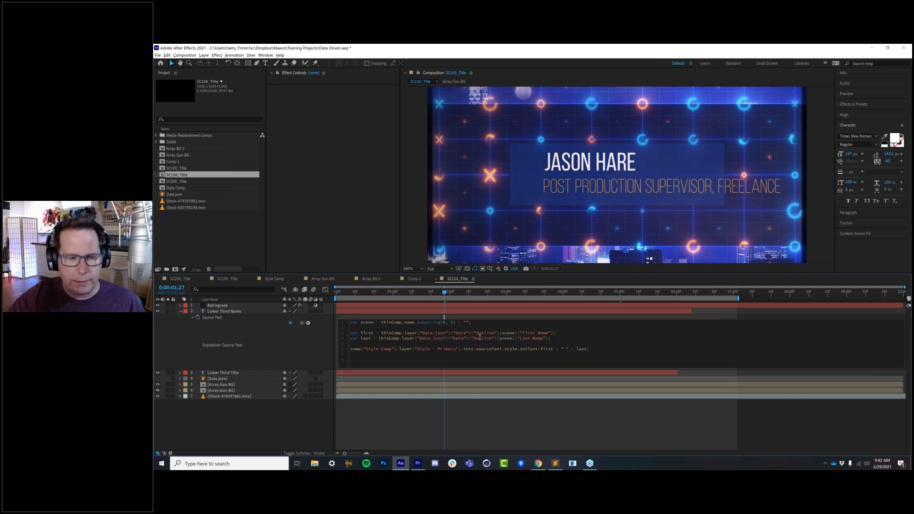
key(shift+Down)
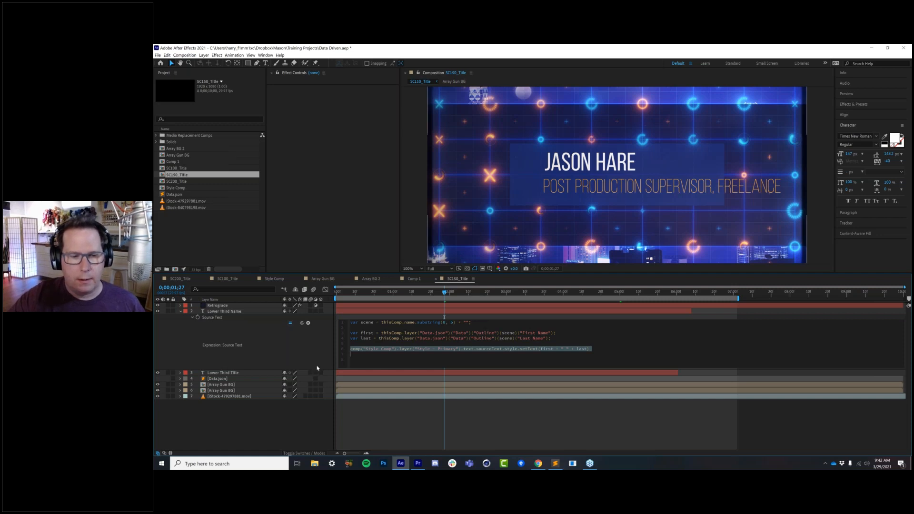
double_click(354, 351)
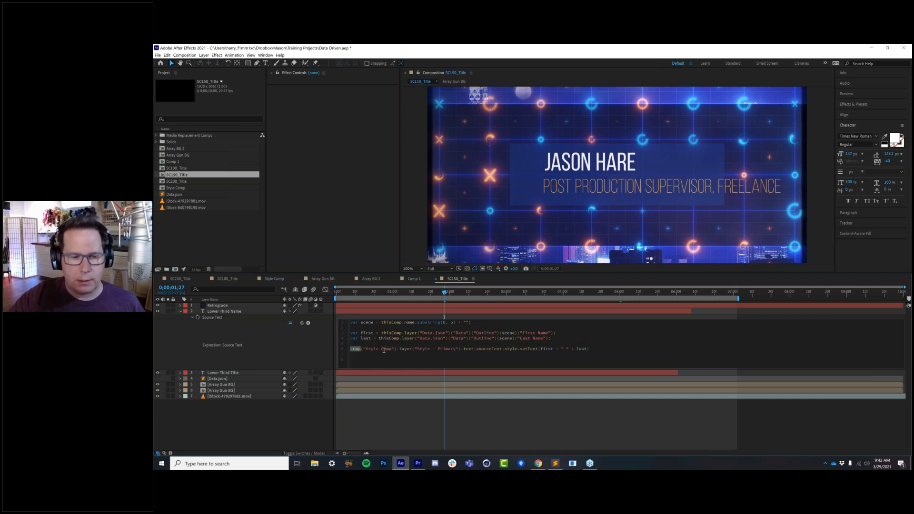
drag(391, 349, 365, 351)
click(412, 349)
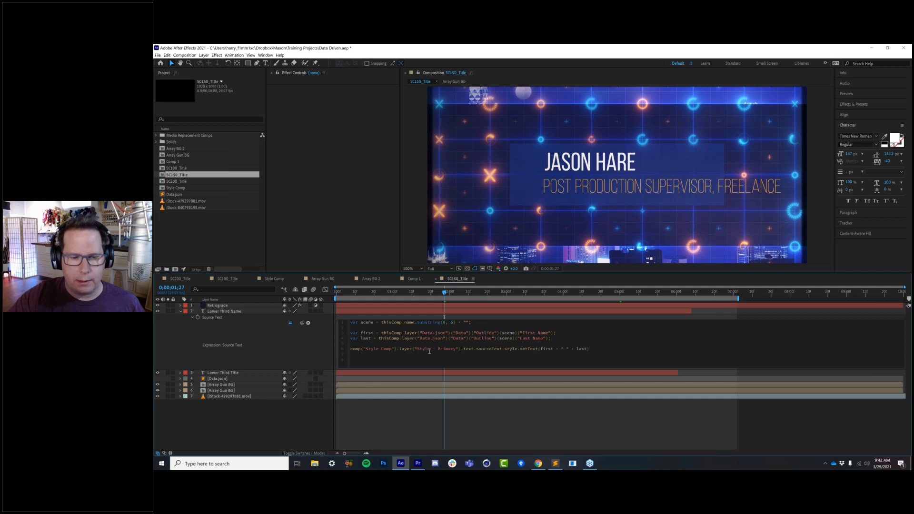
double_click(466, 349)
double_click(484, 348)
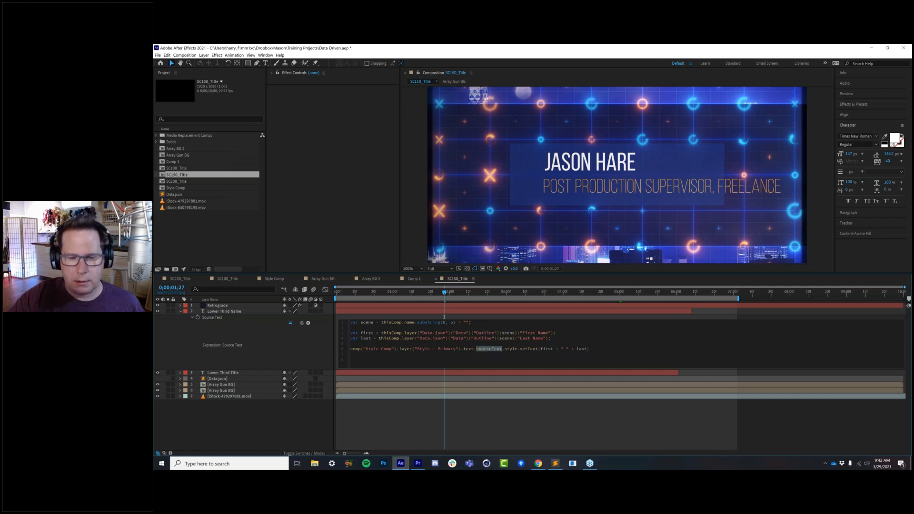
Examine the style, setText, first and last parts of the Lower Third Name expression's final line.
double_click(510, 349)
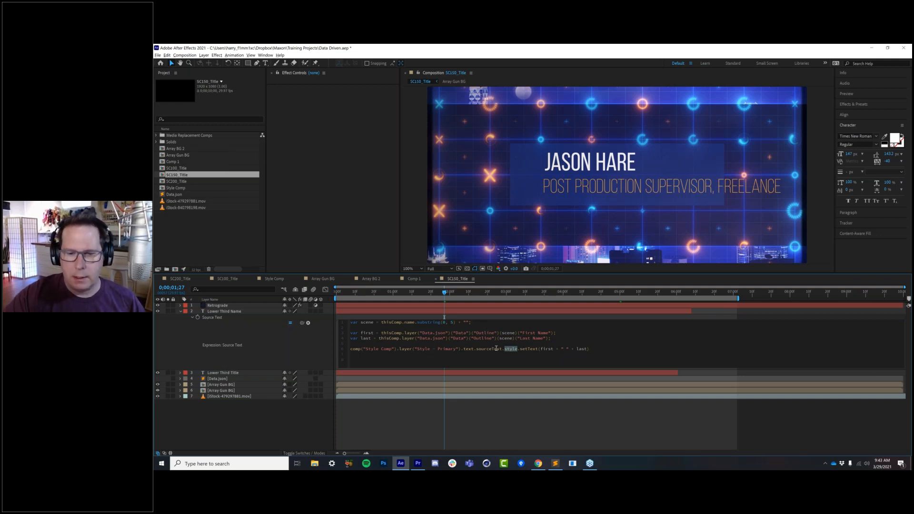
drag(519, 349, 539, 349)
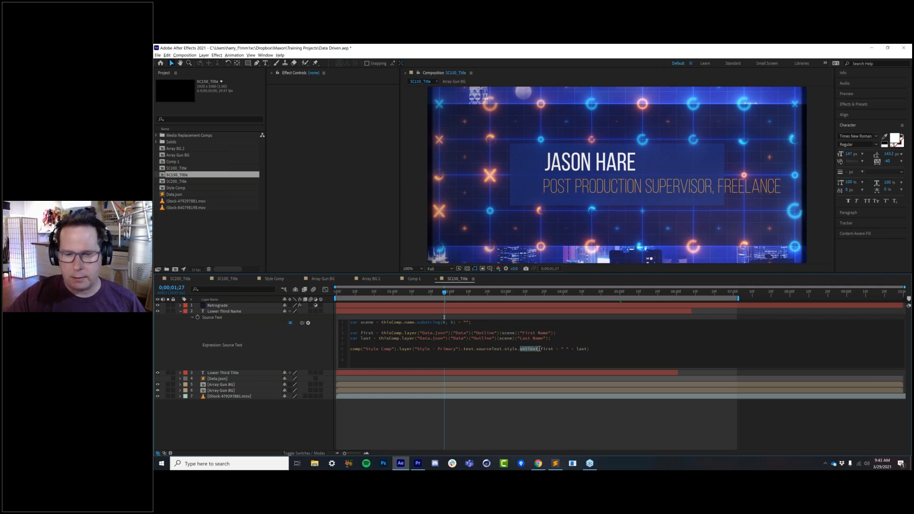
click(585, 350)
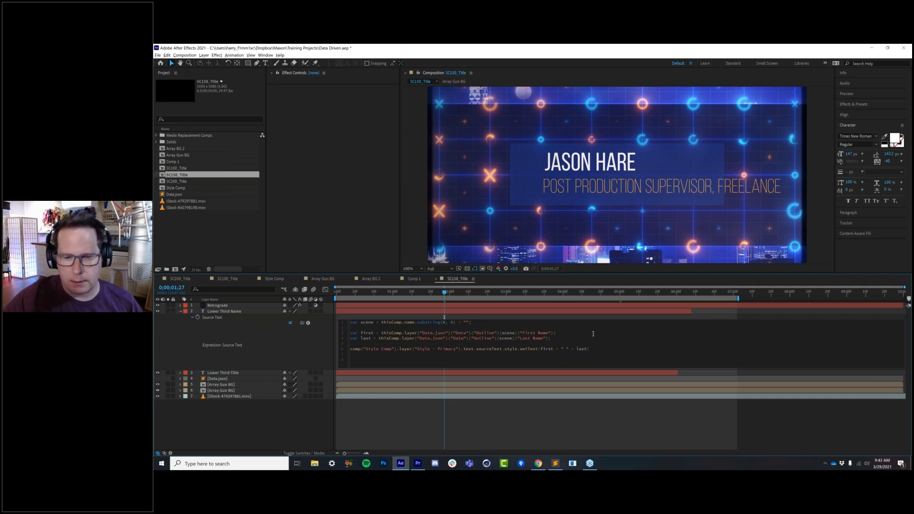
double_click(527, 349)
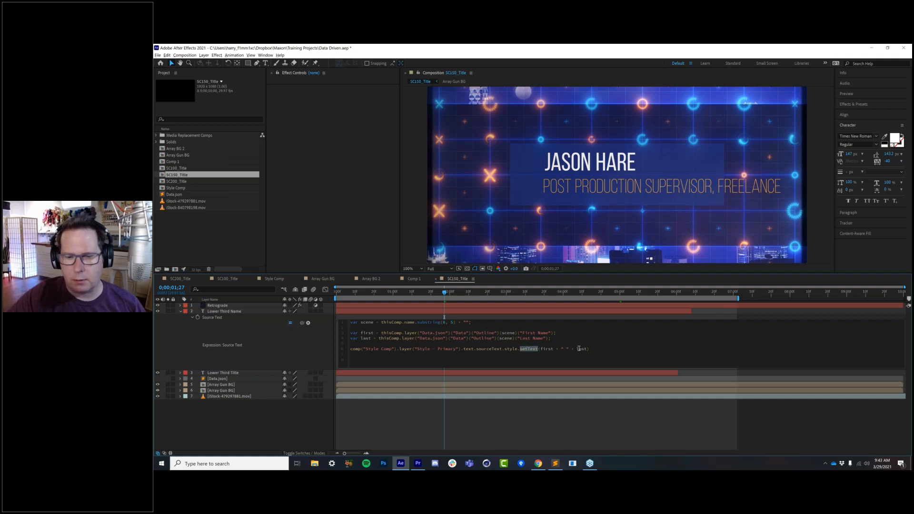
double_click(547, 348)
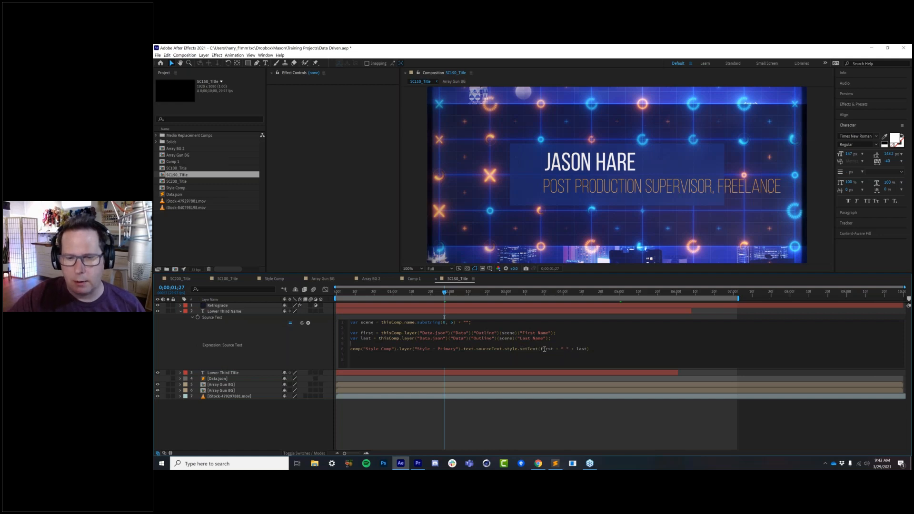
click(316, 430)
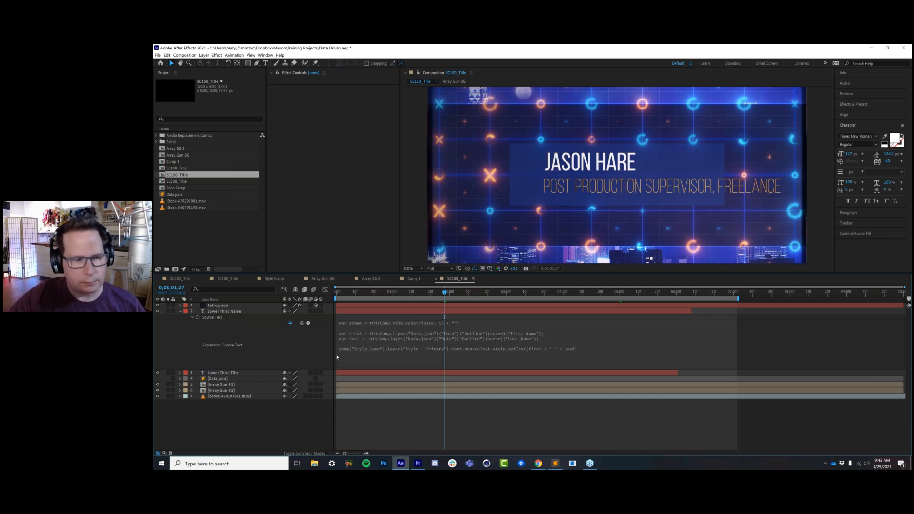
Review the text style properties in the expression language list for the Lower Third Name source text, without inserting any.
click(226, 373)
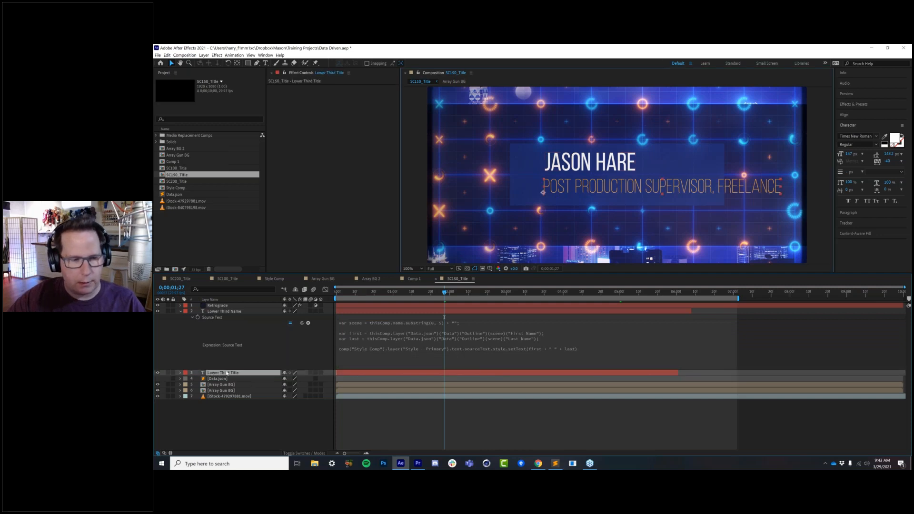
key(ctrl+t)
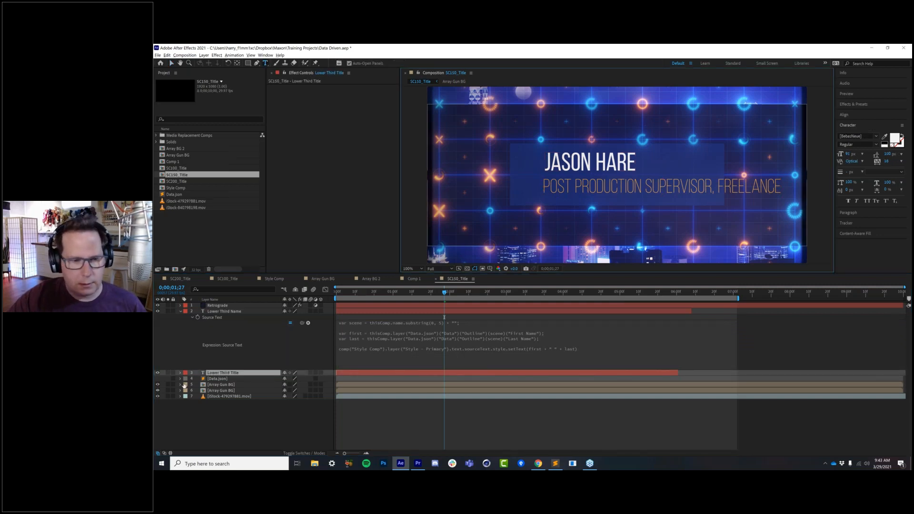
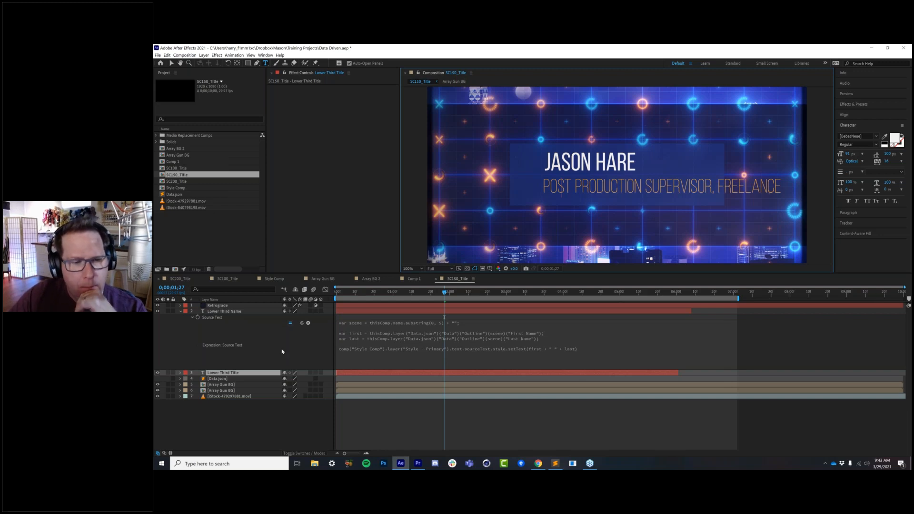
click(309, 324)
mouse_move(350, 440)
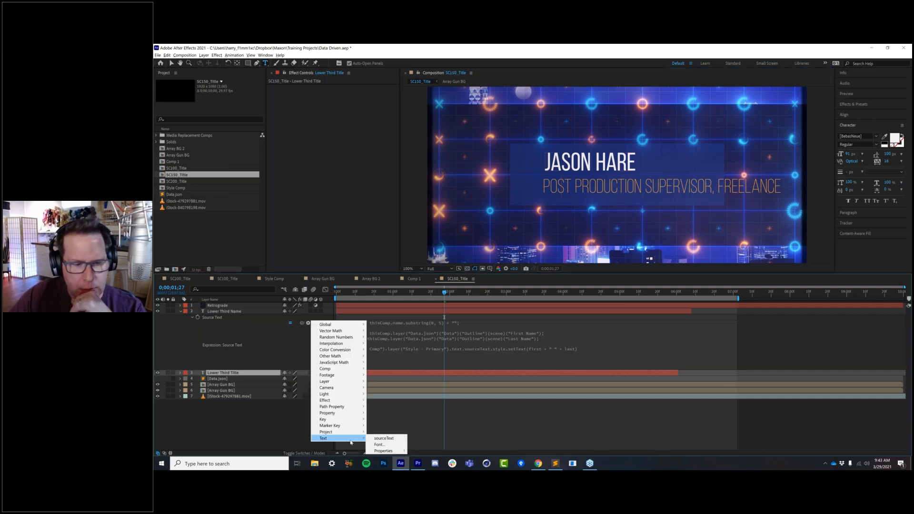
mouse_move(388, 451)
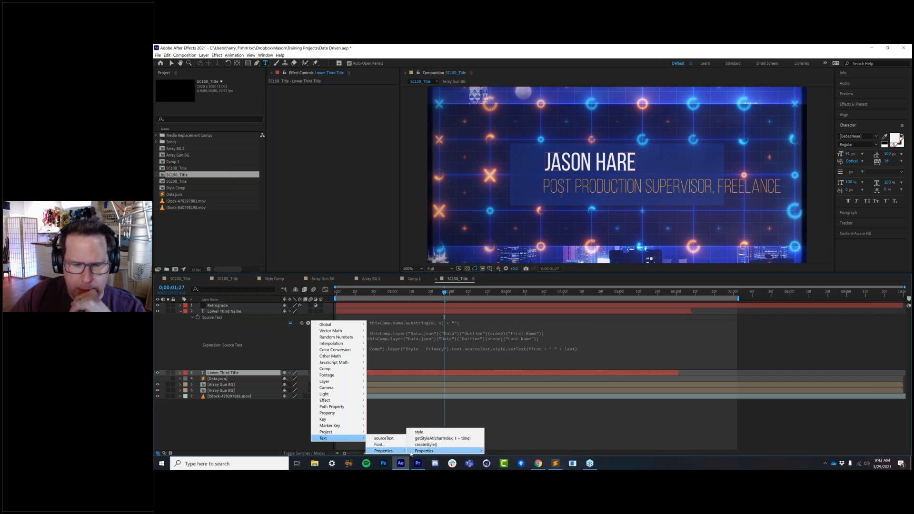
mouse_move(442, 450)
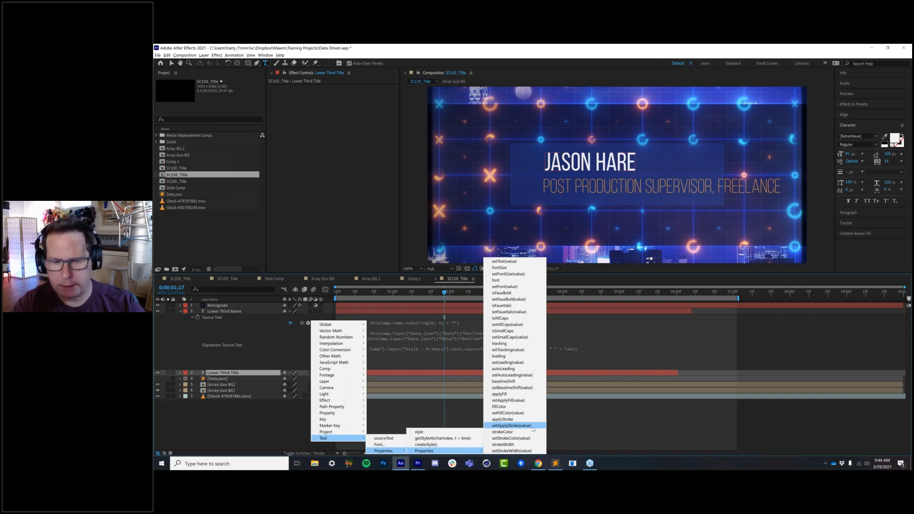
click(585, 415)
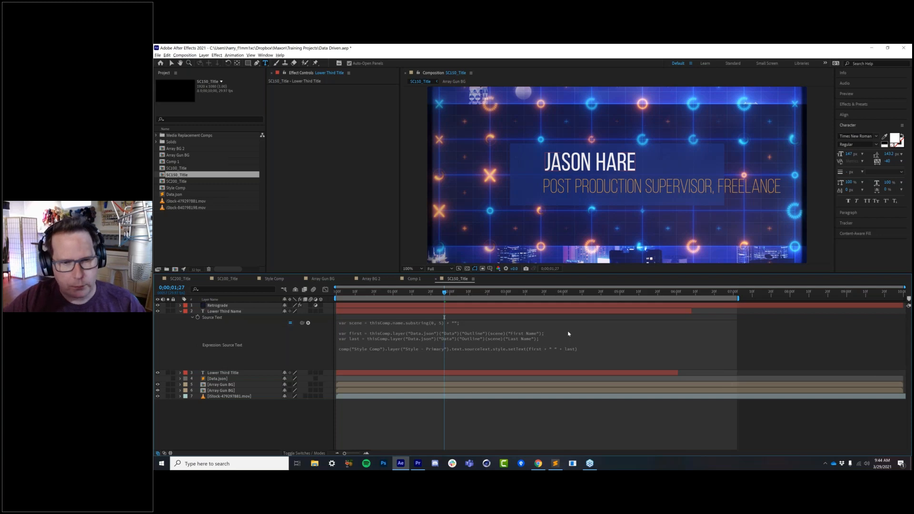
click(525, 355)
click(506, 420)
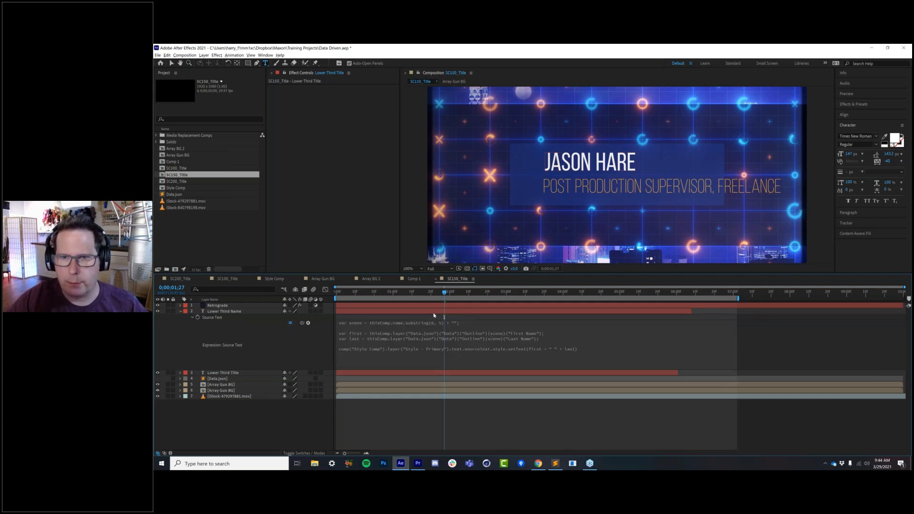
Show the layers' blending mode columns, open the SC100_Title comp and move its current time to 0;00;01;28.
key(F4)
click(236, 279)
click(480, 292)
click(592, 354)
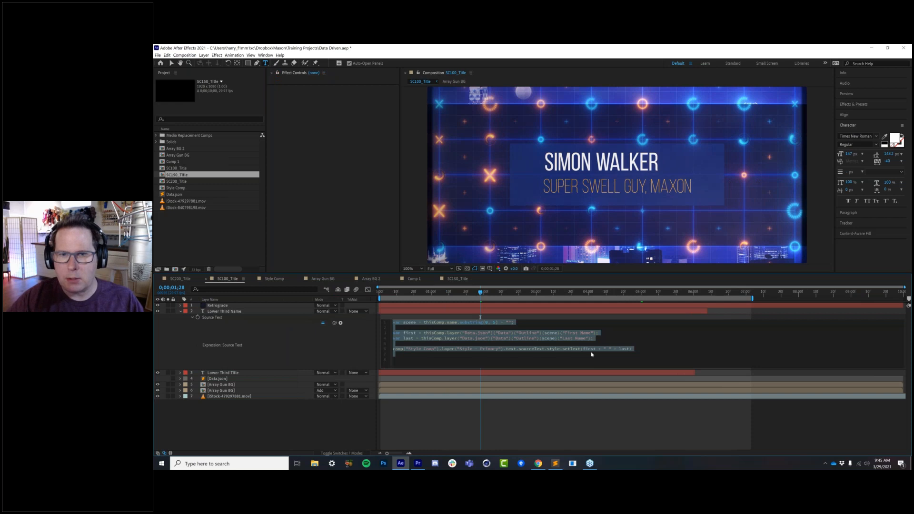
key(alt+Tab)
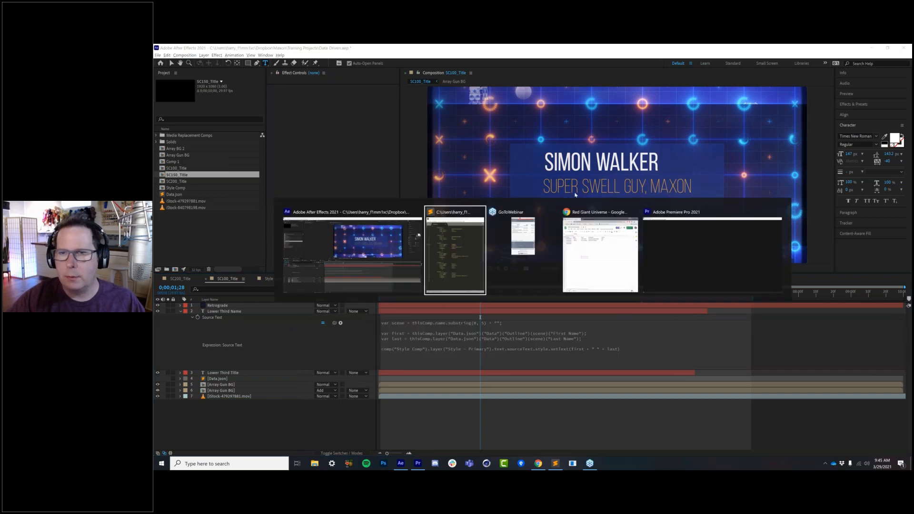
click(252, 350)
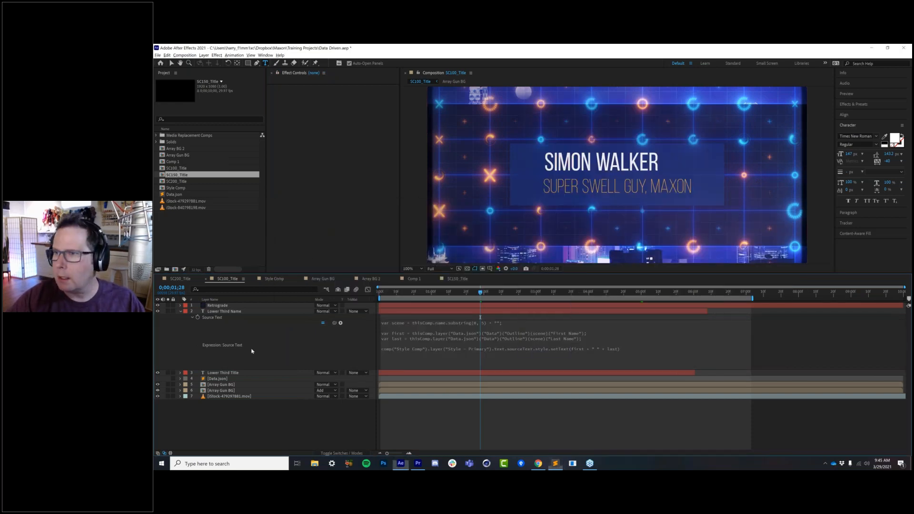
Set the text fill colour to pure red and copy its hex code FF0000.
click(895, 140)
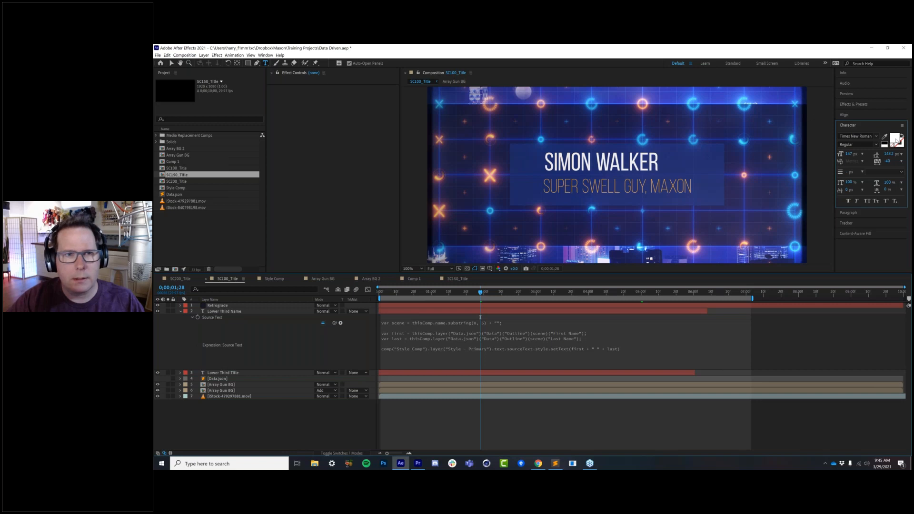
click(402, 122)
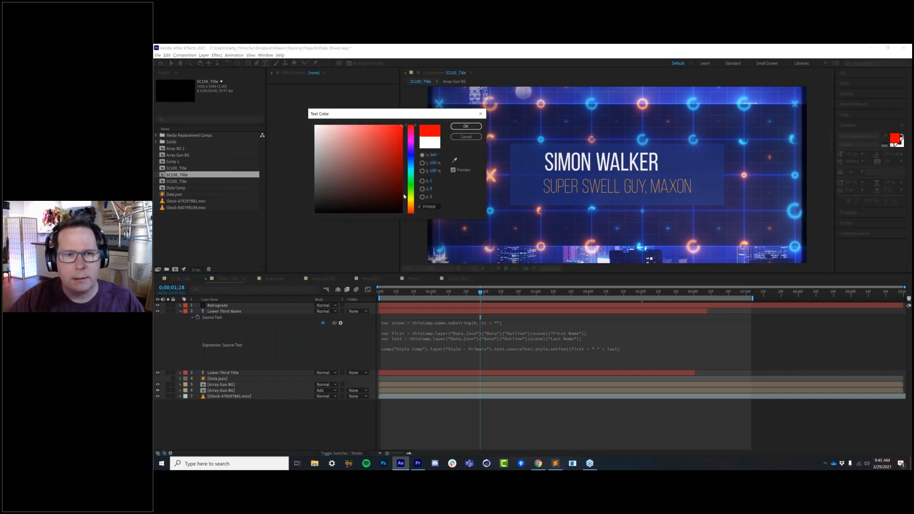
click(430, 208)
key(ctrl+c)
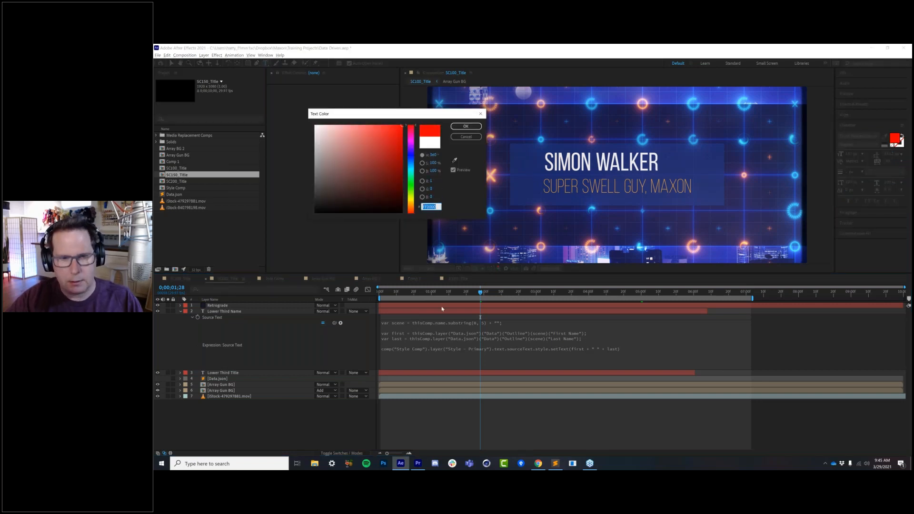
key(Return)
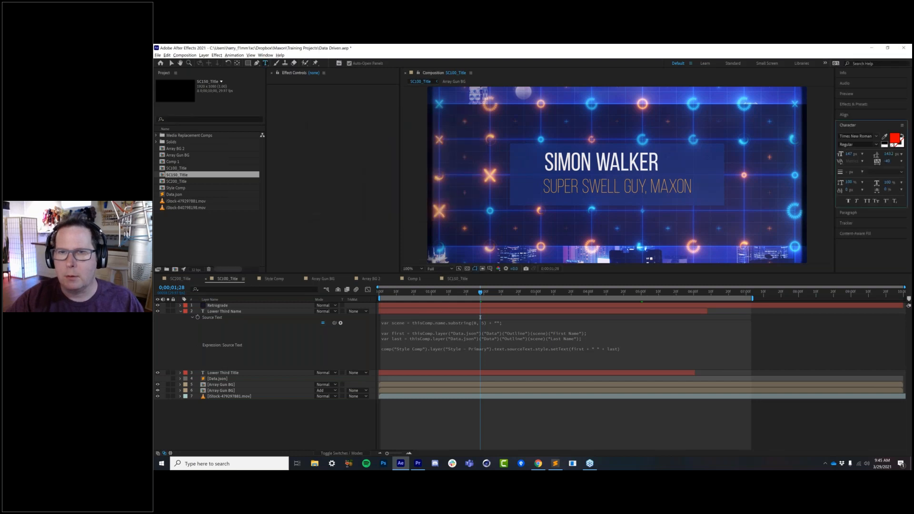
Switch to Data.json in Sublime Text and replace the Style2 Font Color with the copied FF0000.
key(alt+Tab)
drag(613, 99, 736, 81)
click(732, 138)
double_click(735, 151)
key(ctrl+v)
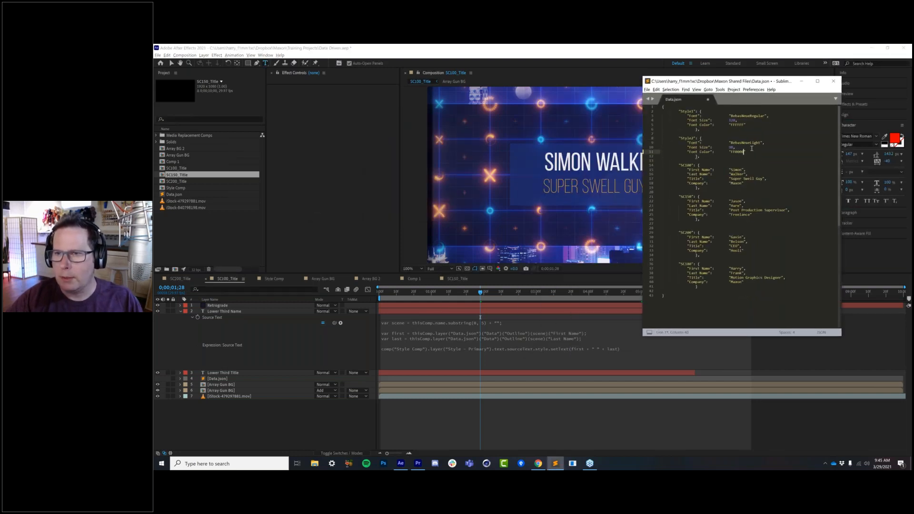
Set the Style2 Font value in Data.json to Proxima.
drag(762, 144, 731, 143)
text(Proxim)
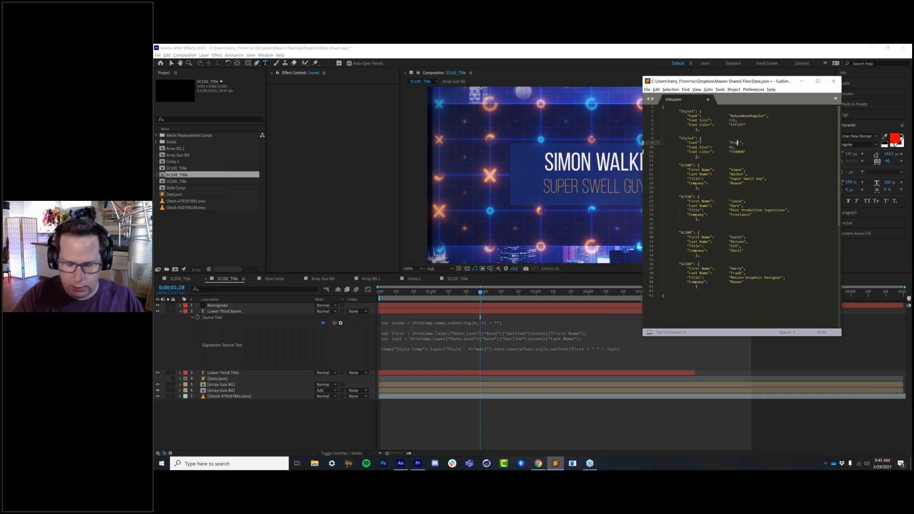
key(BackSpace)
key(BackSpace)
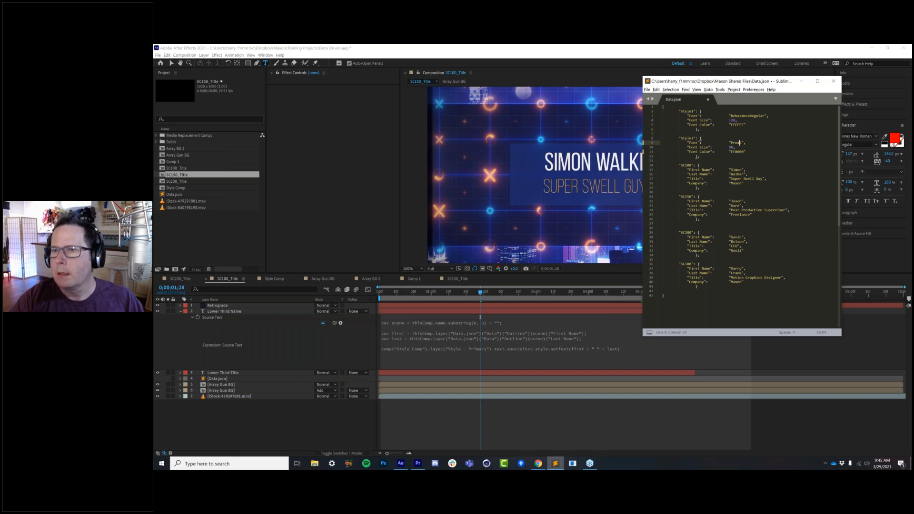
text(ima)
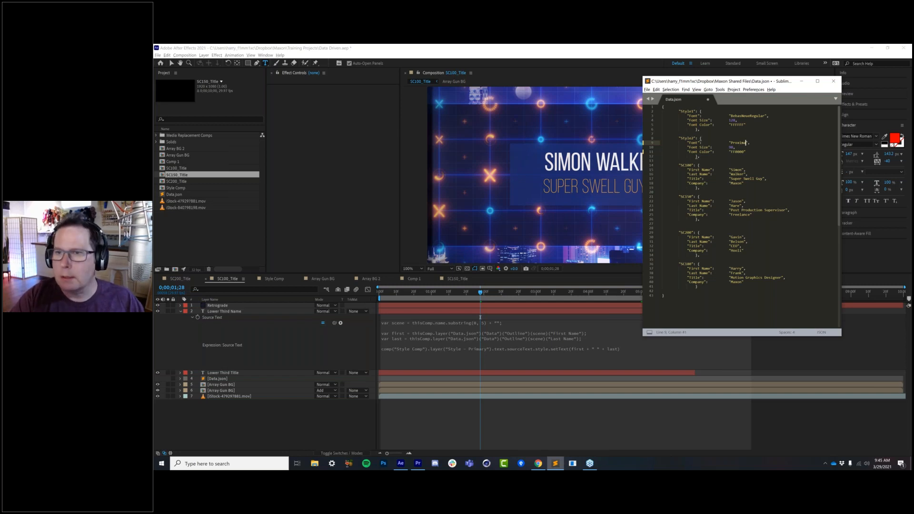
click(734, 155)
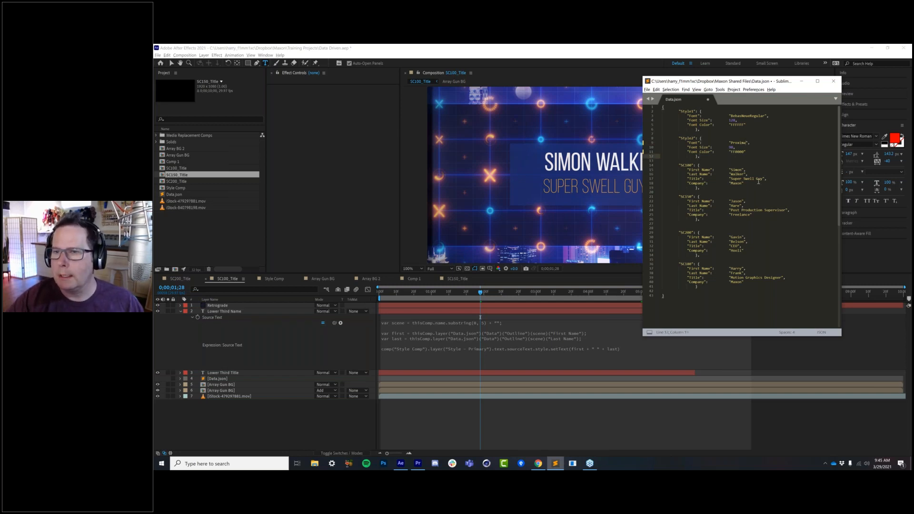
Change the last name in Data.json's SC100 entry, save the file and return to After Effects to refresh the title.
text(Skyw)
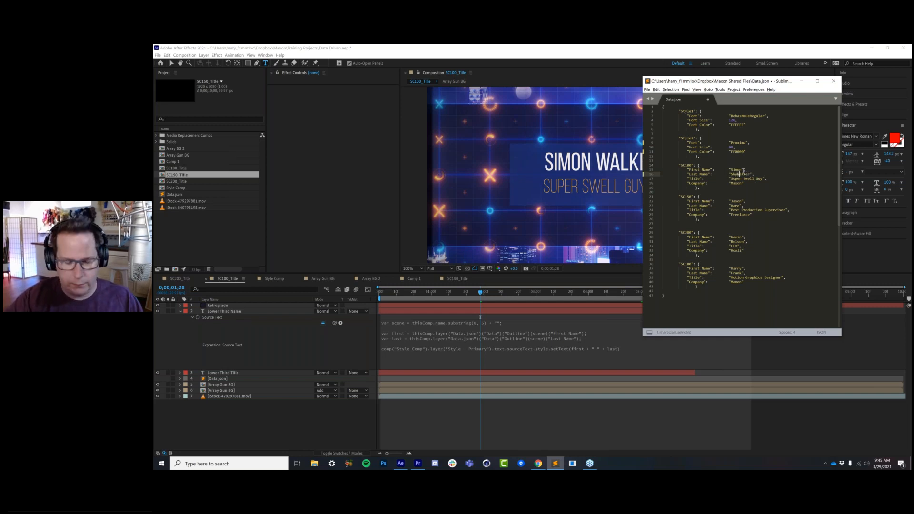
click(739, 170)
key(ctrl+s)
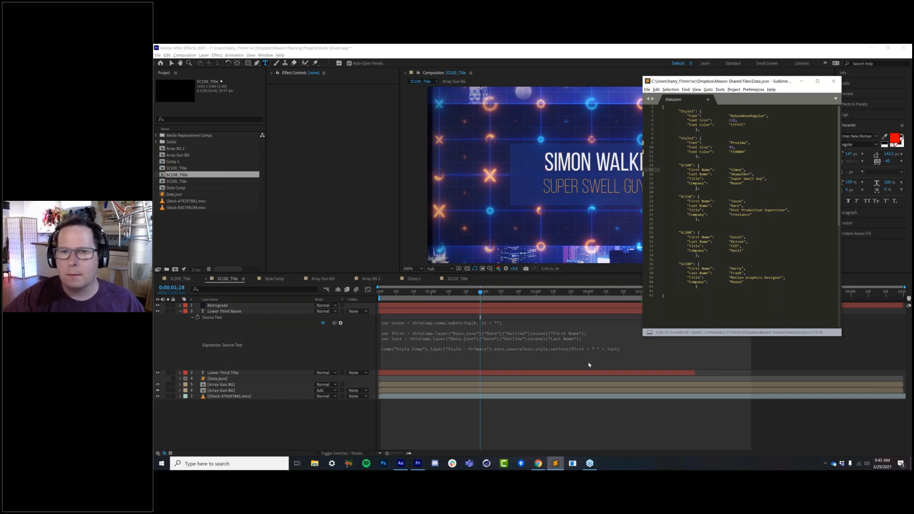
click(589, 366)
click(309, 270)
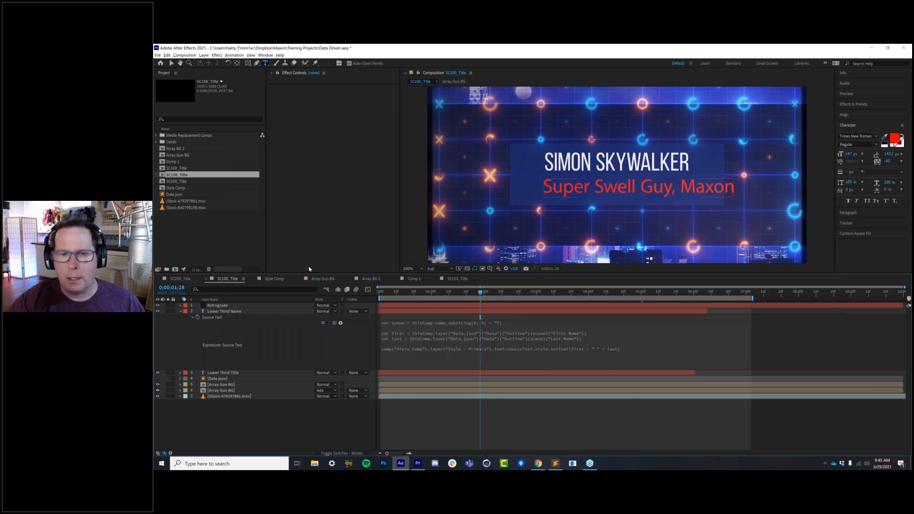
Check the updated styles in Style Comp and in the SC200_Title comp.
click(274, 279)
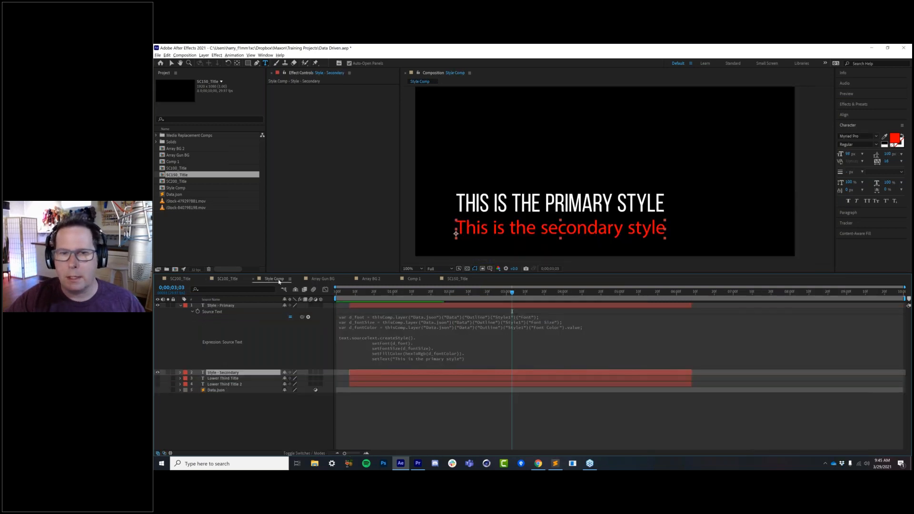
click(190, 182)
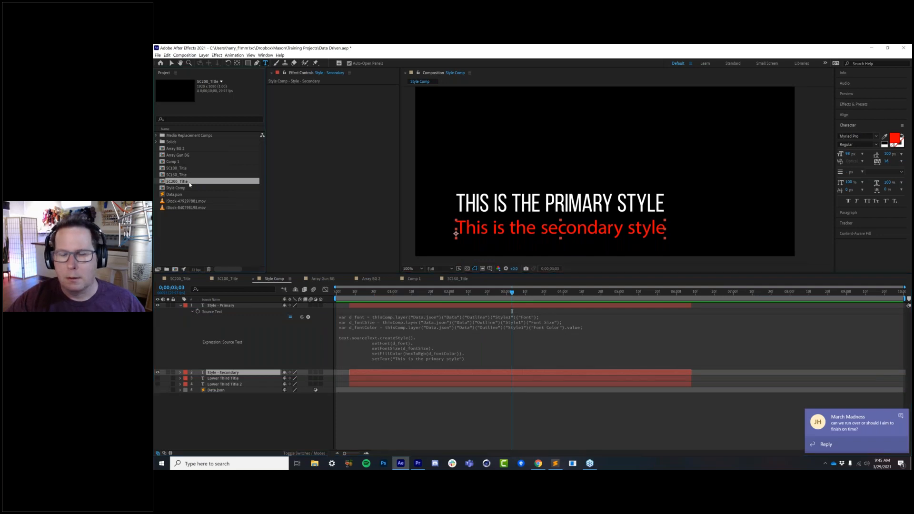
double_click(190, 183)
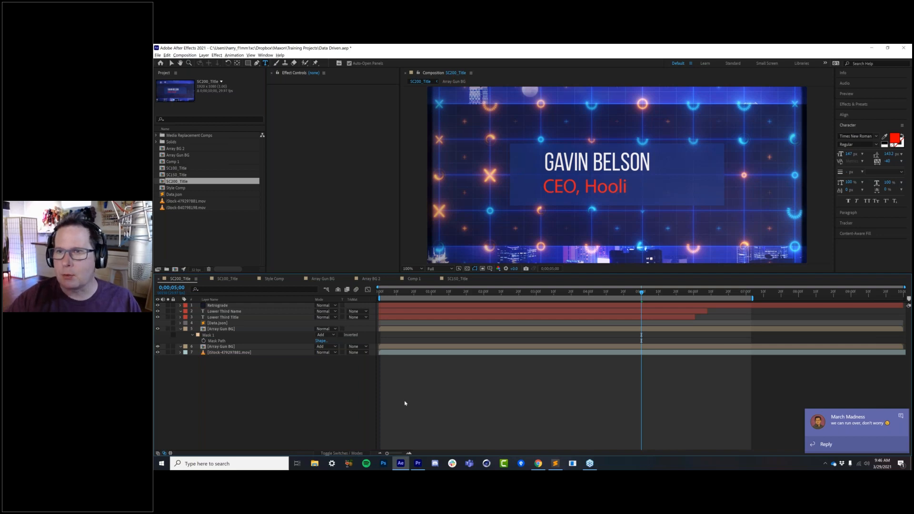
Switch to Data.json in Sublime Text and examine how its scene entries are closed and separated by braces and commas.
key(alt+Tab)
click(736, 211)
drag(758, 82, 727, 73)
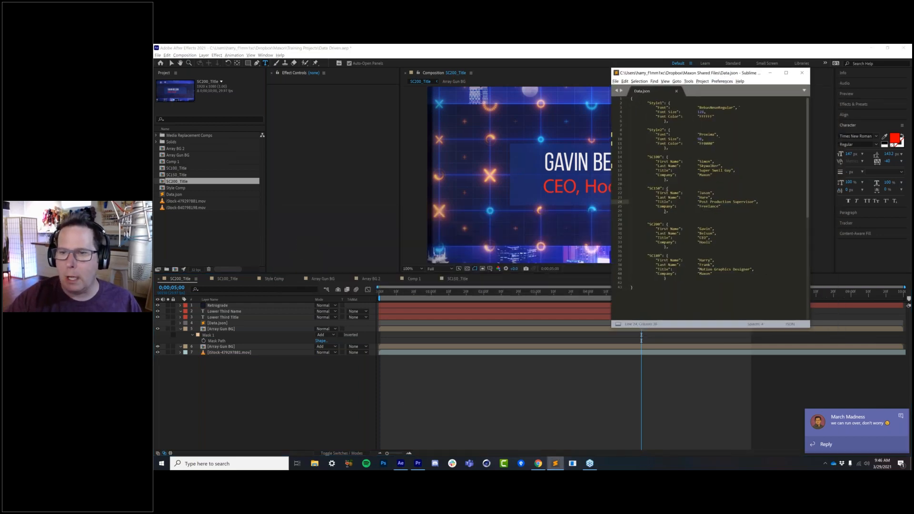
click(659, 282)
drag(670, 248, 674, 242)
click(674, 279)
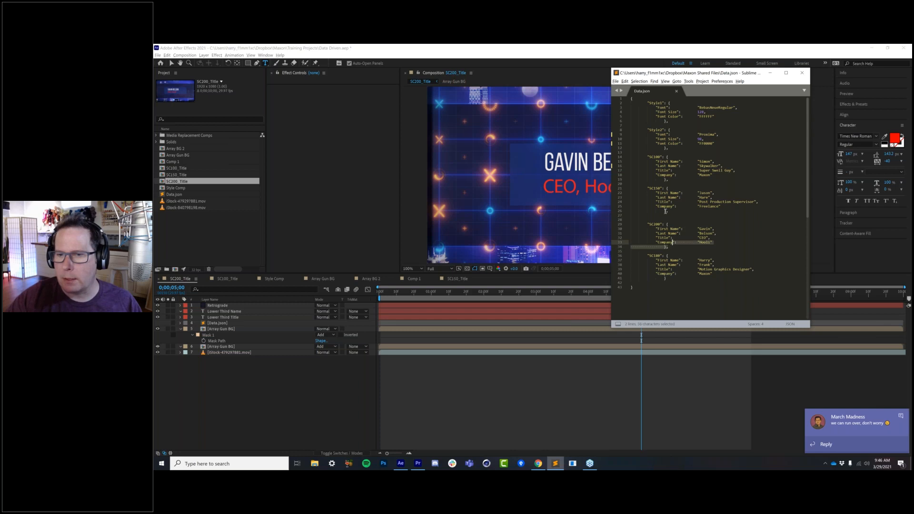
double_click(662, 211)
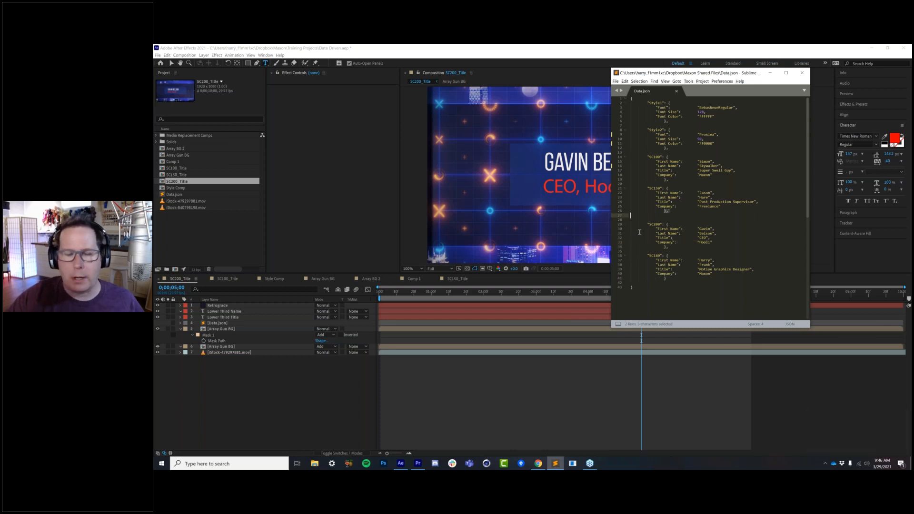
Check the SC200_Title comp in After Effects, return to Data.json in Sublime Text and copy the complete SC150 entry.
key(Right)
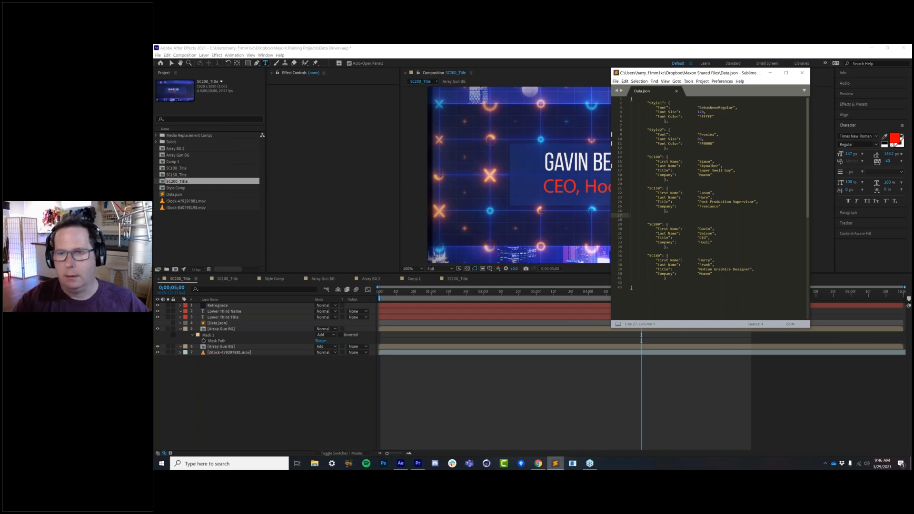
click(491, 362)
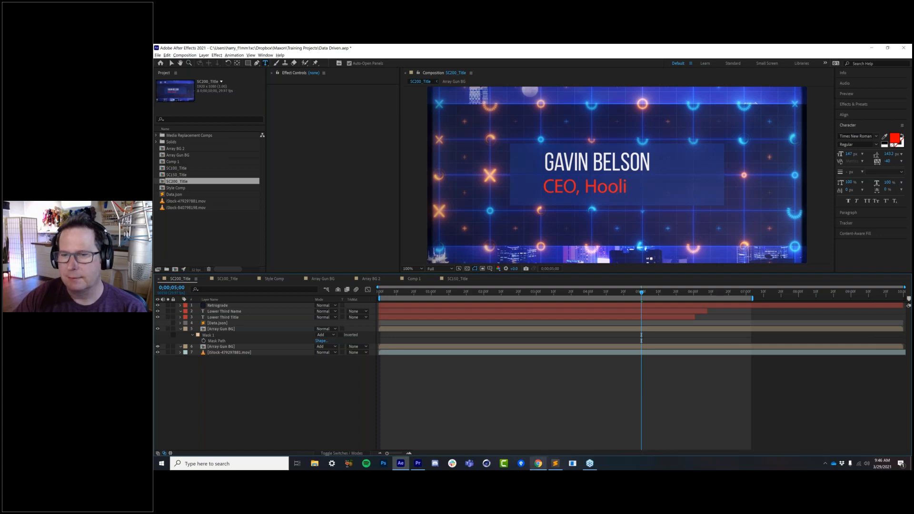
click(555, 464)
drag(719, 212, 549, 188)
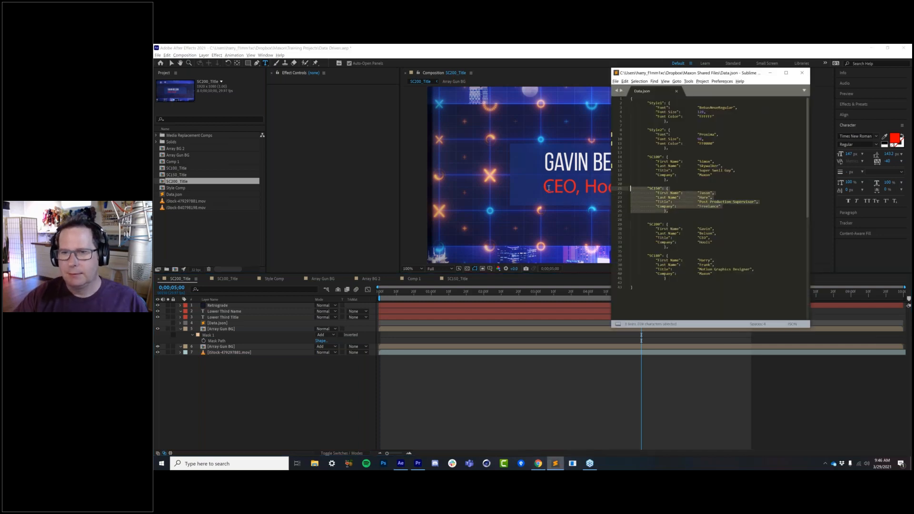
key(ctrl+c)
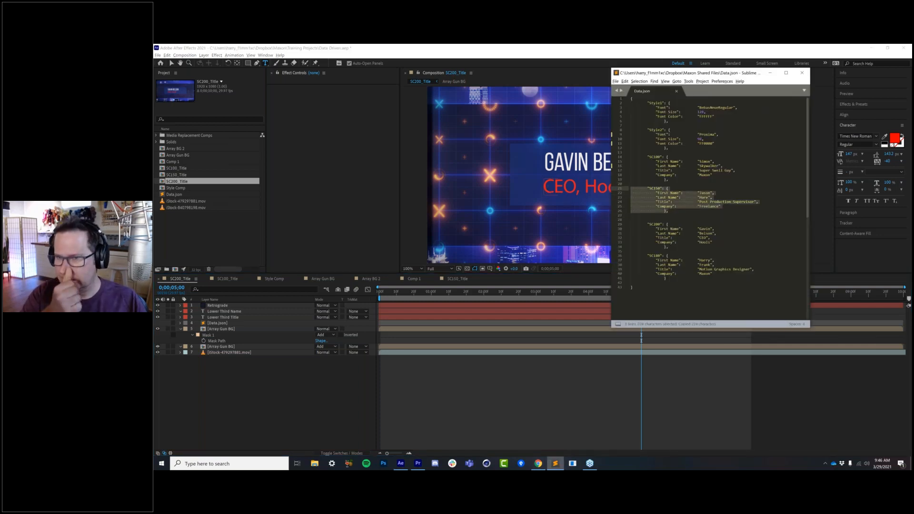
click(760, 132)
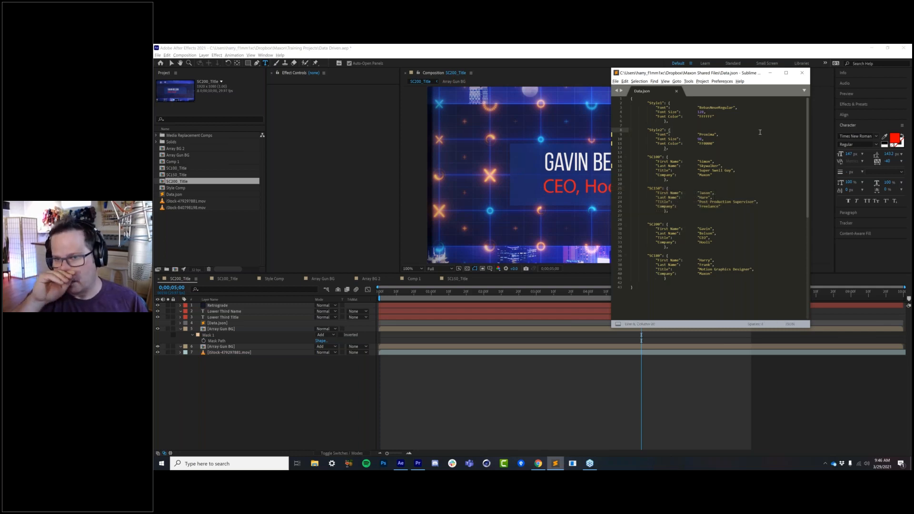
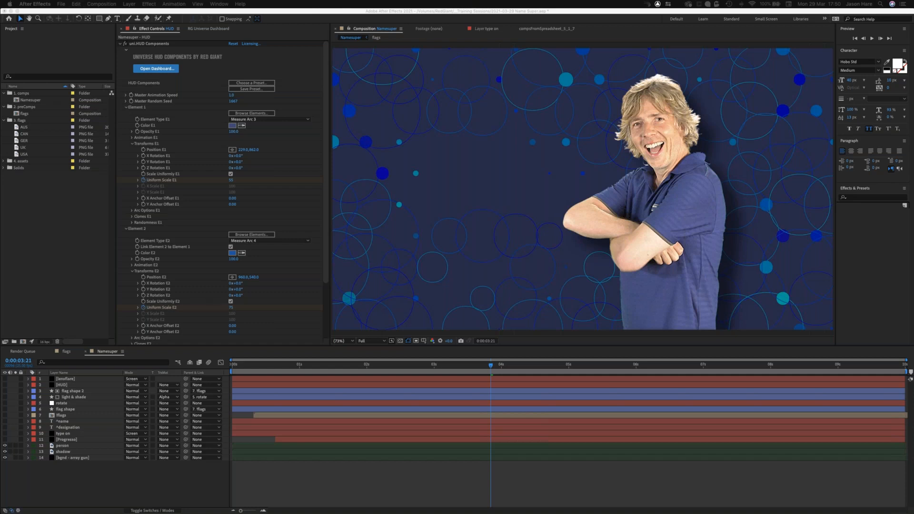
View the CompsFromSpreadsheet 5 page and the Red Giant Universe spreadsheet in Chrome, and return to After Effects.
drag(1, 191, 570, 88)
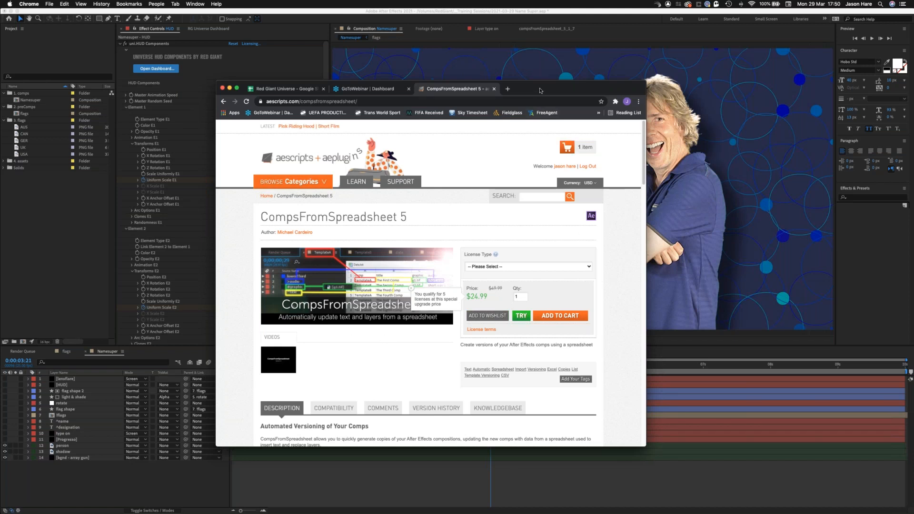
drag(540, 90, 565, 90)
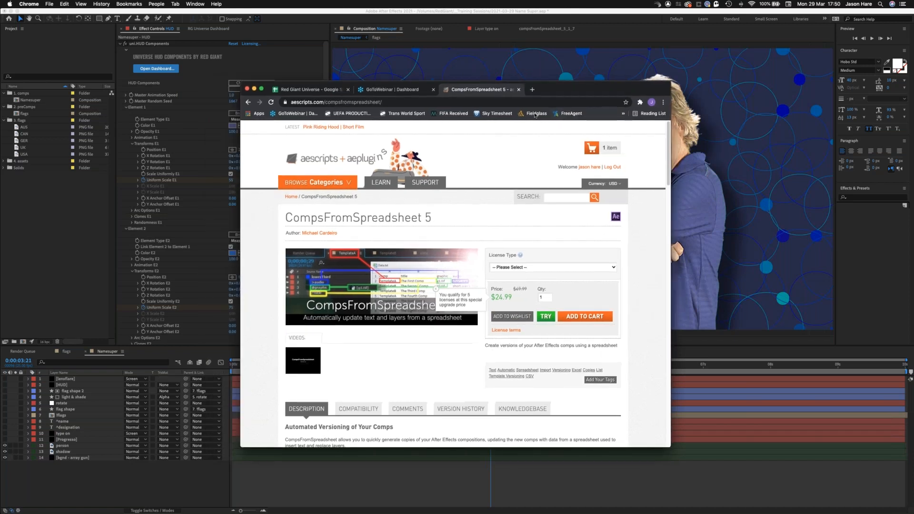
click(315, 90)
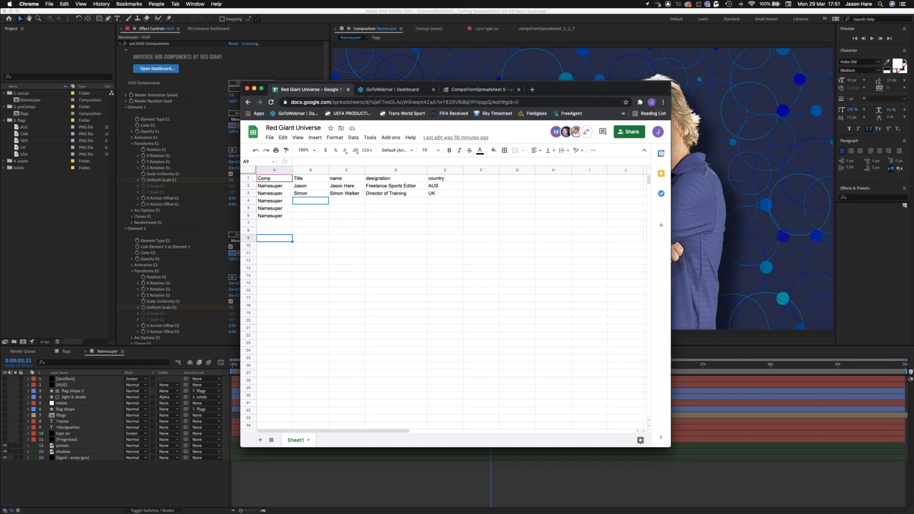
drag(593, 94, 352, 171)
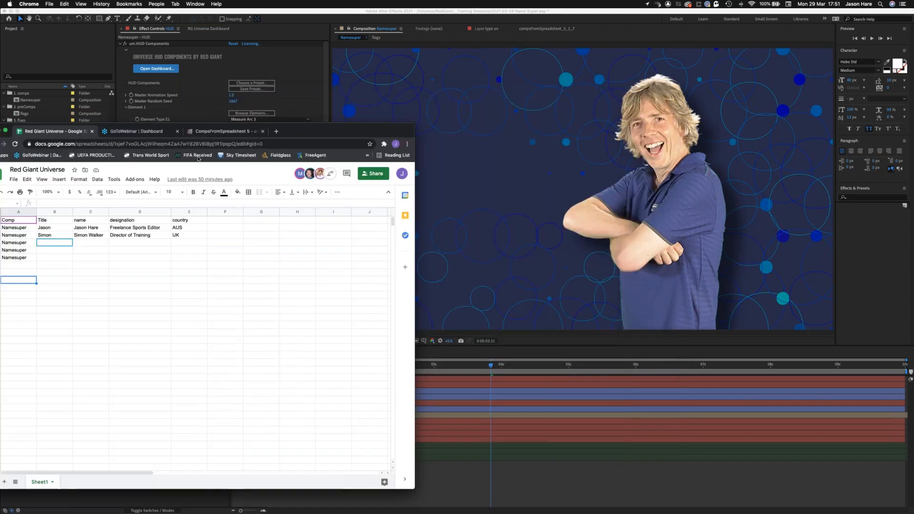
key(super+h)
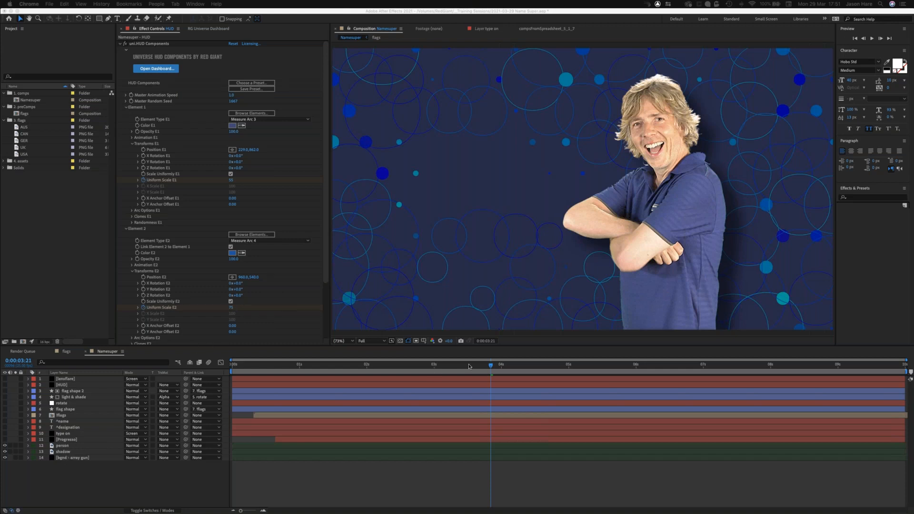
Scrub the Namesuper comp to 0:00:04:07 and open the flags comp.
click(439, 366)
drag(438, 366, 520, 364)
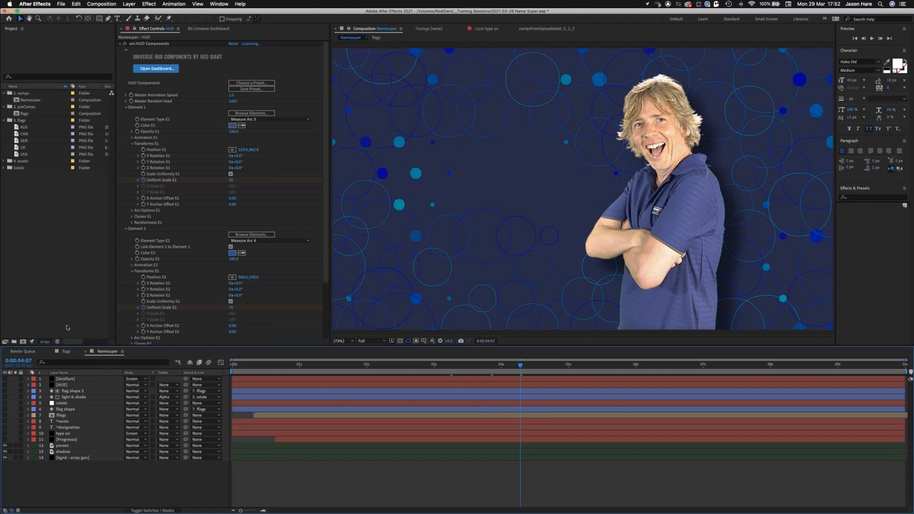
double_click(17, 115)
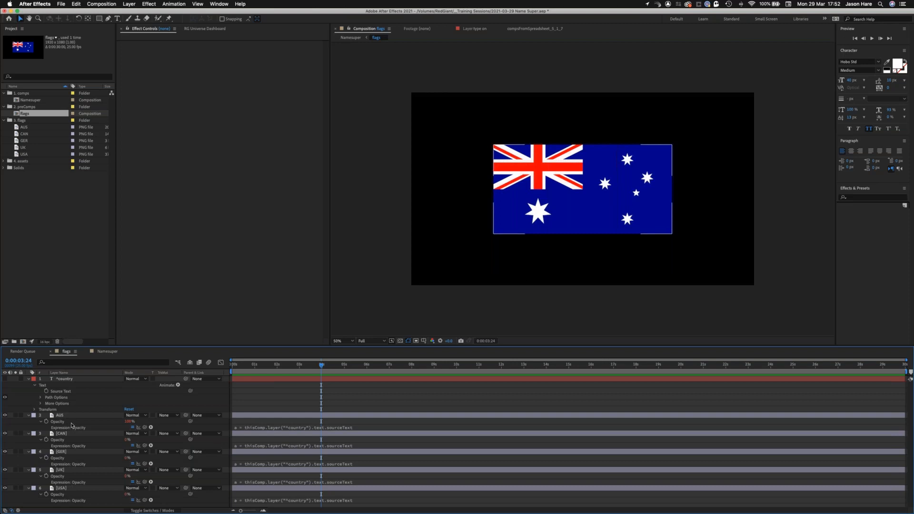
Make the country text layer in the flags comp visible and change its text to CAN.
click(72, 379)
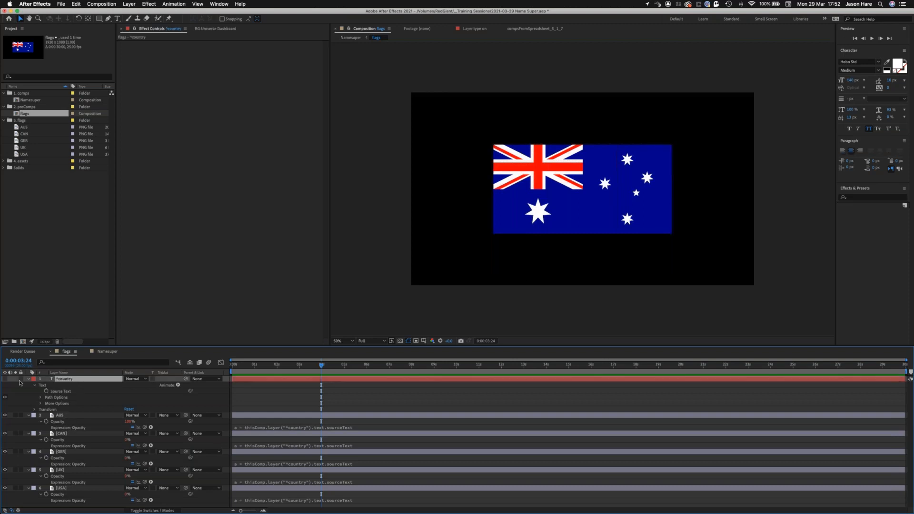
click(5, 379)
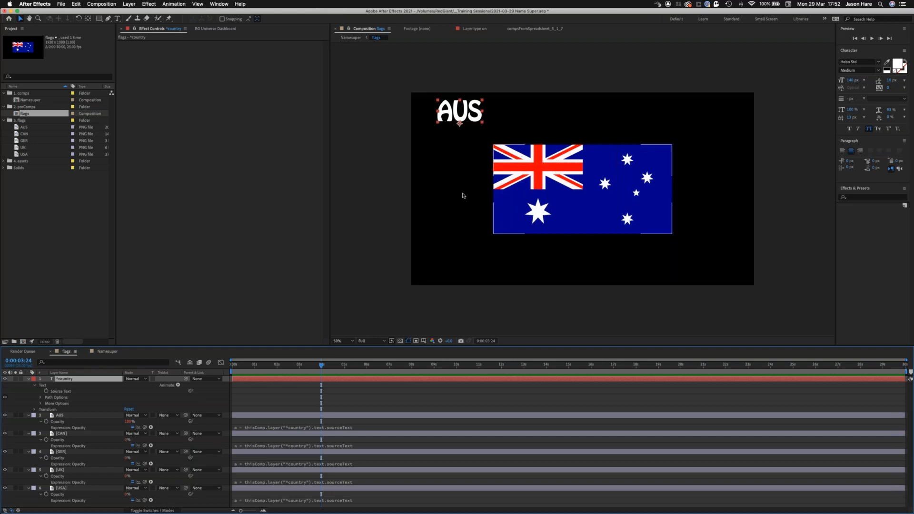
double_click(70, 381)
text(CAN)
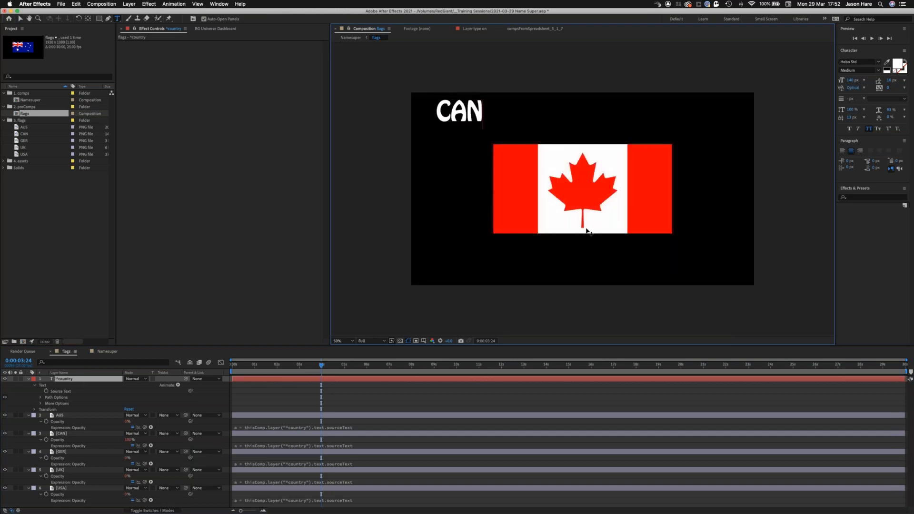
Examine the Opacity expressions on the AUS and CAN flag layers.
click(65, 416)
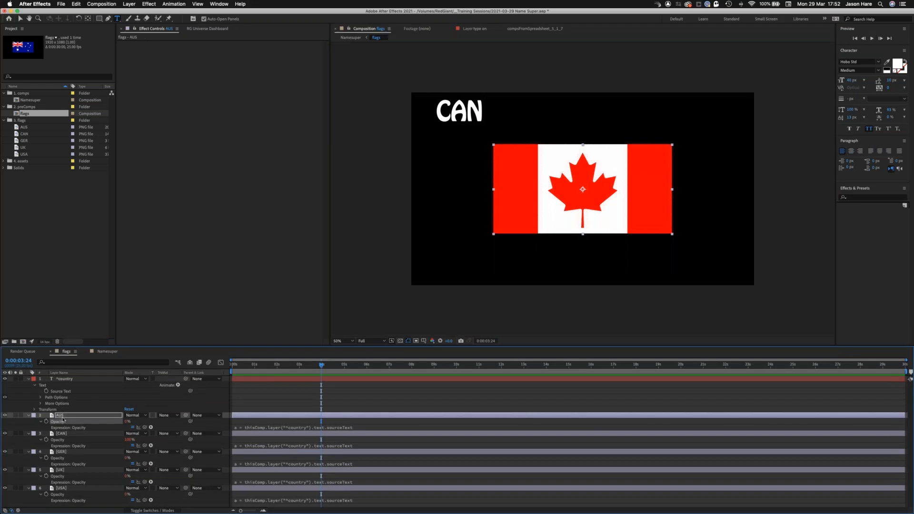
click(244, 428)
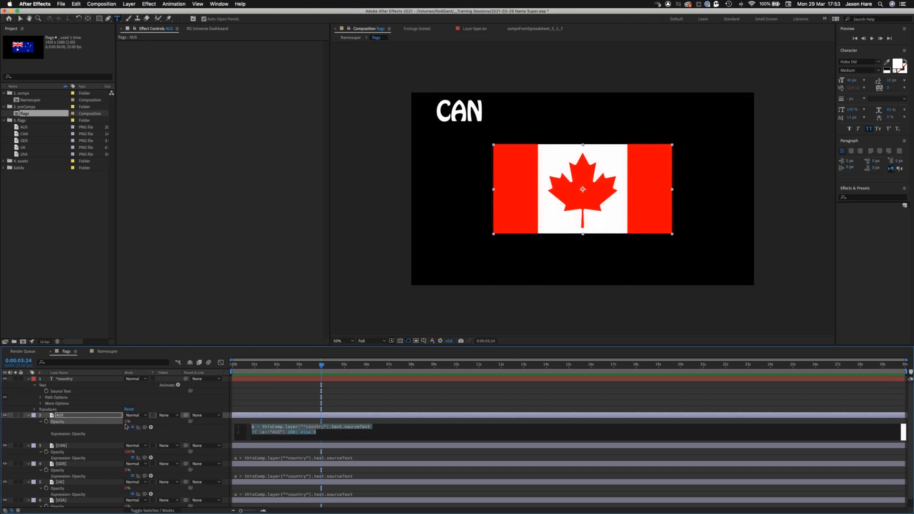
click(258, 457)
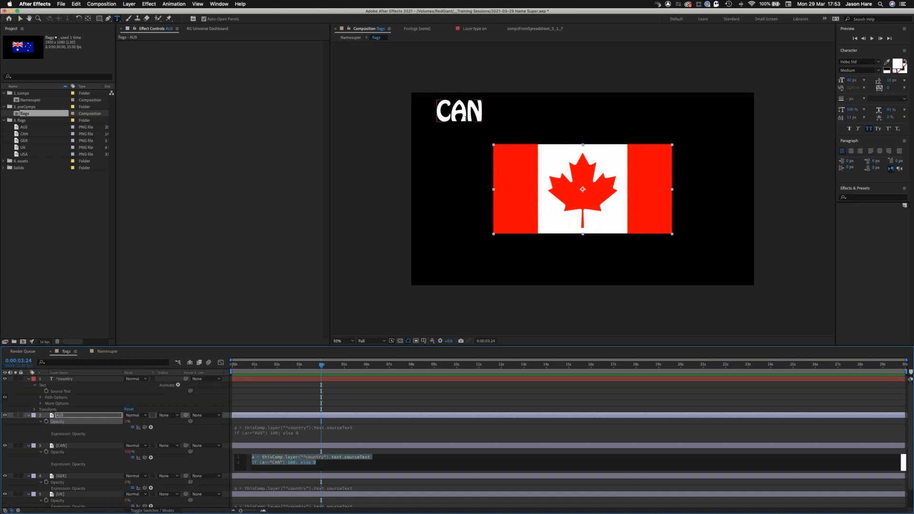
Change the country layer's text back to AUS, re-enable view refresh and hide the layer.
click(5, 379)
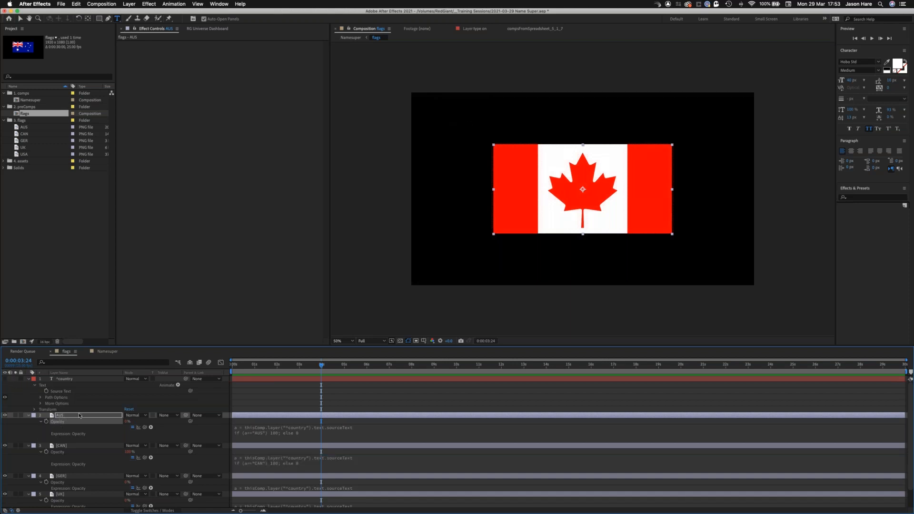
click(68, 380)
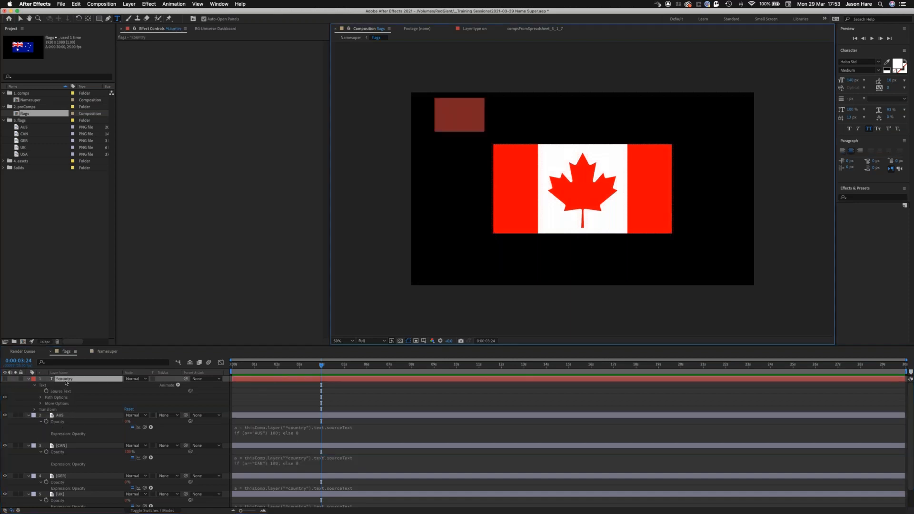
text(AUS)
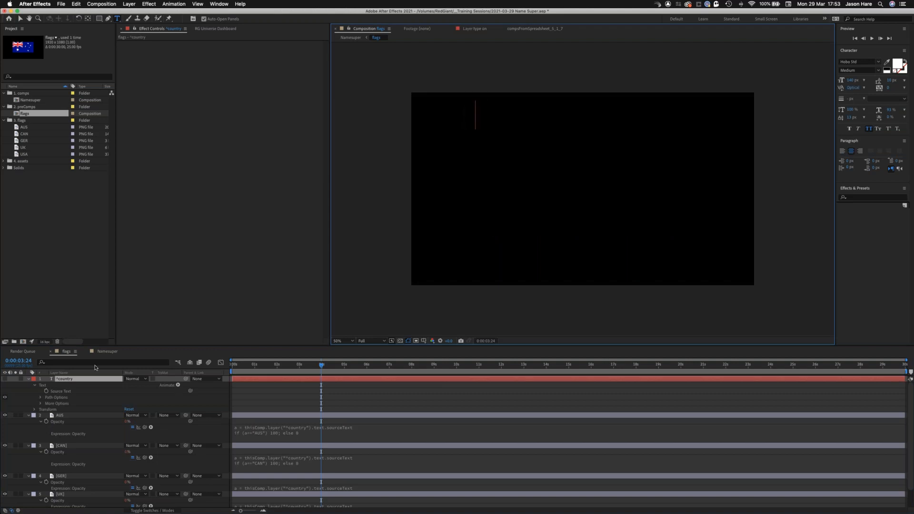
click(12, 389)
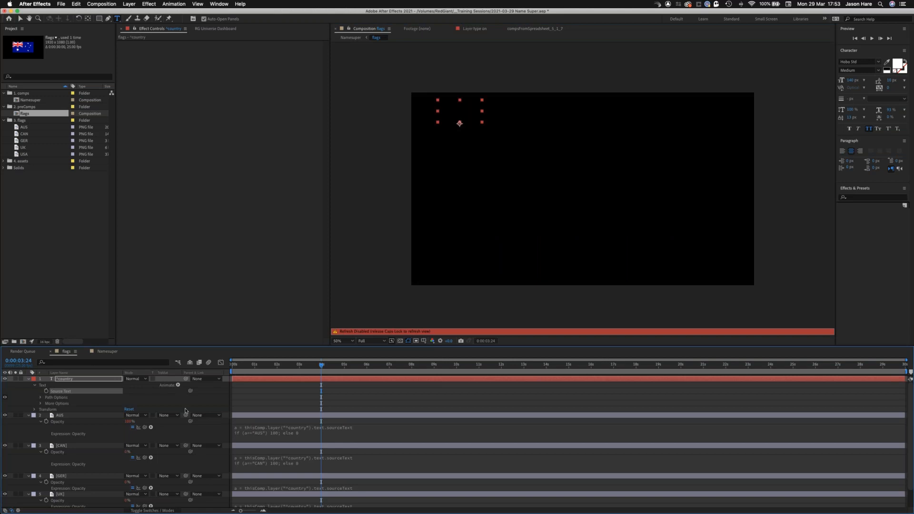
click(199, 404)
key(Caps_Lock)
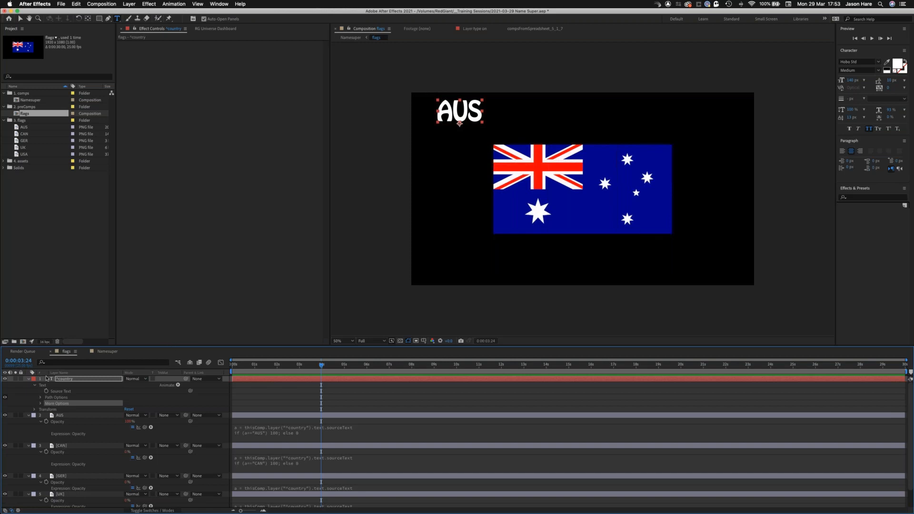
click(5, 379)
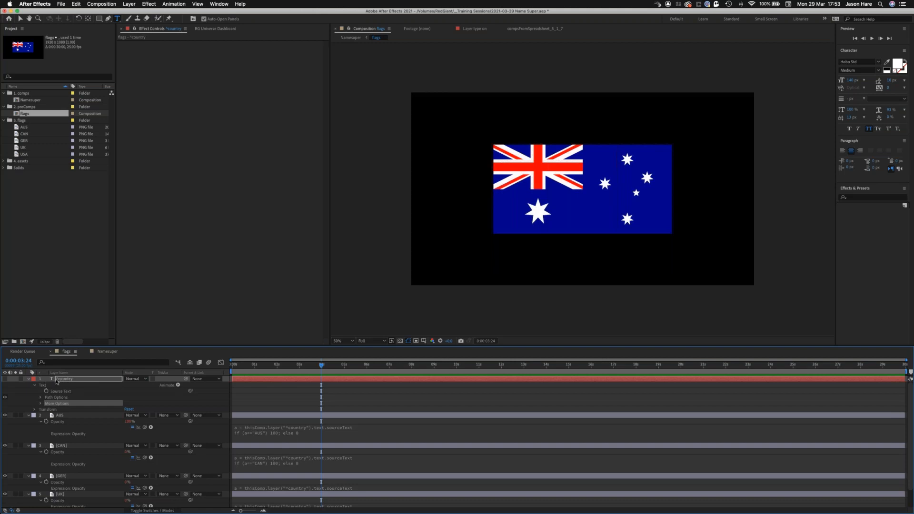
Open the Namesuper comp and turn its person, shadow and bgnd - array gun layers into guide layers.
double_click(16, 101)
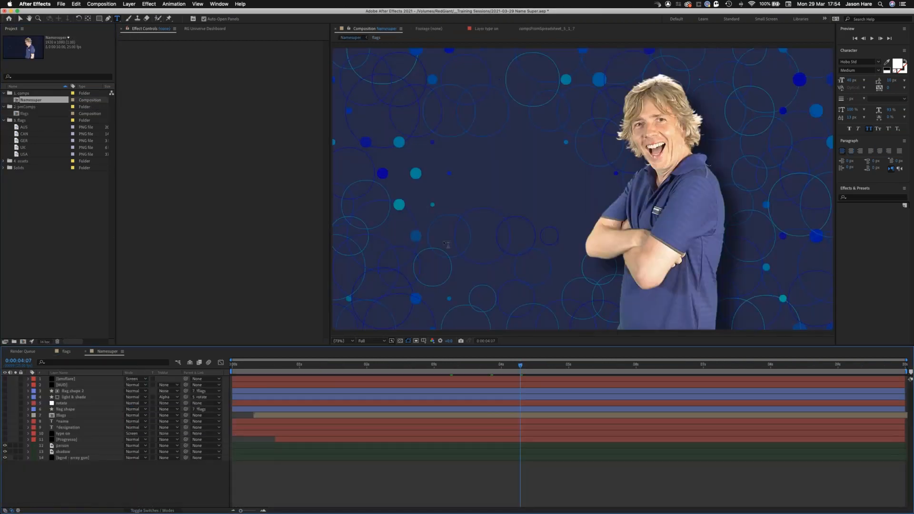
click(71, 416)
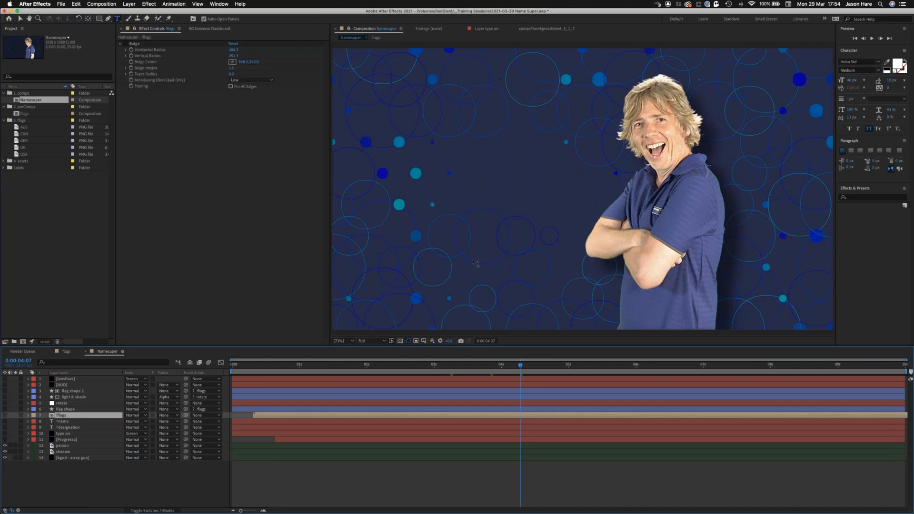
drag(72, 473, 61, 447)
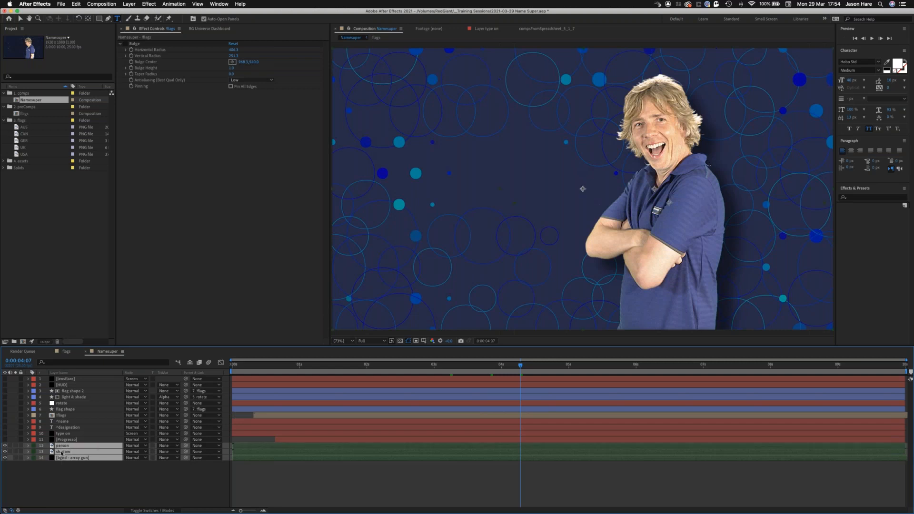
right_click(63, 452)
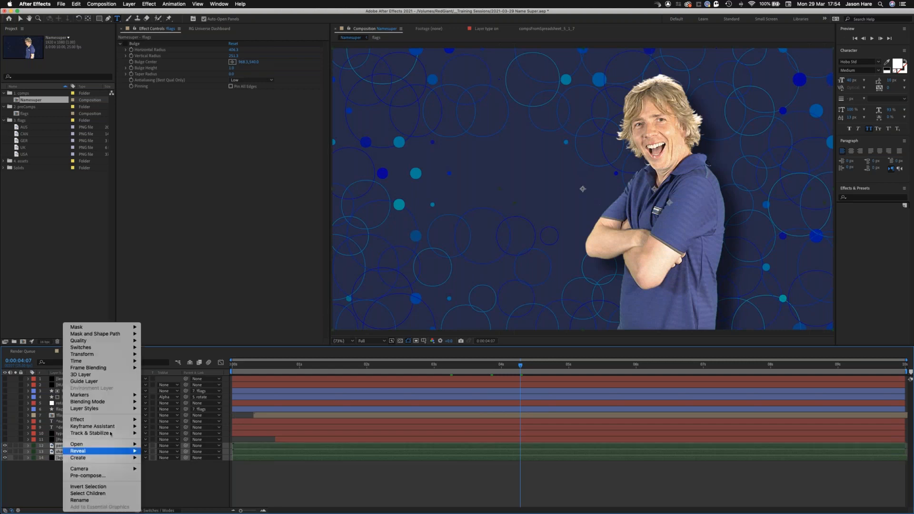
click(100, 383)
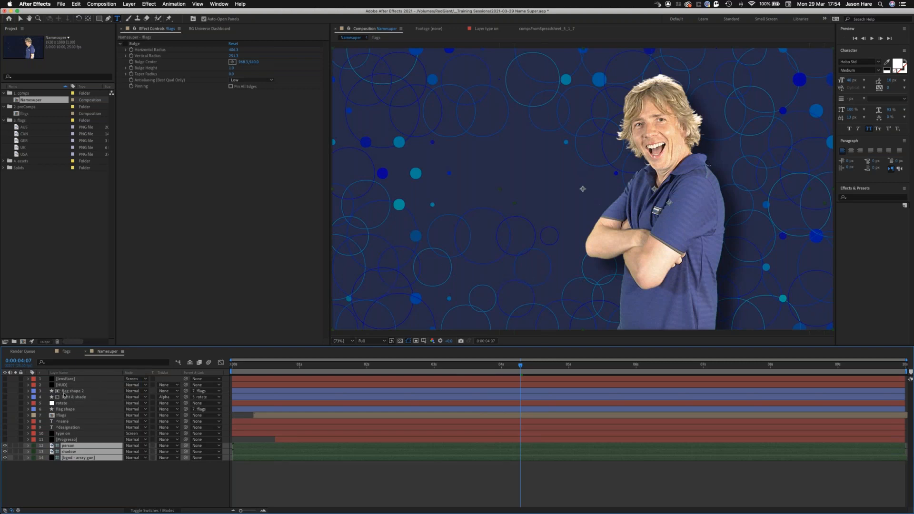
Show the flags and flag shape layers and set the flags layer's track matte to Alpha Matte "flag shape".
click(62, 416)
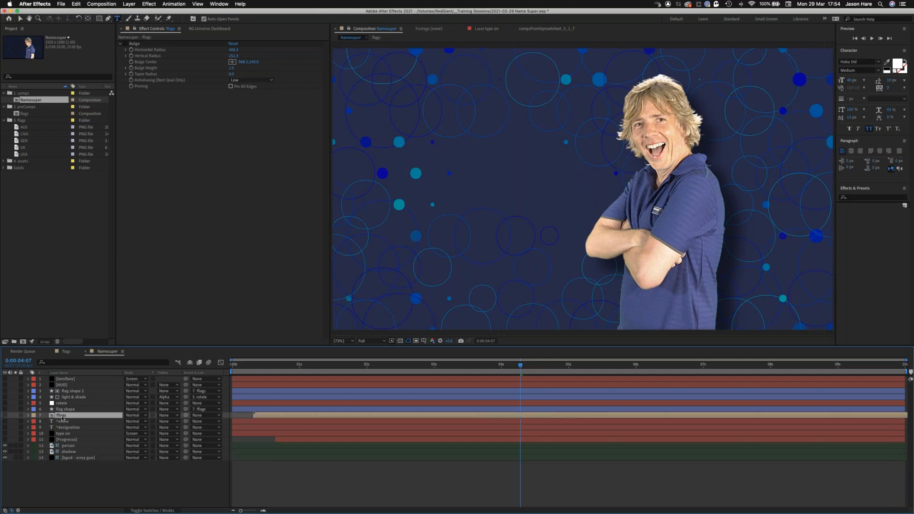
click(5, 415)
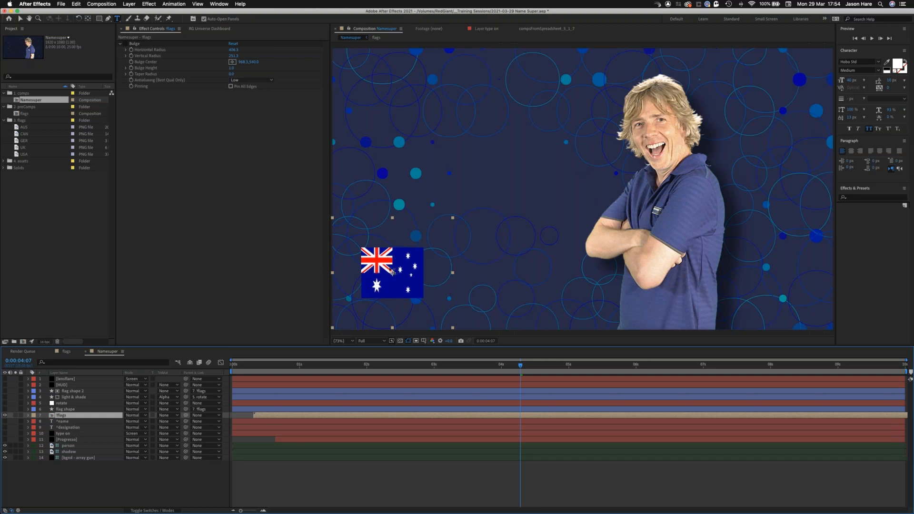
click(4, 410)
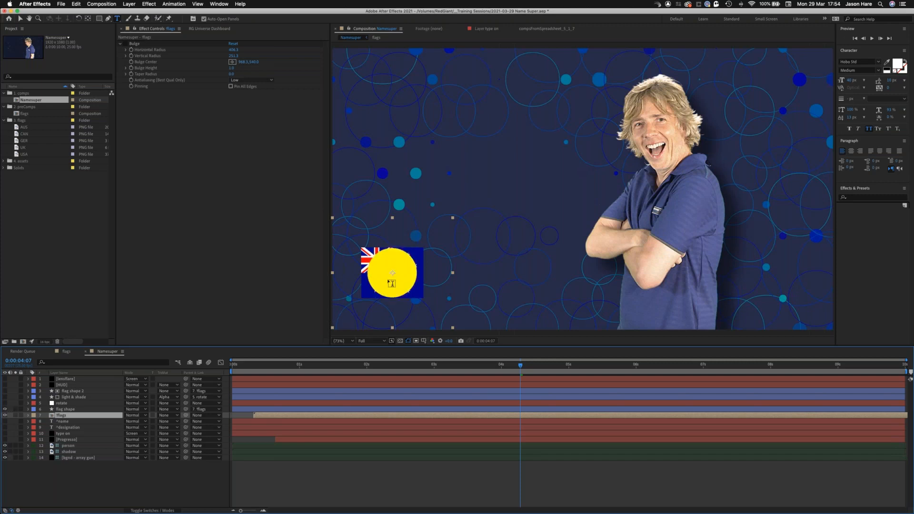
click(177, 416)
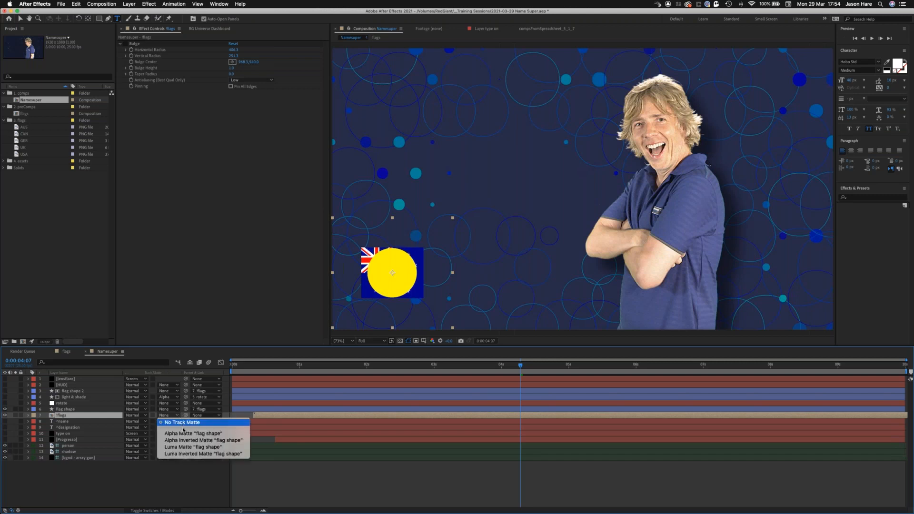
click(181, 433)
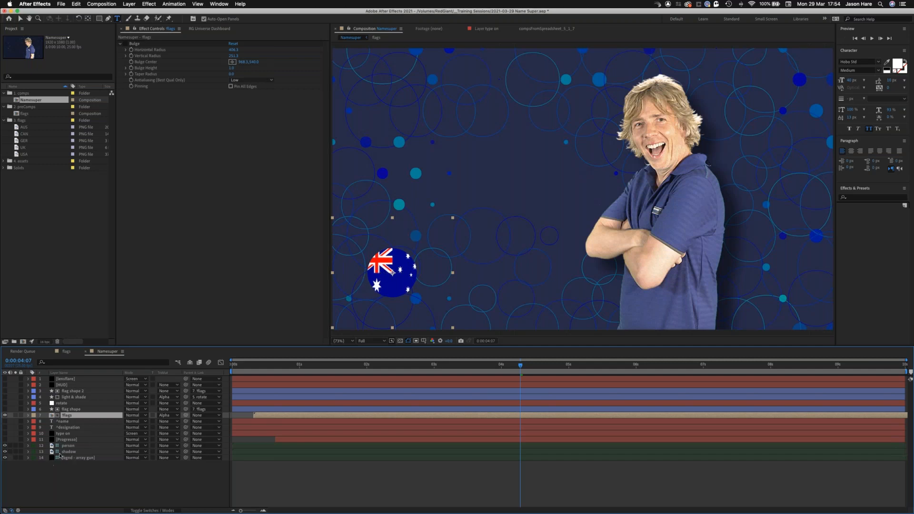
Enable the Bulge effect on the flags layer and make the light & shade layer visible, checking its contents and flag shape 2 matte.
click(134, 43)
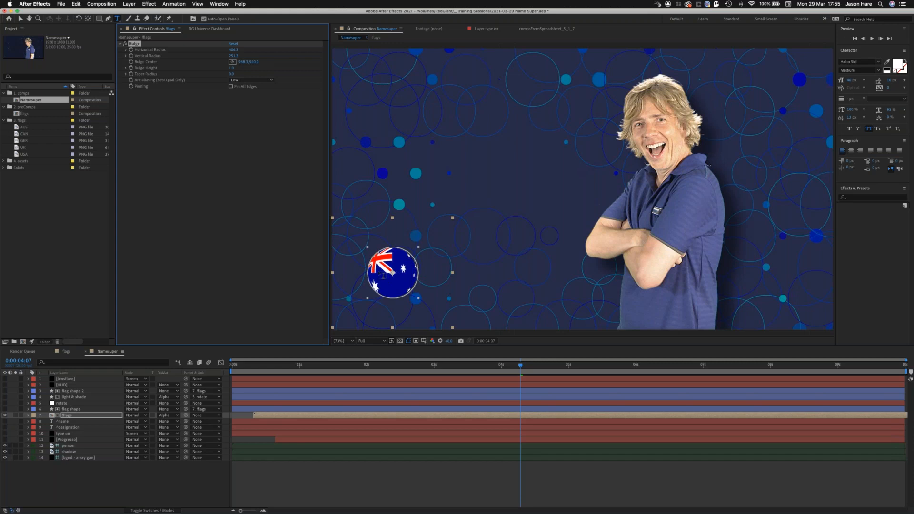
click(143, 473)
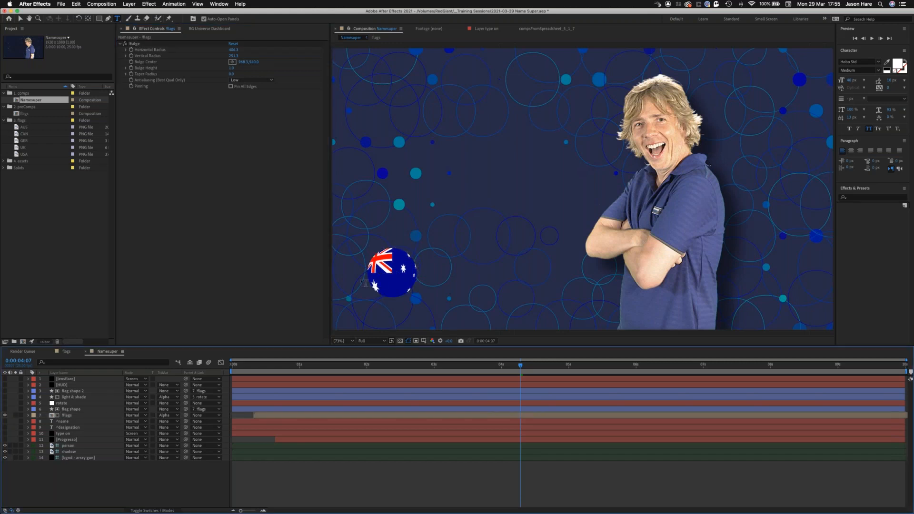
click(71, 398)
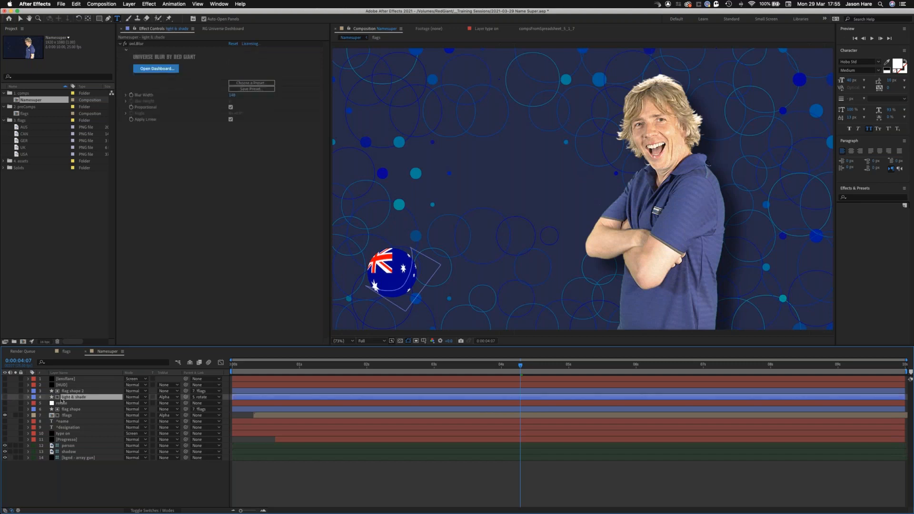
click(27, 397)
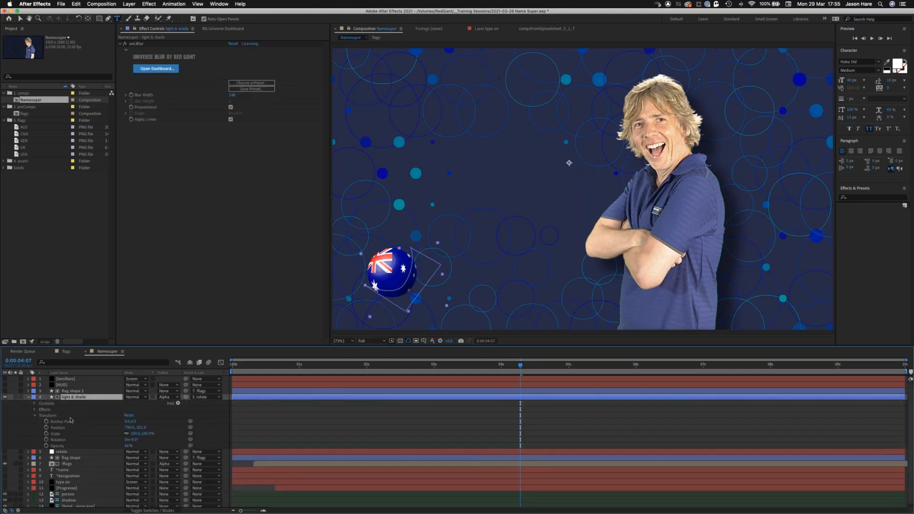
click(33, 404)
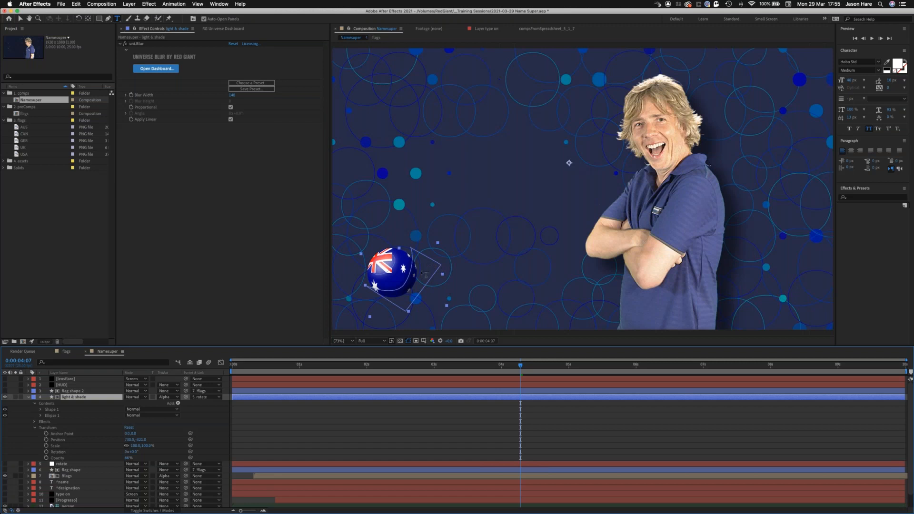
click(77, 391)
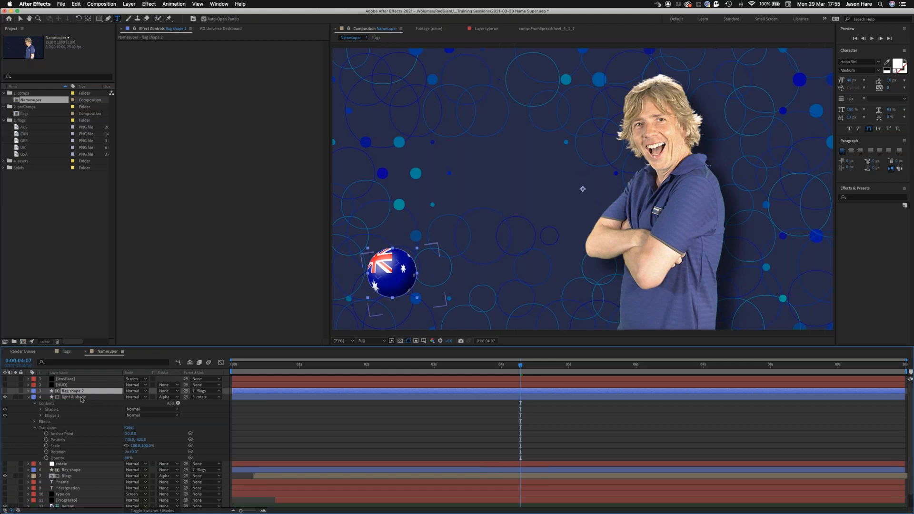
click(29, 397)
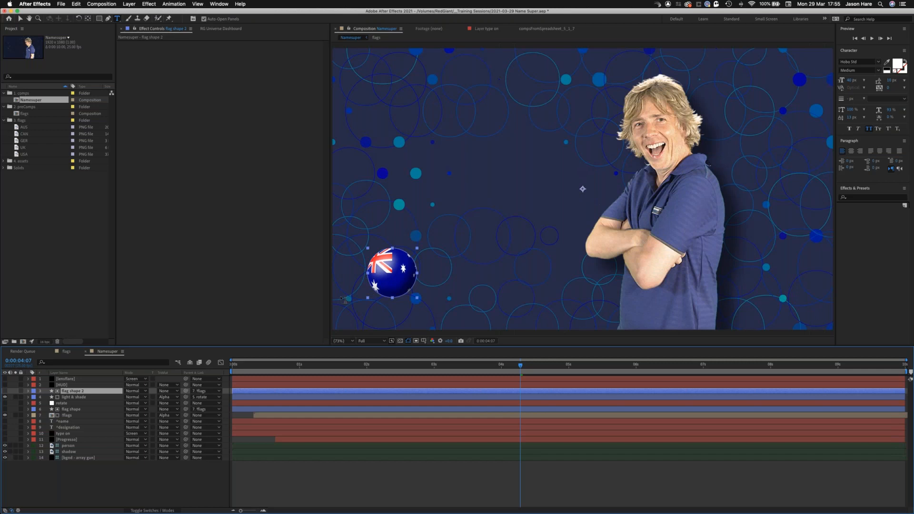
Make the rotate null layer visible and reveal the Position of both the rotate and flags layers.
click(60, 404)
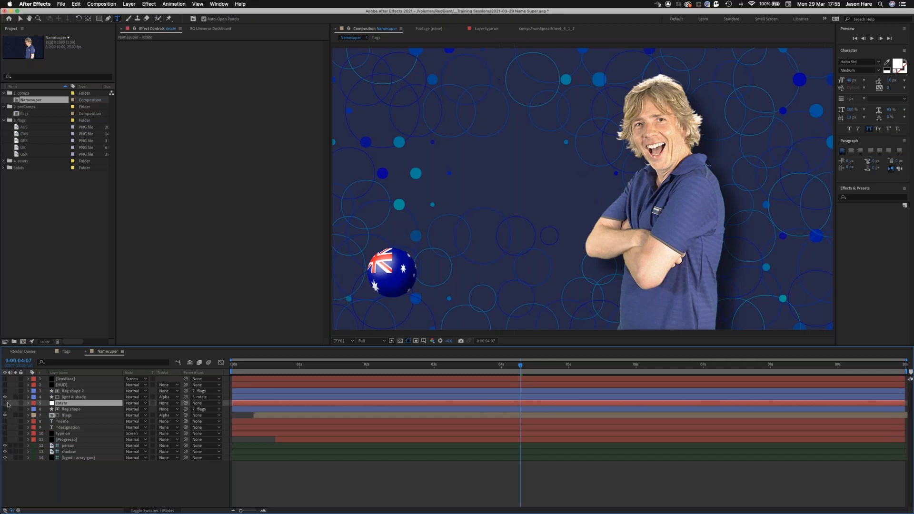
click(5, 403)
key(p)
click(67, 421)
key(p)
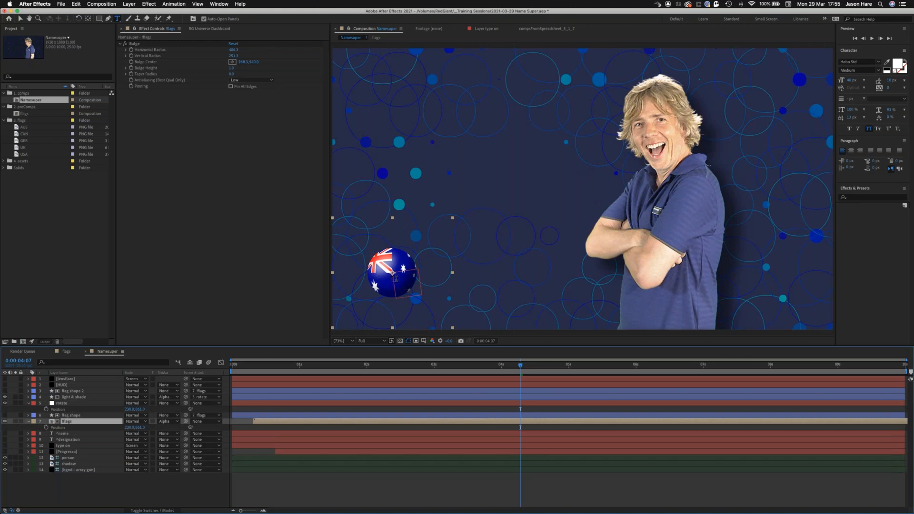
Examine the rotate layer's Rotation keyframes driving light & shade by scrubbing through the comp, and collapse the layer.
click(74, 397)
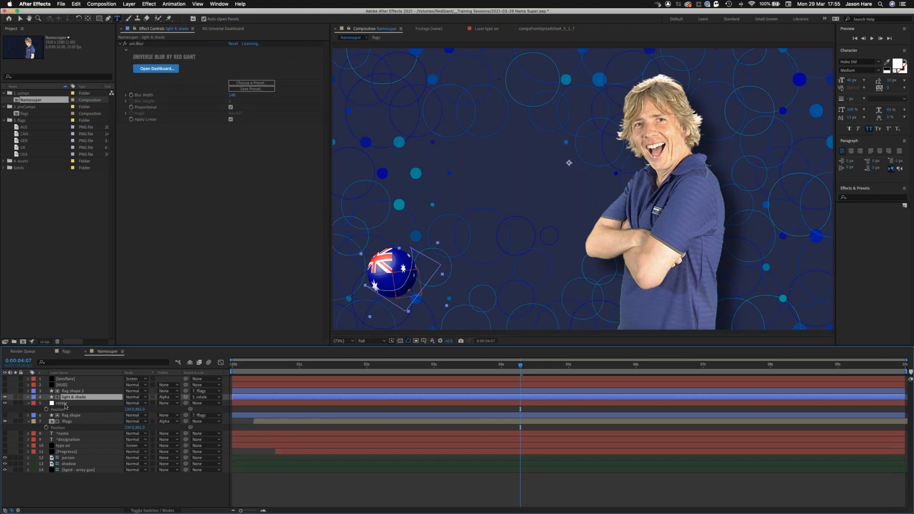
click(65, 405)
key(r)
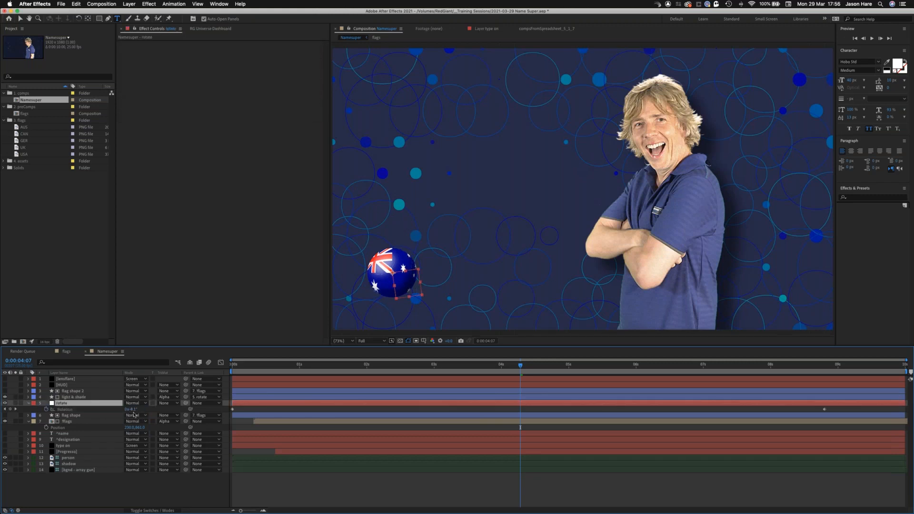
drag(256, 371, 485, 380)
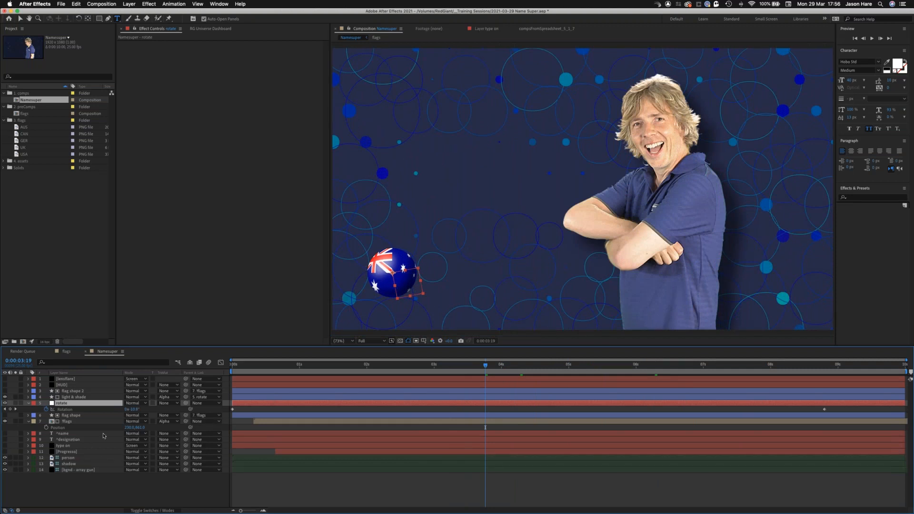
click(28, 403)
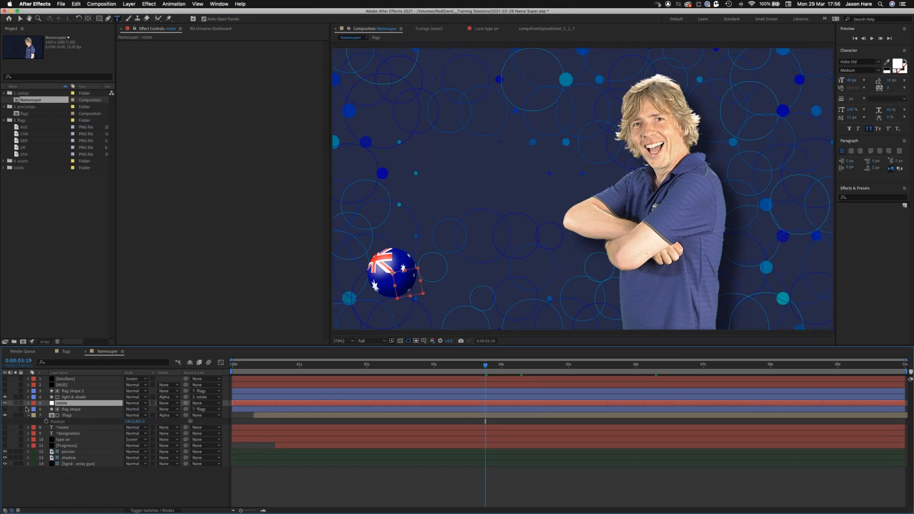
Inspect the HUD layer's effect settings and the flags layer's Scale keyframes, scrubbing the start of the comp.
click(64, 385)
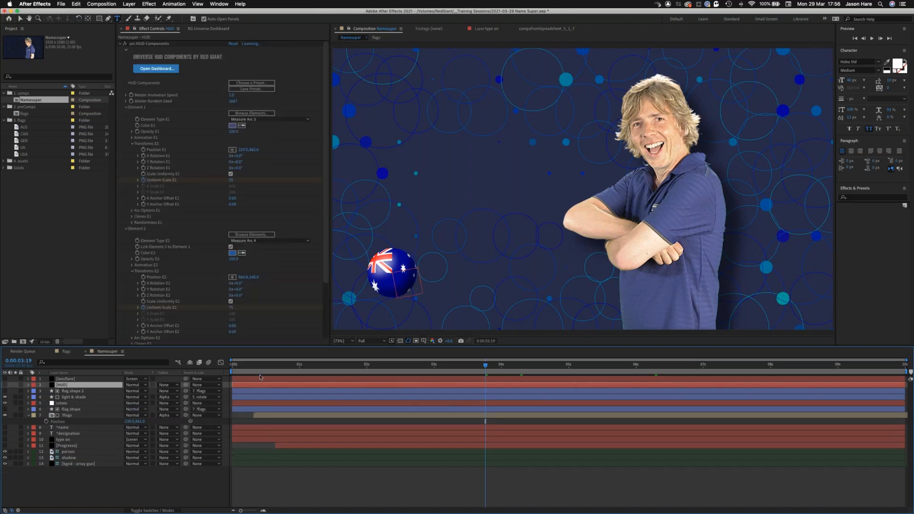
click(534, 367)
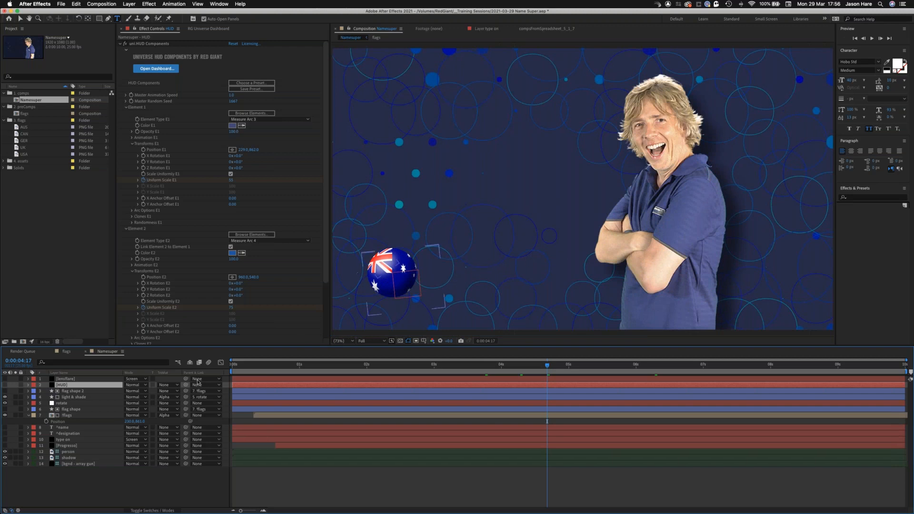
click(67, 416)
key(s)
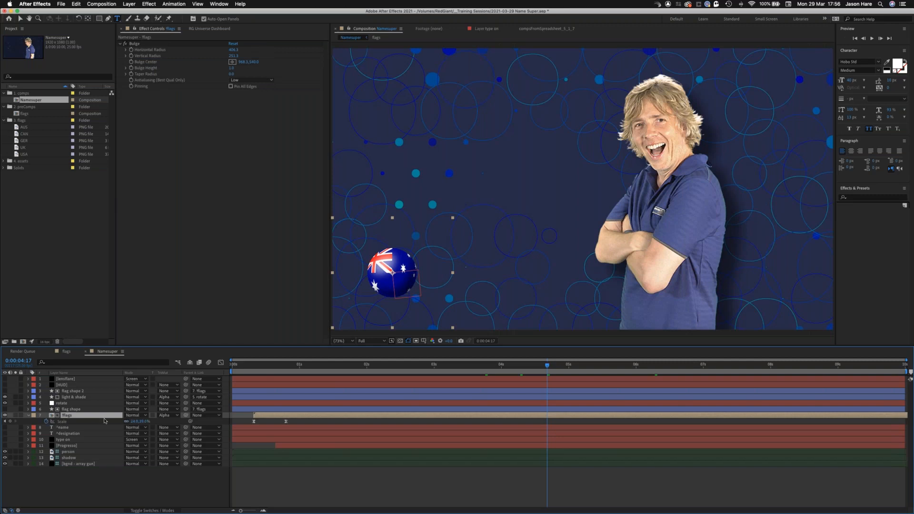
mouse_move(282, 367)
mouse_down()
mouse_move(266, 367)
mouse_move(297, 366)
mouse_up()
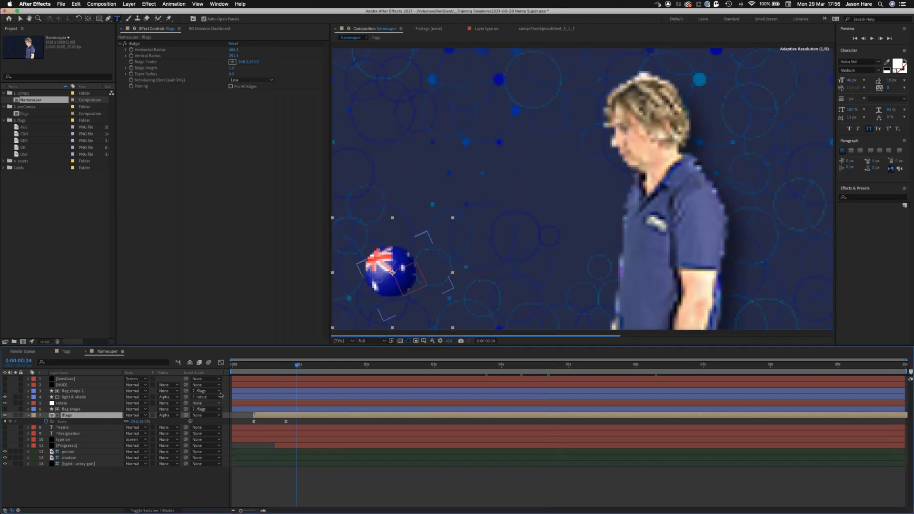
Assign the Orange label to the layers from flag shape 2 through flags and preview the flag animation.
click(71, 391)
shift+click(69, 416)
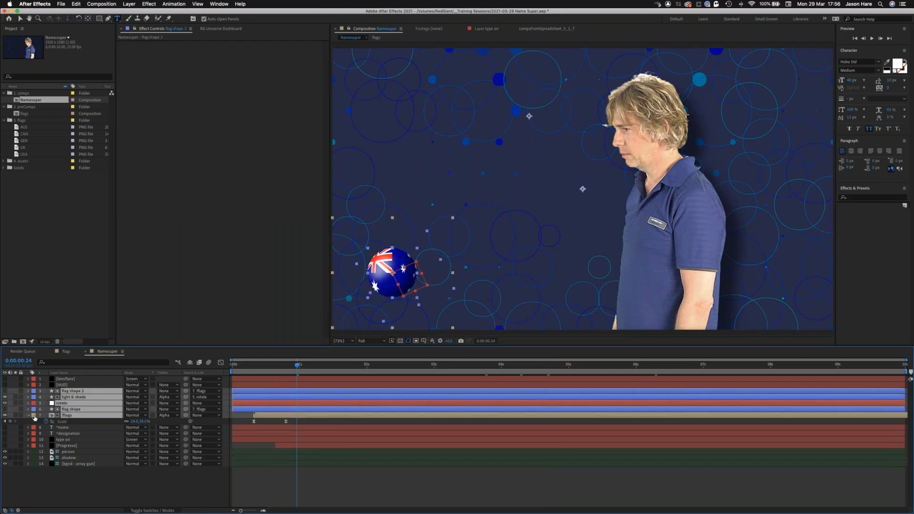
click(34, 417)
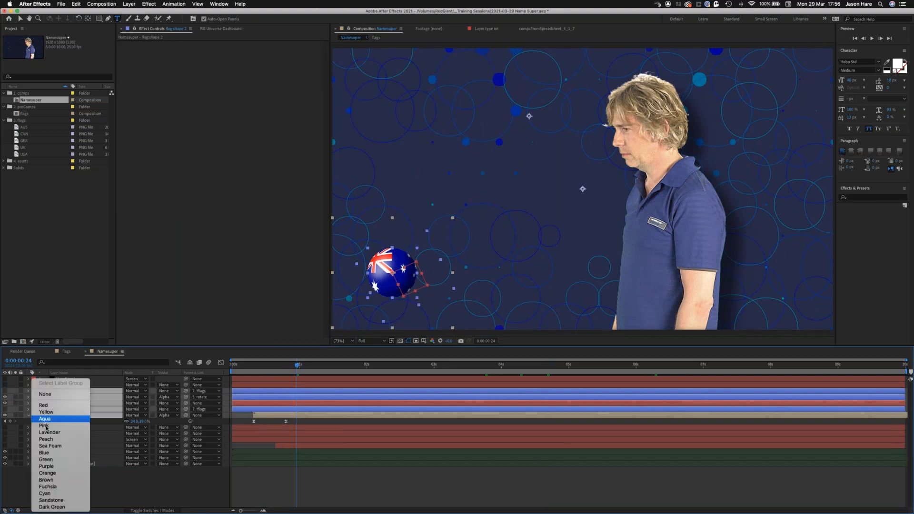
click(54, 474)
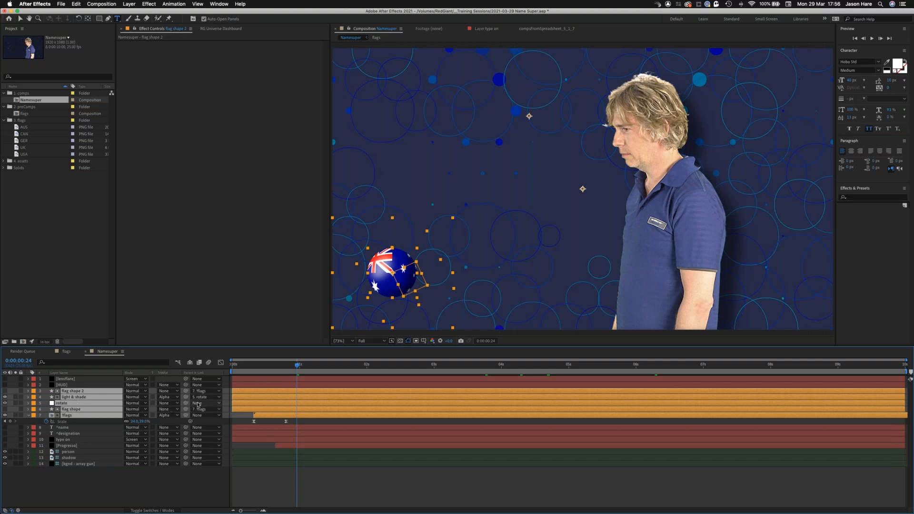
click(67, 485)
mouse_move(296, 367)
mouse_down()
mouse_move(270, 371)
mouse_move(302, 371)
mouse_move(279, 371)
mouse_up()
key(space)
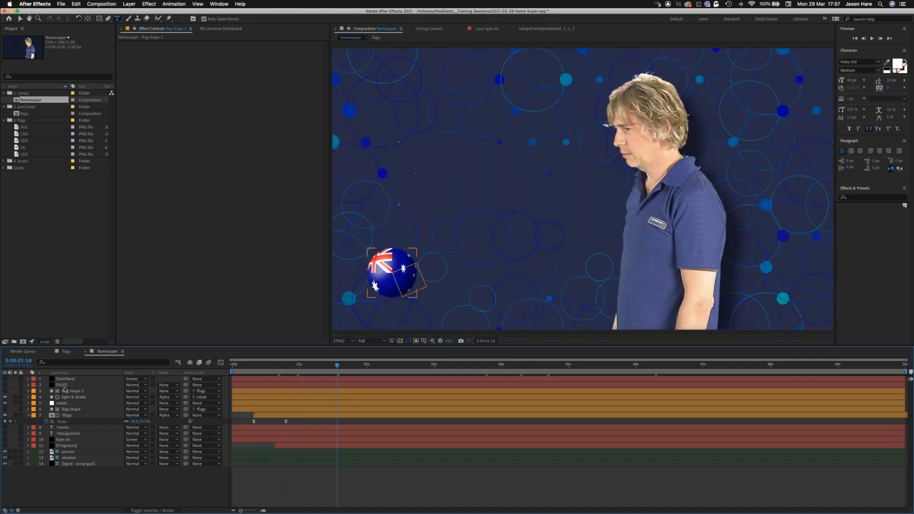
Make the HUD layer visible and reveal its Uniform Scale E1 and E2 keyframes, scrubbing through the rings' scale-up.
click(64, 385)
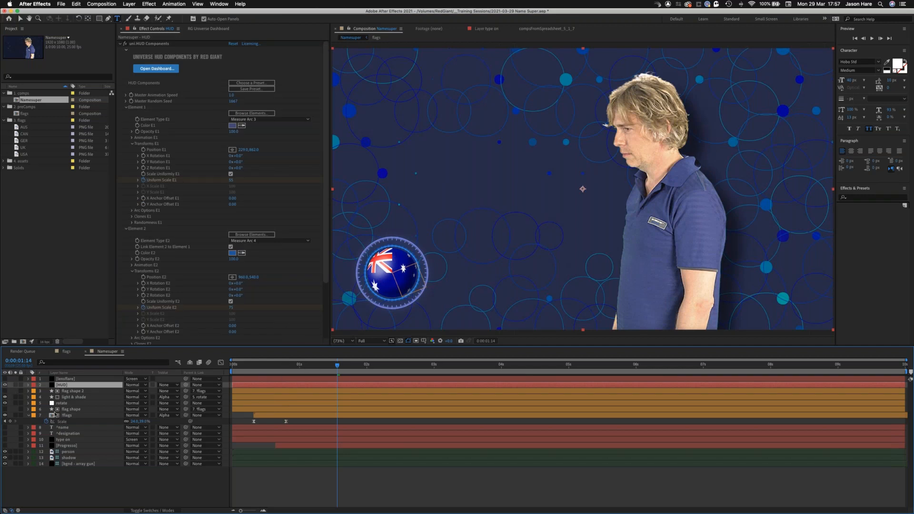
key(u)
mouse_move(260, 368)
mouse_down()
mouse_move(235, 368)
mouse_move(298, 363)
mouse_move(245, 362)
mouse_up()
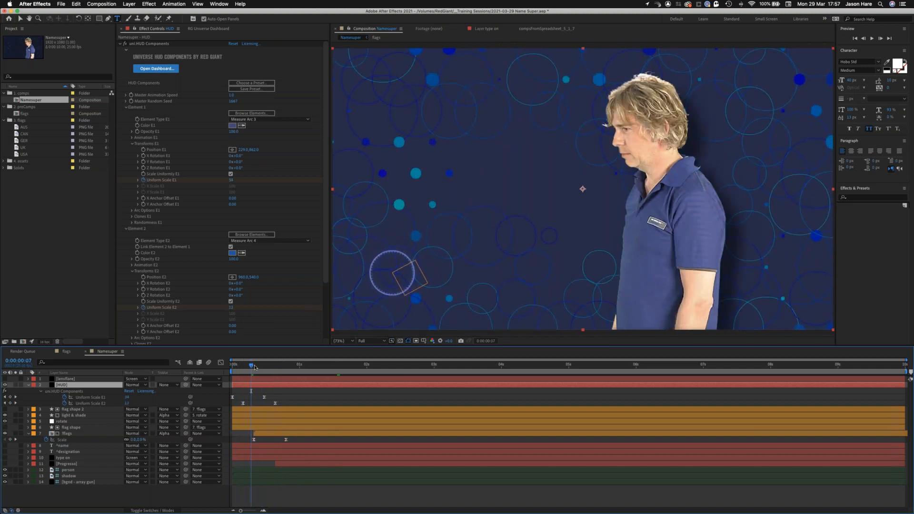
drag(256, 367, 286, 365)
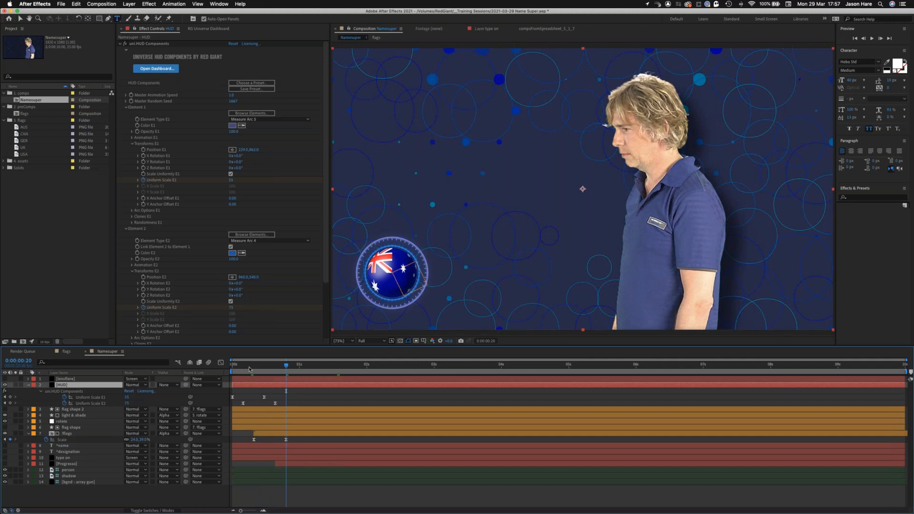
Keyframe the HUD layer's Z Rotation E1 from 0 at 0:00:00:00 to 2 revolutions at 0:00:09:22 and scrub to check it.
drag(267, 367, 230, 366)
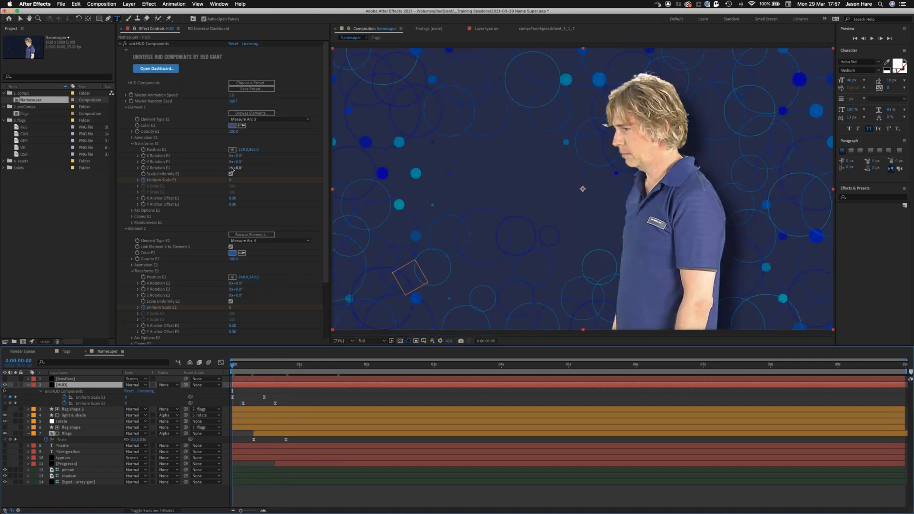
click(141, 170)
drag(848, 367, 898, 366)
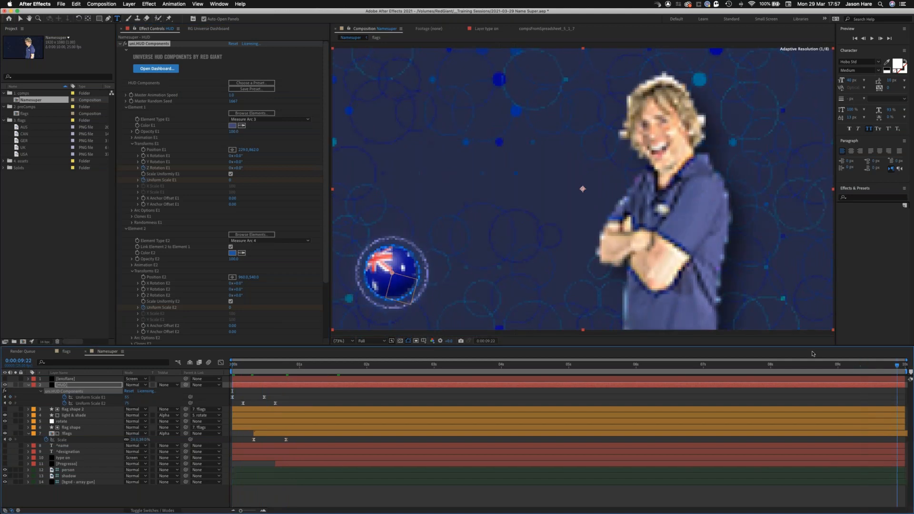
click(230, 168)
text(2)
key(Return)
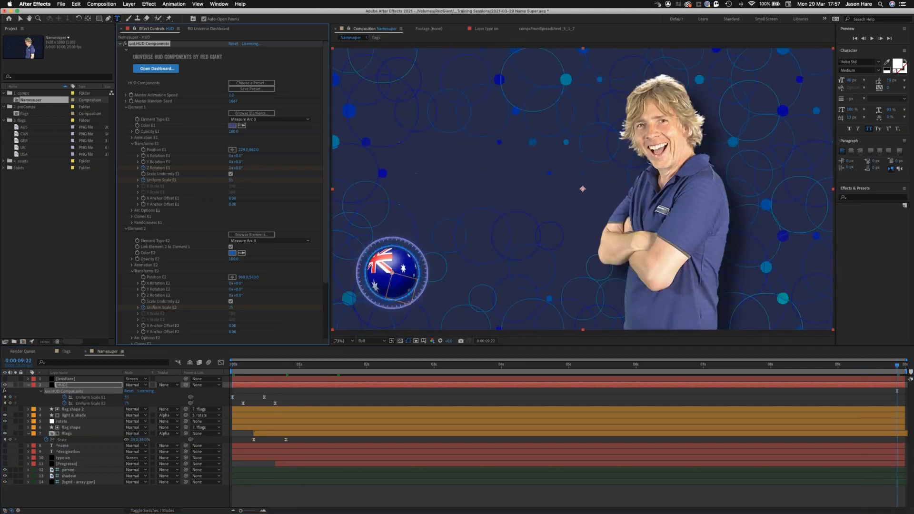
drag(873, 369, 784, 366)
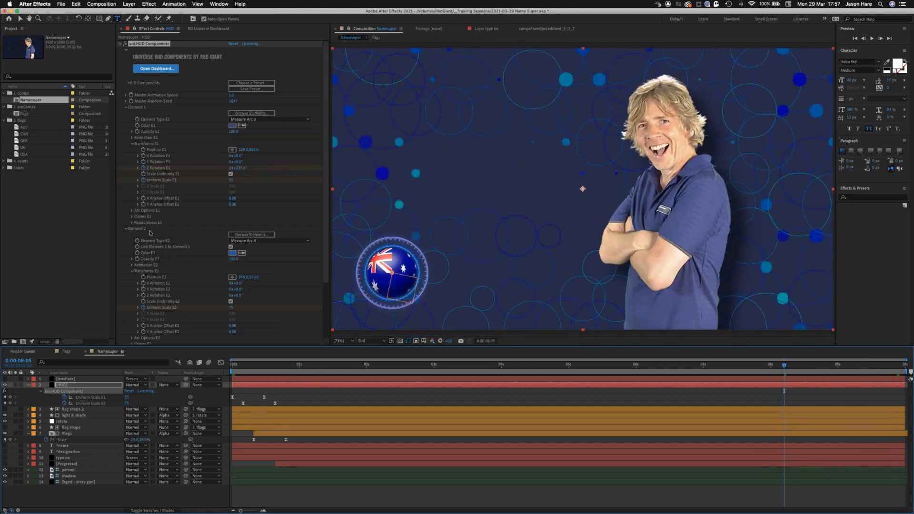
Keyframe the HUD layer's Z Rotation E2 from 0 at 0:00:00:00 to -4 revolutions at 0:00:09:21.
click(231, 247)
drag(246, 368, 232, 367)
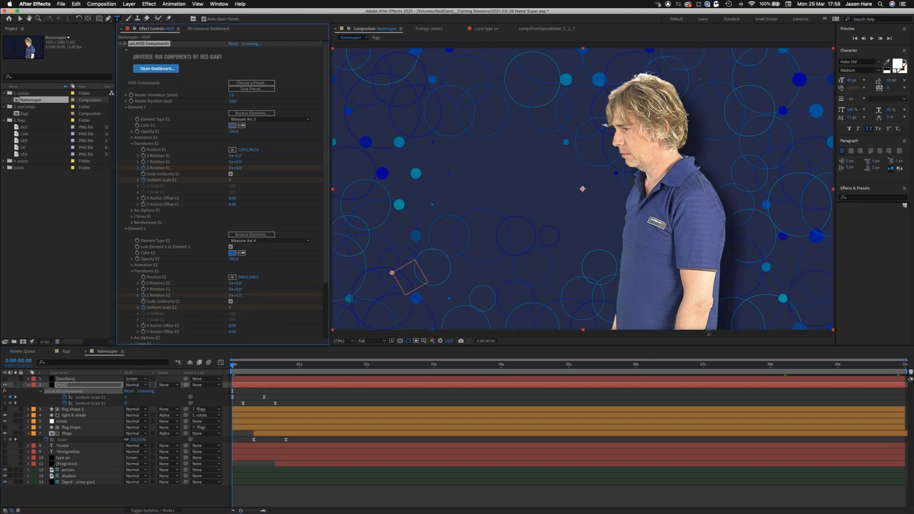
click(894, 367)
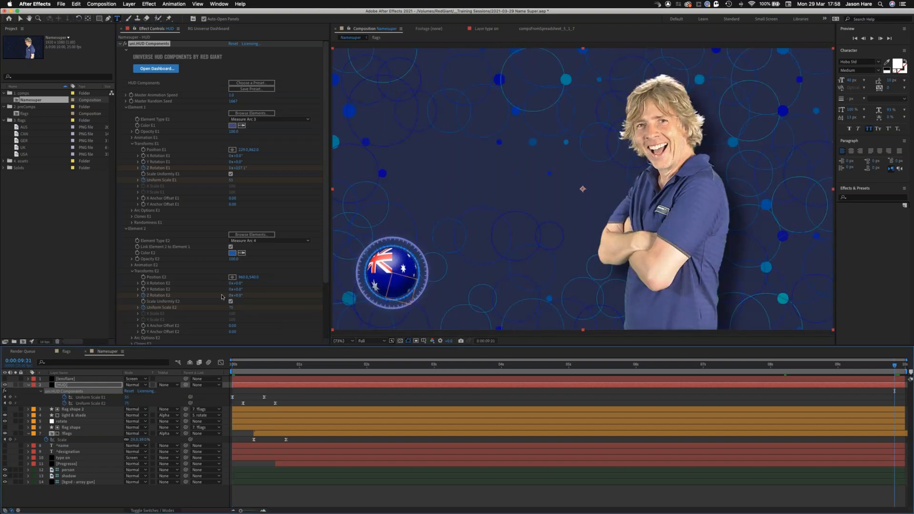
click(230, 296)
text(-4)
key(Return)
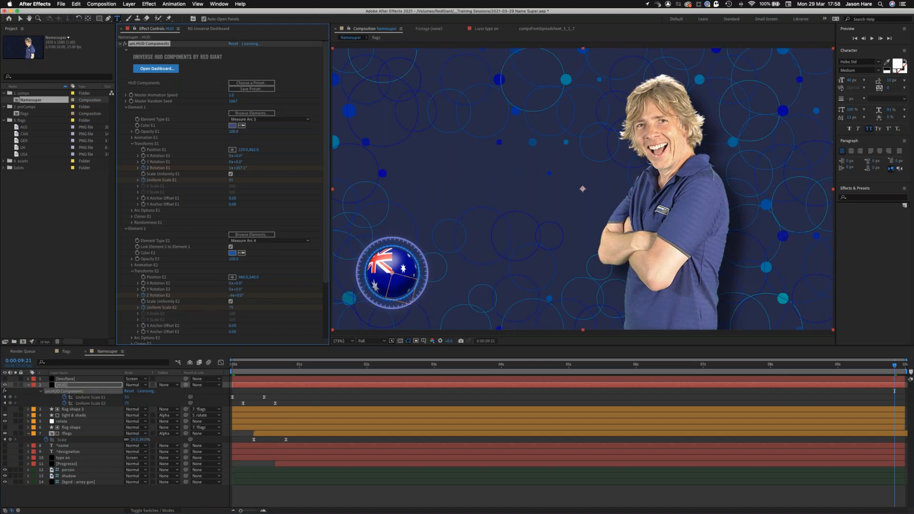
Check the HUD rings' rotation in solo and together with all layers, and collapse the HUD layer's properties.
drag(284, 367, 342, 368)
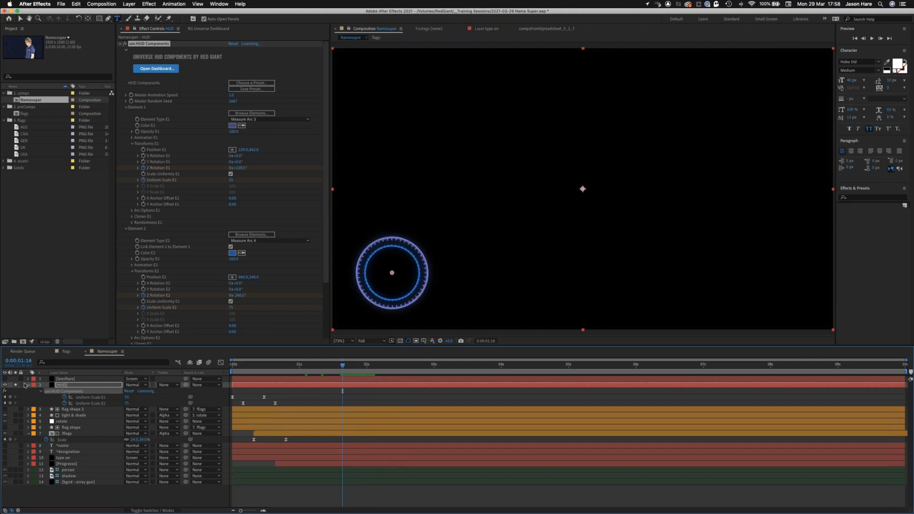
click(10, 385)
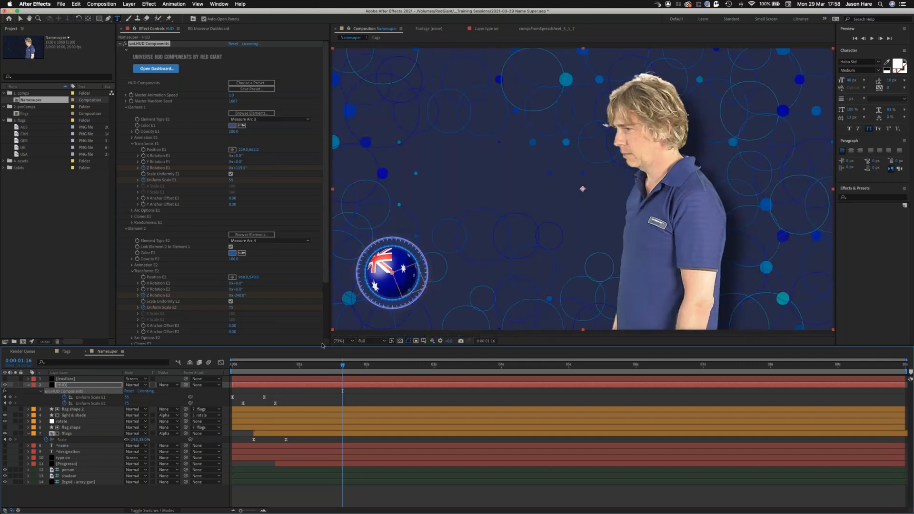
mouse_move(315, 367)
mouse_down()
mouse_move(259, 368)
mouse_move(328, 368)
mouse_up()
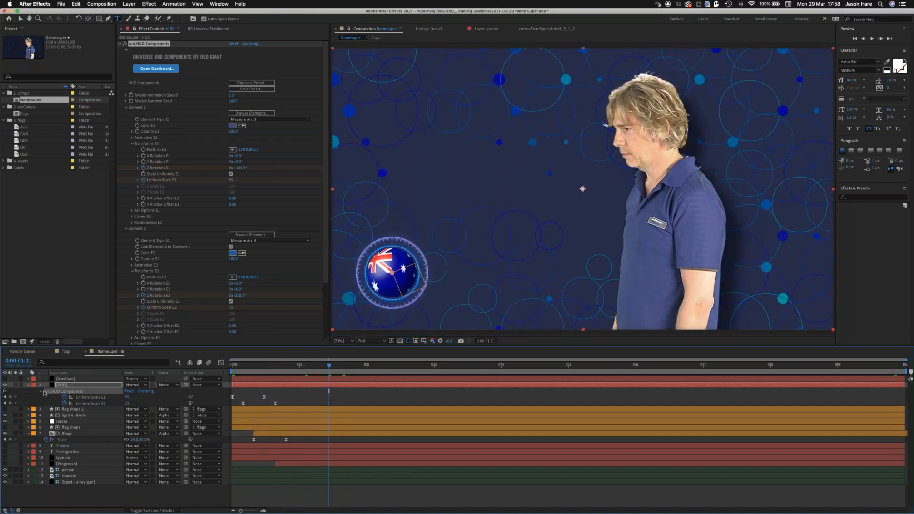
click(28, 385)
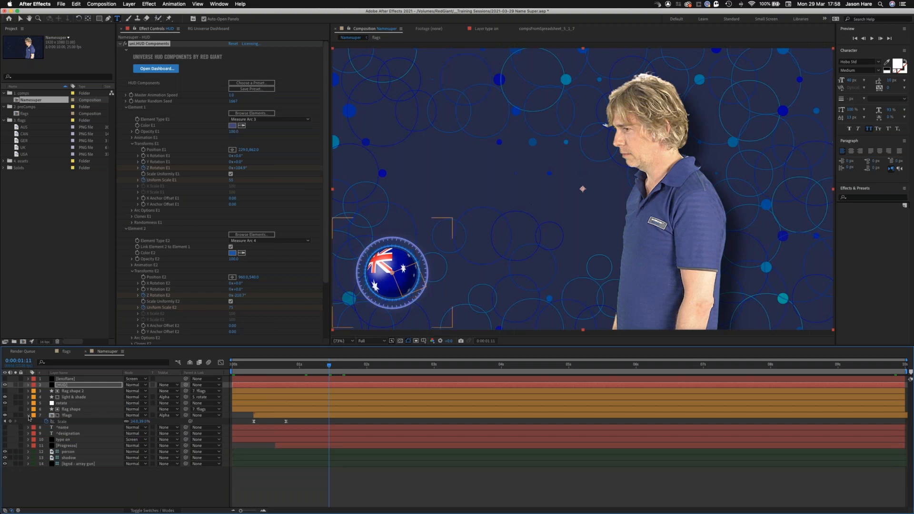
Collapse the flags layer's properties and make the name and designation text layers visible.
click(29, 415)
click(65, 422)
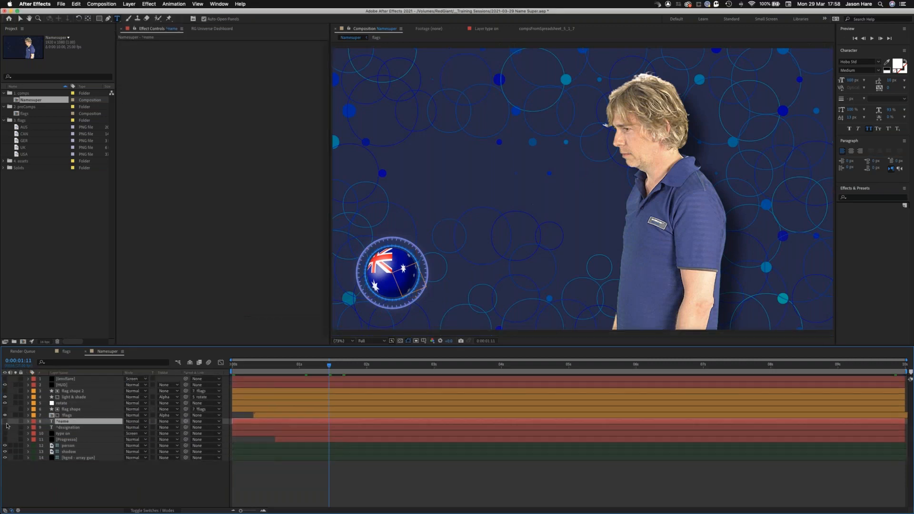
click(5, 422)
key(space)
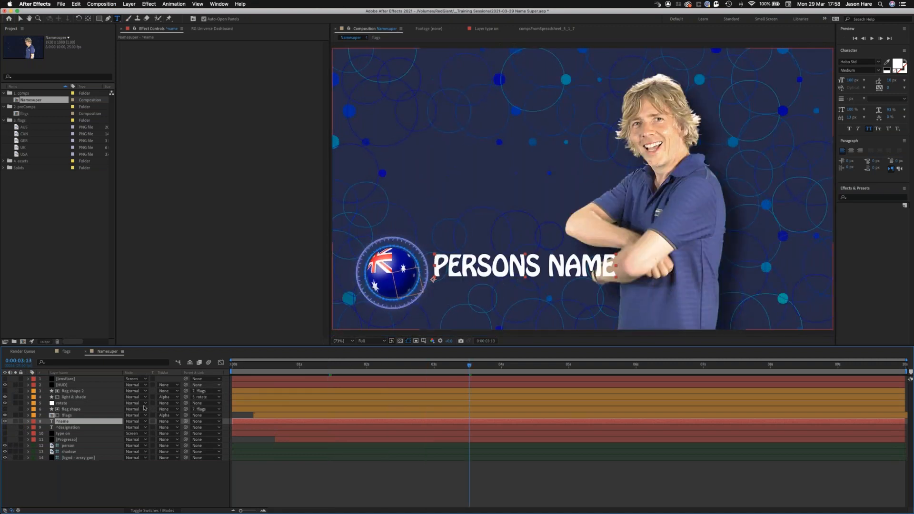
click(70, 427)
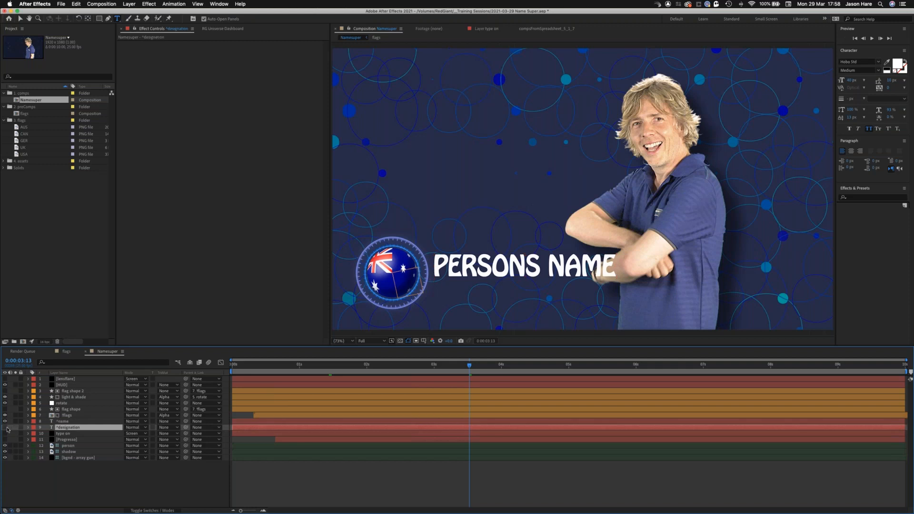
click(5, 427)
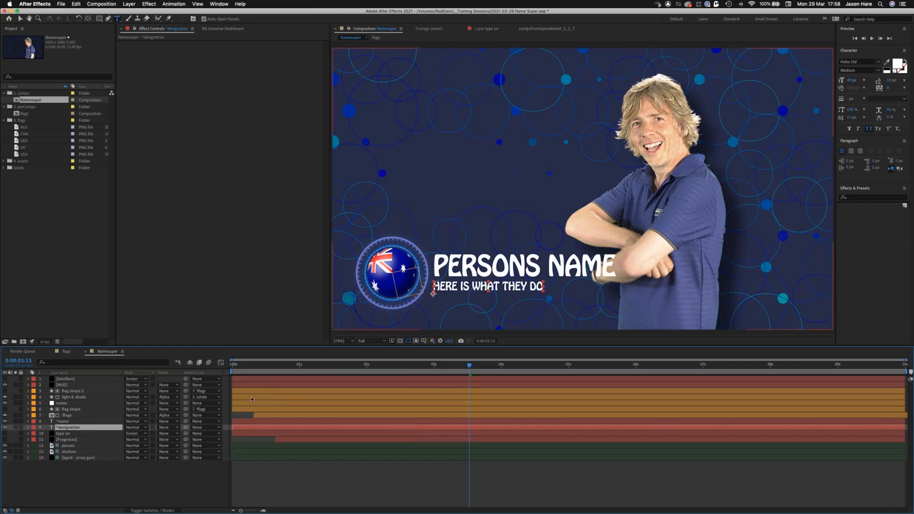
Reveal the name layer's Range Selector Start keyframes, scrub through the text reveal, and collapse the layer.
click(64, 421)
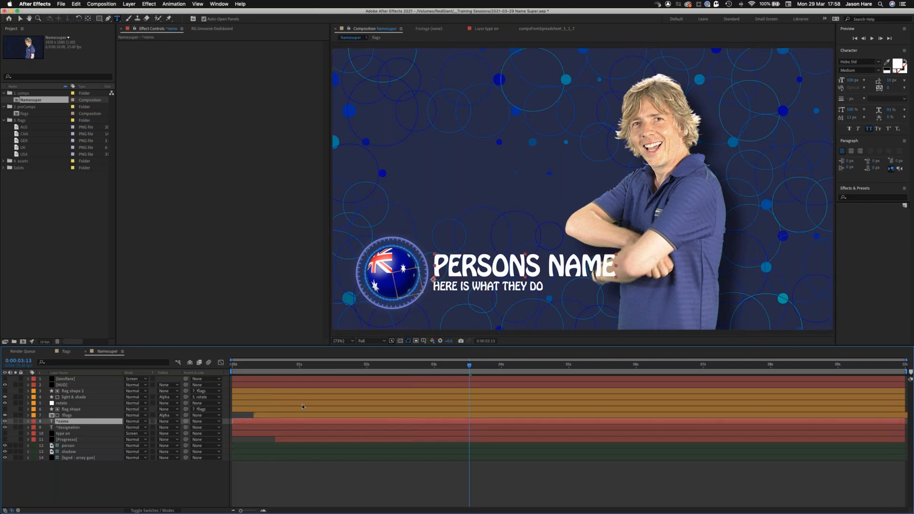
key(t)
key(u)
click(326, 366)
drag(326, 365, 404, 355)
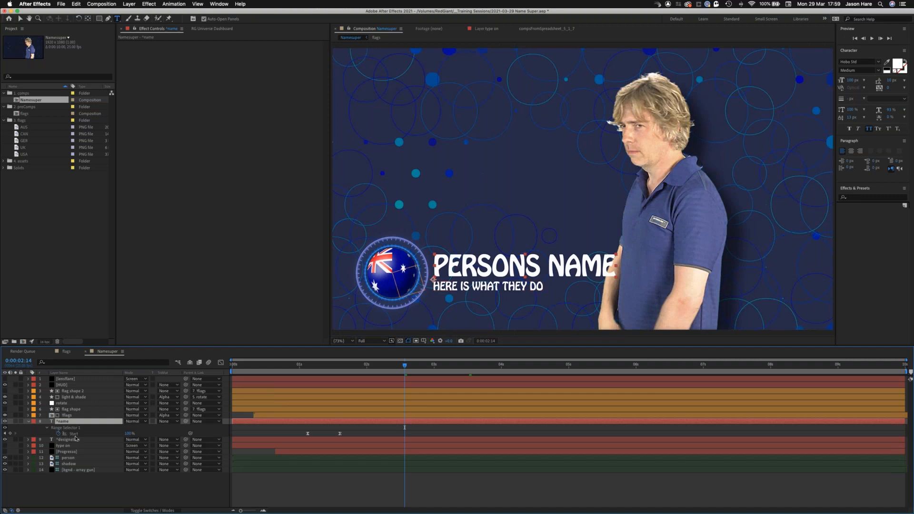
click(28, 421)
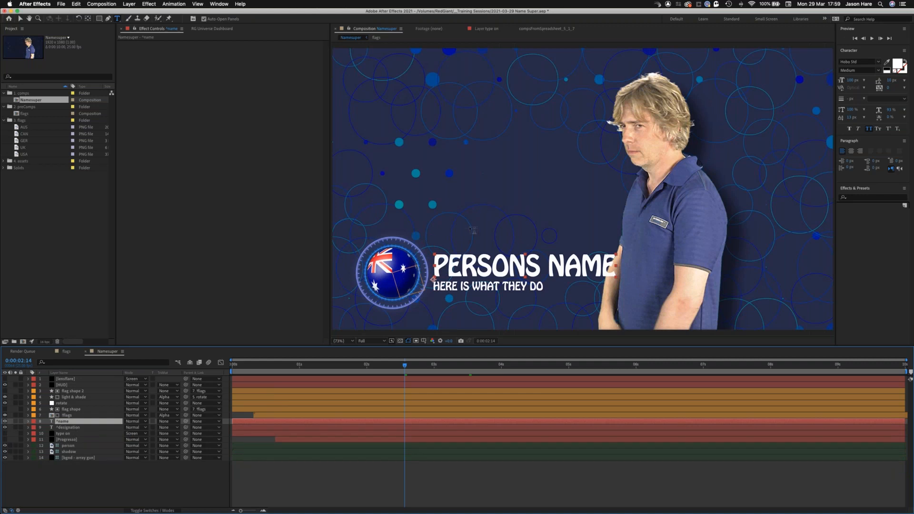
Make the Progress layer visible at 0:00:04:07 and set its Seq Segment Height to 260.
drag(505, 367, 520, 367)
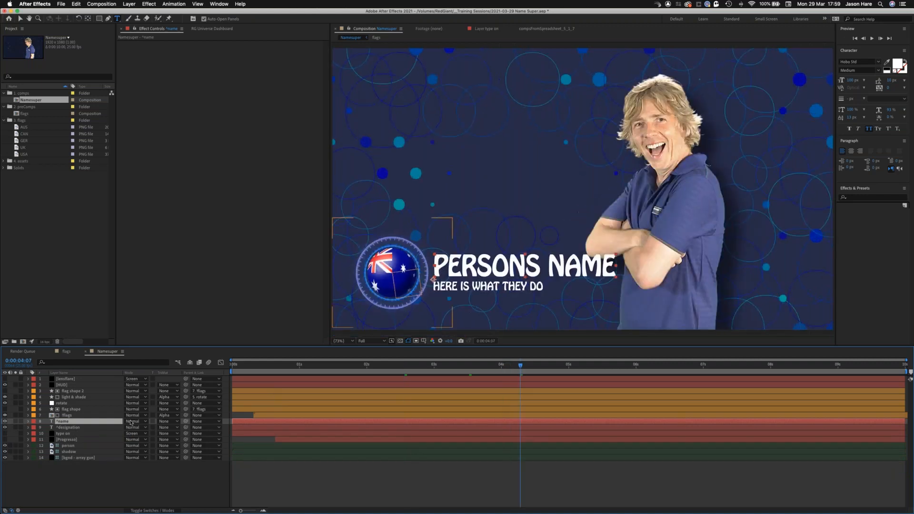
click(5, 440)
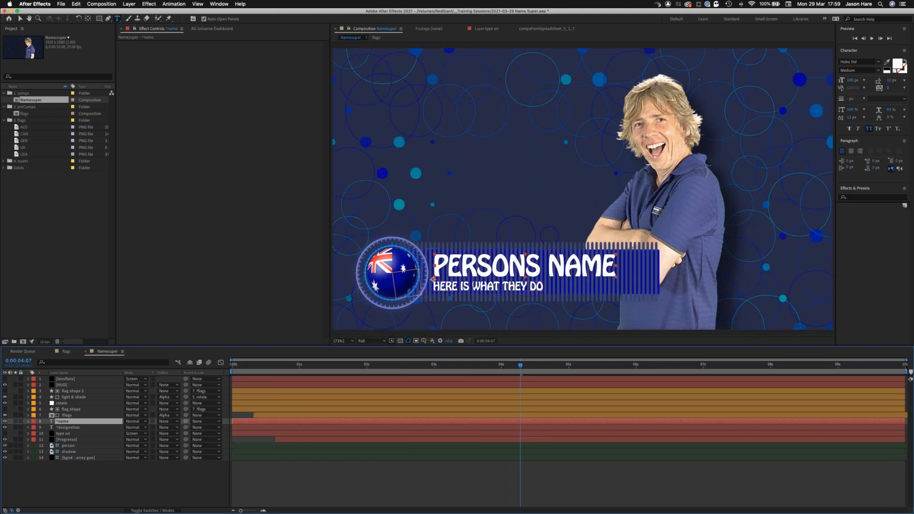
click(68, 439)
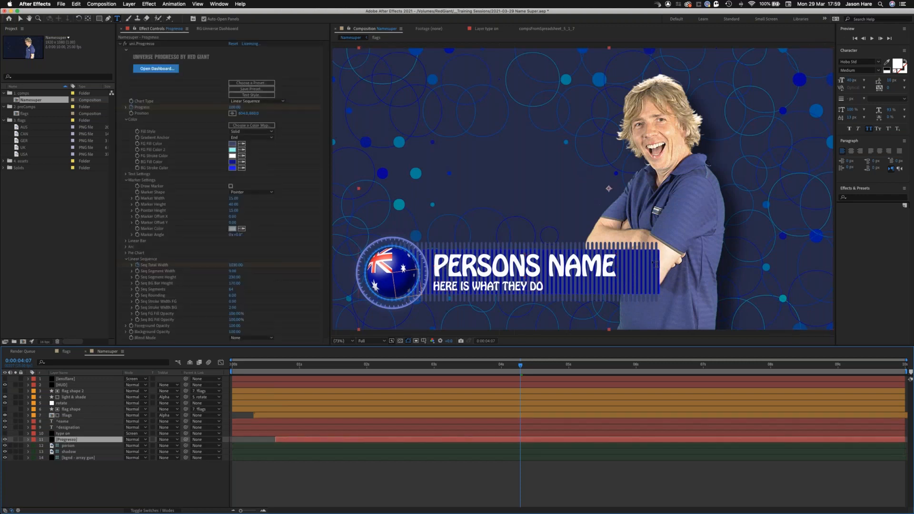
mouse_move(237, 281)
mouse_down()
mouse_move(227, 276)
mouse_move(236, 277)
mouse_up()
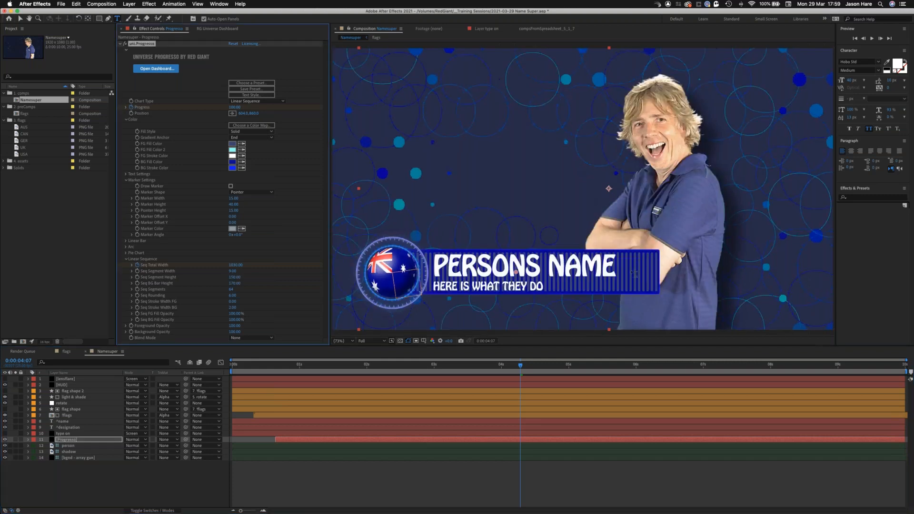
drag(235, 277, 238, 277)
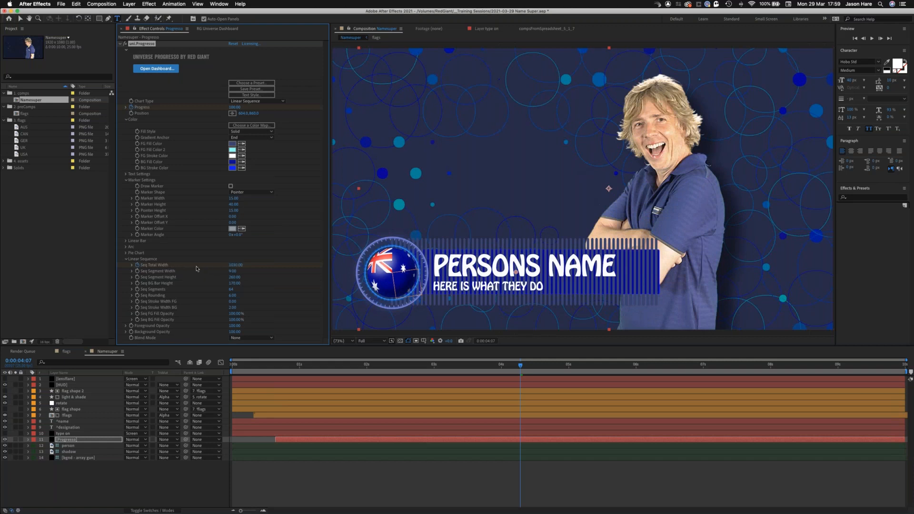
Reveal the Progress layer's Progress and Seq Total Width keyframes, scrub through the bar's build-up, and collapse the layer.
key(u)
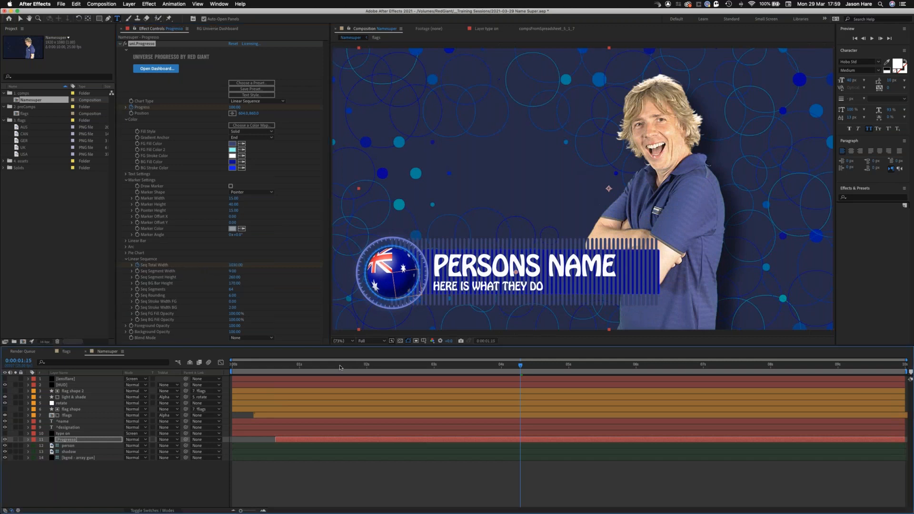
click(340, 367)
drag(276, 367, 302, 365)
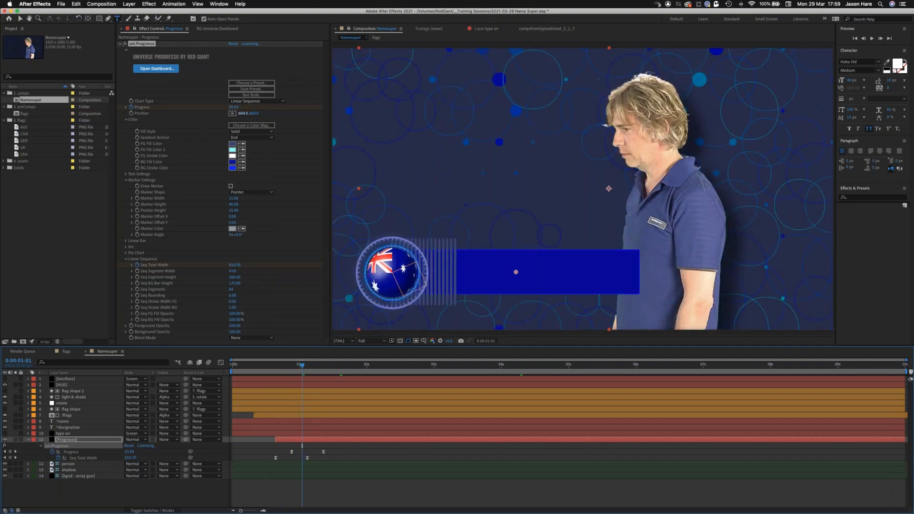
key(space)
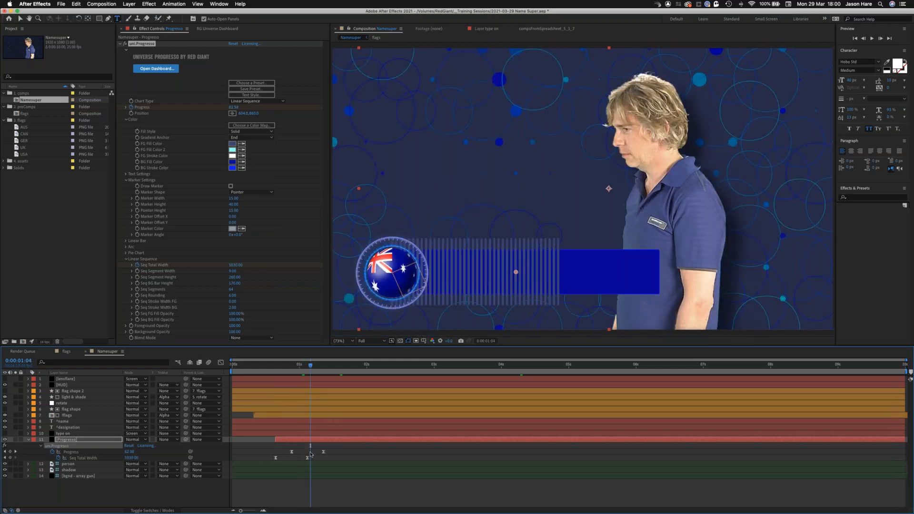
drag(310, 365, 270, 365)
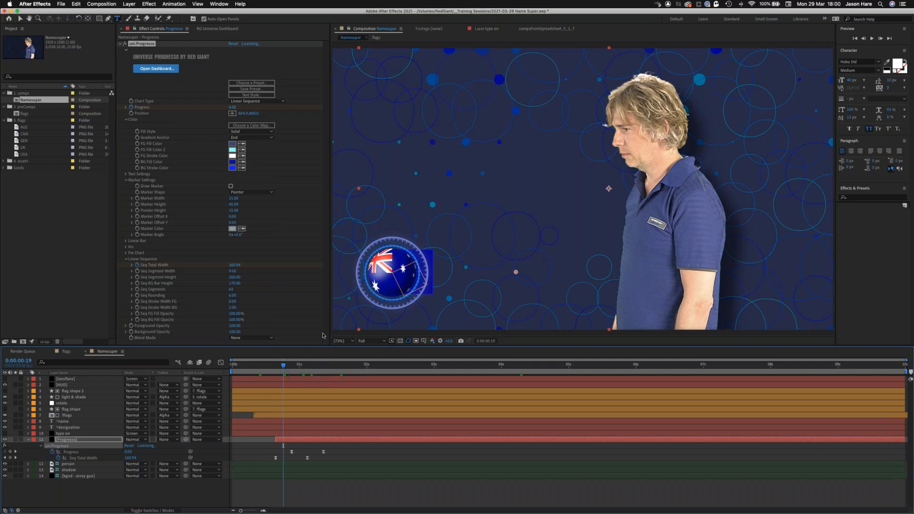
drag(286, 366, 346, 366)
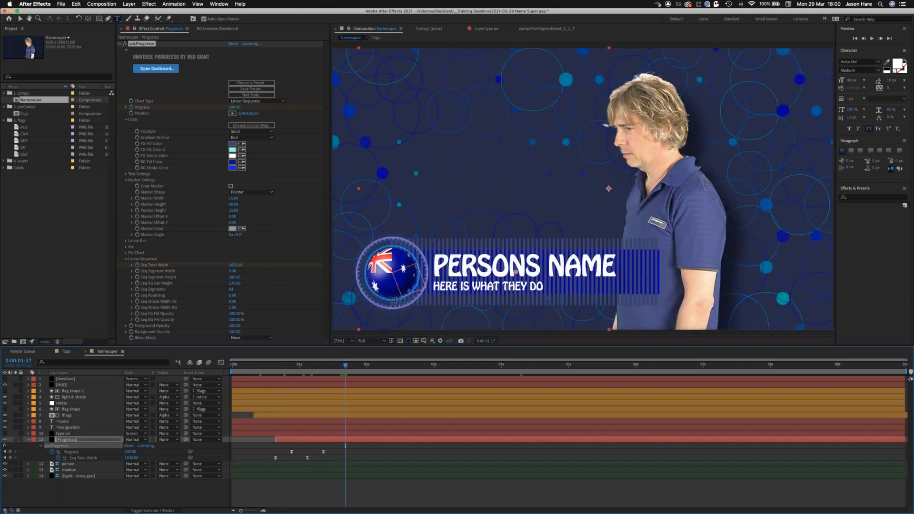
click(338, 365)
drag(337, 367, 347, 366)
click(28, 439)
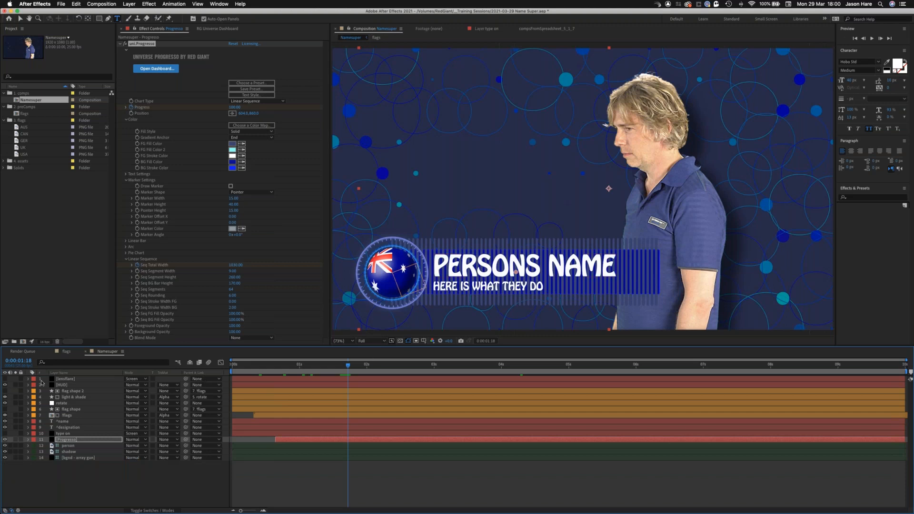
Make the lensflare layer visible and widen the panel showing its Knoll Light Factory EZ effect settings.
click(67, 379)
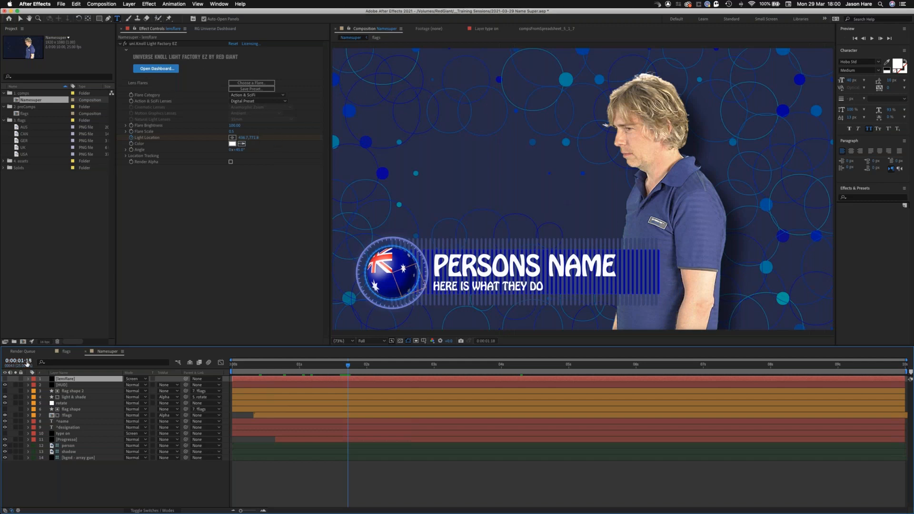
click(6, 379)
click(254, 86)
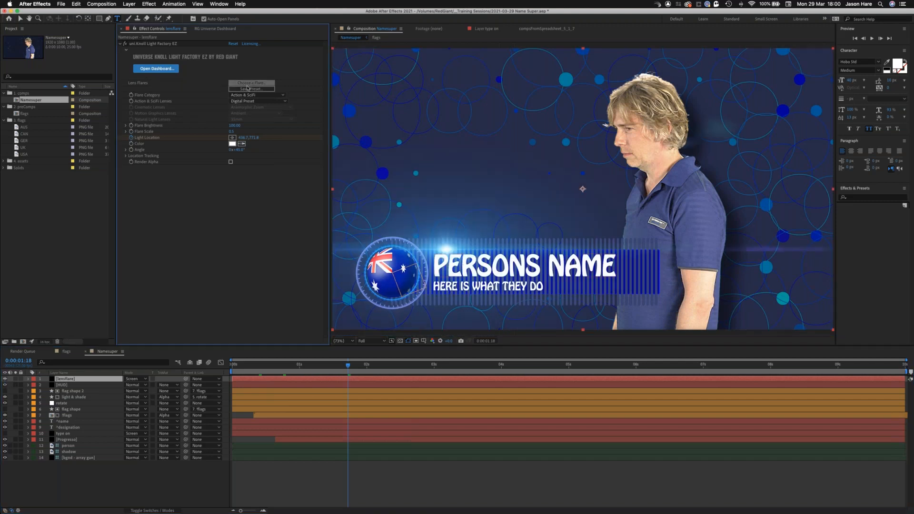
click(220, 30)
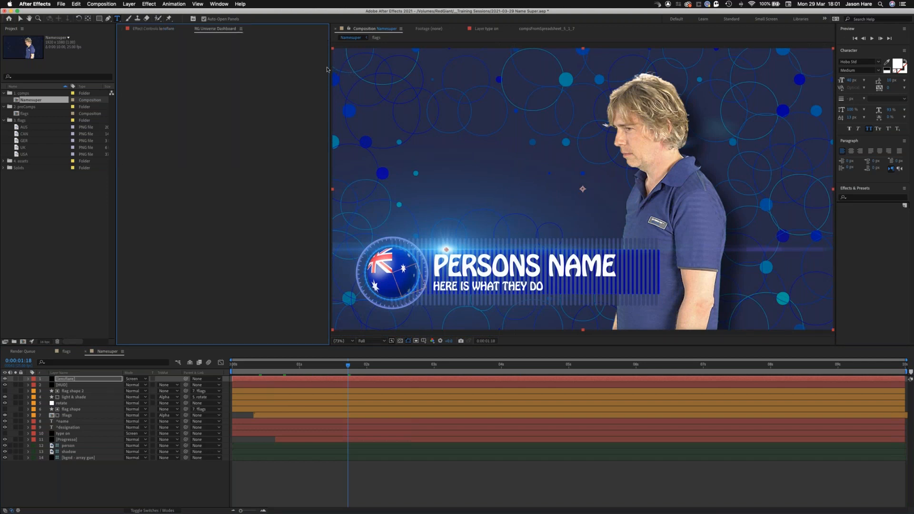
drag(329, 62, 350, 62)
click(163, 29)
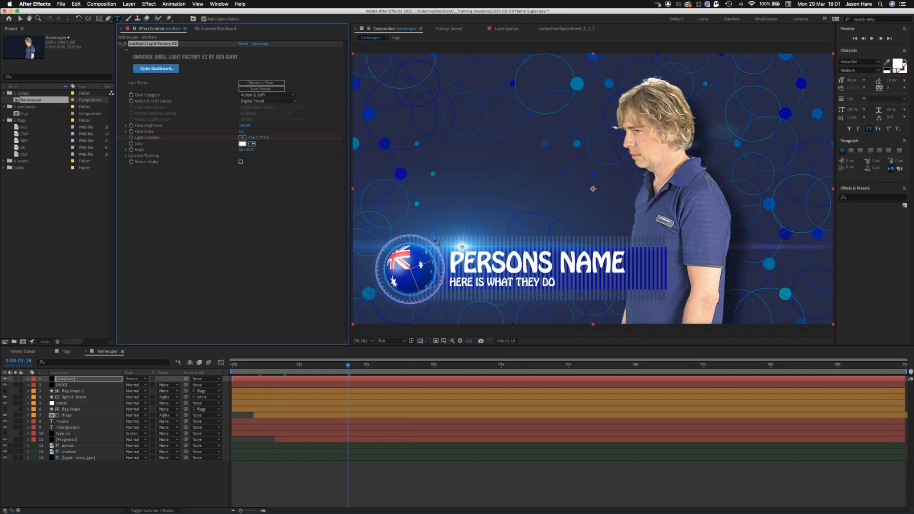
Reveal the lensflare layer's Light Location and Opacity keyframes and scrub the flare's movement to 0:00:03:06.
click(241, 137)
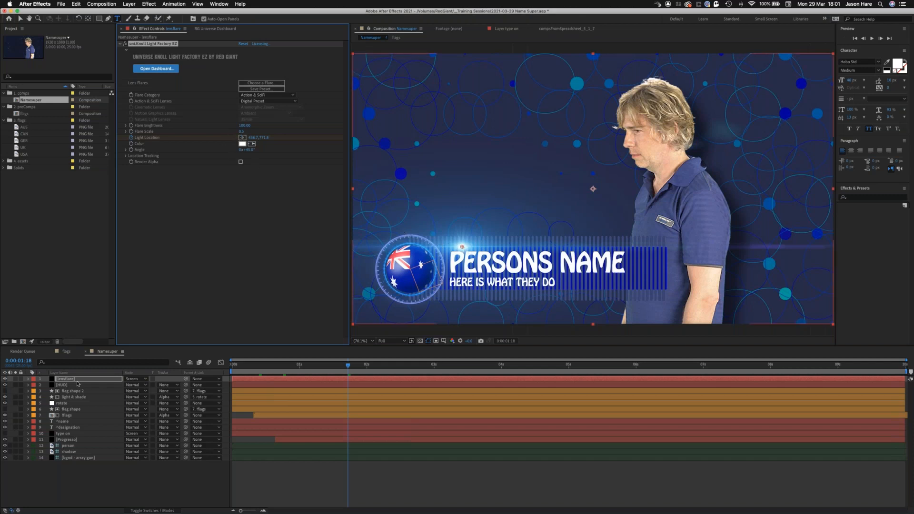
key(u)
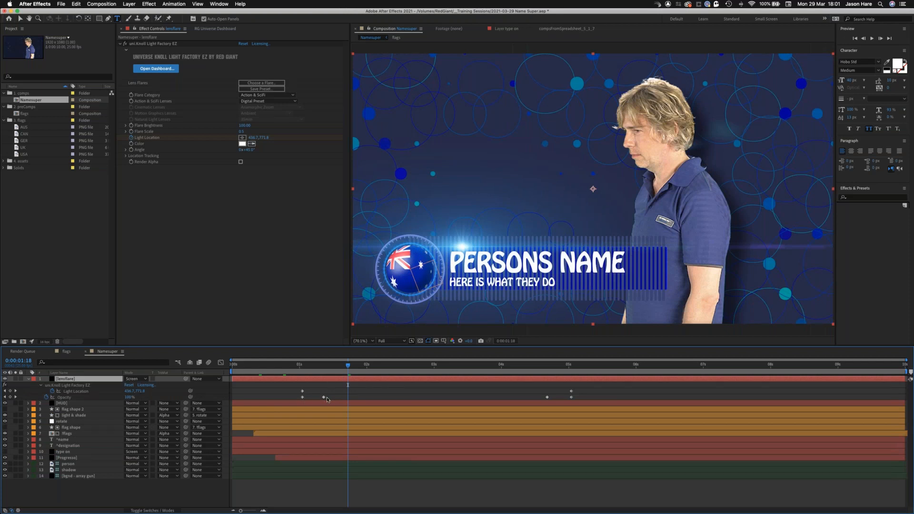
drag(332, 371, 450, 348)
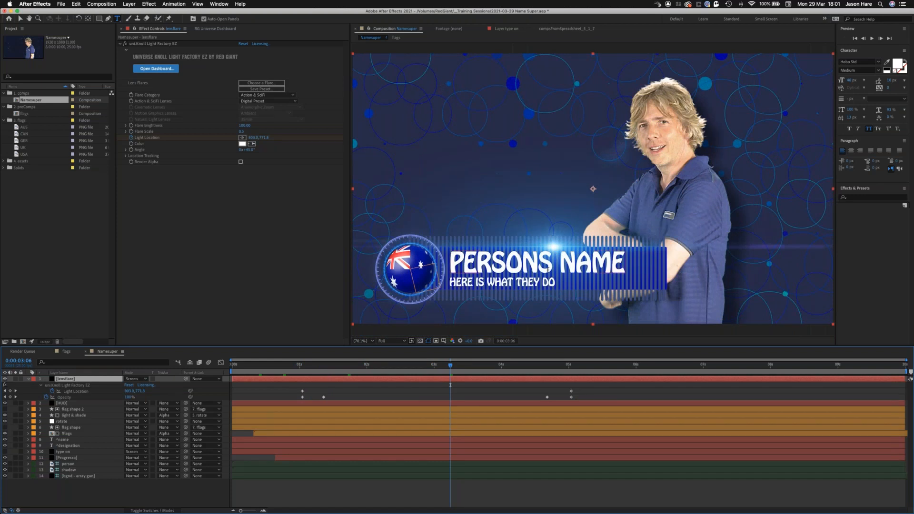
Make the type on layer visible and set the Progress layer's Seq Segment Height to 240.
click(4, 454)
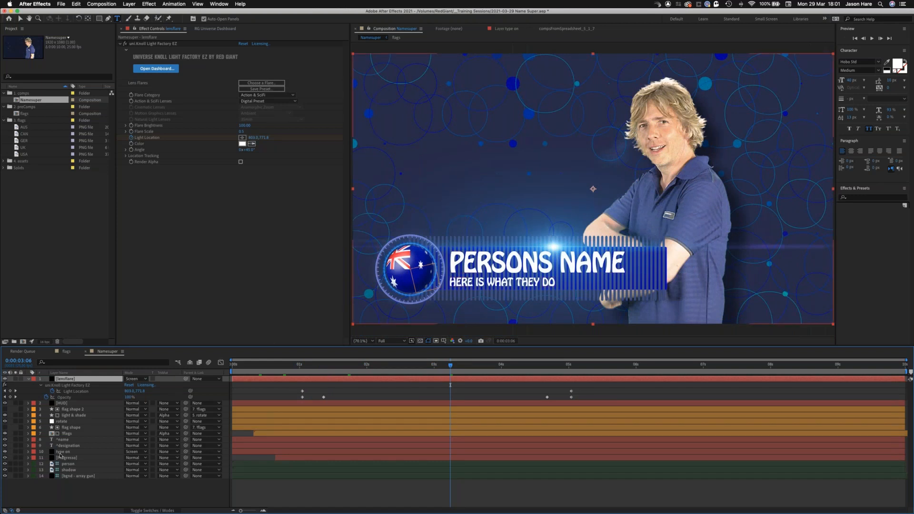
click(427, 452)
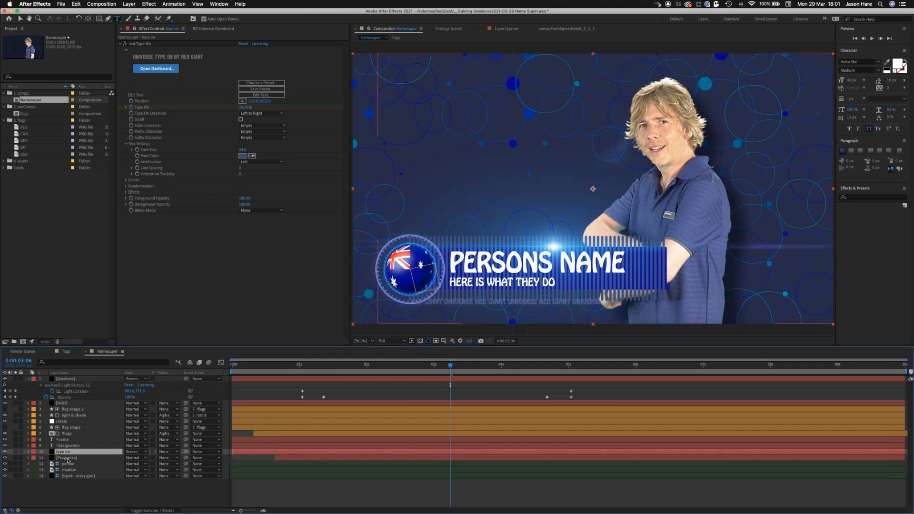
click(67, 458)
click(245, 277)
text(240)
key(Return)
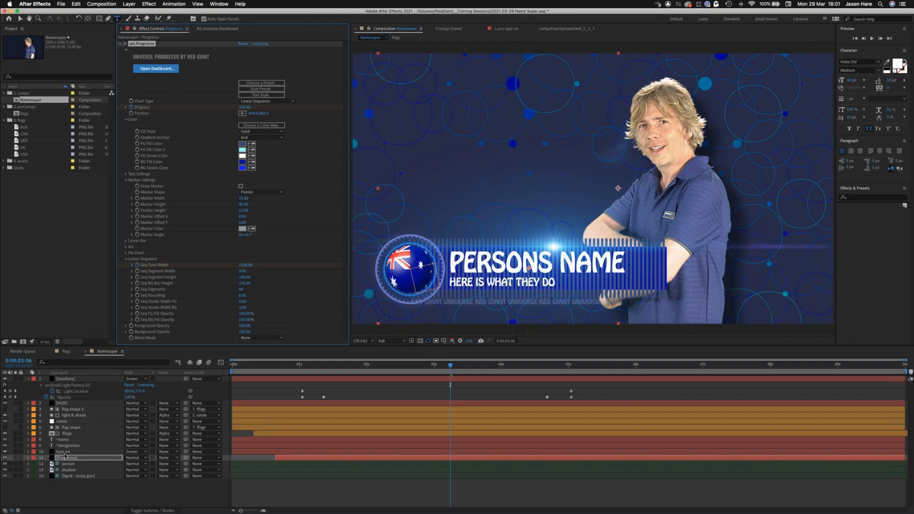
Inspect the type on layer's source text in the Type On effect's text editor and close it without changes.
click(64, 452)
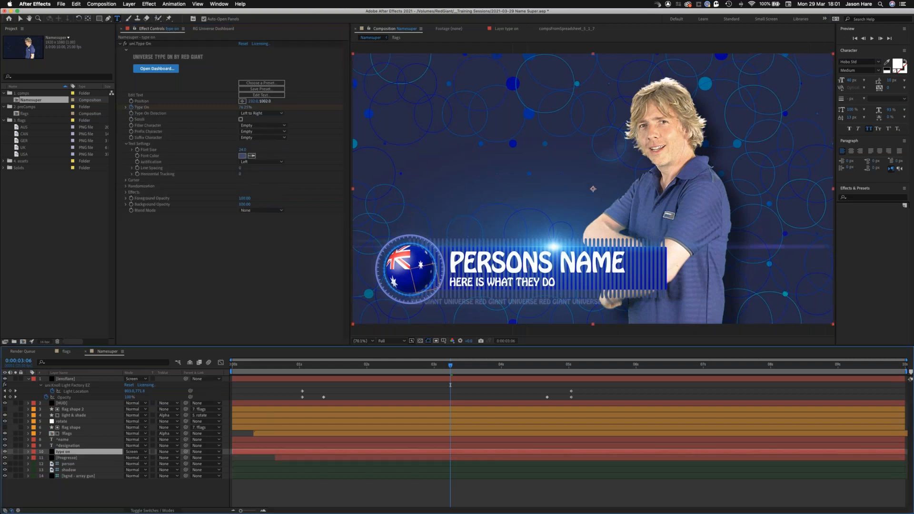
click(257, 95)
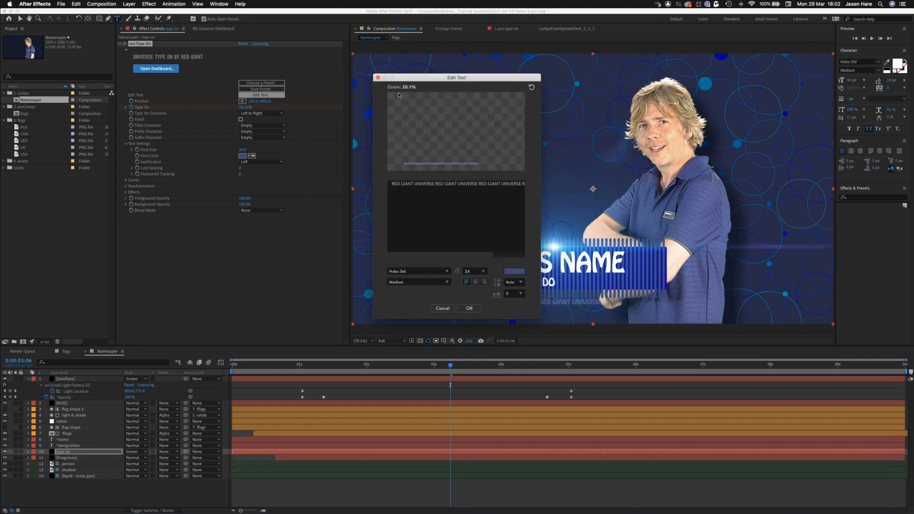
drag(407, 79, 344, 106)
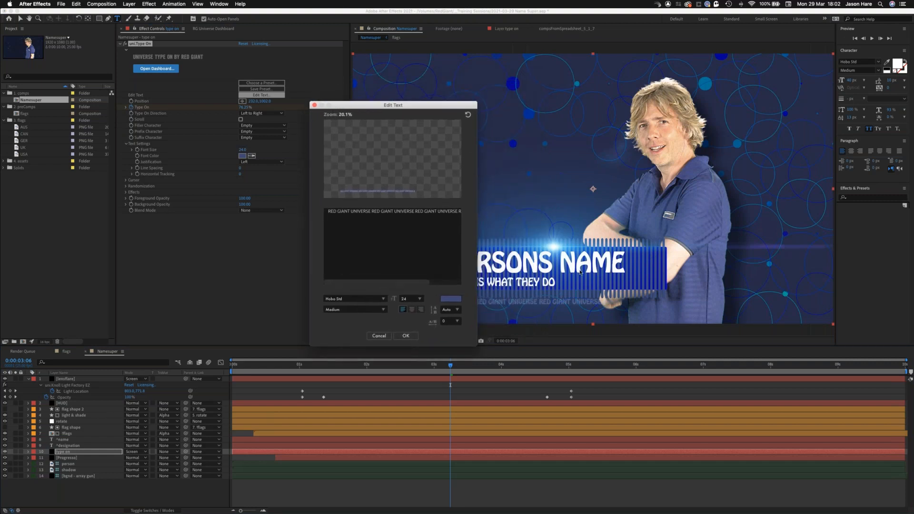
click(314, 105)
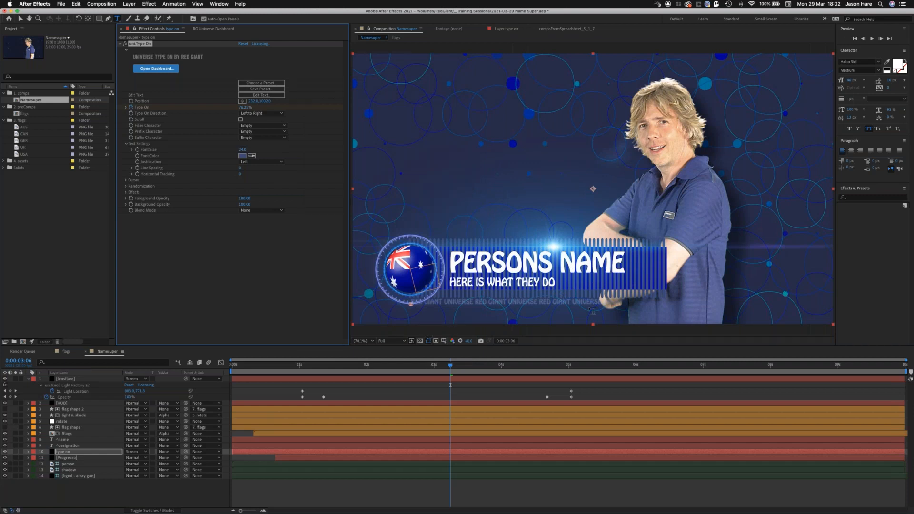
Scrub through the type-on animation from 0:00:01:12 to 0:00:03:17 and collapse the lensflare layer's properties.
drag(447, 366, 332, 367)
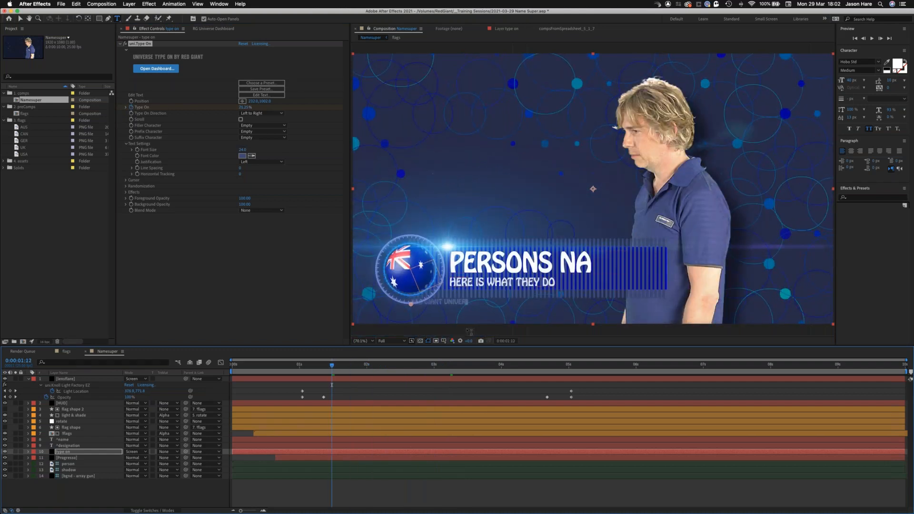
drag(349, 370, 482, 365)
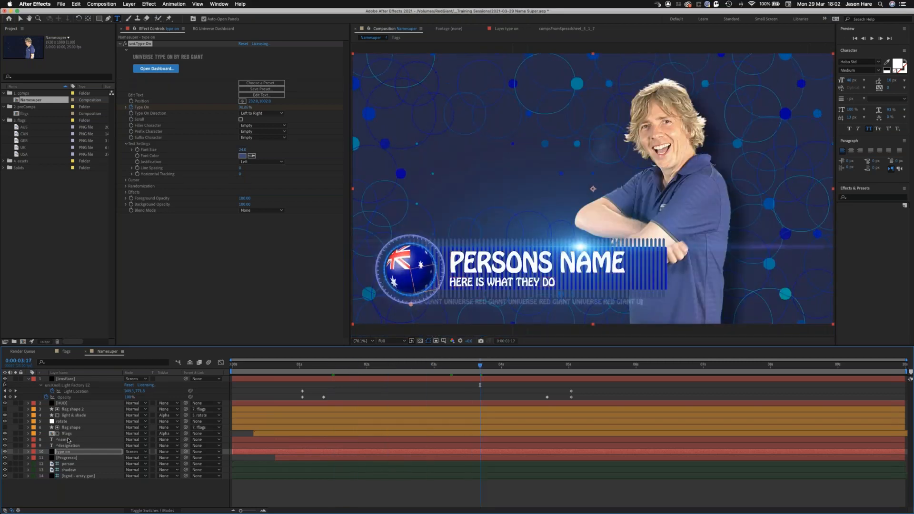
click(28, 378)
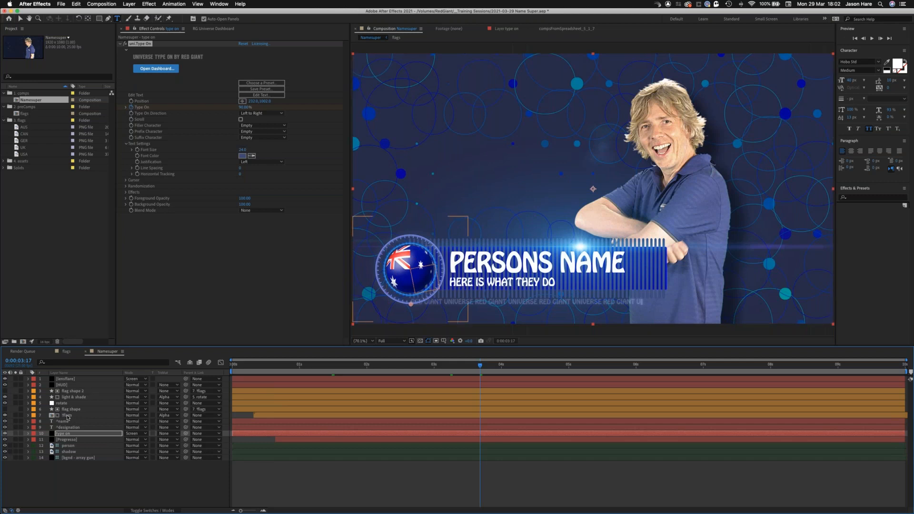
Select the flags layer in the Namesuper comp, clear the selection and save the project.
click(65, 416)
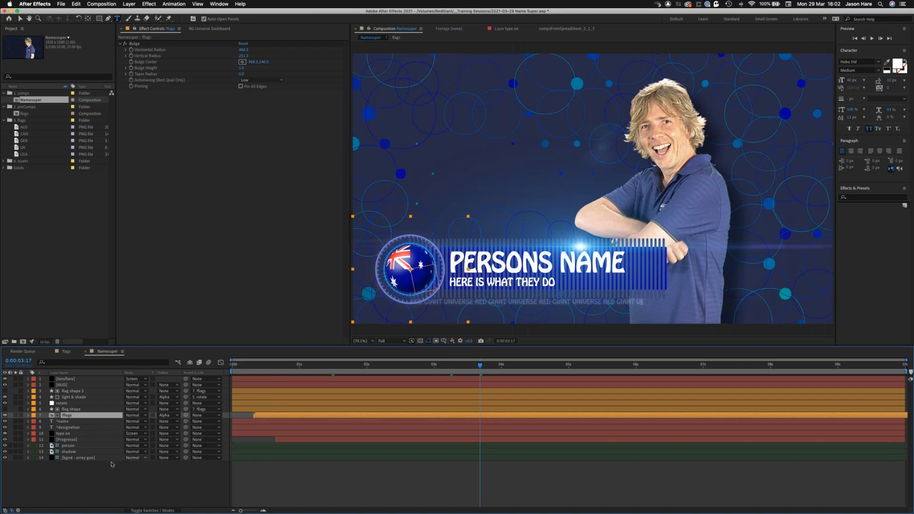
click(97, 470)
key(super+s)
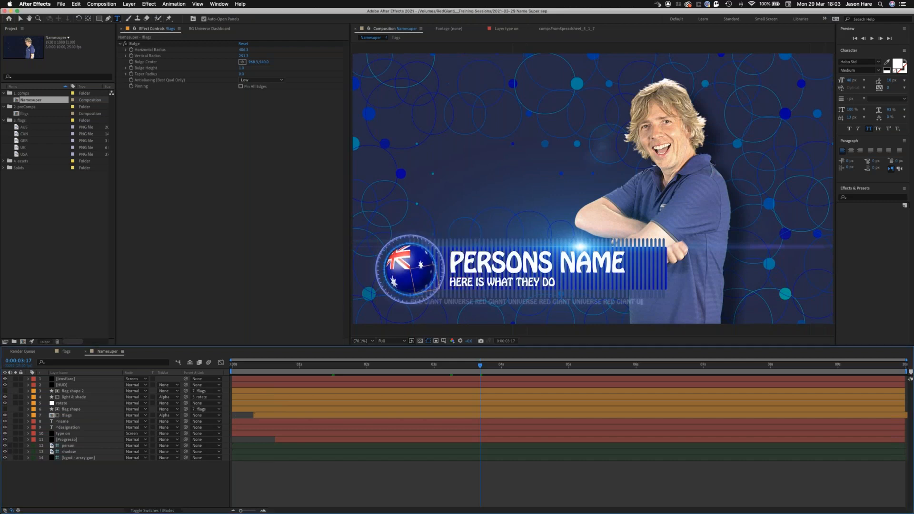
Switch to the Red Giant Universe Google Sheet and download the current sheet as tab-separated values to the Desktop.
drag(1, 79, 550, 89)
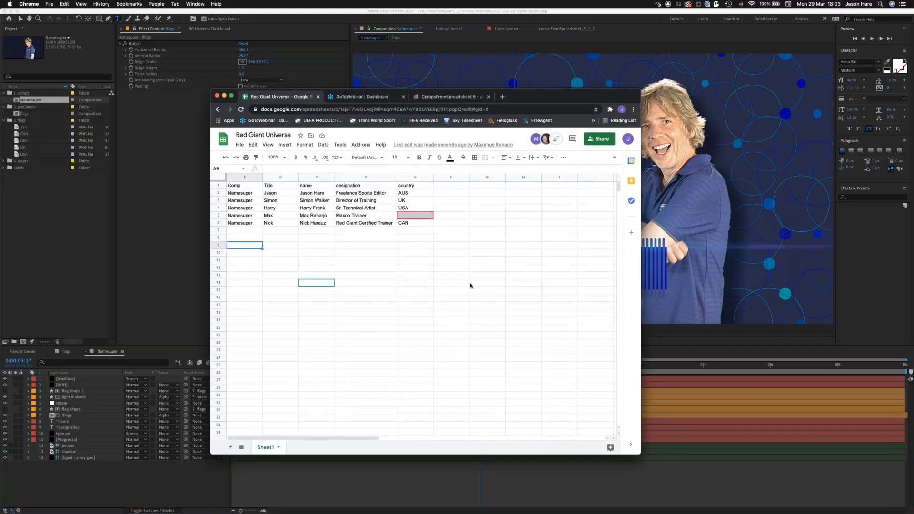
click(420, 238)
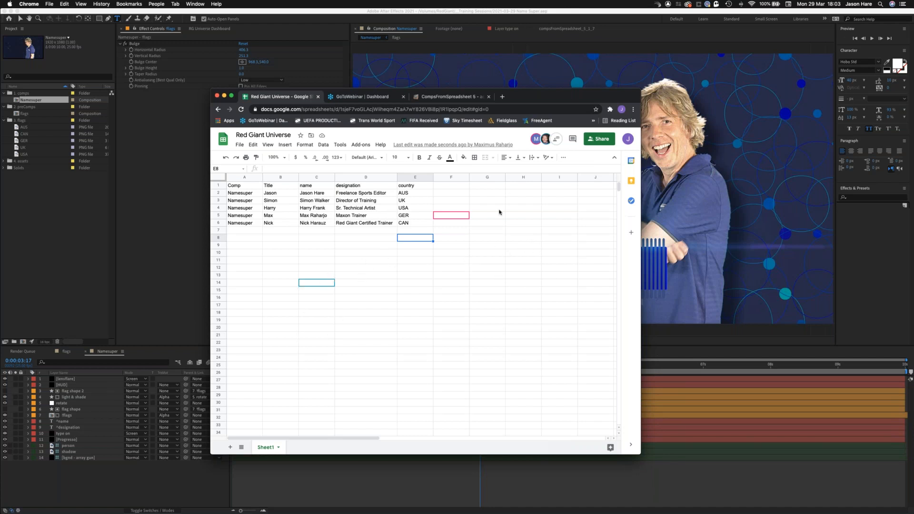
click(240, 145)
mouse_move(288, 240)
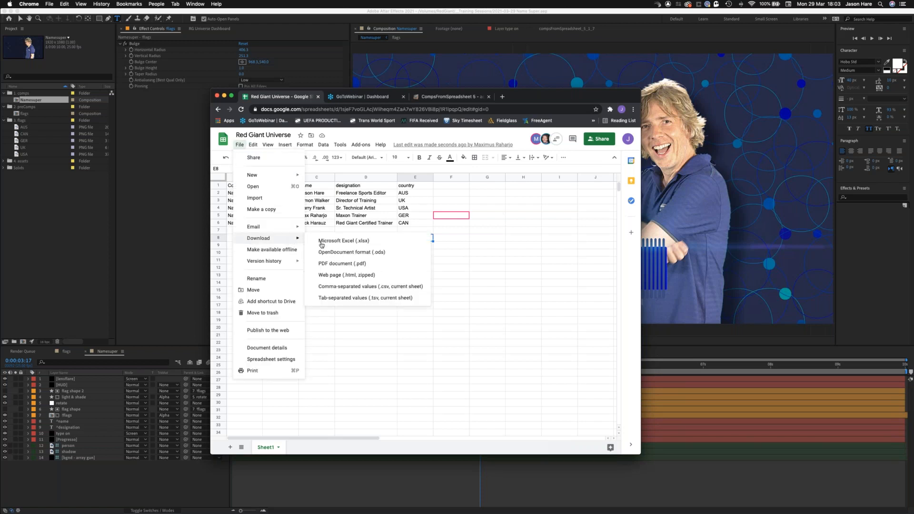
click(363, 298)
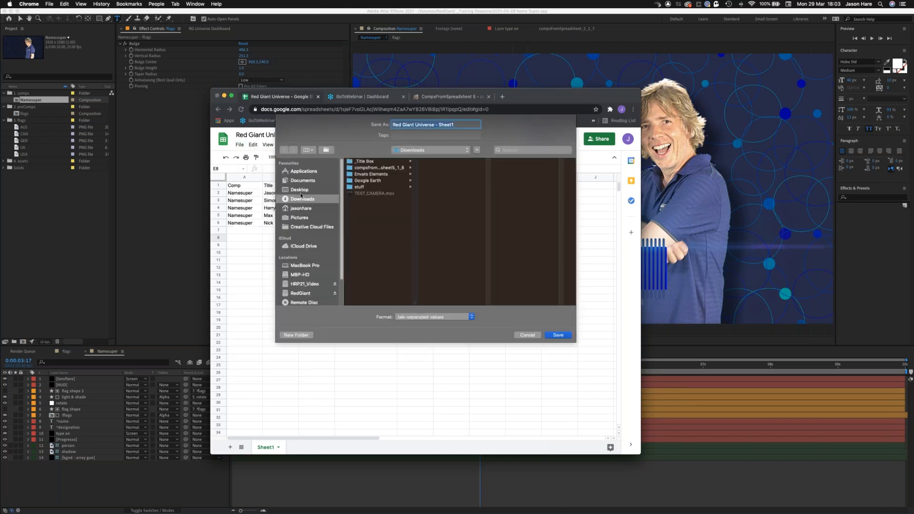
click(300, 191)
click(557, 336)
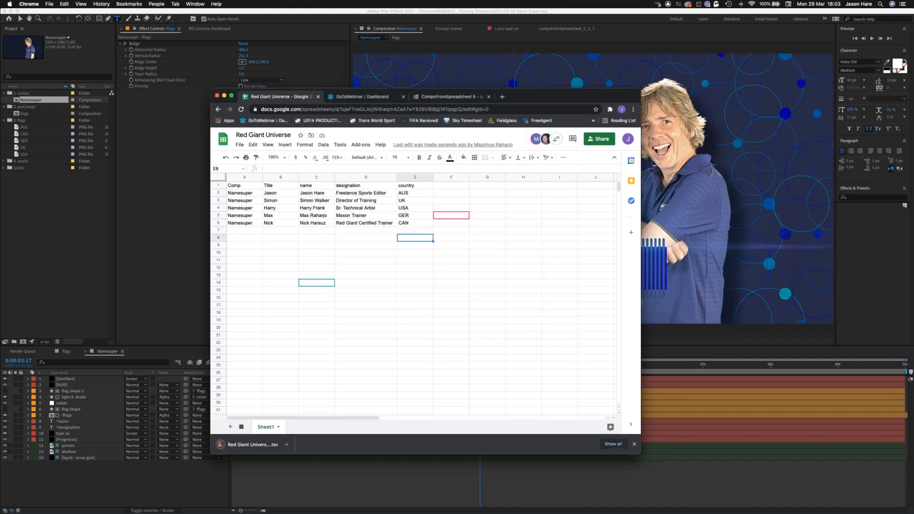
Move the spreadsheet window away, return to After Effects and open the compsFromSpreadsheet_5_1_7 script.
drag(535, 99, 1, 236)
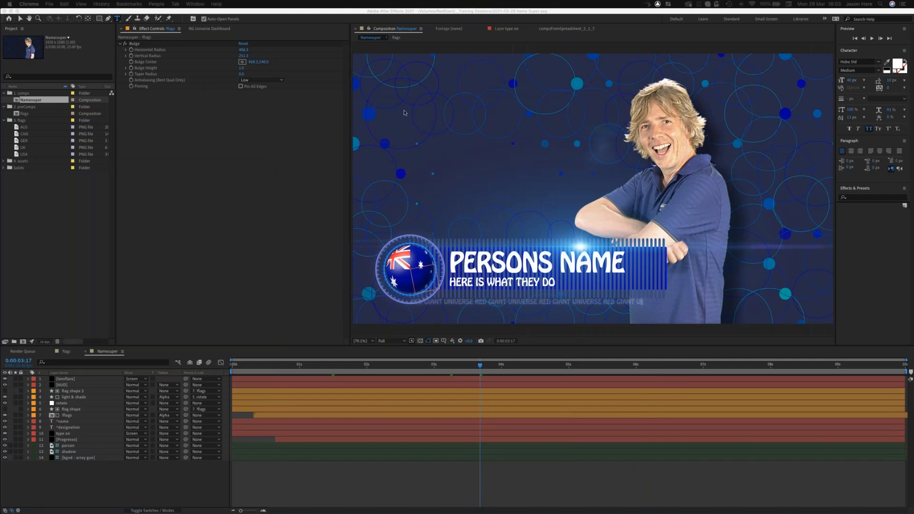
click(196, 4)
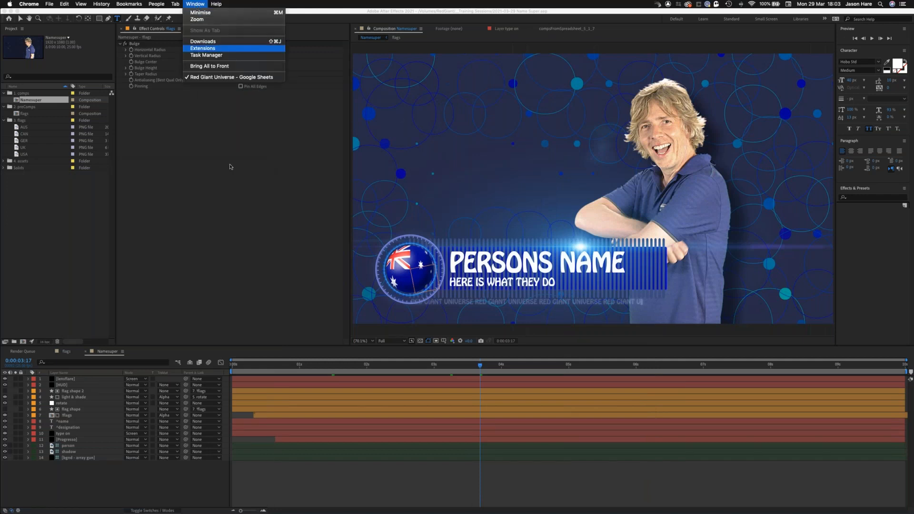
click(218, 198)
click(220, 4)
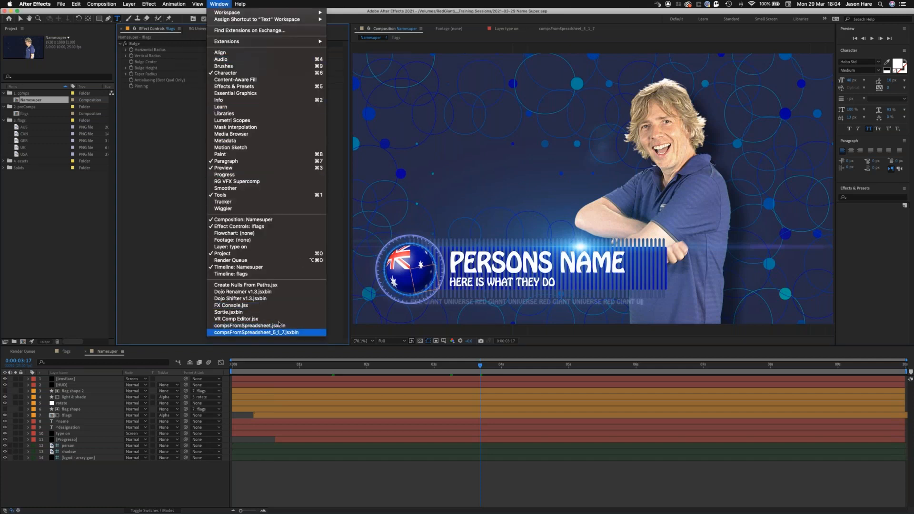
click(256, 332)
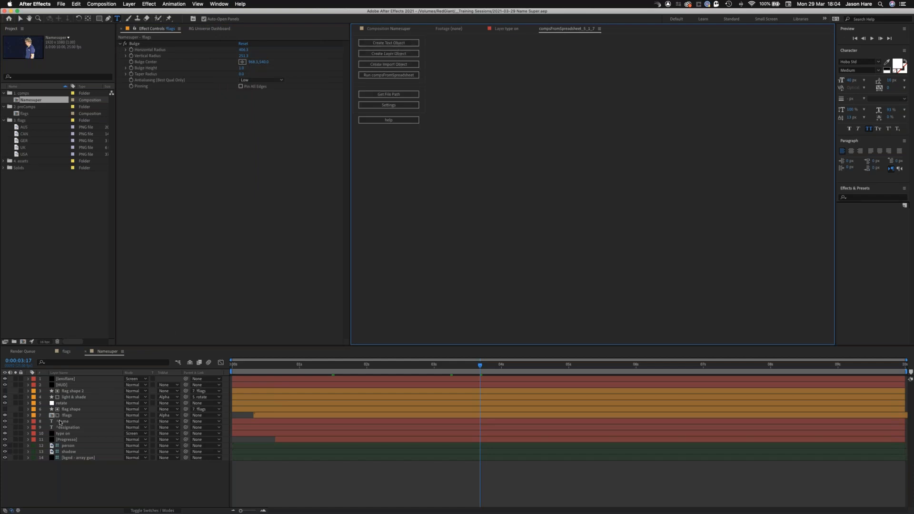
Create a trial text object named test with the script, delete its layer and return to the script's controls.
click(397, 45)
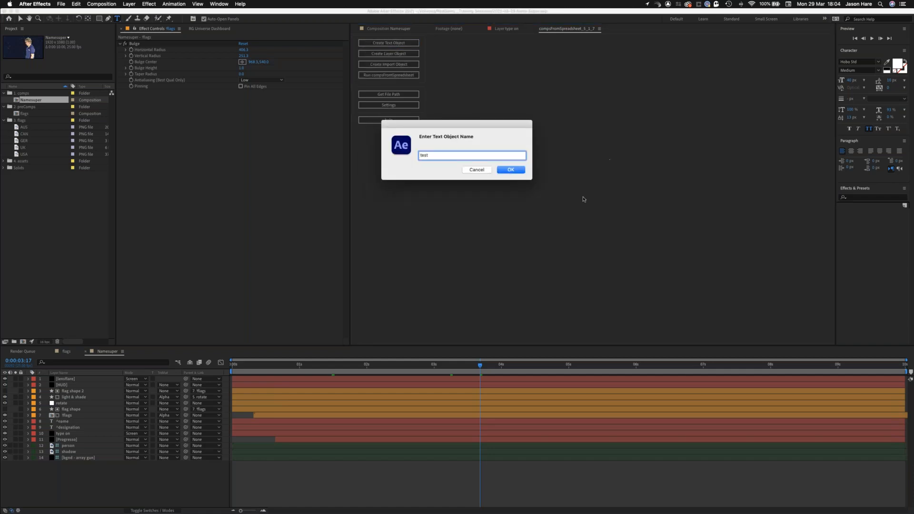
click(509, 170)
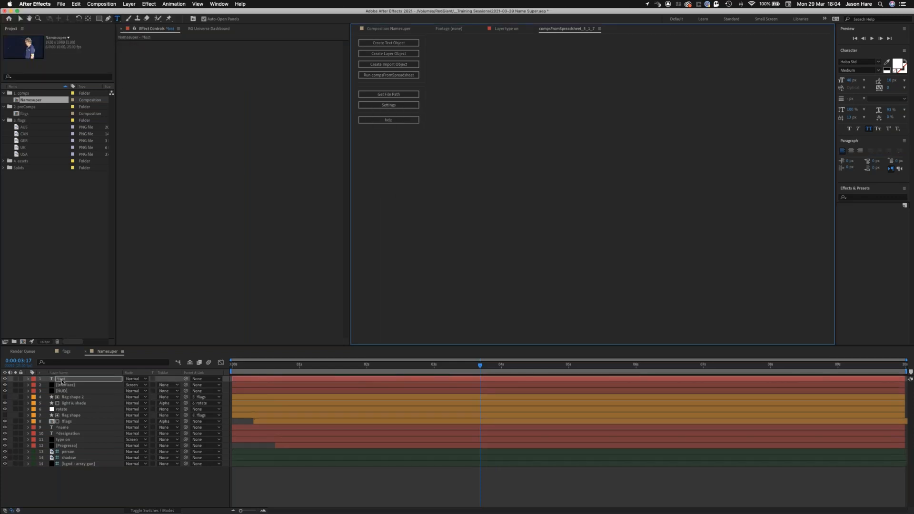
key(Delete)
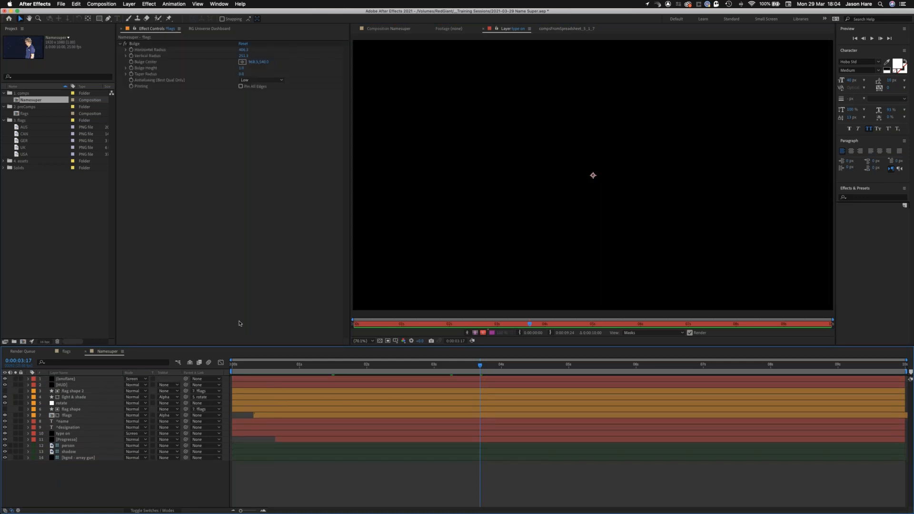
click(251, 319)
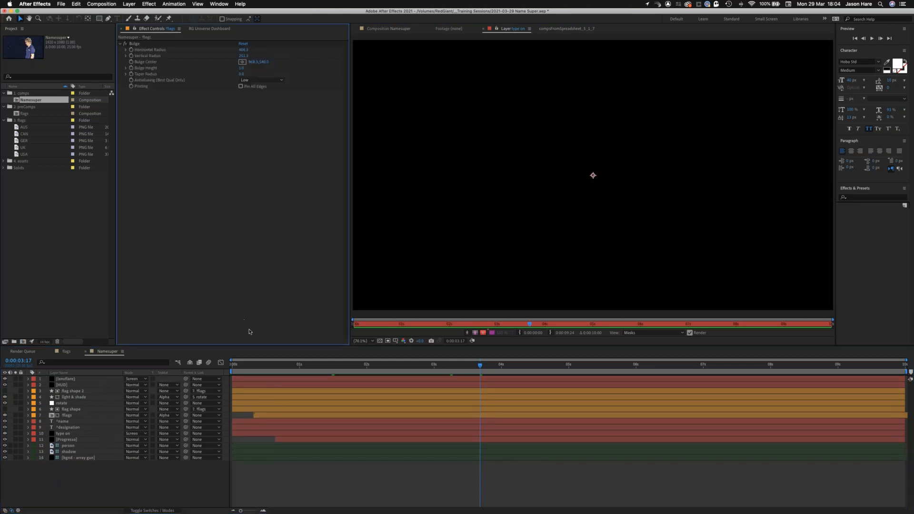
click(390, 31)
click(565, 30)
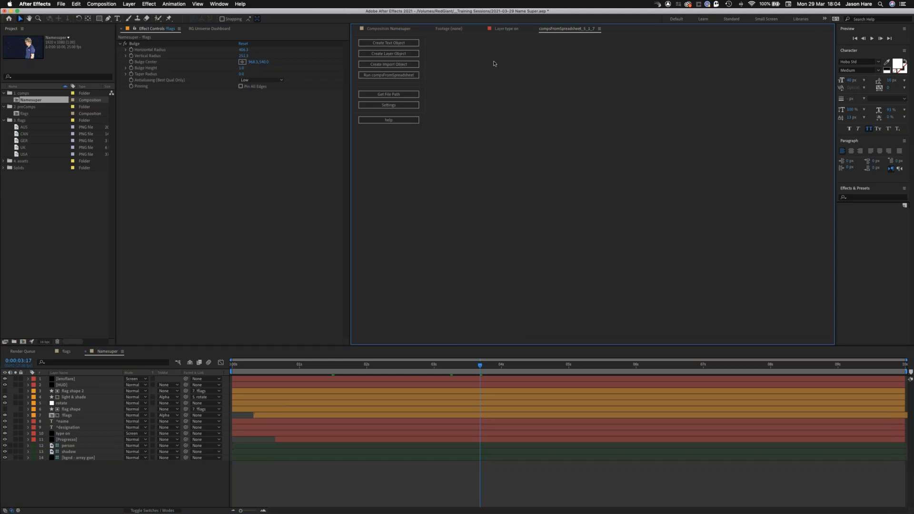
Run compsFromSpreadsheet with the Red Giant Universe - Sheet1.tsv file from the Desktop as the grid file.
click(398, 78)
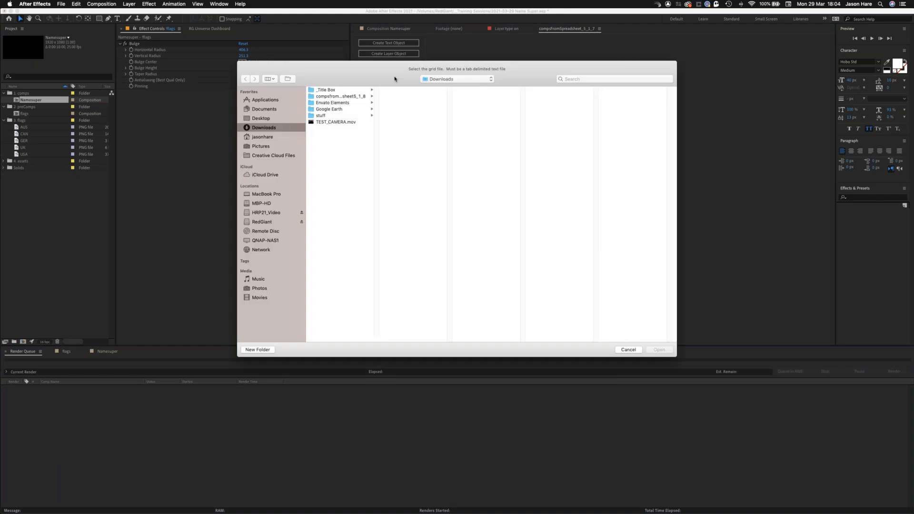
click(261, 119)
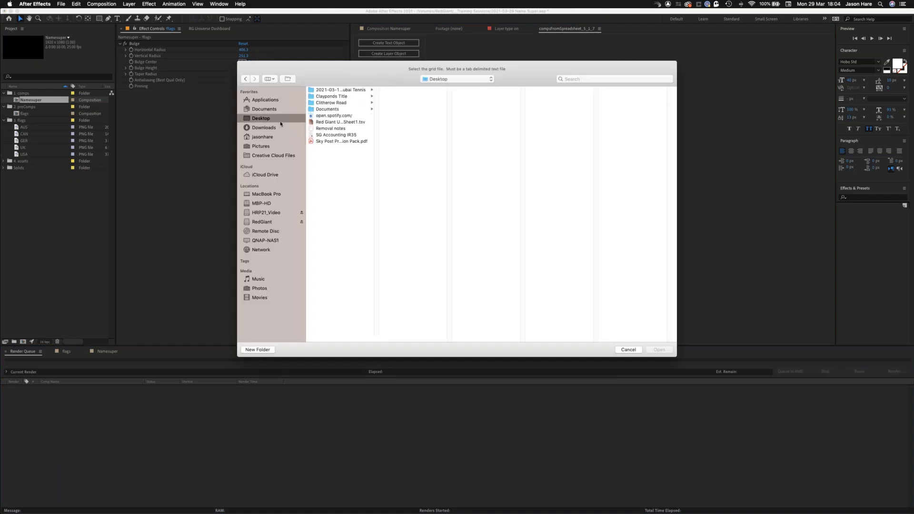
click(351, 123)
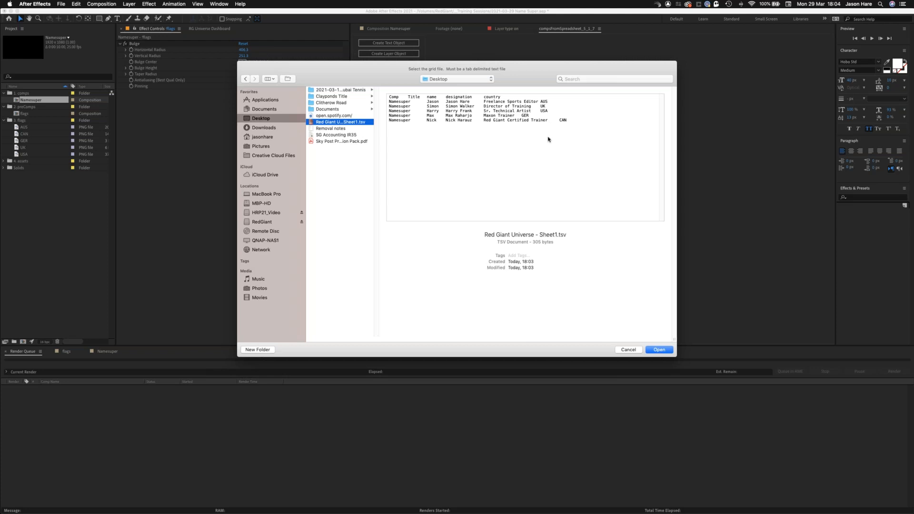
click(659, 349)
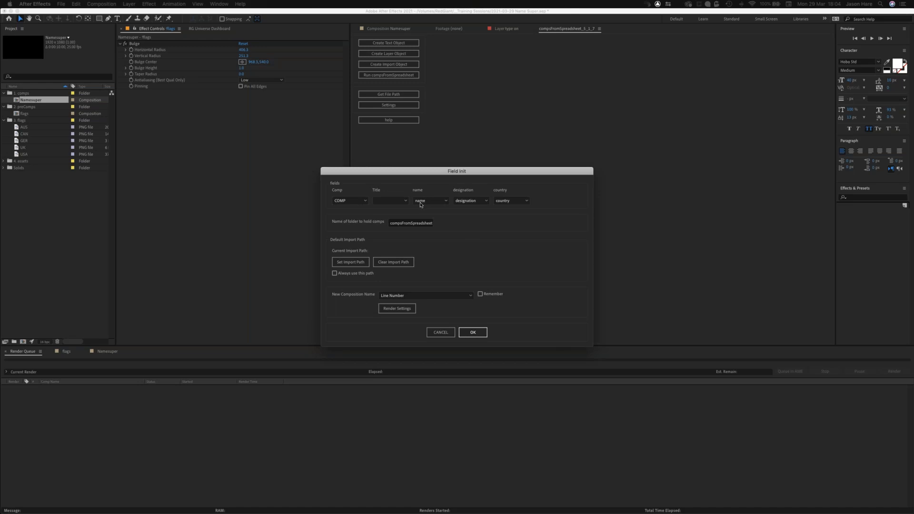
Compare the field mapping with the spreadsheet's columns and set New Composition Name to FROM SPREADSHEET | Title.
drag(174, 166, 708, 215)
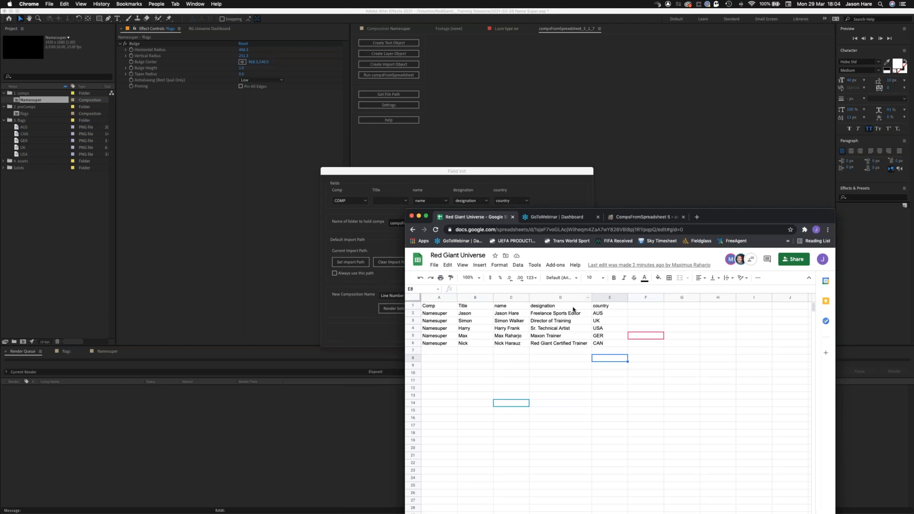
drag(729, 219, 1, 267)
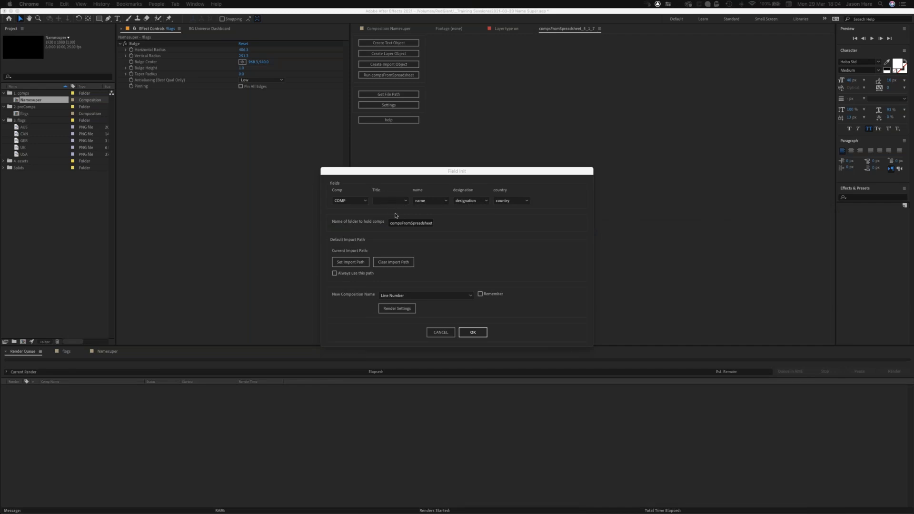
click(469, 299)
click(469, 299)
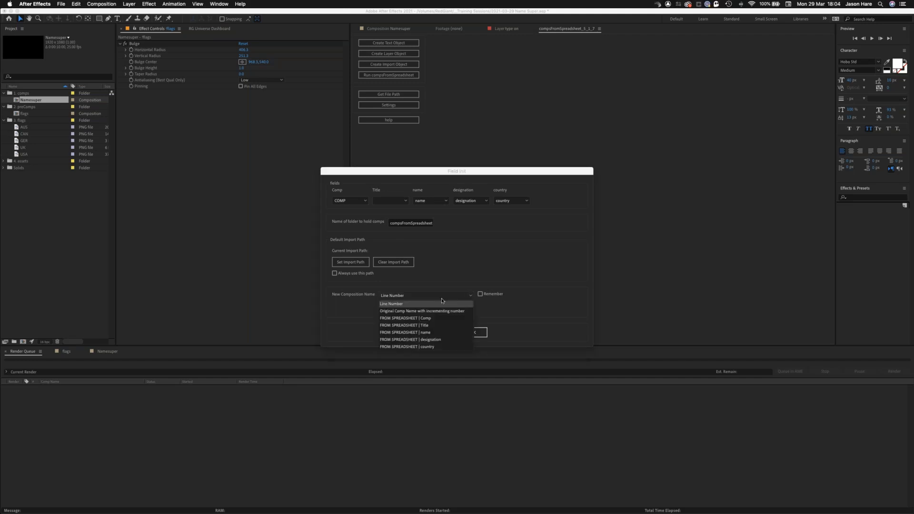
click(424, 326)
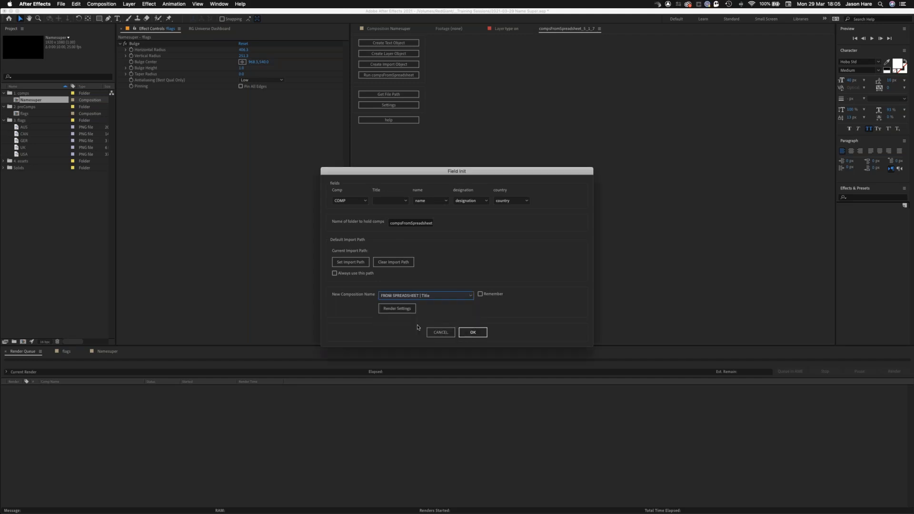
Name the folder for the comps automation and generate them in the current project without making a copy.
drag(458, 171, 498, 153)
double_click(445, 207)
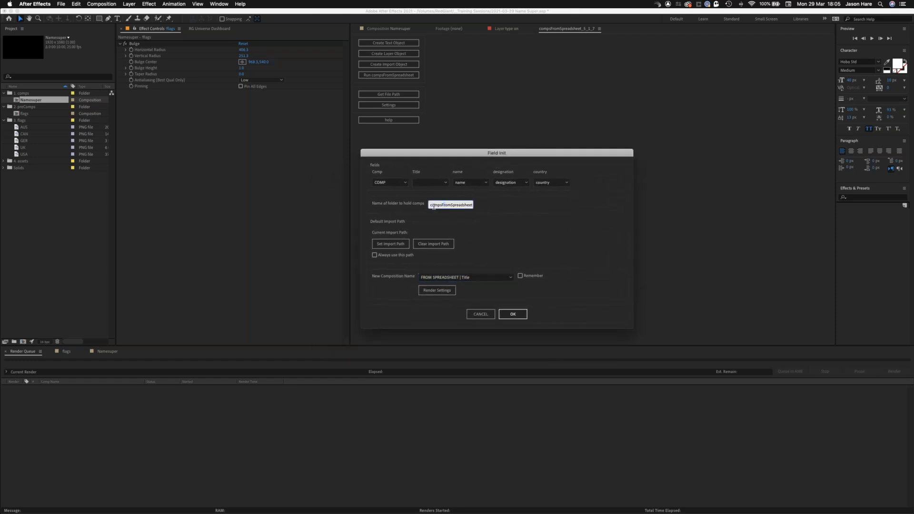
text(c)
click(540, 243)
click(510, 306)
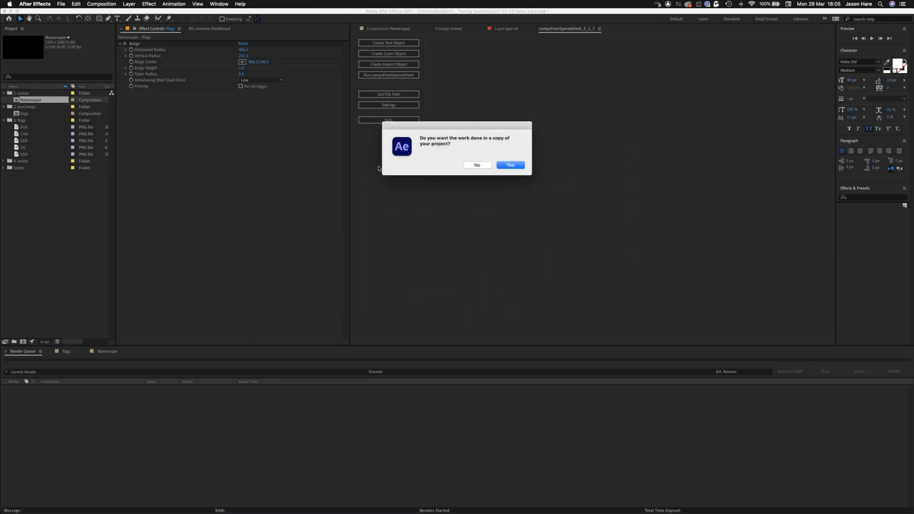
click(477, 165)
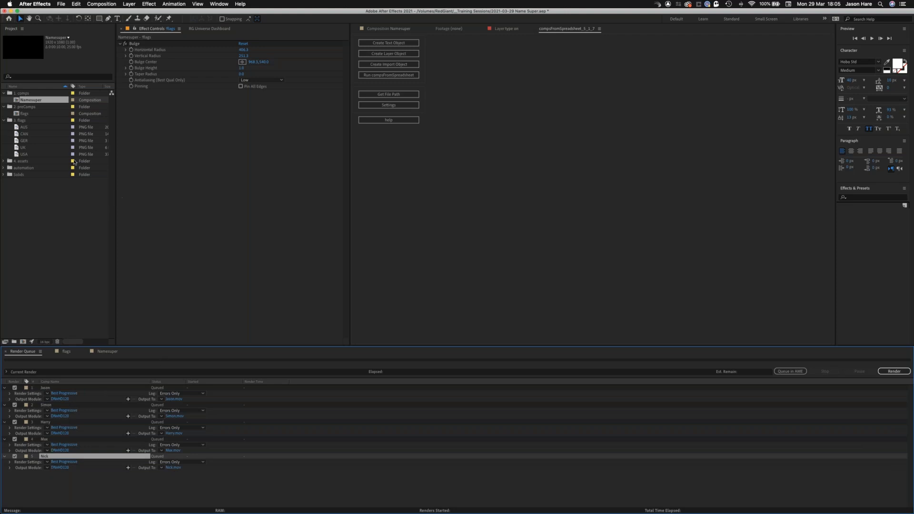
Expand the automation folder, open the generated comp for the USA entry and scrub its title animation to 0:00:04:22.
click(23, 168)
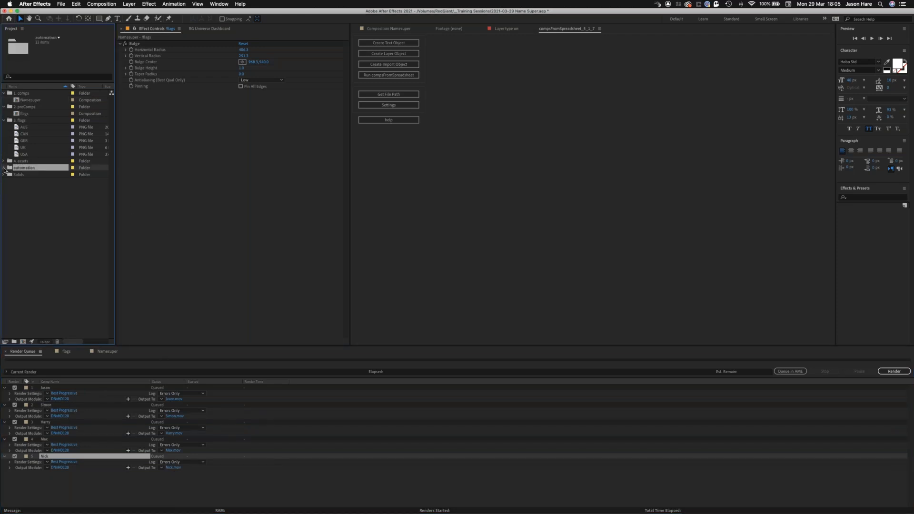
click(4, 169)
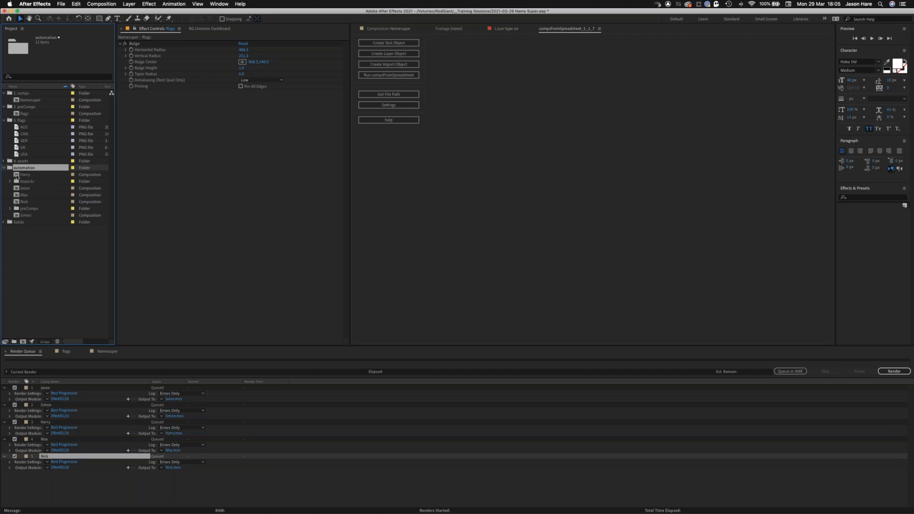
double_click(14, 175)
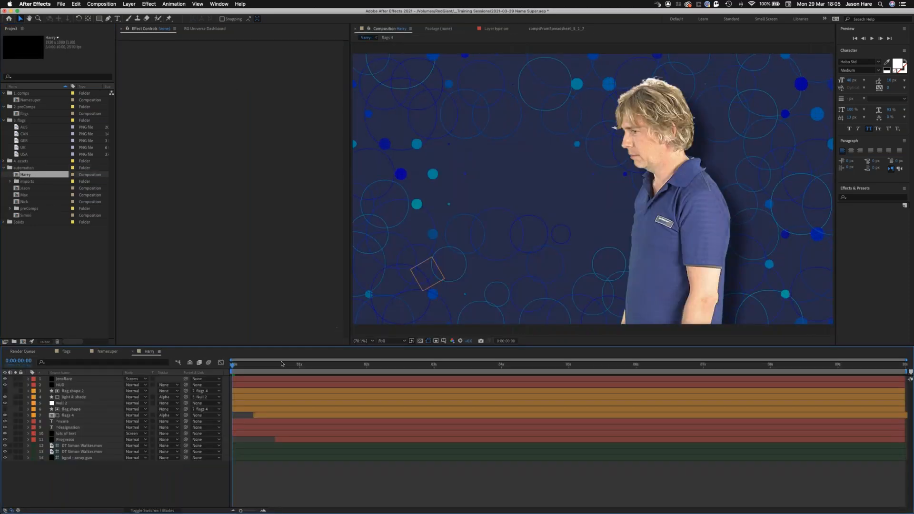
click(283, 365)
drag(304, 368, 561, 367)
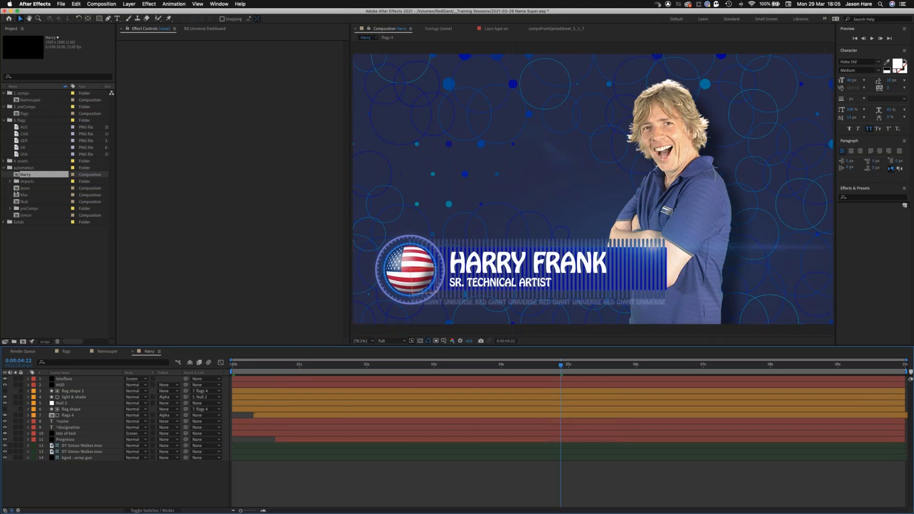
Open the generated comp for the AUS entry and scrub its title animation to 0:00:04:15.
click(22, 189)
double_click(16, 189)
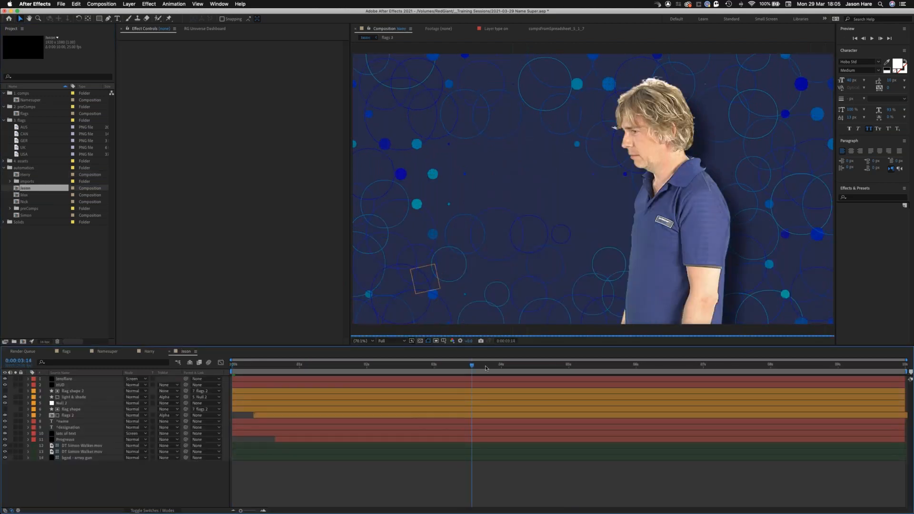
drag(486, 368, 542, 368)
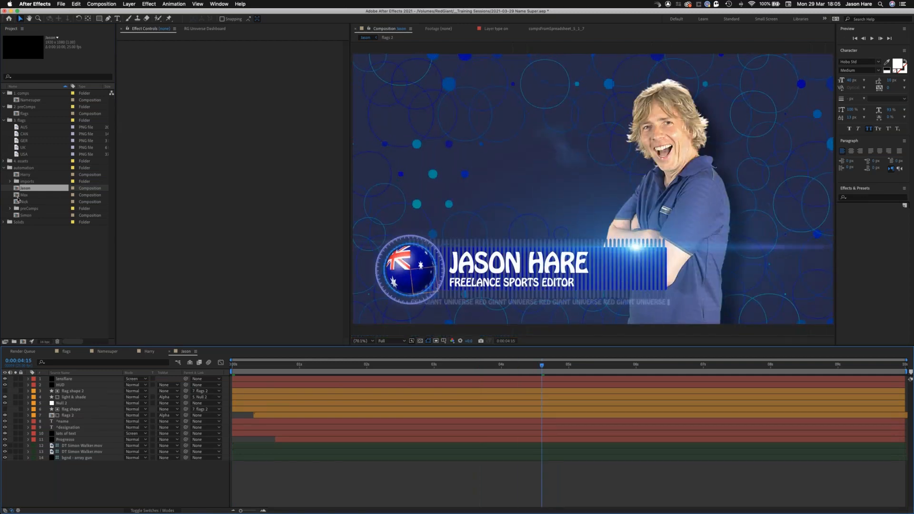
Open the generated comps for the GER, CAN and UK entries one by one and scrub each title animation to about four seconds.
double_click(21, 196)
drag(407, 365, 525, 366)
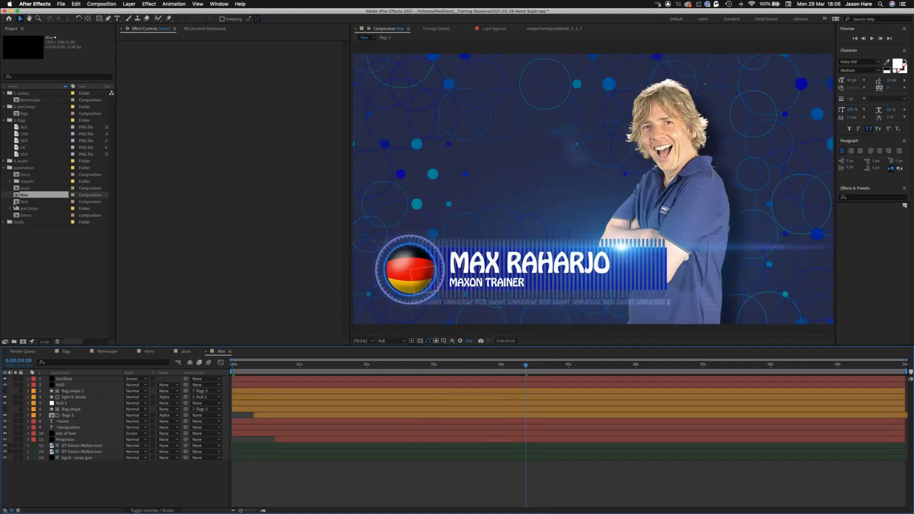
double_click(16, 202)
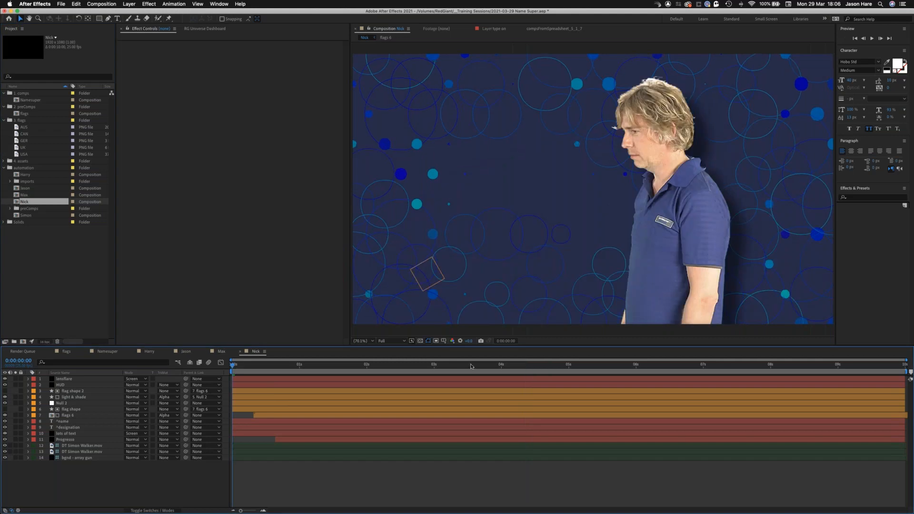
drag(470, 366, 517, 367)
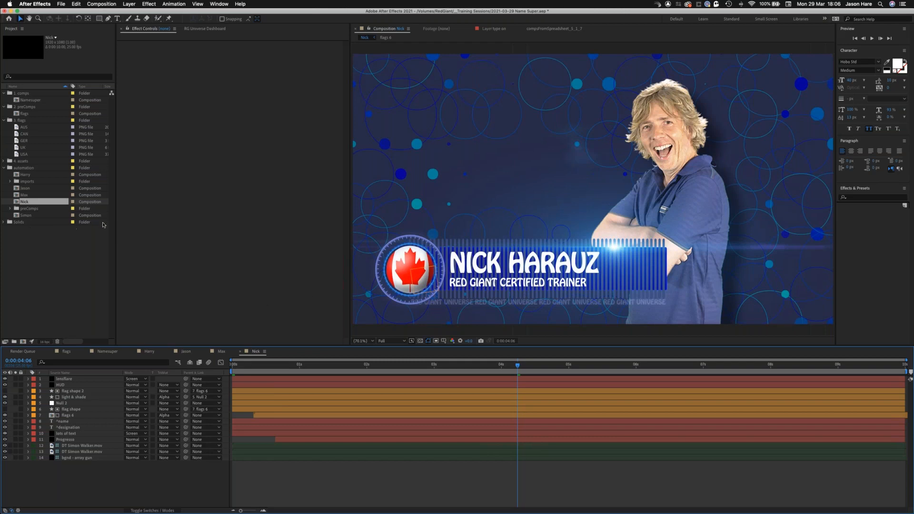
double_click(15, 216)
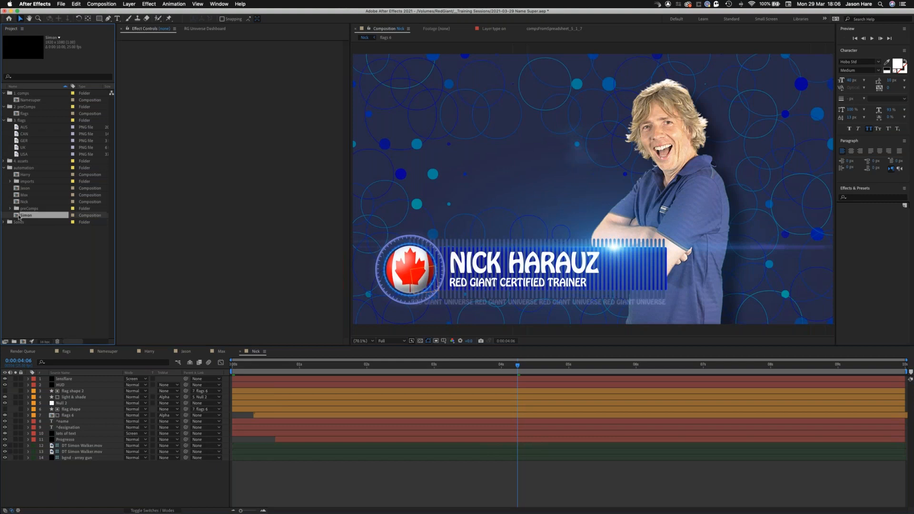
key(space)
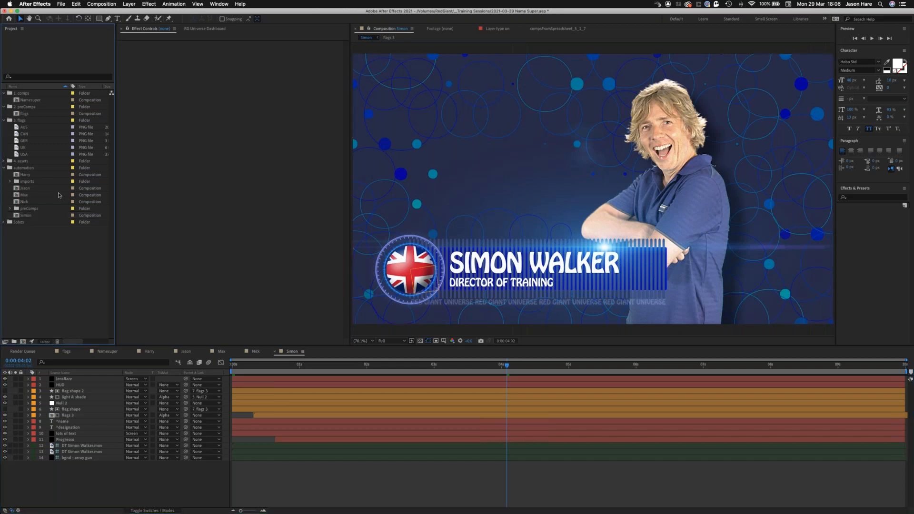
Delete the automation folder and all its contents from the project.
click(26, 169)
key(Delete)
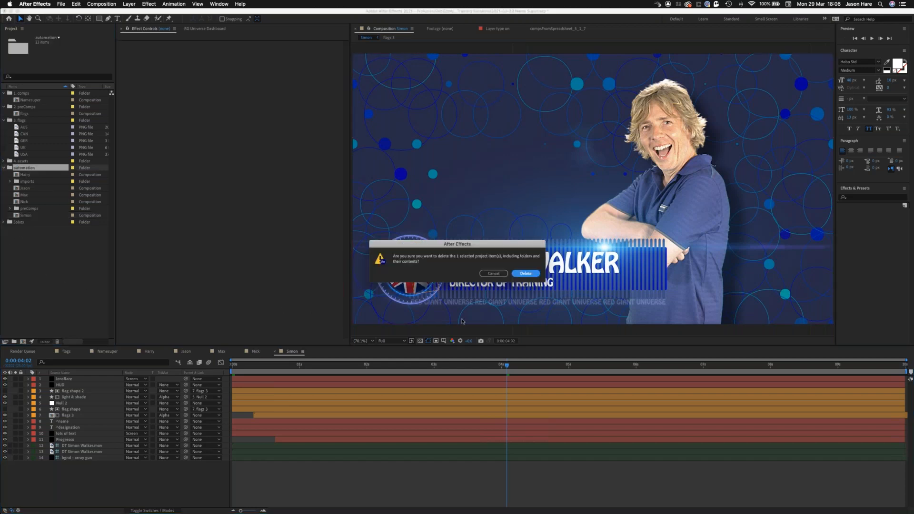
click(525, 273)
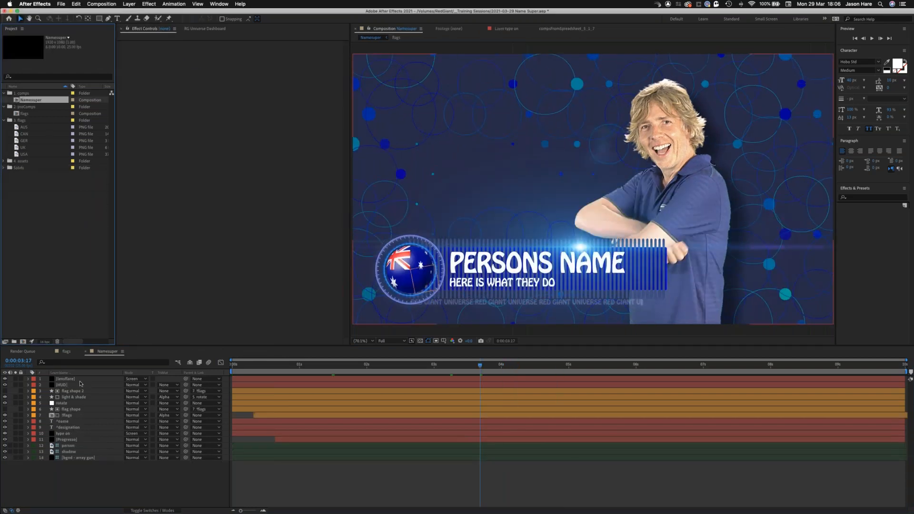
Set the BG Stroke Color of the Progresso layer in the Namesuper comp to green (00FF21).
click(64, 440)
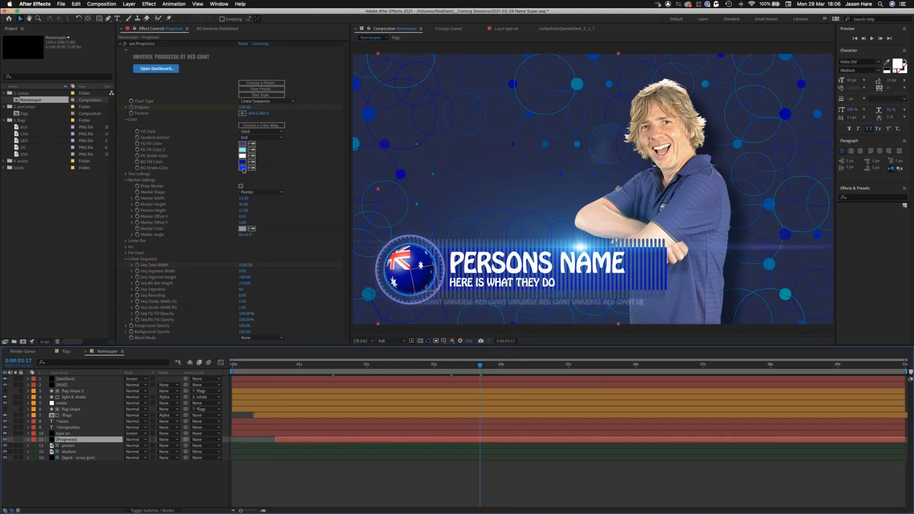
click(242, 168)
drag(696, 242, 696, 270)
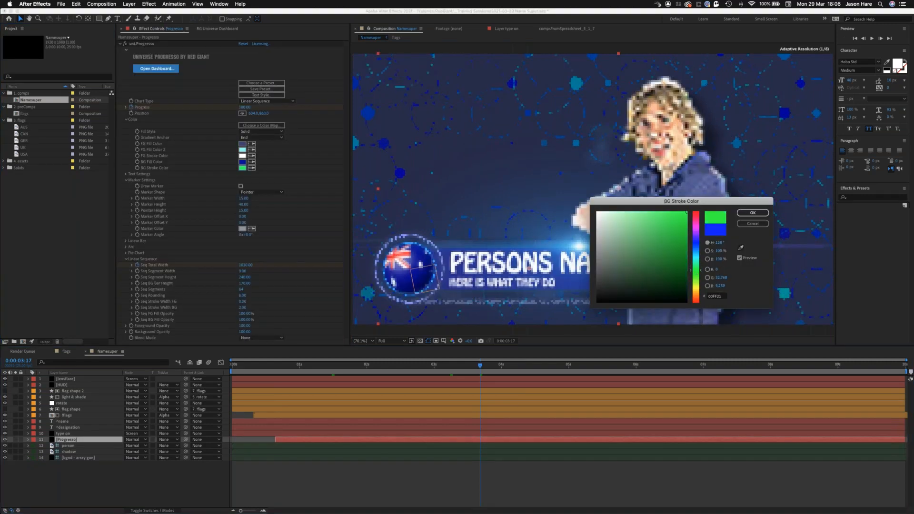
click(752, 213)
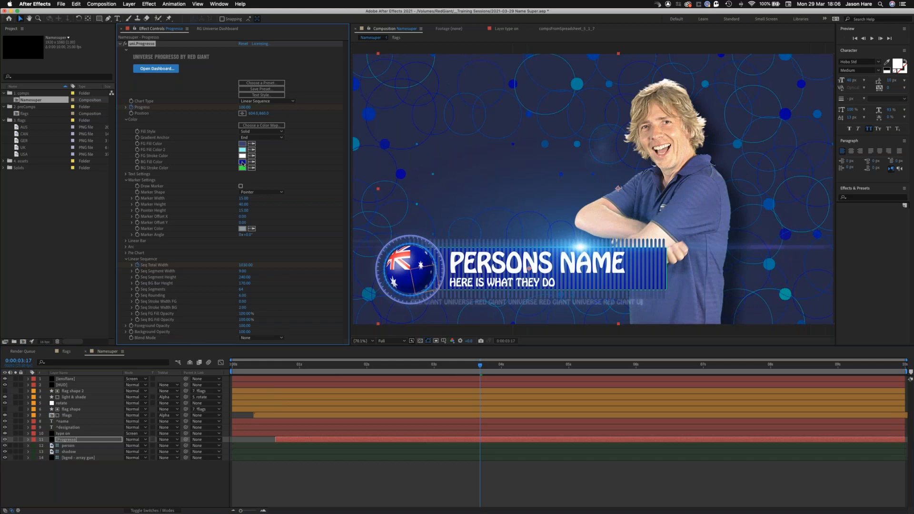
Set the Progresso effect's FG Fill Color to red and save the project.
click(242, 144)
drag(699, 245, 699, 212)
click(752, 213)
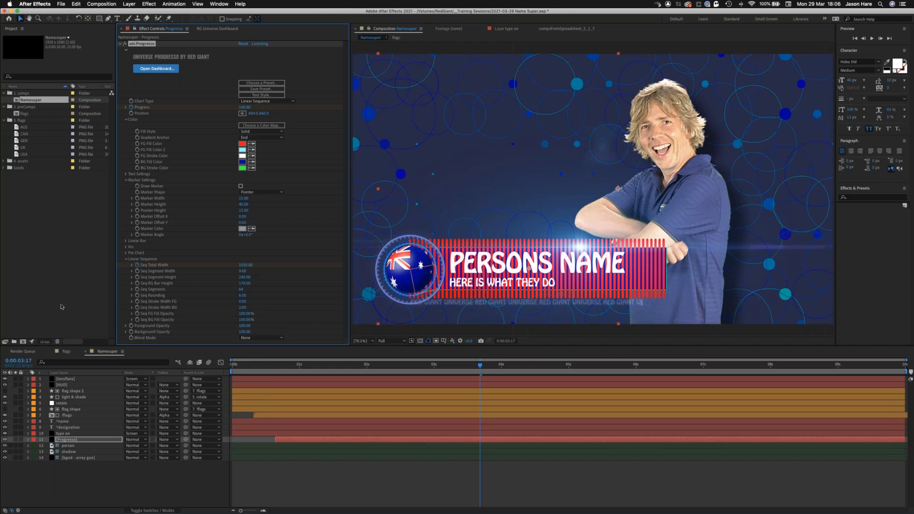
key(super+s)
Run compsFromSpreadsheet with the Red Giant Universe Sheet1 .tsv file from the Desktop.
click(564, 28)
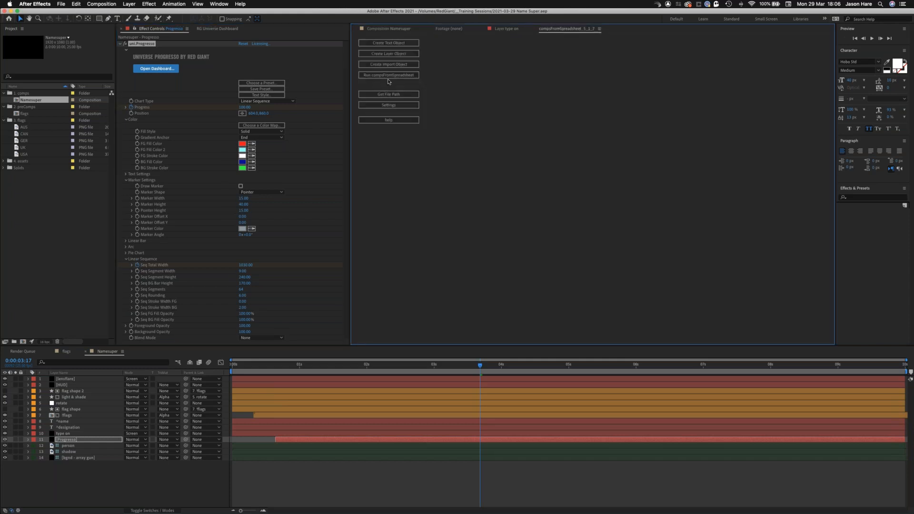
click(389, 75)
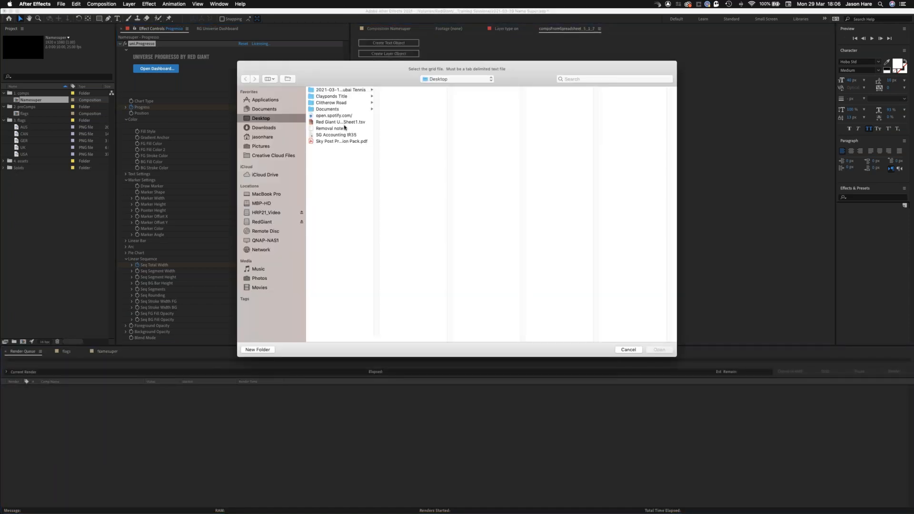
click(345, 122)
click(648, 350)
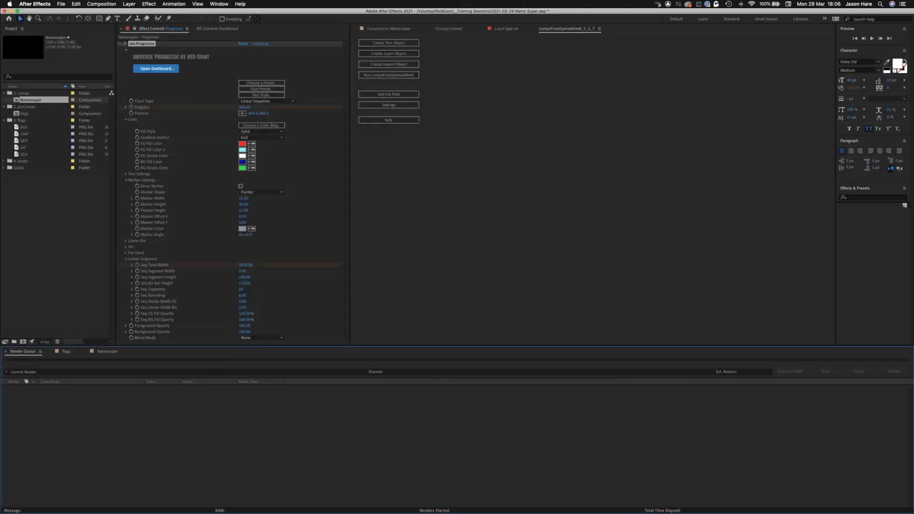
Set New Composition Name to FROM SPREADSHEET | Title with Remember enabled, and generate the comps without working in a project copy.
click(401, 295)
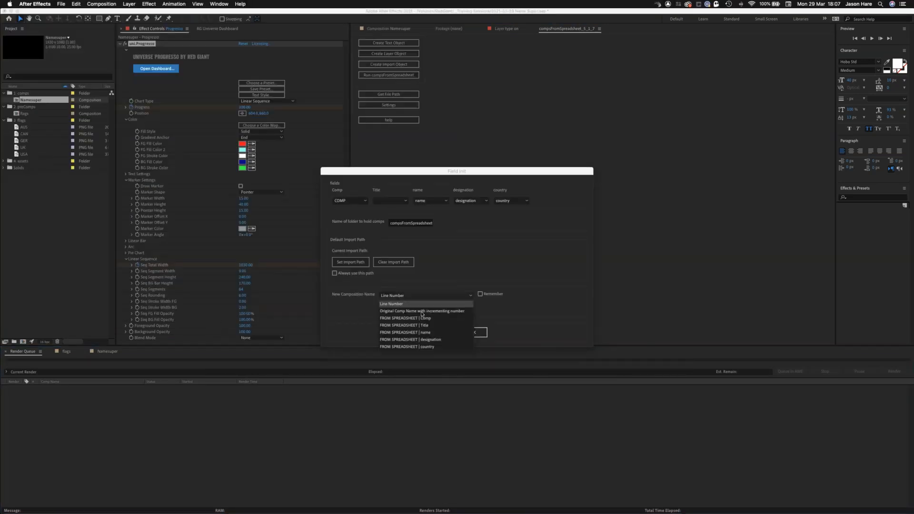
click(426, 328)
click(480, 295)
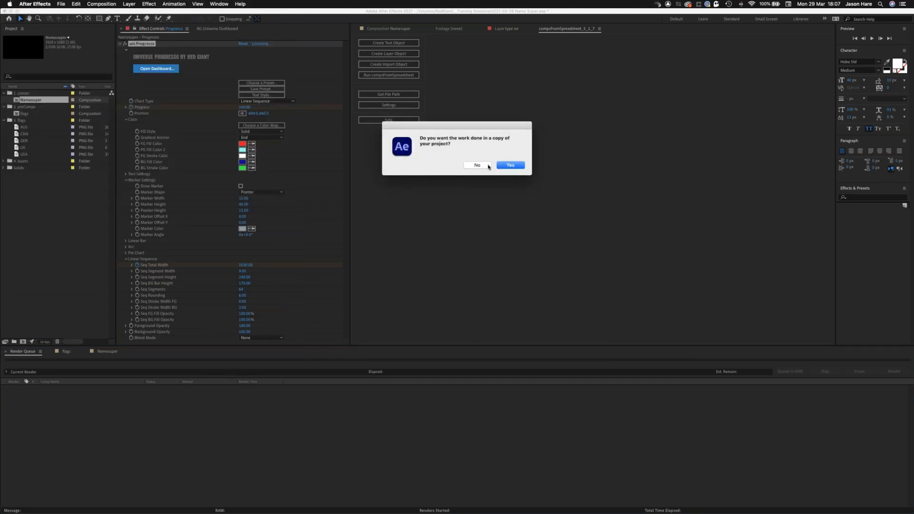
click(477, 165)
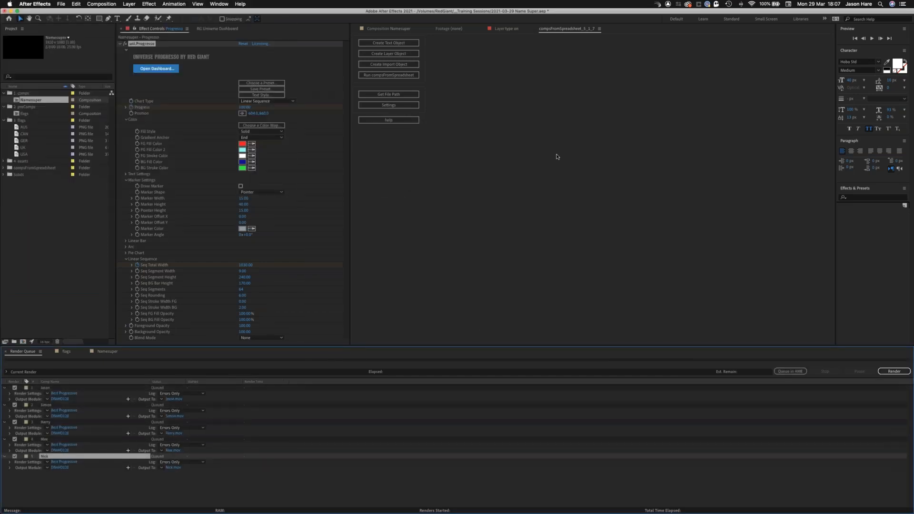
Expand the compsFromSpreadsheet folder, open the generated comp for the USA entry and scrub its title animation to 0:00:04:01.
click(40, 204)
click(4, 167)
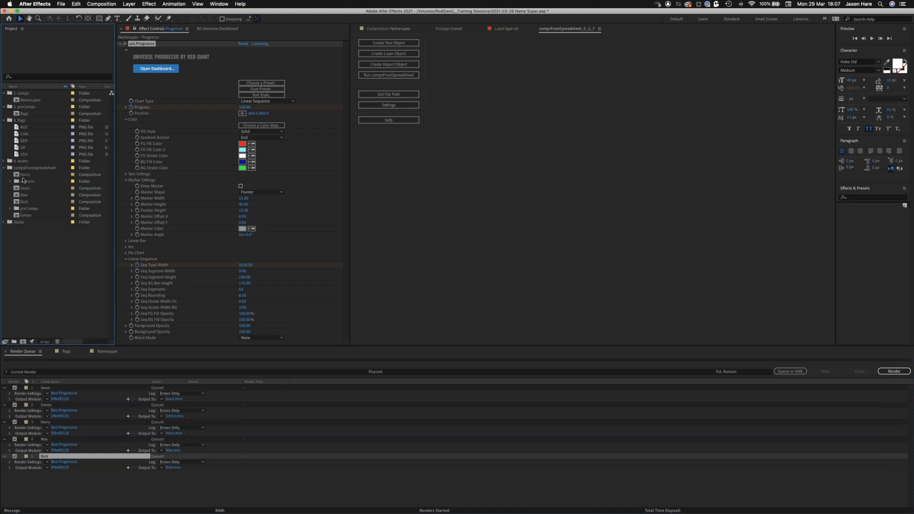
double_click(16, 176)
drag(401, 367, 504, 366)
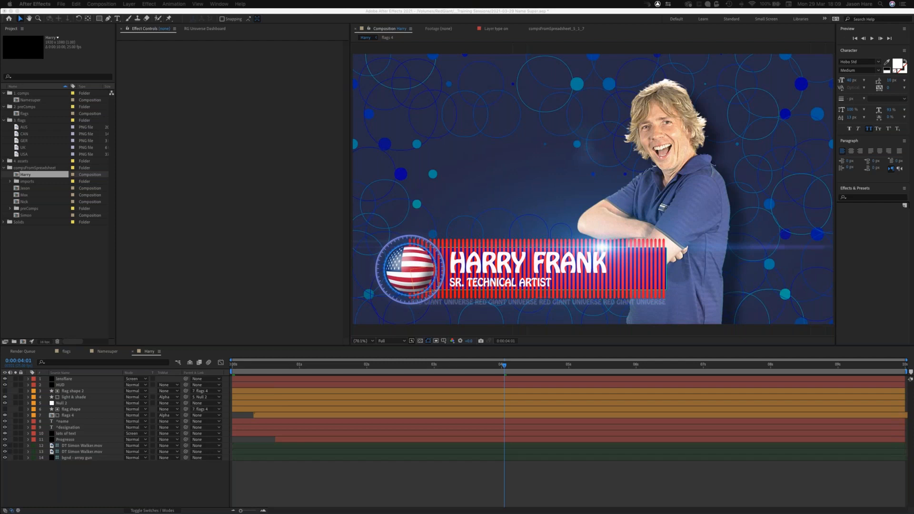
Bring the Chrome window into view to show the CompsFromSpreadsheet 5 product page and the Red Giant Universe spreadsheet, and move it away.
drag(125, 140, 435, 110)
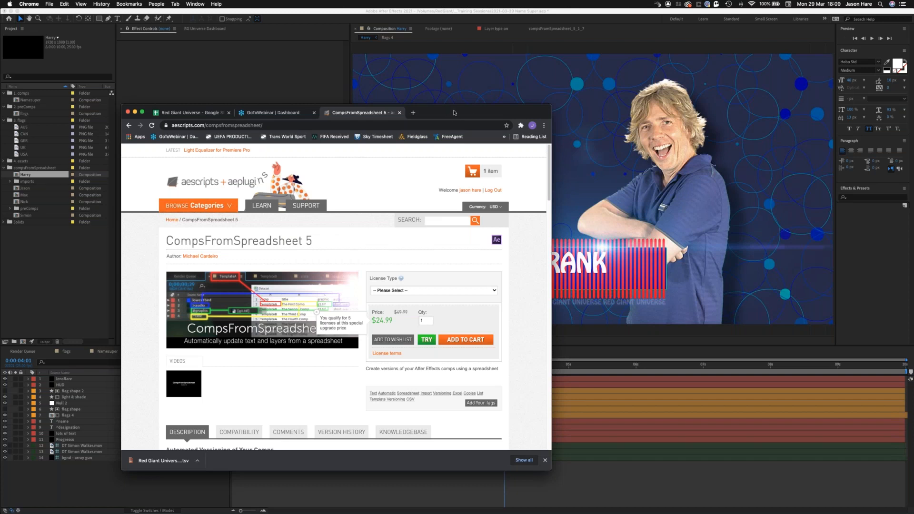
drag(466, 114, 447, 104)
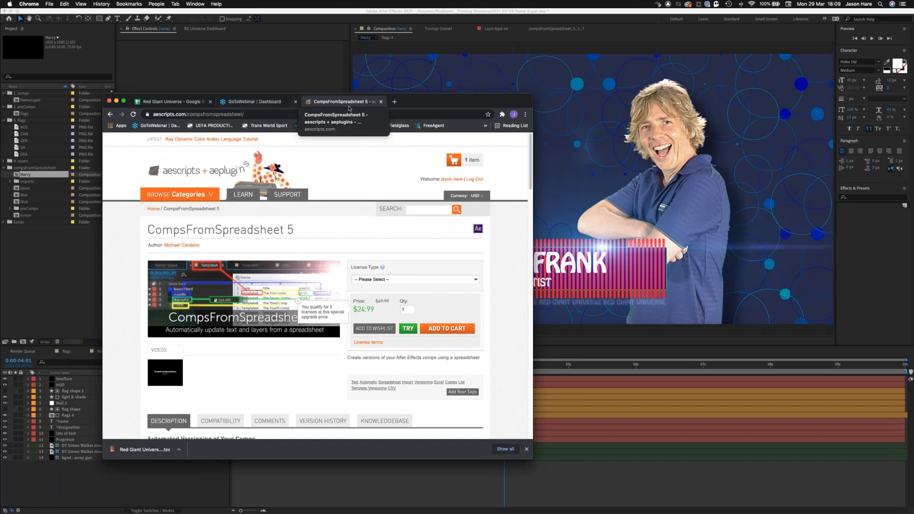
click(168, 101)
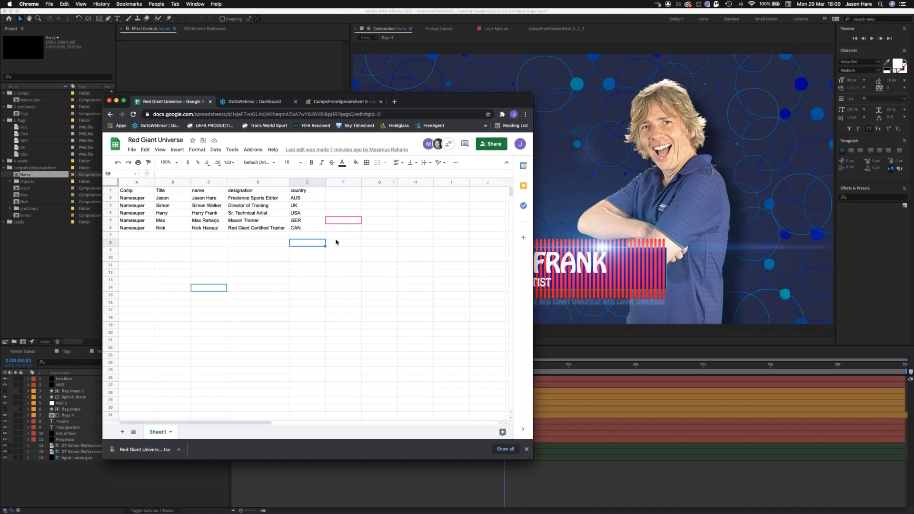
drag(460, 101, 0, 209)
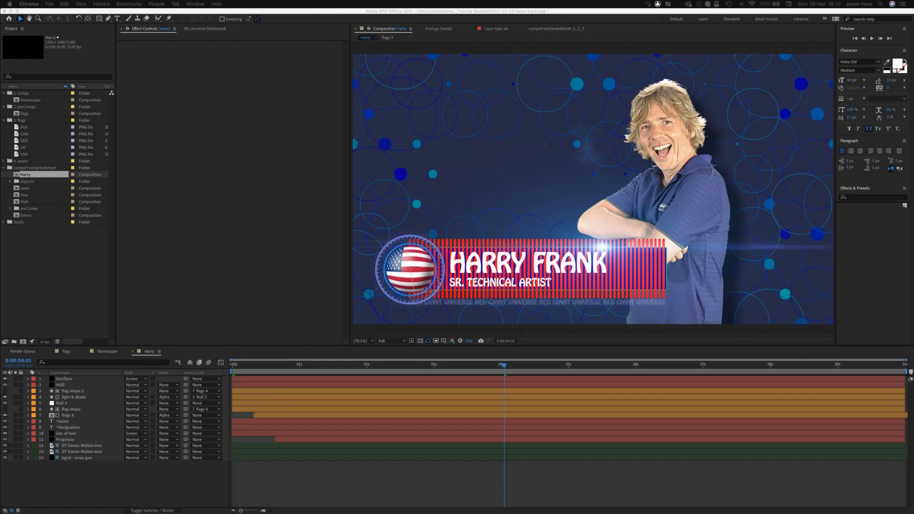
drag(1, 164, 483, 109)
mouse_move(1, 164)
mouse_down()
mouse_move(109, 161)
mouse_move(0, 164)
mouse_up()
Open the regenerated comp for the UK entry in After Effects and scrub through its title animation.
click(17, 216)
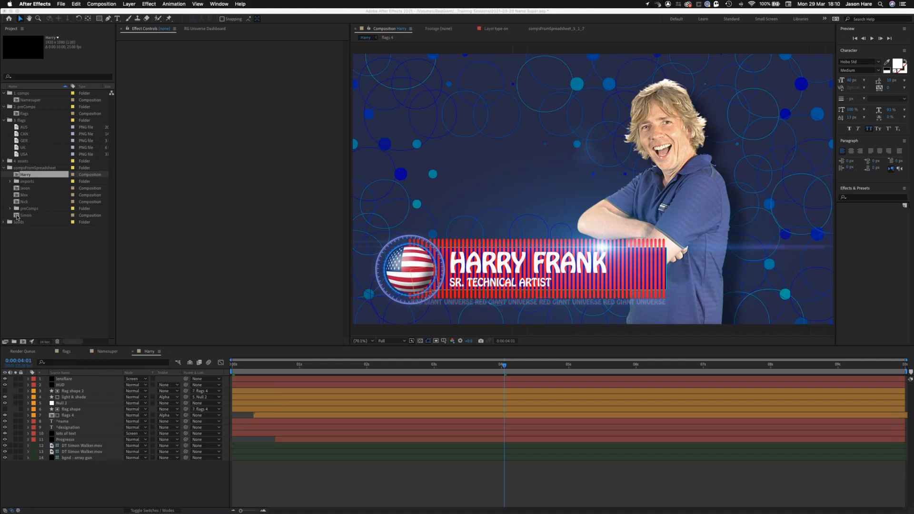
double_click(17, 216)
drag(534, 367, 529, 366)
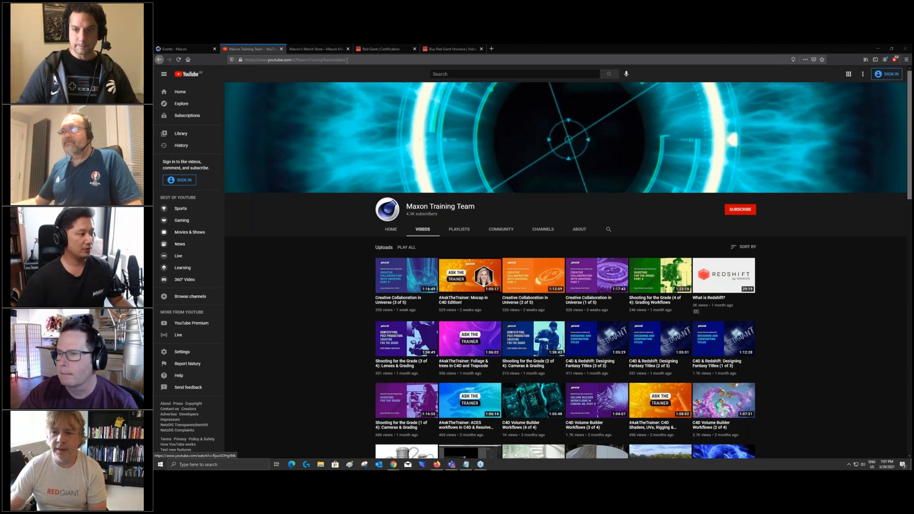
Switch to Firefox and show the Maxon Merch Store page and the Maxon Events page.
click(309, 49)
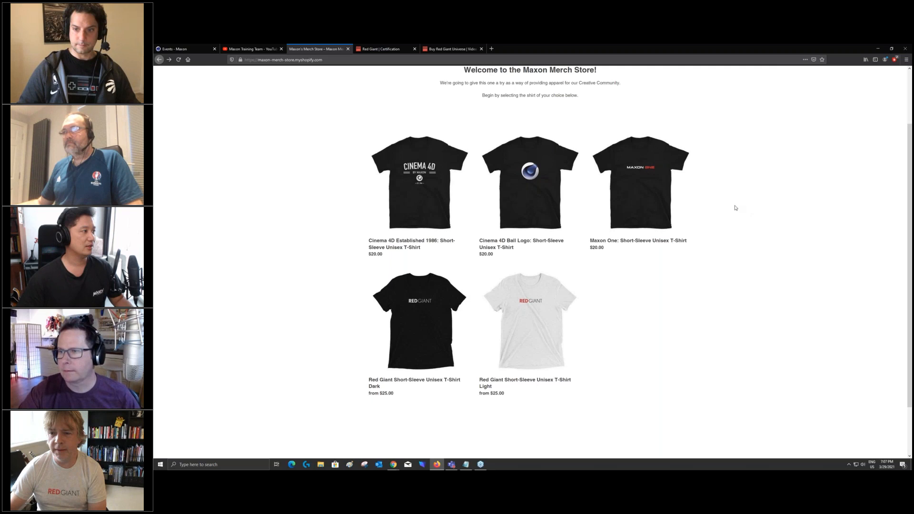
click(197, 48)
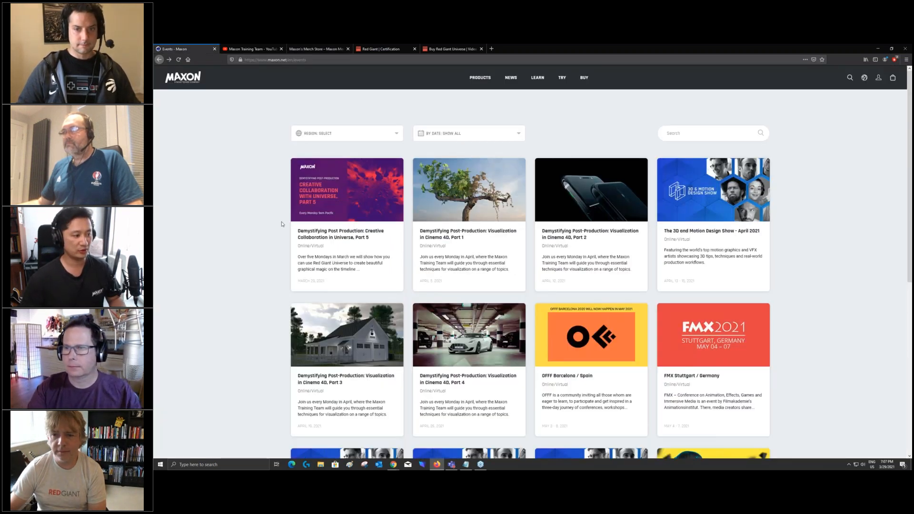